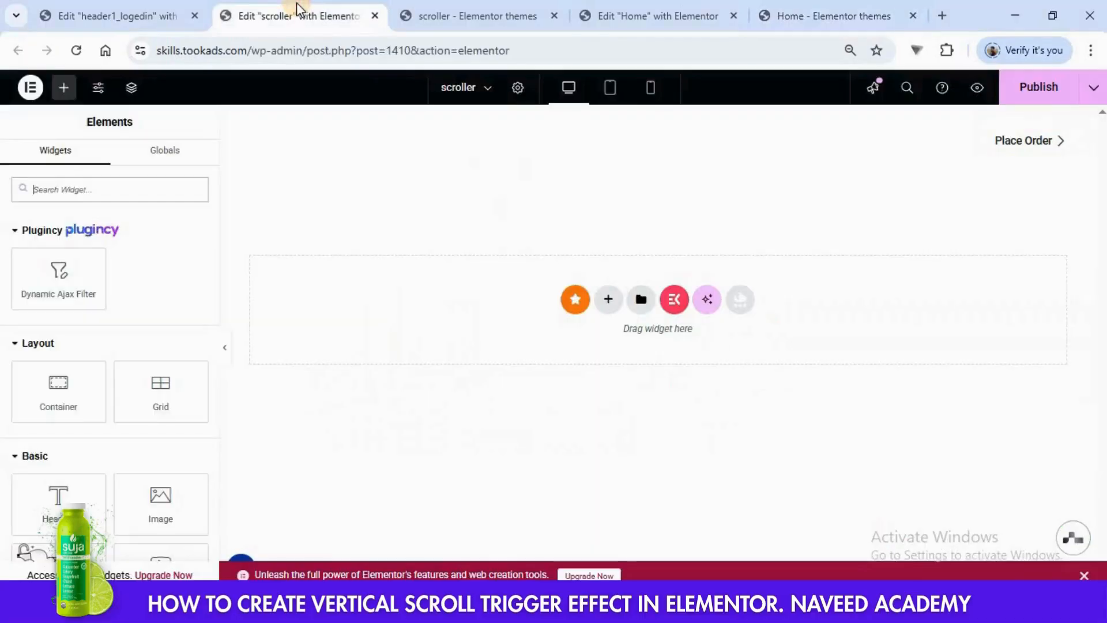
- Add a single-column Flexbox container to the empty page
{"action": "left_click", "coordinate": [606, 304]}
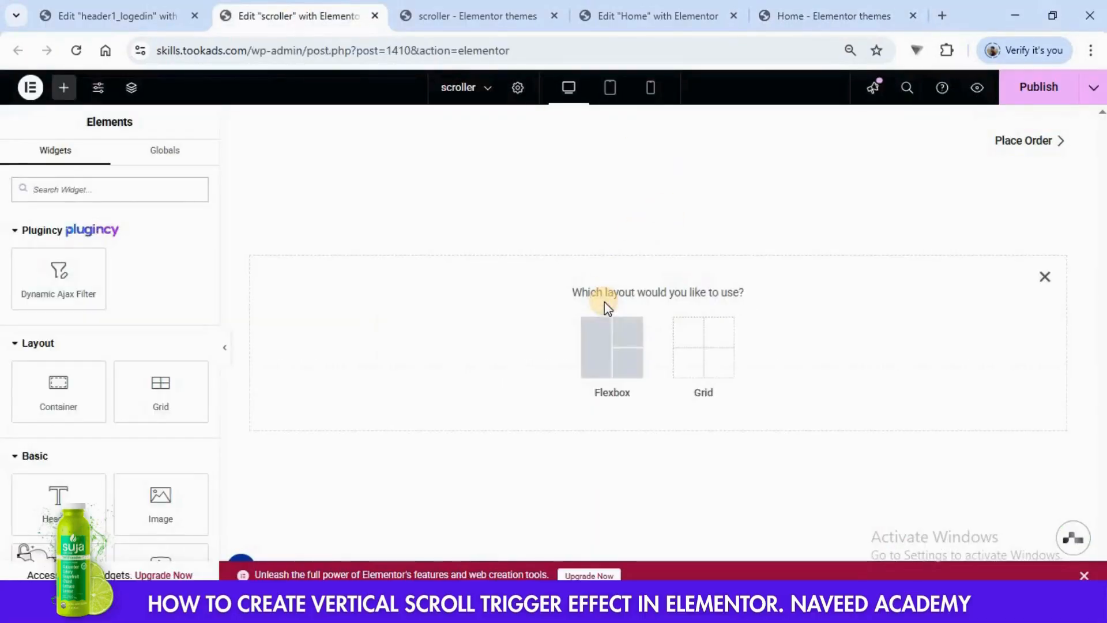
{"action": "left_click", "coordinate": [611, 342]}
{"action": "left_click", "coordinate": [461, 340]}
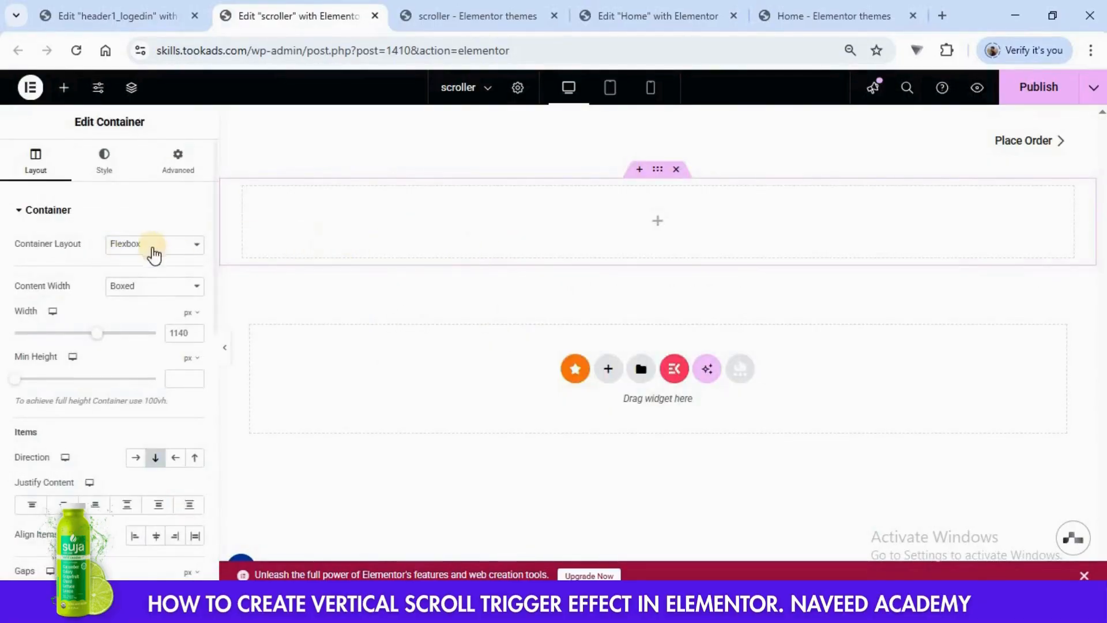
- Set the container's content width to Full Width and its minimum height to 100 vh
{"action": "left_click", "coordinate": [149, 289]}
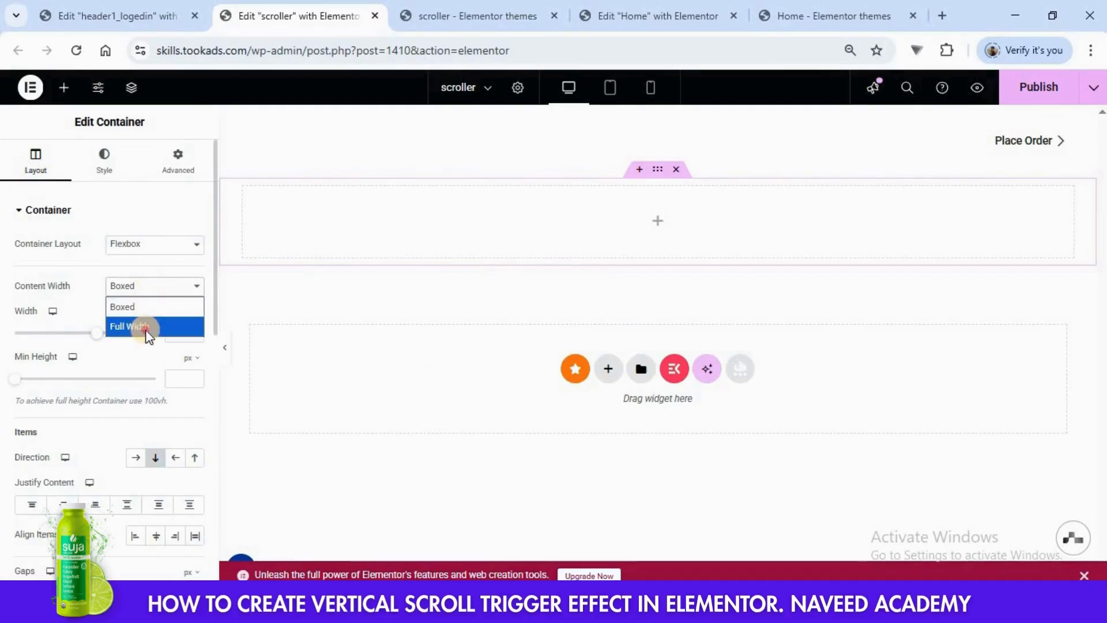
{"action": "left_click", "coordinate": [147, 327]}
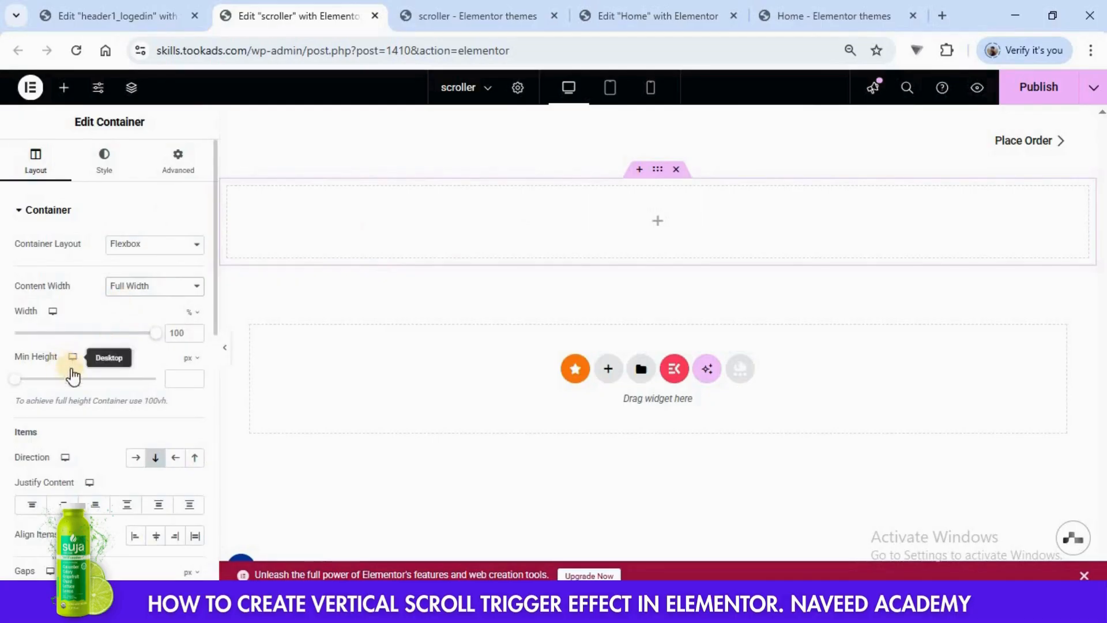
{"action": "left_click", "coordinate": [190, 360]}
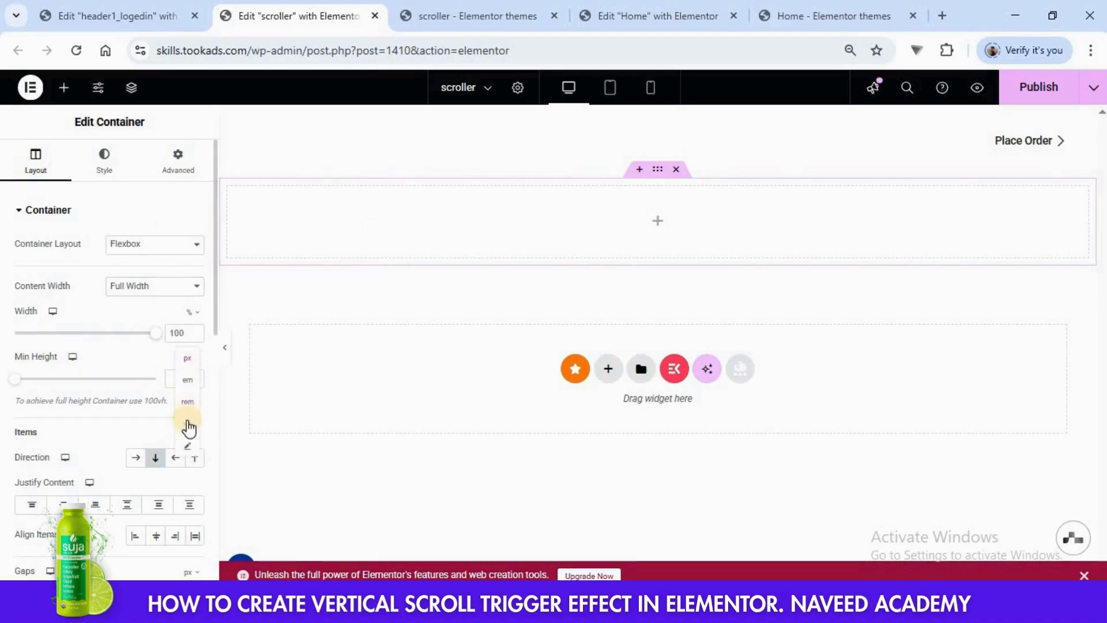
{"action": "left_click", "coordinate": [185, 405]}
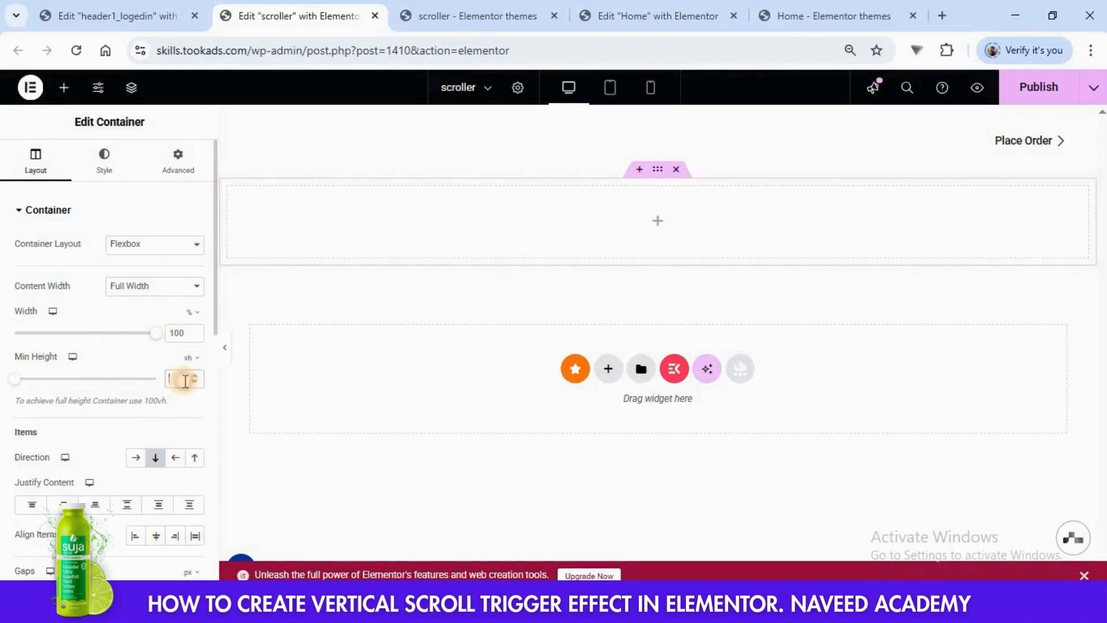
{"action": "type", "text": "100"}
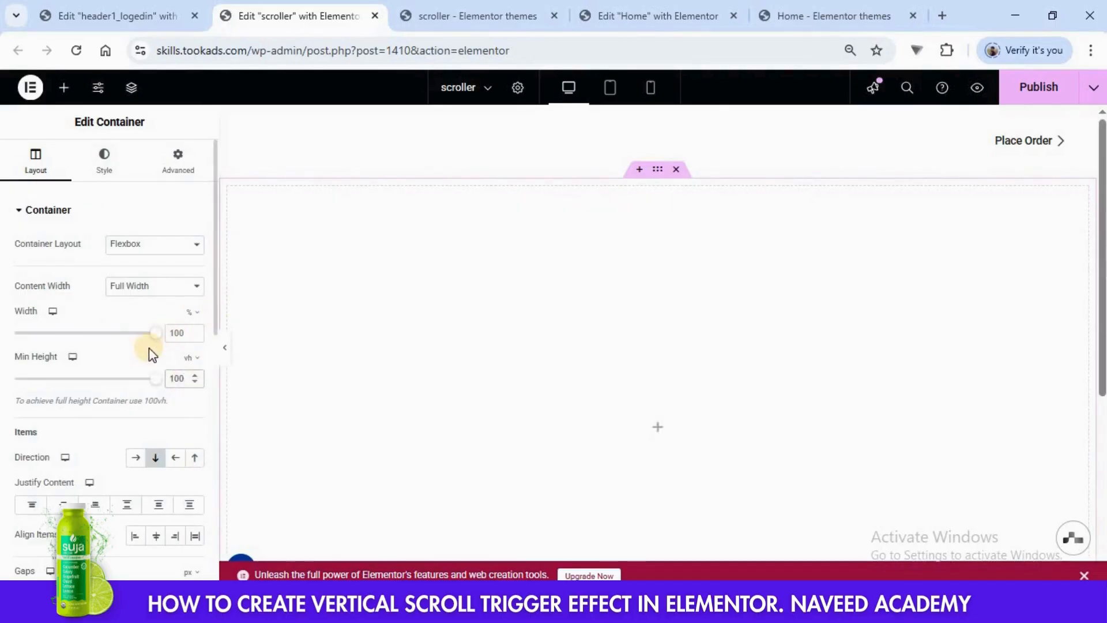
- Give the container a gradient background, copying the first color #25FF6E from the Home page's Hero Section1
{"action": "left_click", "coordinate": [107, 170]}
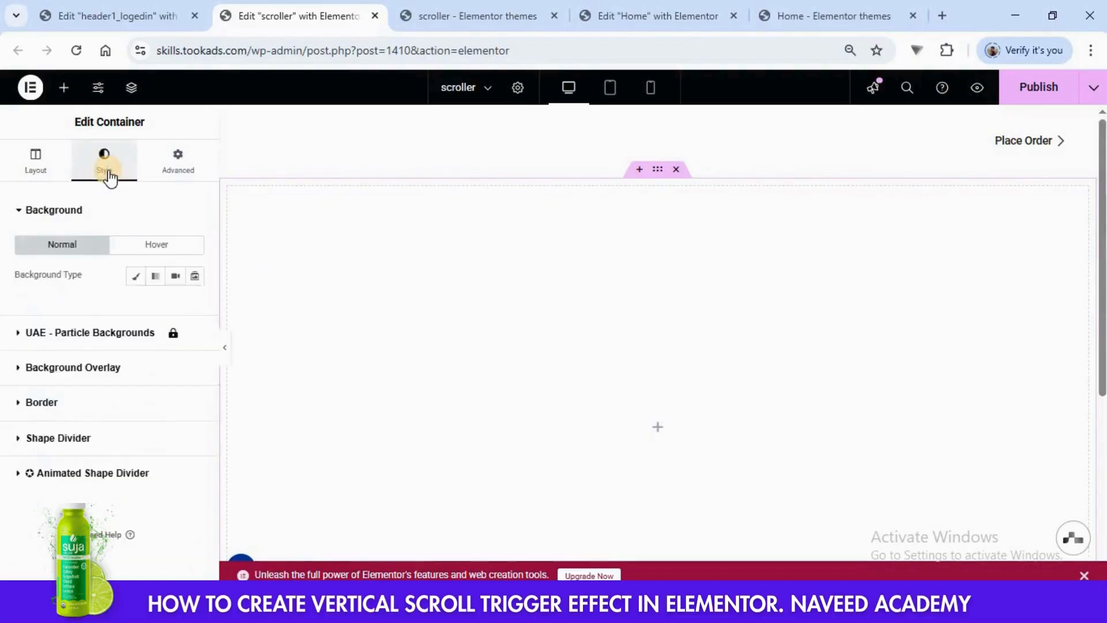
{"action": "left_click", "coordinate": [156, 277]}
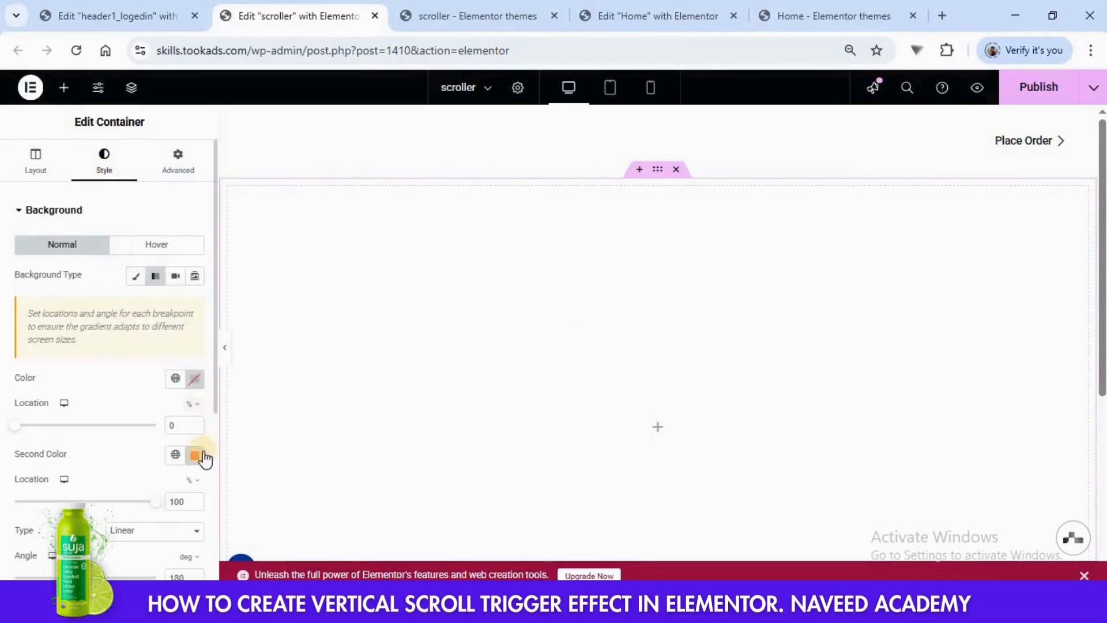
{"action": "left_click", "coordinate": [194, 379]}
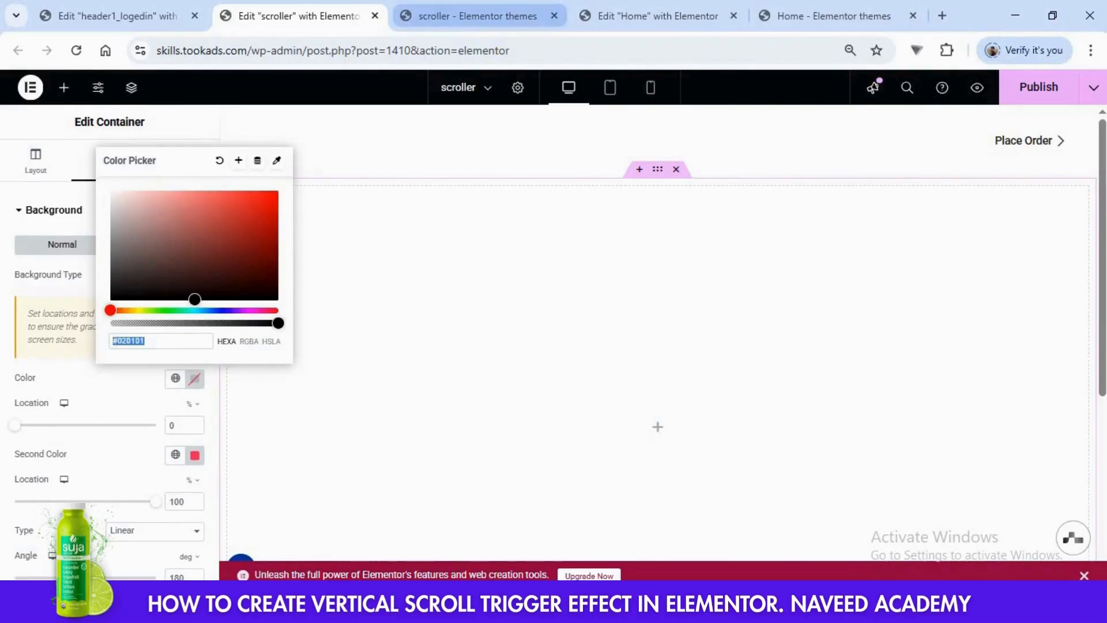
{"action": "left_click", "coordinate": [634, 12]}
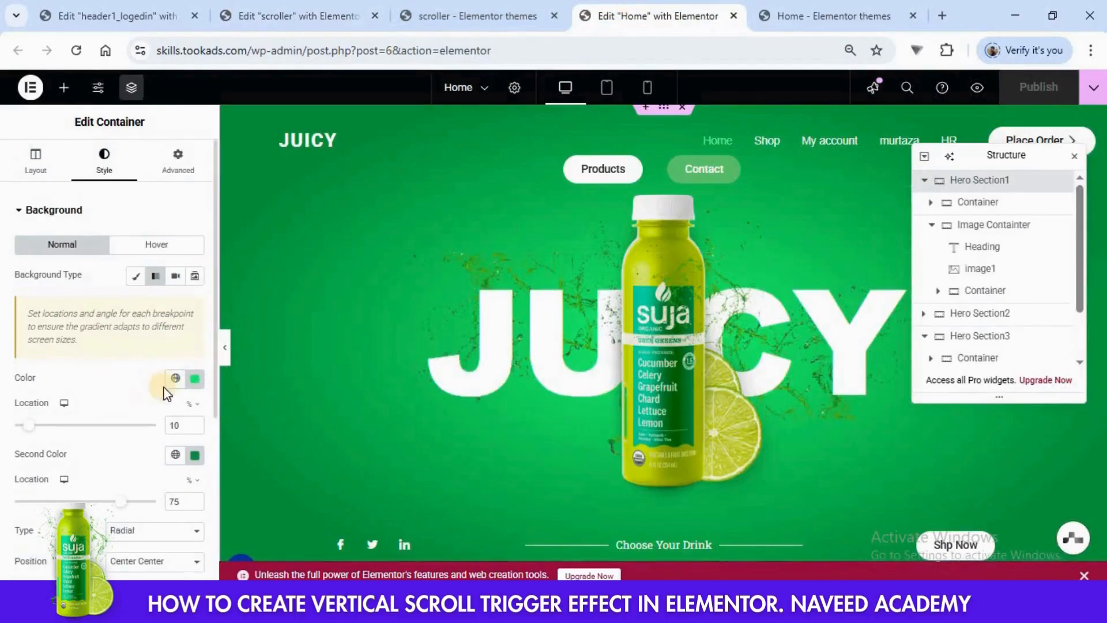
{"action": "left_click", "coordinate": [195, 380]}
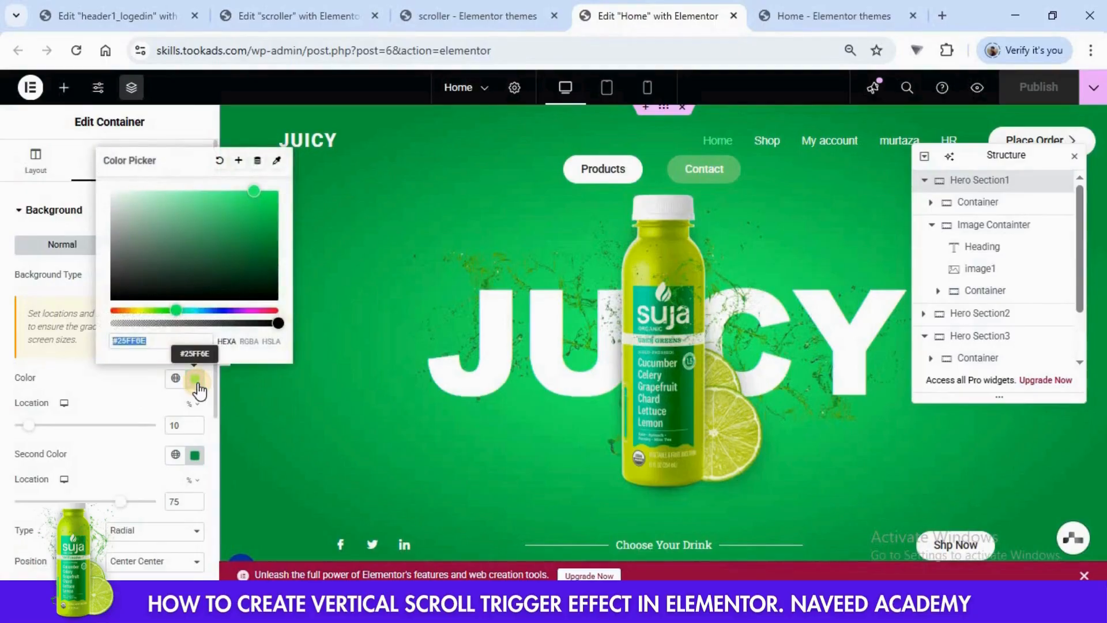
{"action": "left_click", "coordinate": [299, 16]}
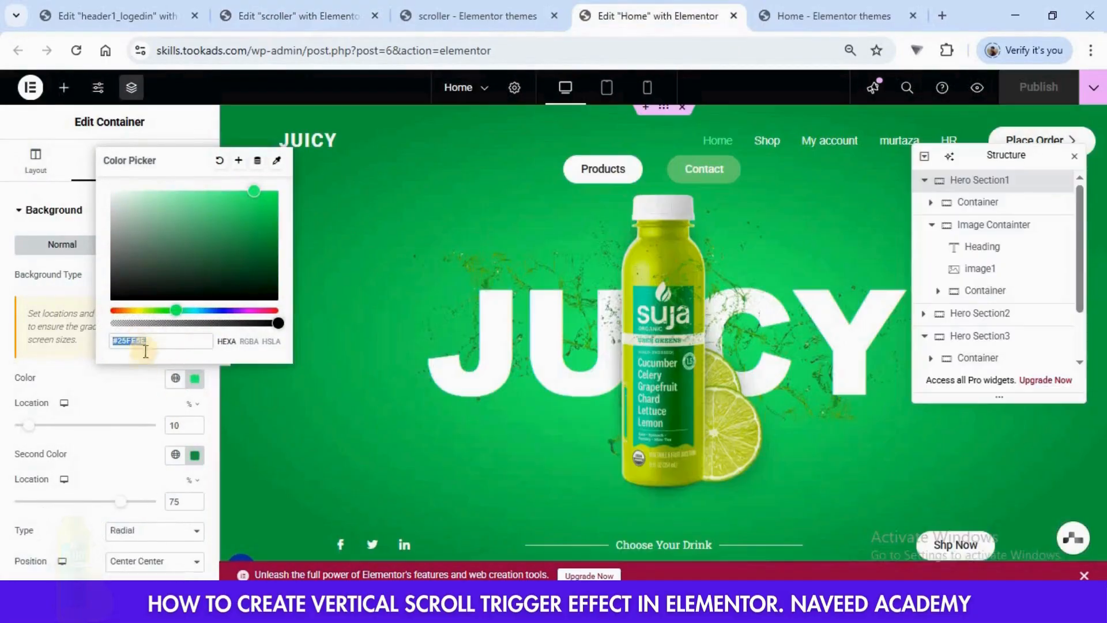
- Copy the second gradient color #0EA03F from the Home page's hero section into the scroller container's gradient
{"action": "left_click", "coordinate": [194, 461]}
{"action": "key", "text": "ctrl+c"}
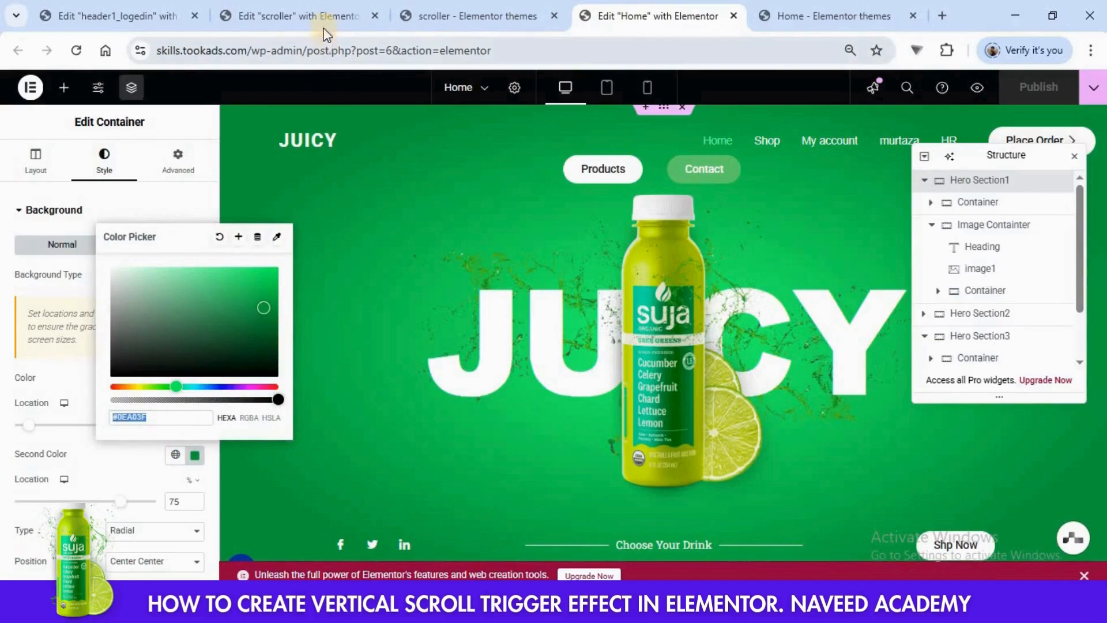
{"action": "left_click", "coordinate": [298, 16]}
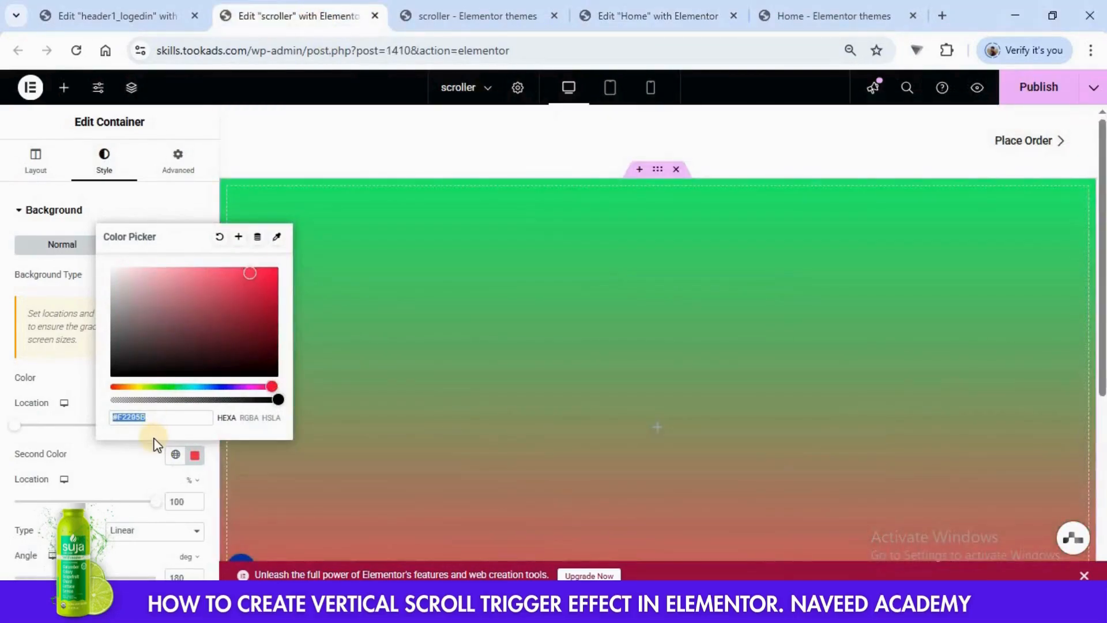
{"action": "key", "text": "ctrl+v"}
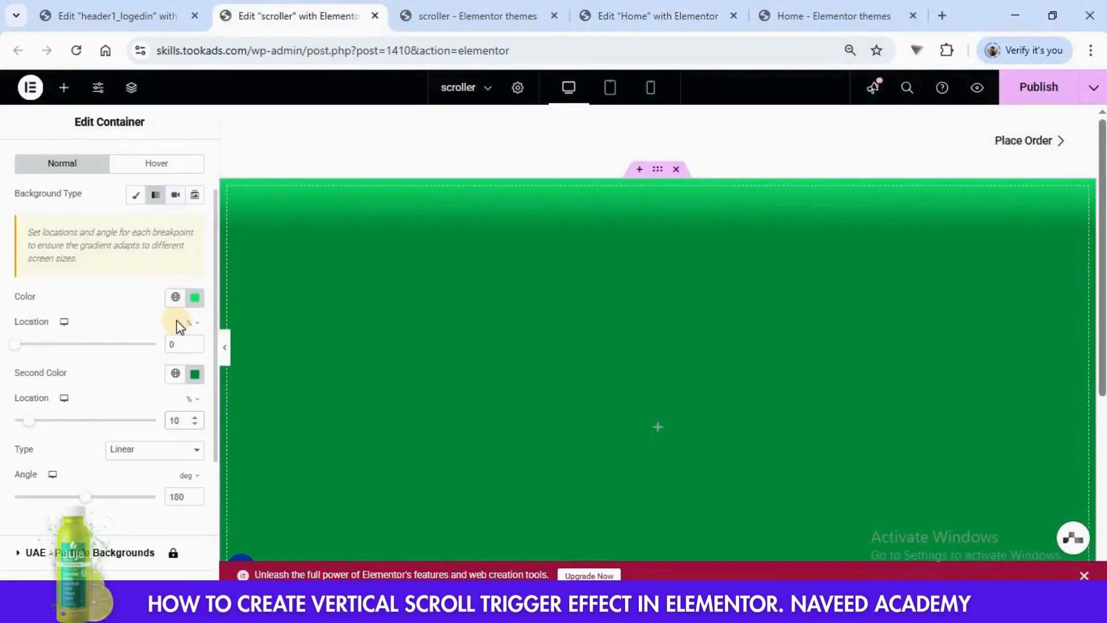
- Set the gradient's first color location to 10% and the second color location to 75%
{"action": "scroll", "coordinate": [176, 322], "scroll_direction": "up", "scroll_amount": 2}
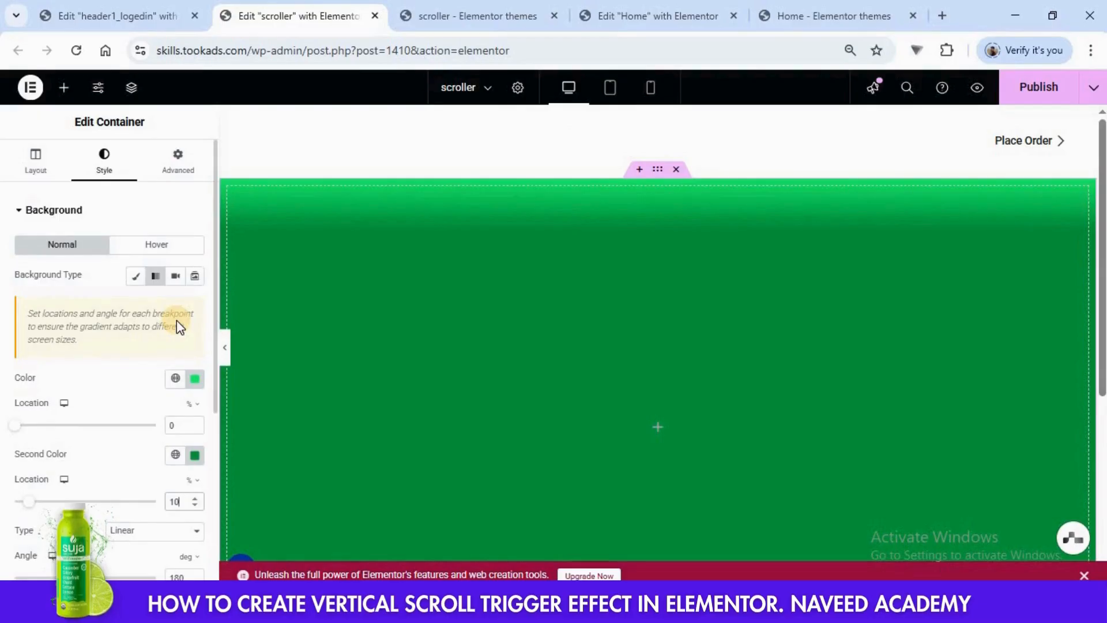
{"action": "scroll", "coordinate": [177, 322], "scroll_direction": "down", "scroll_amount": 1}
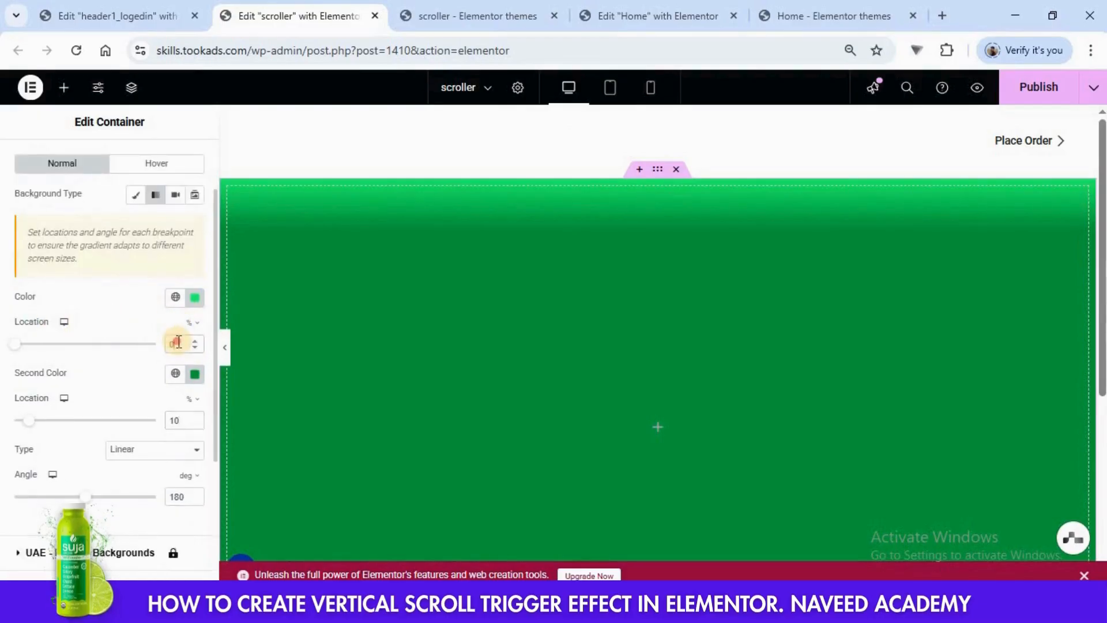
{"action": "left_click", "coordinate": [178, 342]}
{"action": "type", "text": "10"}
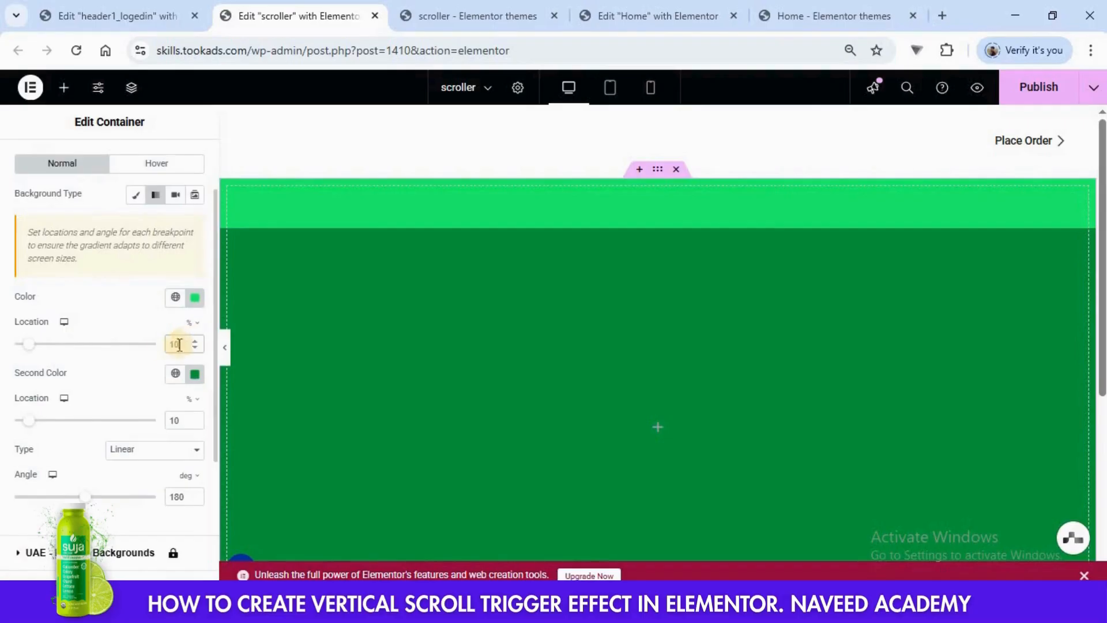
{"action": "left_click", "coordinate": [178, 421]}
{"action": "type", "text": "75"}
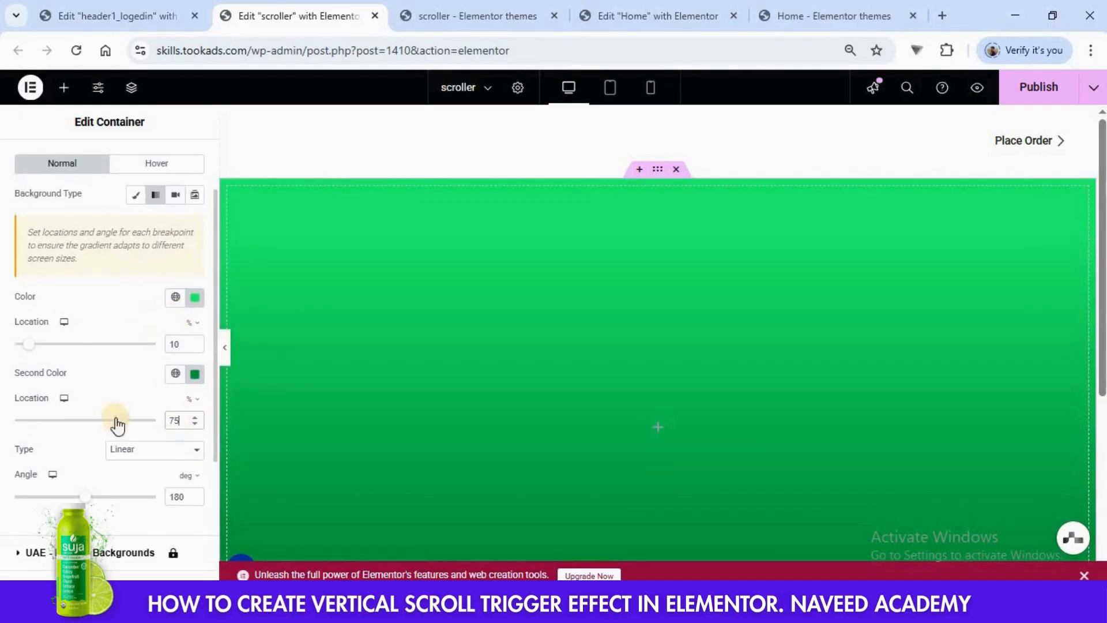
- Change the gradient type to Radial and compare the background with the published Home page
{"action": "left_click", "coordinate": [127, 455]}
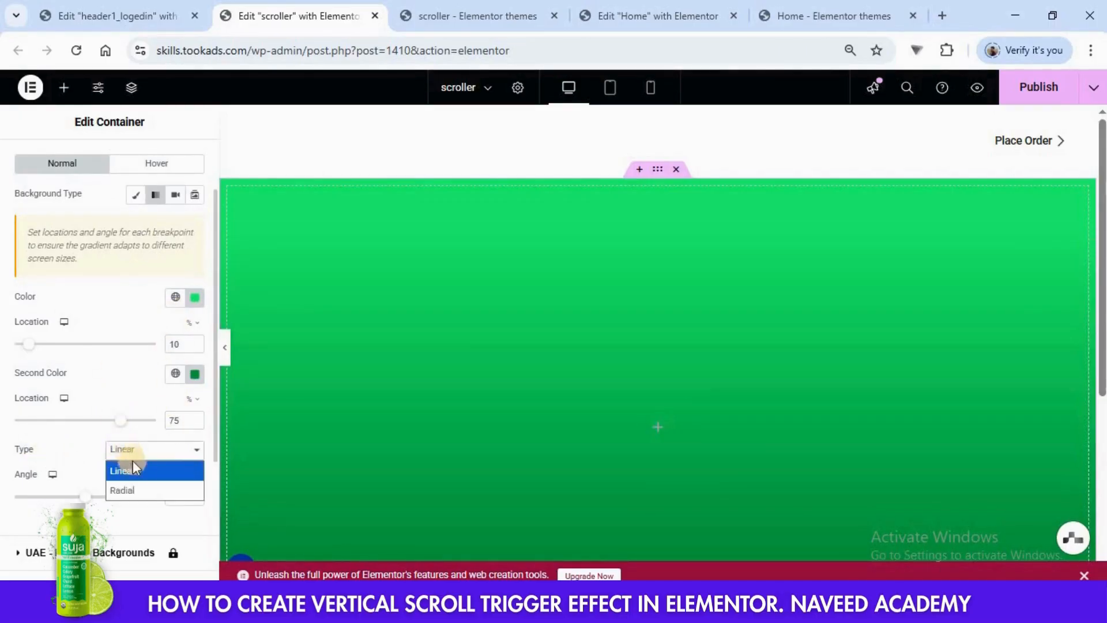
{"action": "left_click", "coordinate": [127, 497]}
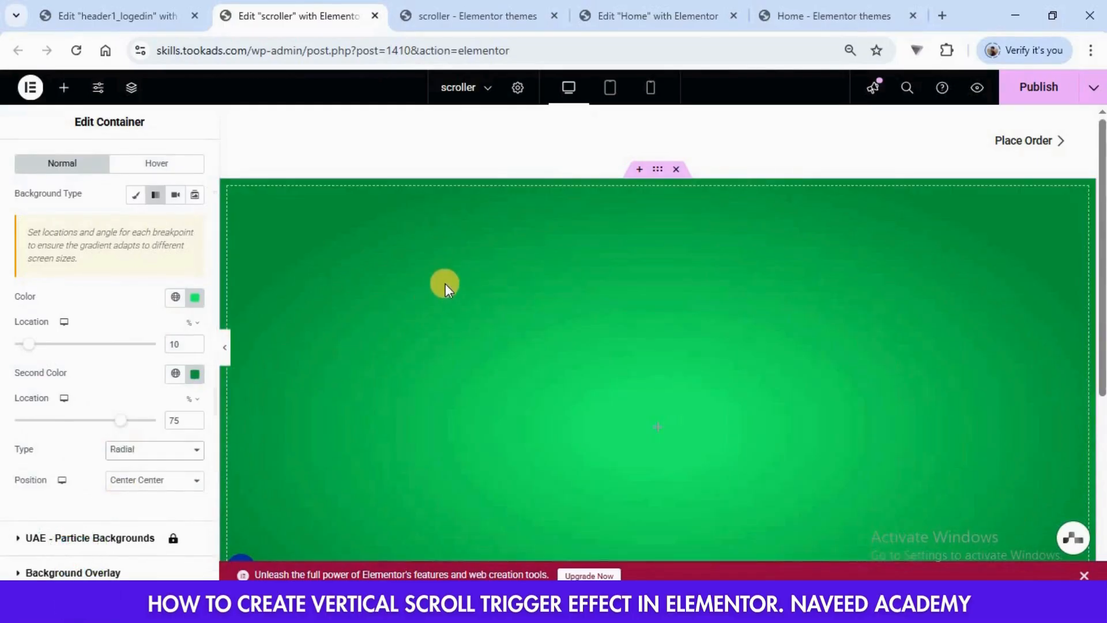
{"action": "scroll", "coordinate": [606, 260], "scroll_direction": "down", "scroll_amount": 1}
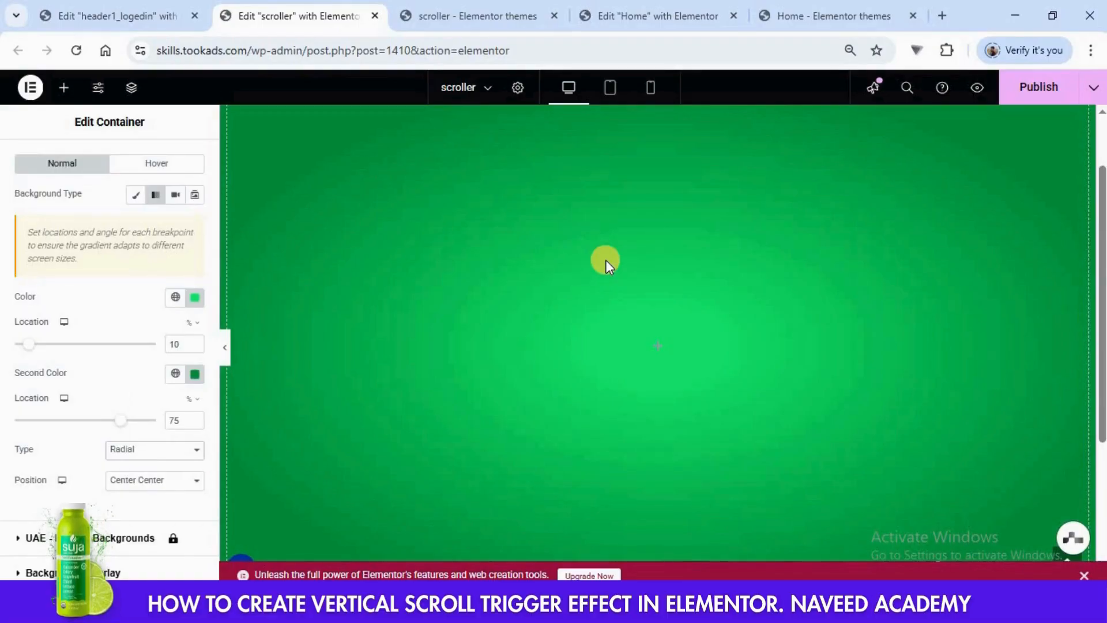
{"action": "left_click", "coordinate": [775, 16]}
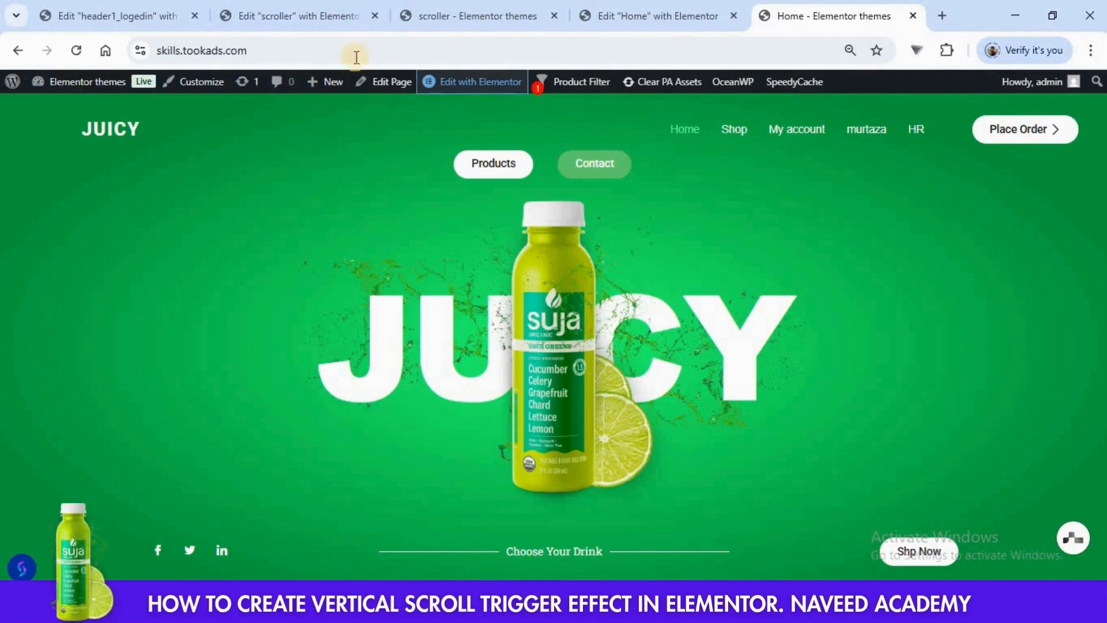
{"action": "left_click", "coordinate": [320, 18]}
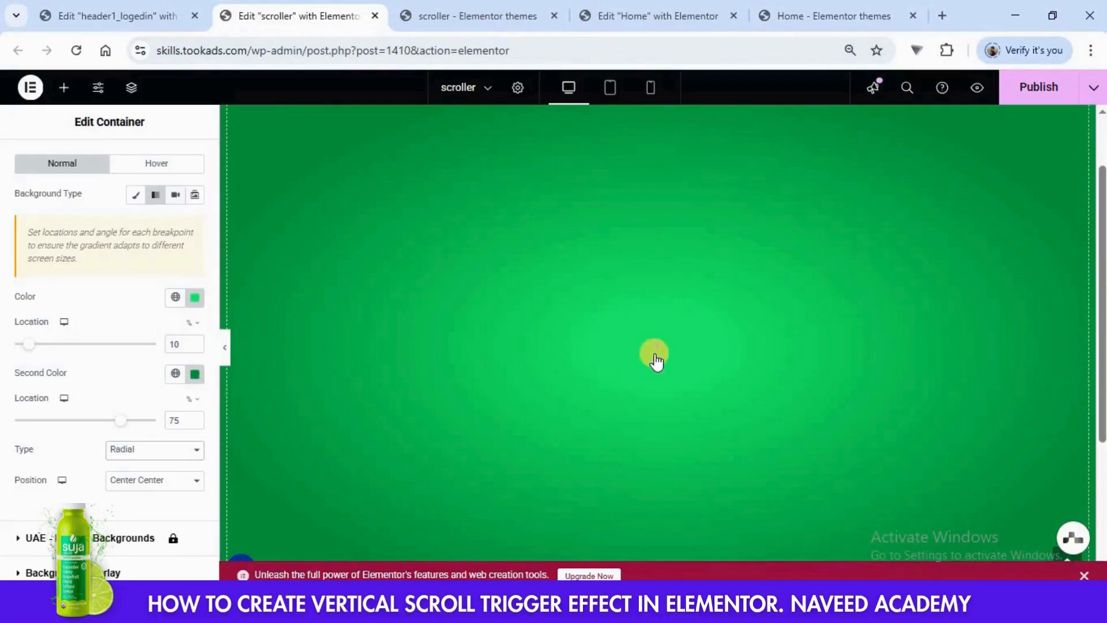
- Insert a nested container inside the green container and set its content width to Full Width
{"action": "left_click", "coordinate": [65, 90]}
{"action": "left_click_drag", "start_coordinate": [54, 398], "coordinate": [571, 334]}
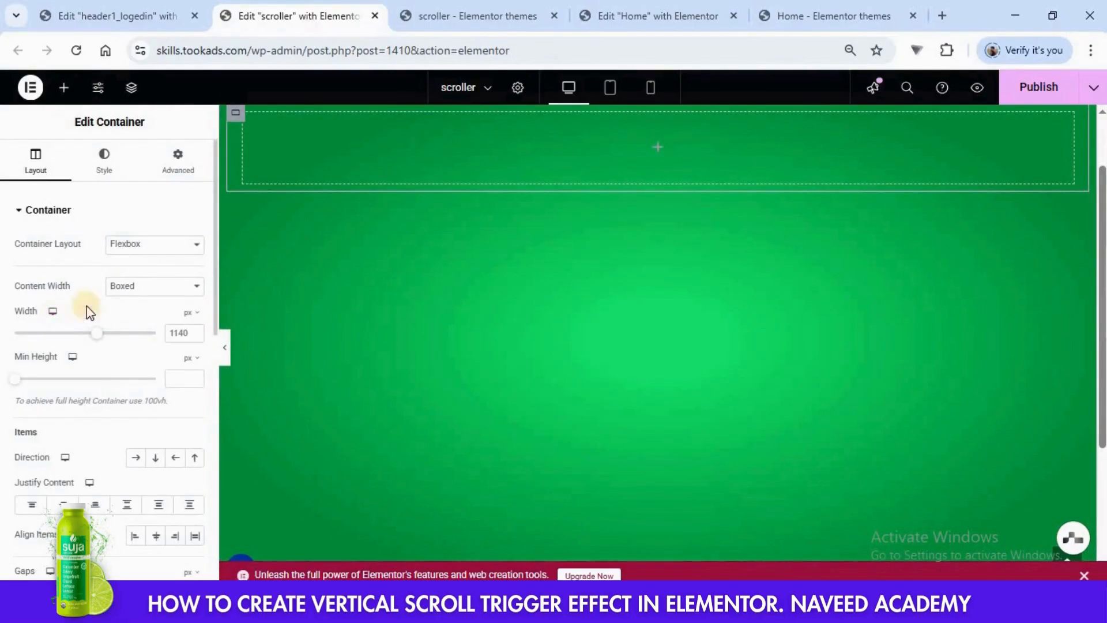
{"action": "left_click", "coordinate": [130, 286]}
{"action": "left_click", "coordinate": [131, 328]}
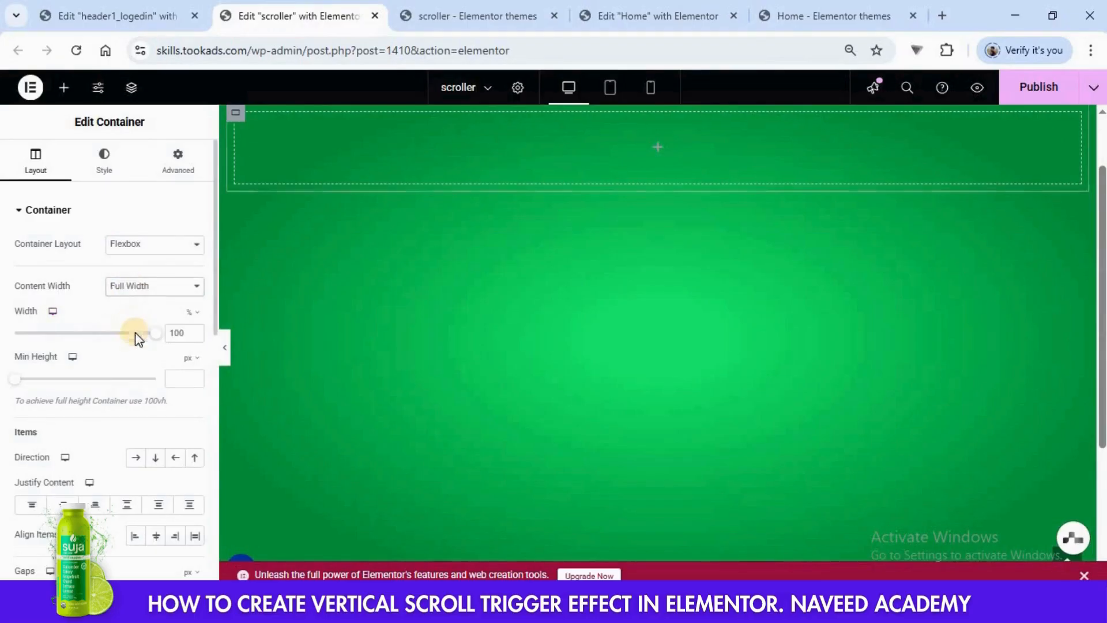
- Set the nested container's minimum height to 65 vh
{"action": "left_click", "coordinate": [189, 359]}
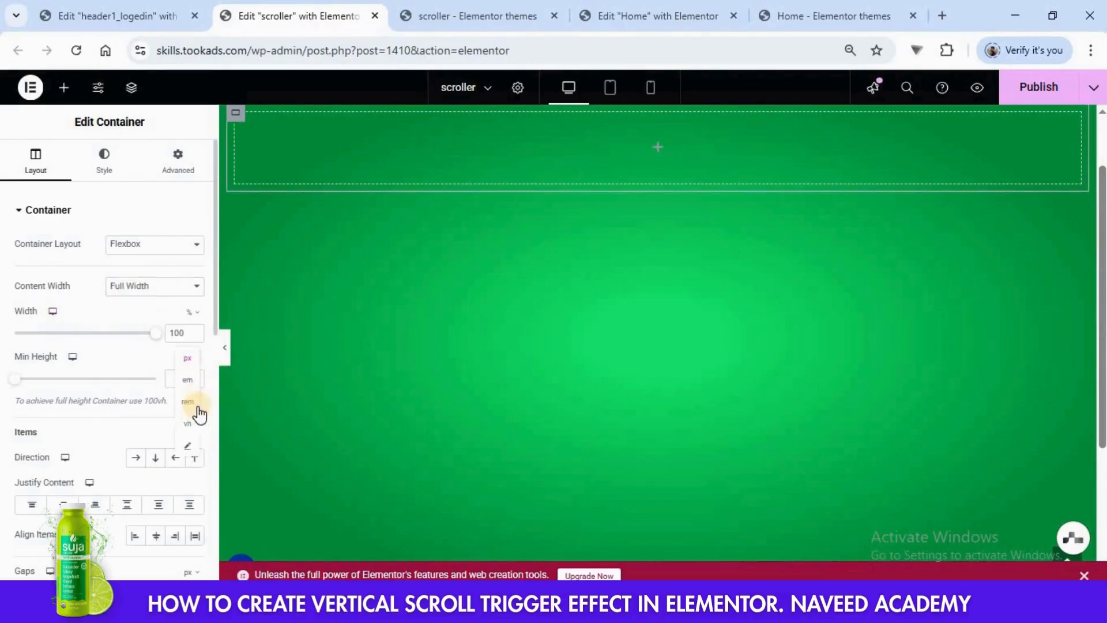
{"action": "left_click", "coordinate": [192, 427]}
{"action": "left_click", "coordinate": [182, 381]}
{"action": "type", "text": "65"}
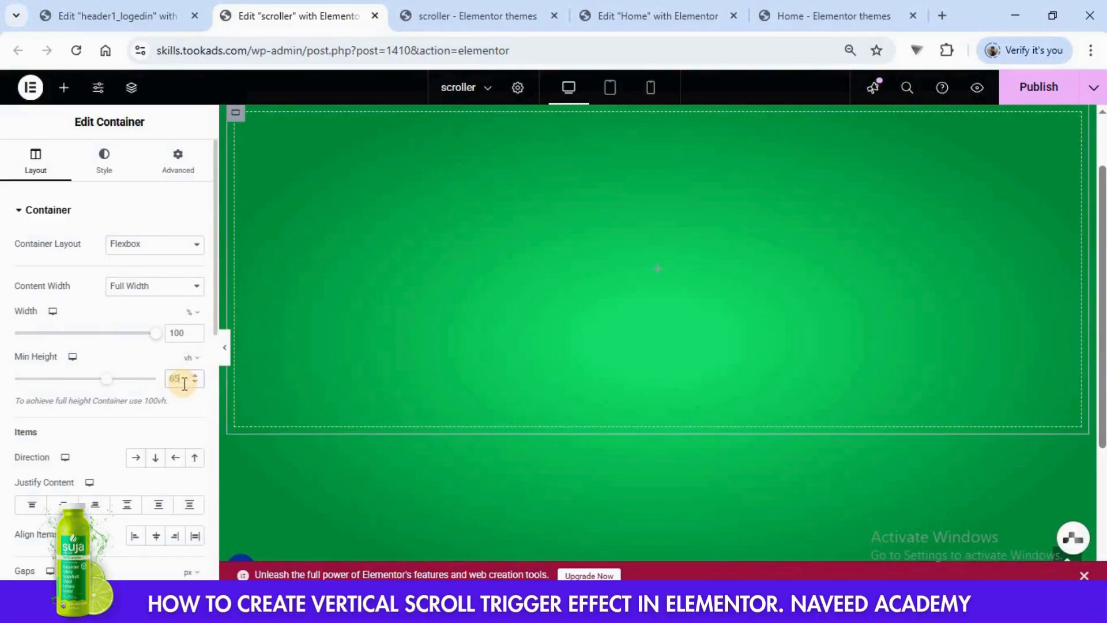
- Display the page structure, select the outer container and set its Justify Content to center
{"action": "scroll", "coordinate": [362, 312], "scroll_direction": "up", "scroll_amount": 2}
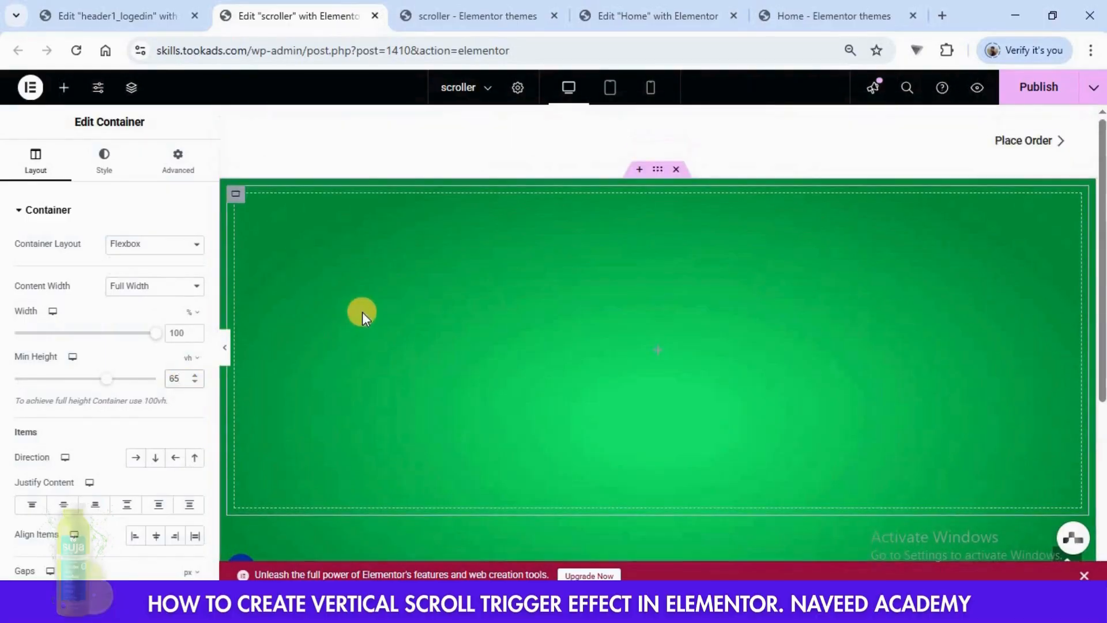
{"action": "right_click", "coordinate": [234, 196]}
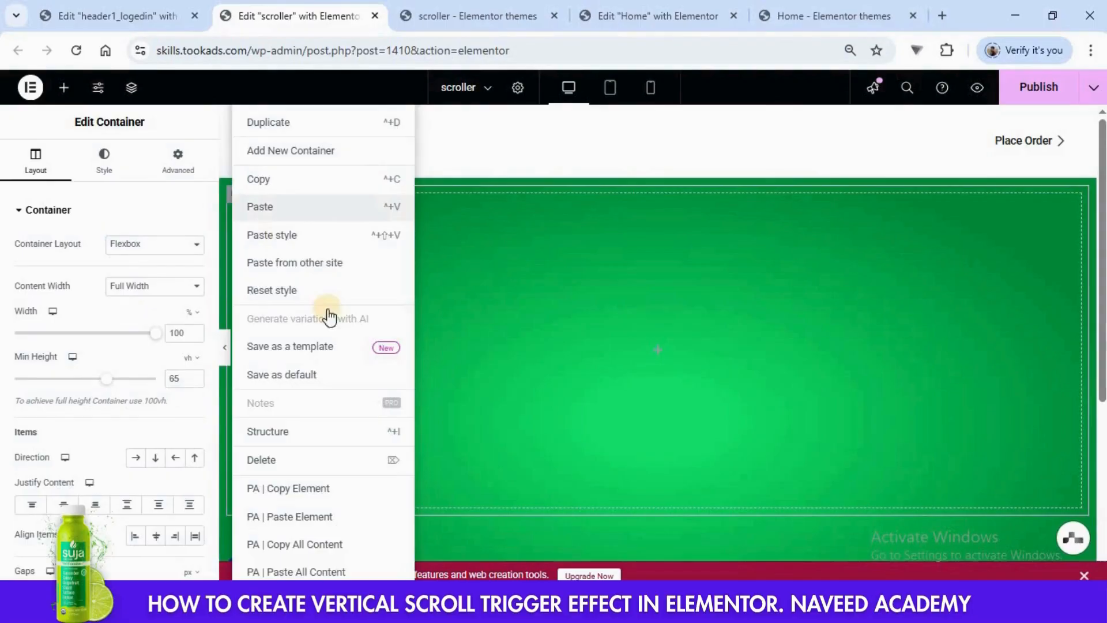
{"action": "left_click", "coordinate": [279, 431]}
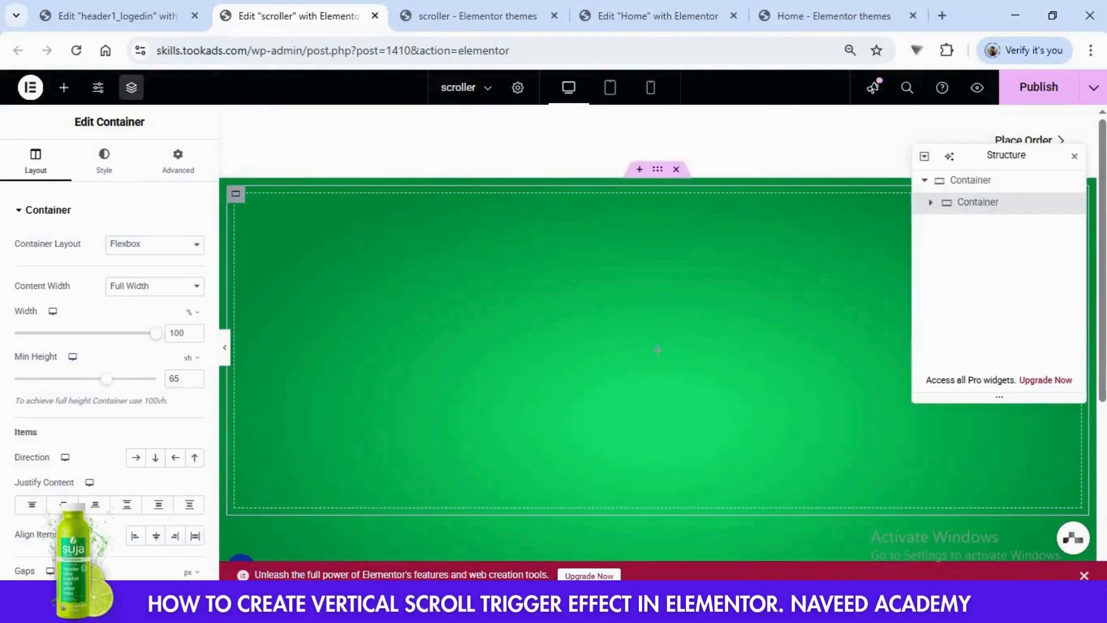
{"action": "left_click", "coordinate": [978, 185]}
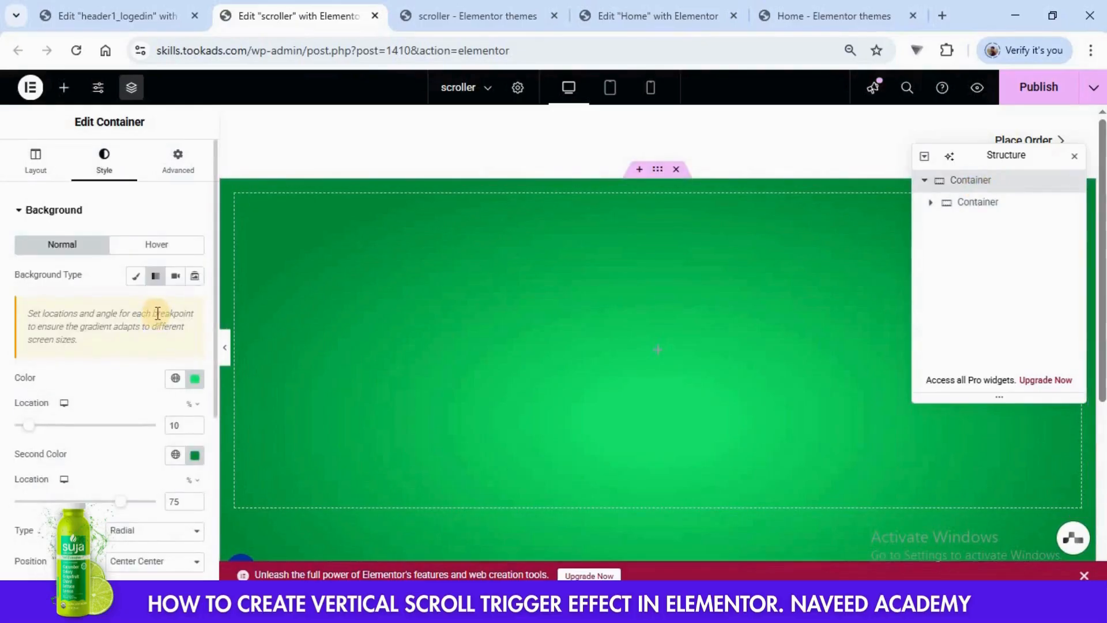
{"action": "scroll", "coordinate": [109, 283], "scroll_direction": "down", "scroll_amount": 3}
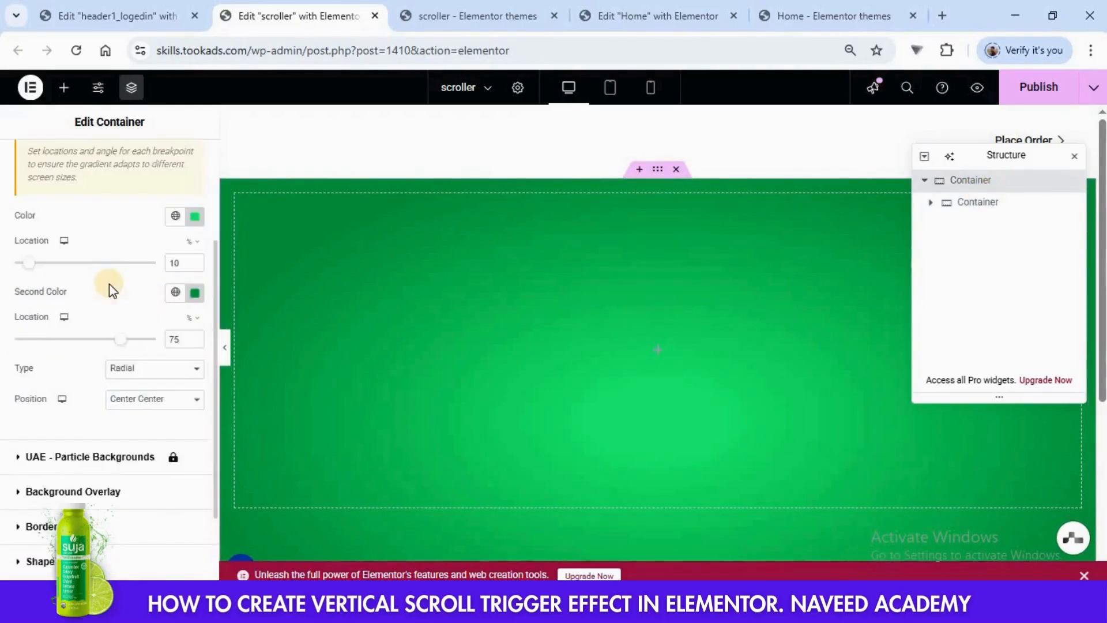
{"action": "scroll", "coordinate": [86, 231], "scroll_direction": "up", "scroll_amount": 3}
{"action": "left_click", "coordinate": [34, 164]}
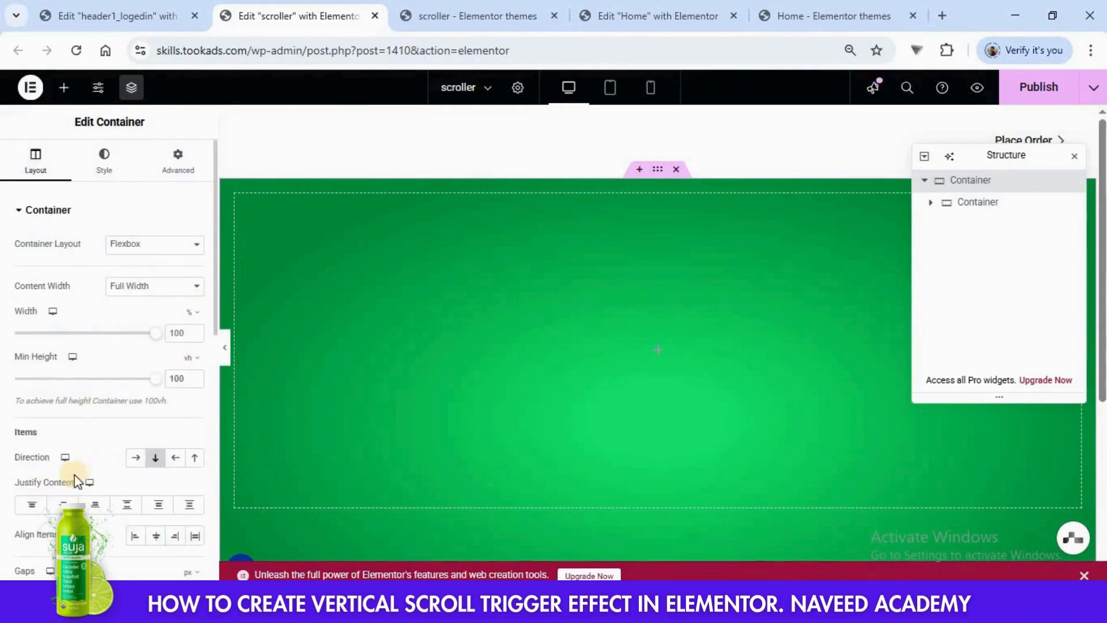
{"action": "left_click", "coordinate": [62, 505]}
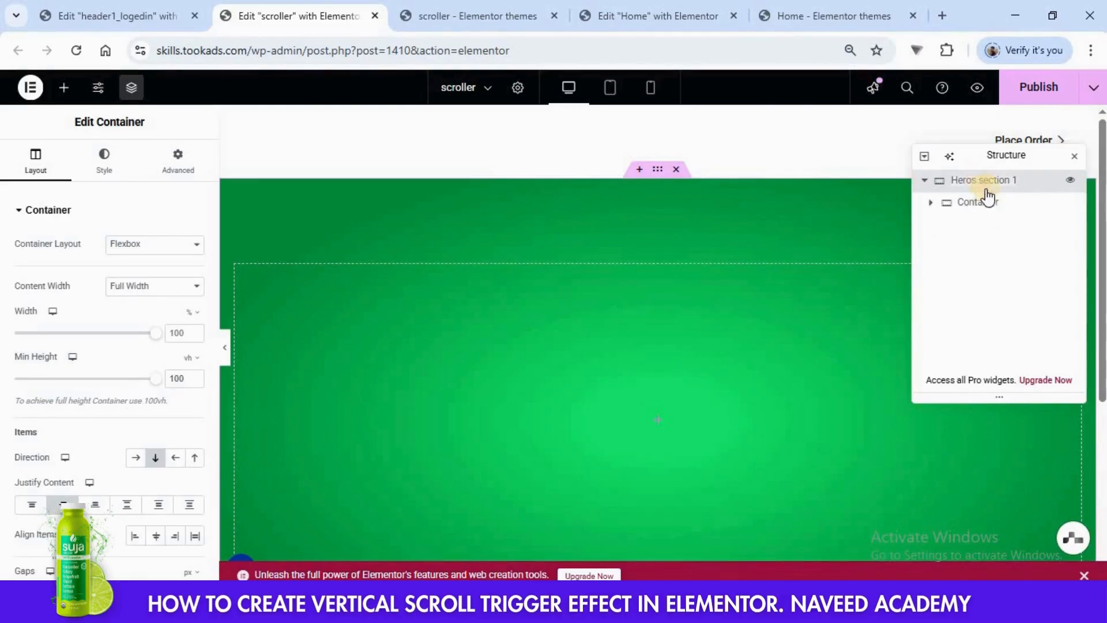
- Rename the nested container as image container and add an Image widget inside it
{"action": "left_click", "coordinate": [987, 207]}
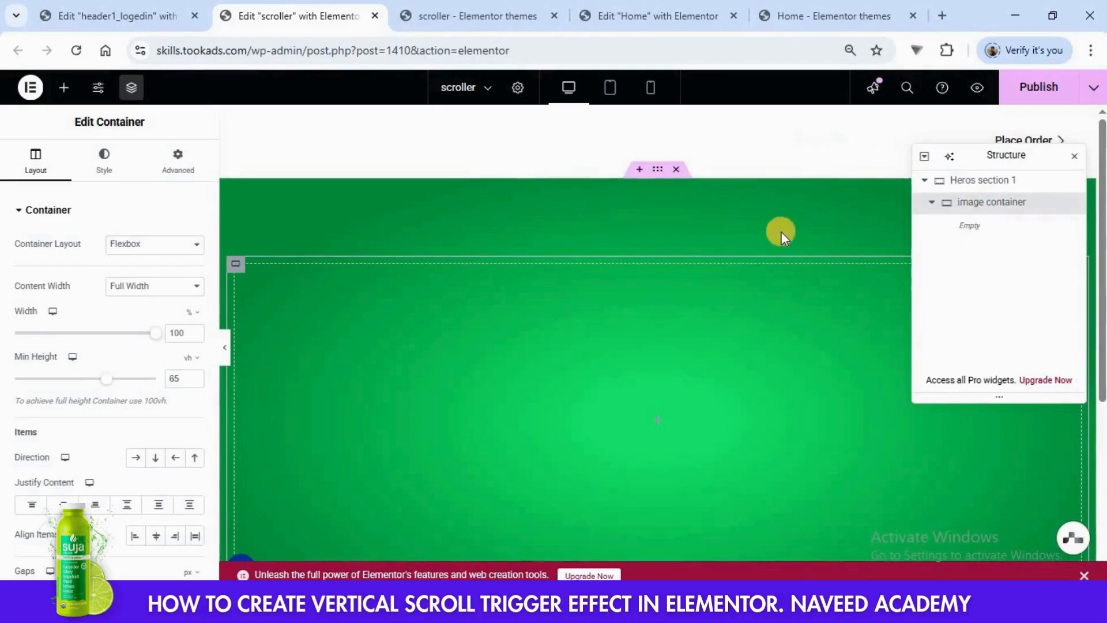
{"action": "scroll", "coordinate": [782, 231], "scroll_direction": "down", "scroll_amount": 1}
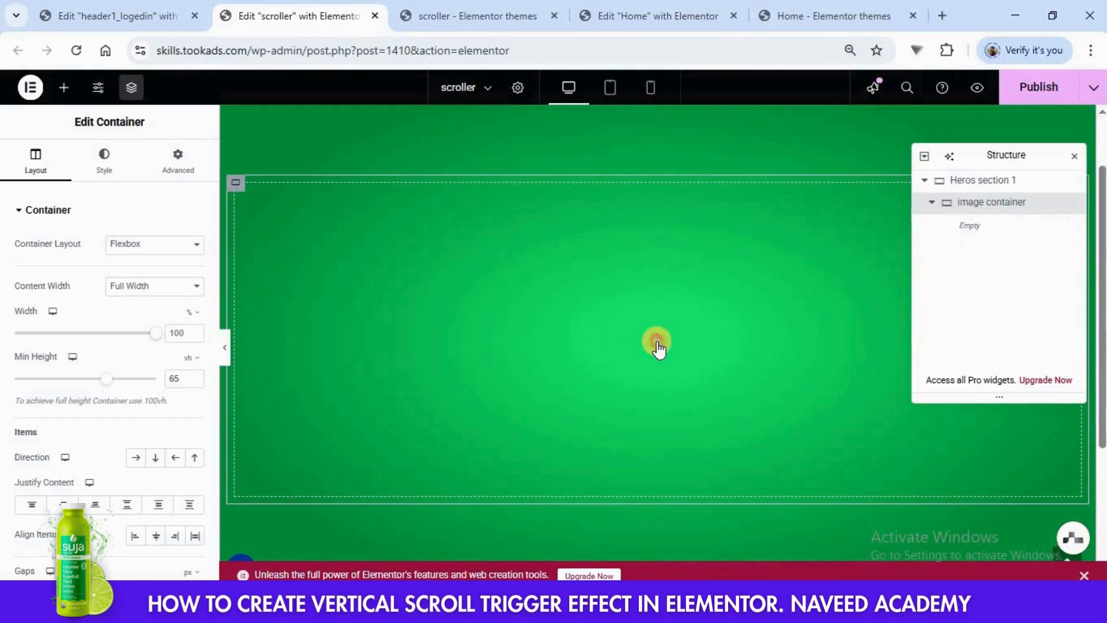
{"action": "left_click", "coordinate": [658, 343]}
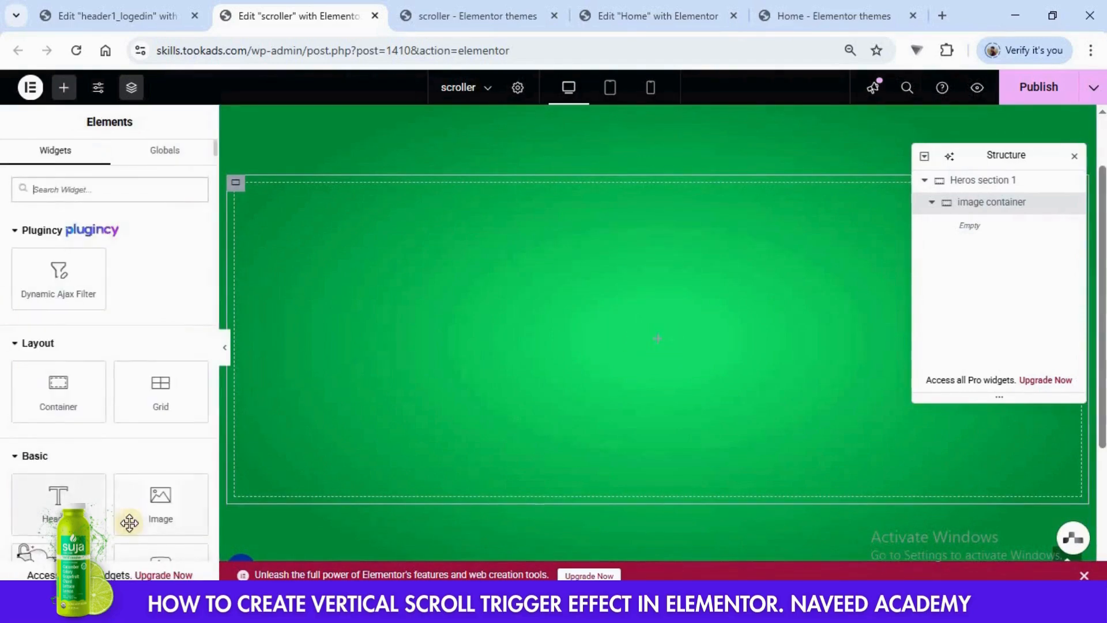
{"action": "left_click_drag", "start_coordinate": [128, 519], "coordinate": [436, 403]}
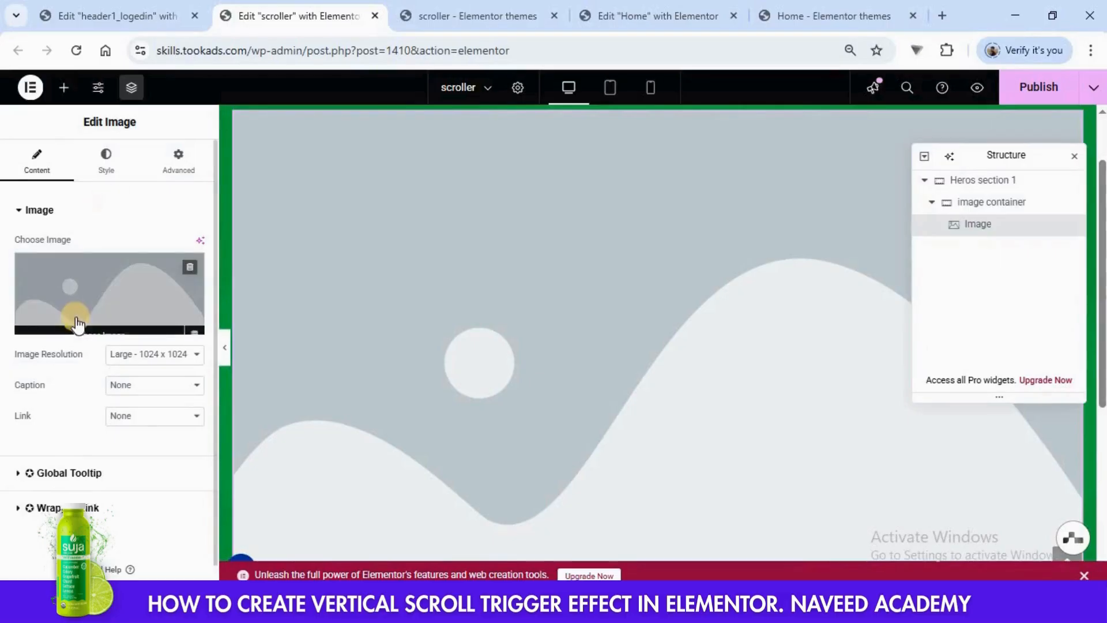
- Choose the green Suja bottle image 10-1-1.png from the media library for the Image widget
{"action": "left_click", "coordinate": [74, 318]}
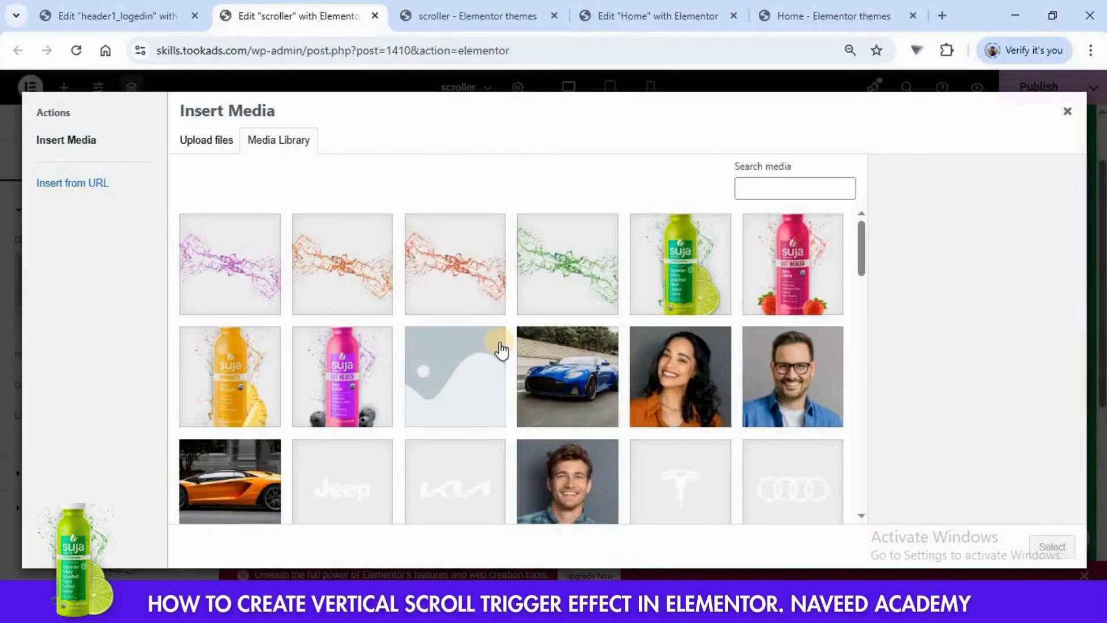
{"action": "left_click", "coordinate": [684, 263]}
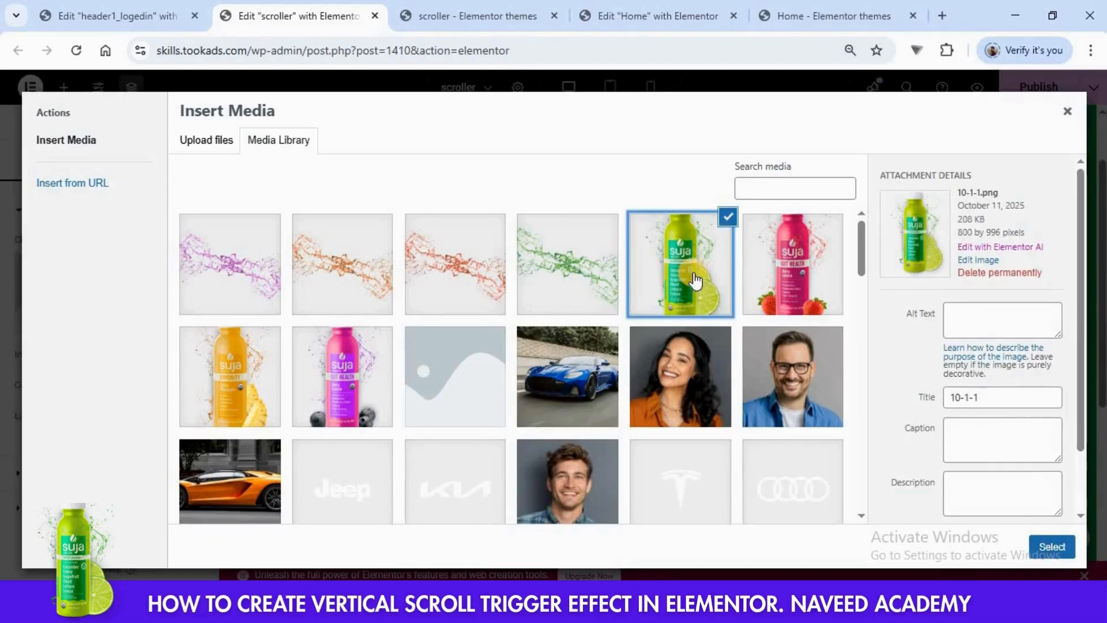
{"action": "left_click", "coordinate": [1052, 546]}
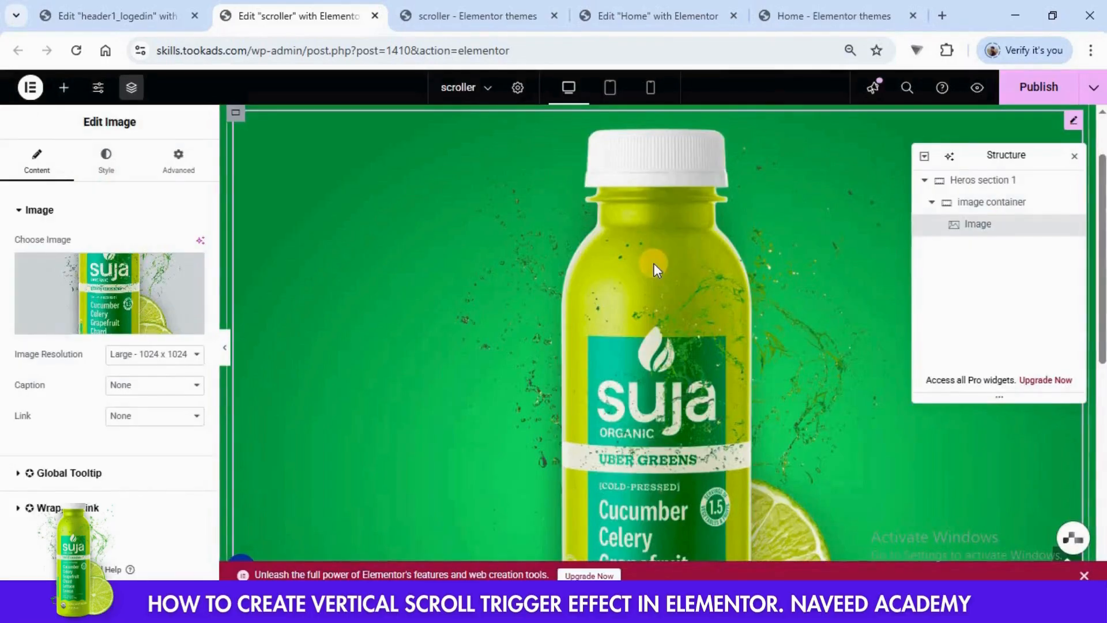
- Set the bottle image's width and max width to 45%
{"action": "scroll", "coordinate": [653, 263], "scroll_direction": "down", "scroll_amount": 5}
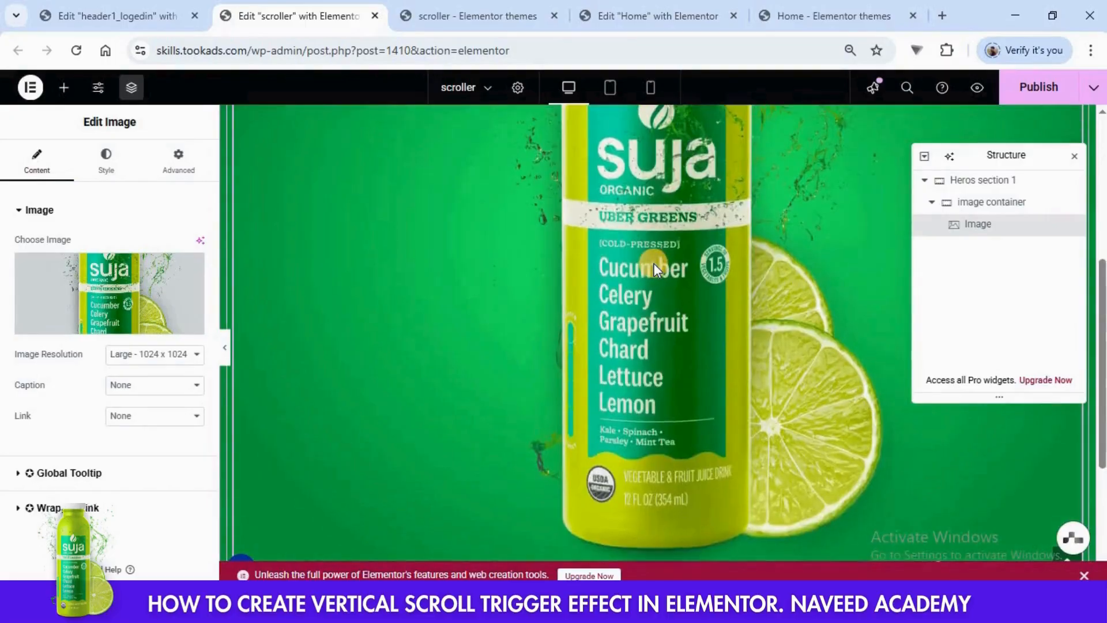
{"action": "scroll", "coordinate": [653, 263], "scroll_direction": "up", "scroll_amount": 4}
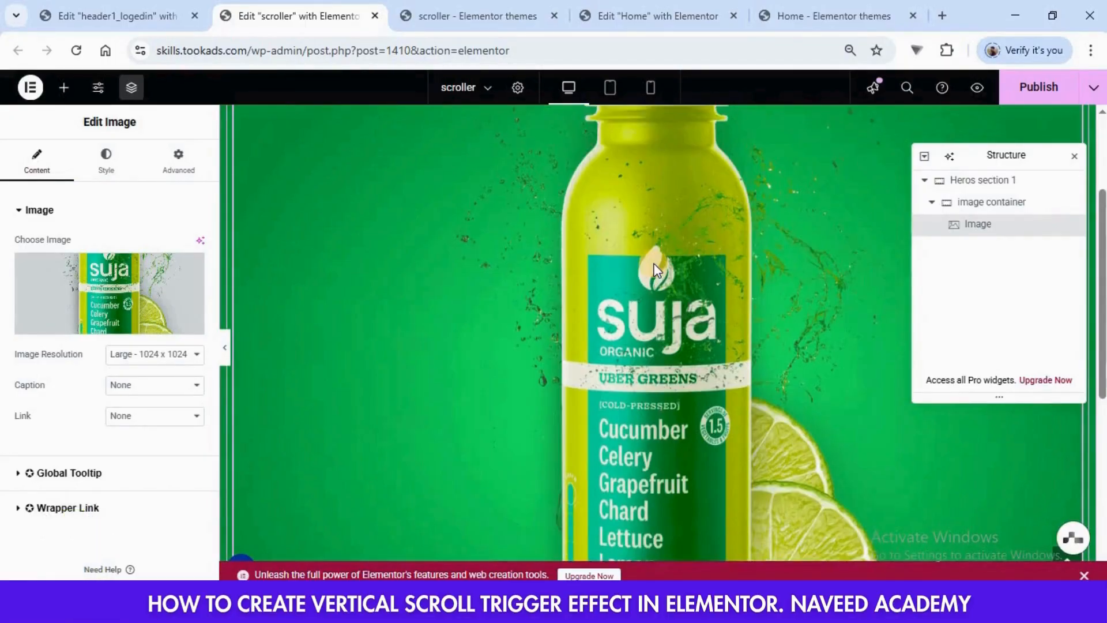
{"action": "left_click", "coordinate": [108, 159]}
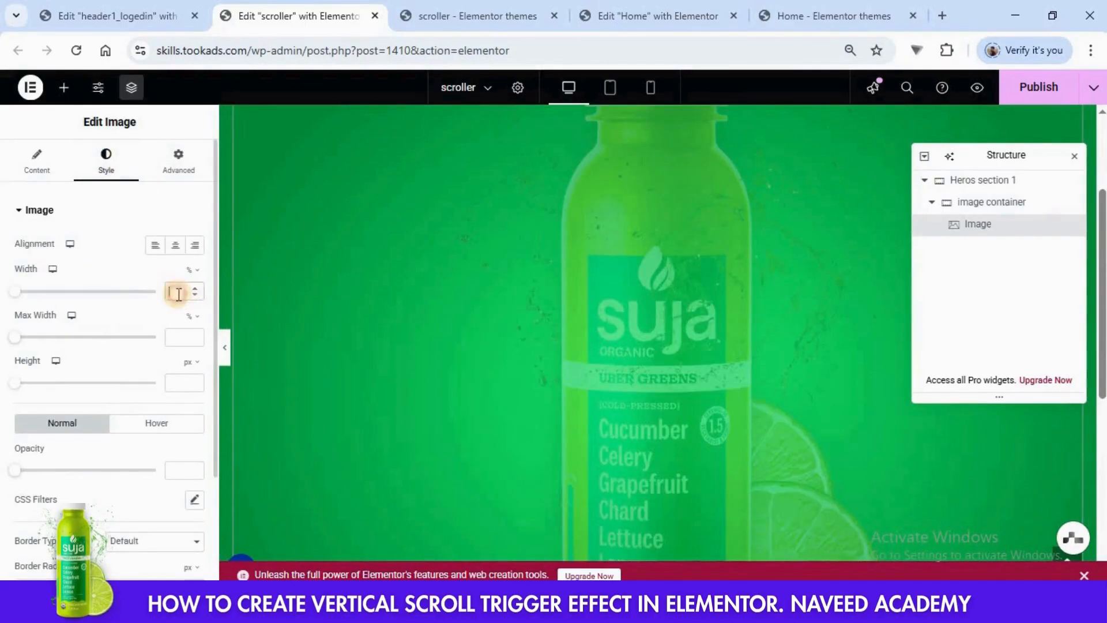
{"action": "type", "text": "45"}
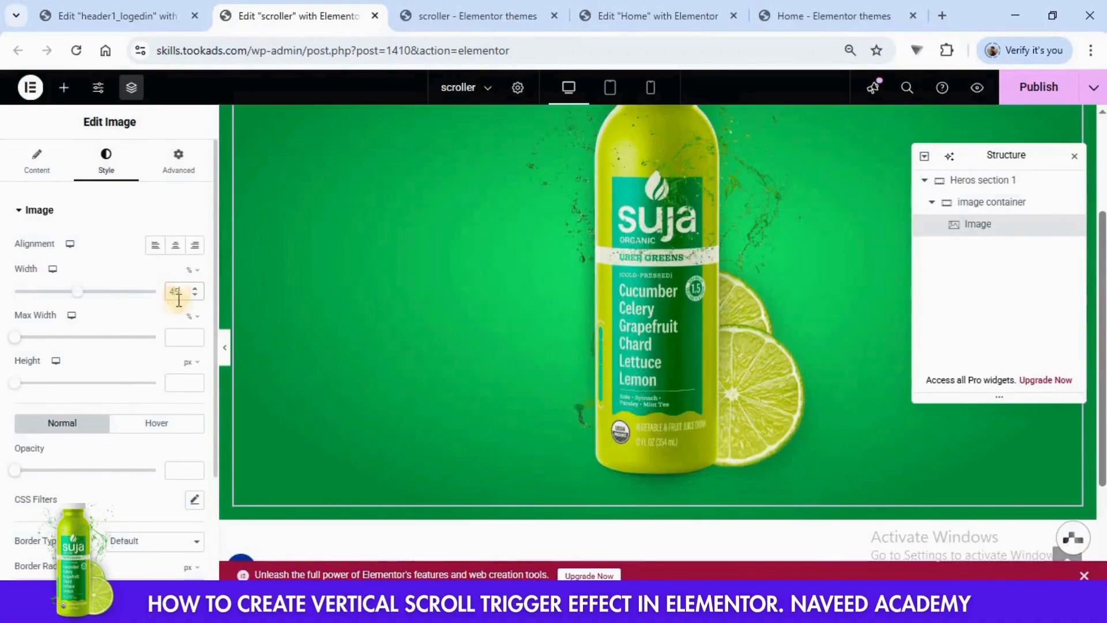
{"action": "left_click", "coordinate": [179, 342]}
{"action": "type", "text": "45"}
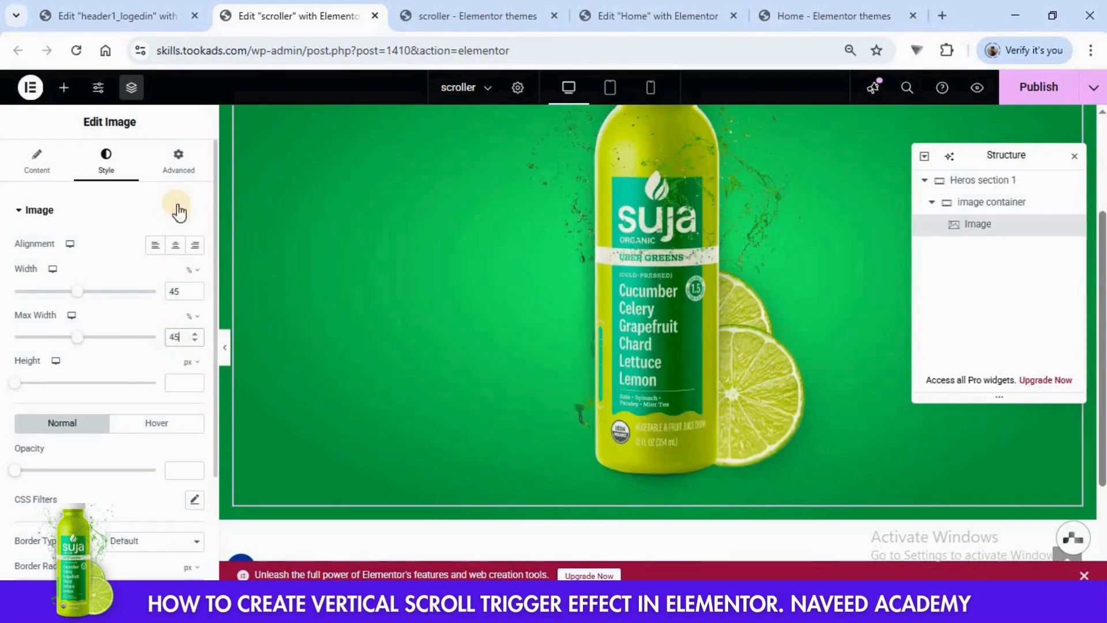
- Set the bottle image's Align Self to center
{"action": "left_click", "coordinate": [189, 163]}
{"action": "scroll", "coordinate": [471, 313], "scroll_direction": "up", "scroll_amount": 1}
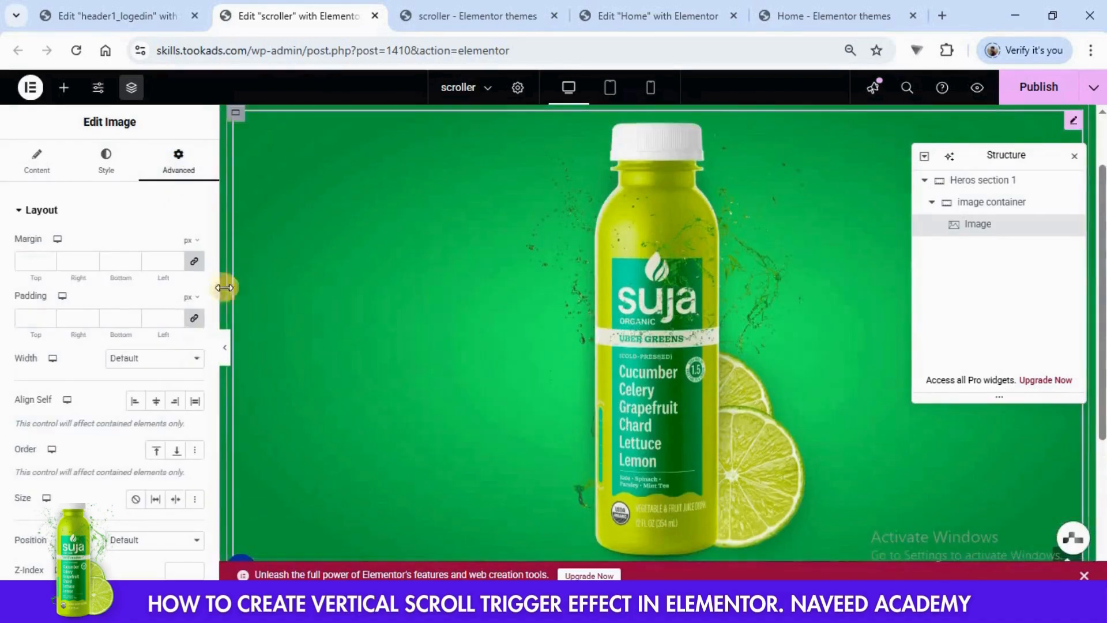
{"action": "left_click", "coordinate": [156, 400]}
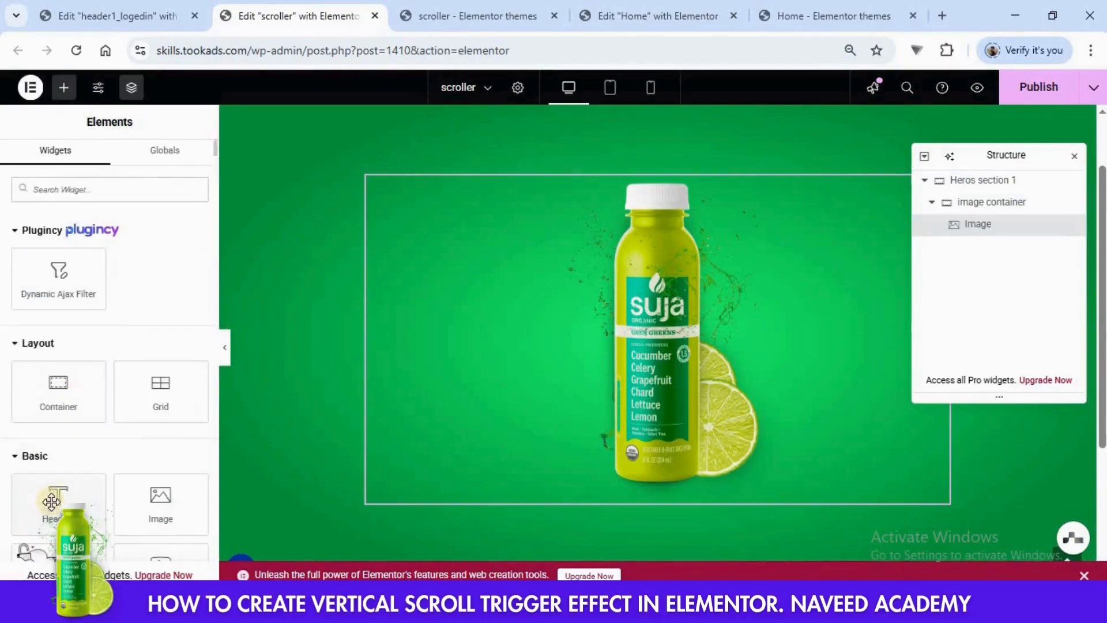
- Add a Heading widget above the image container in Heros section 1 and set its title to JUICY
{"action": "left_click_drag", "start_coordinate": [52, 493], "coordinate": [565, 173]}
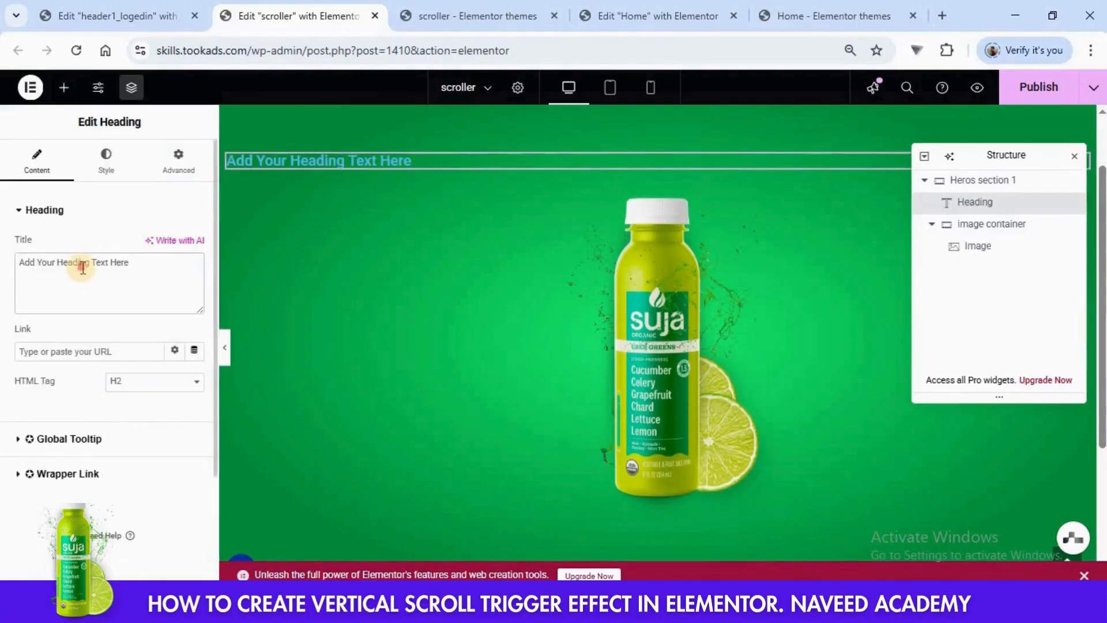
{"action": "triple_click", "coordinate": [83, 268]}
{"action": "type", "text": "JUICY"}
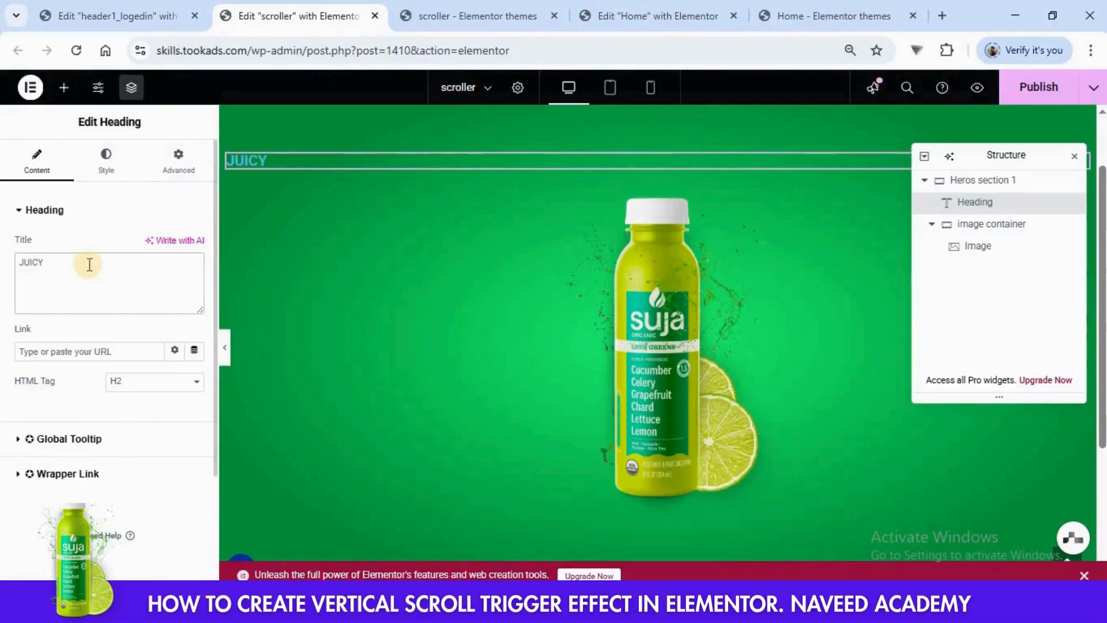
- Center-align the JUICY heading and set its text color to white, #FFFFFF
{"action": "left_click", "coordinate": [105, 163]}
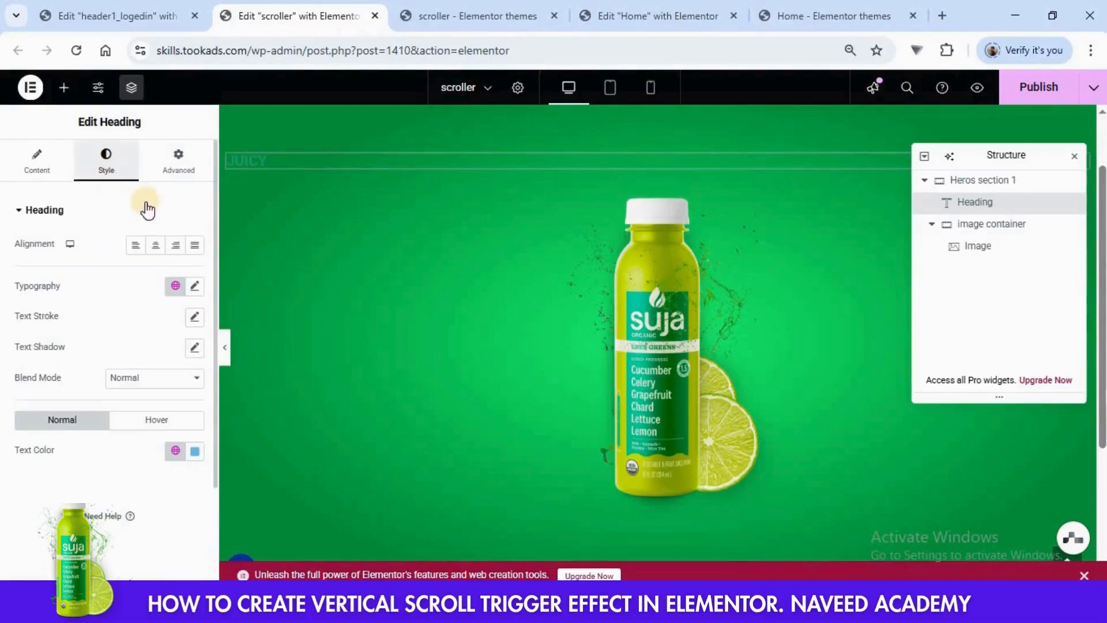
{"action": "left_click", "coordinate": [155, 245]}
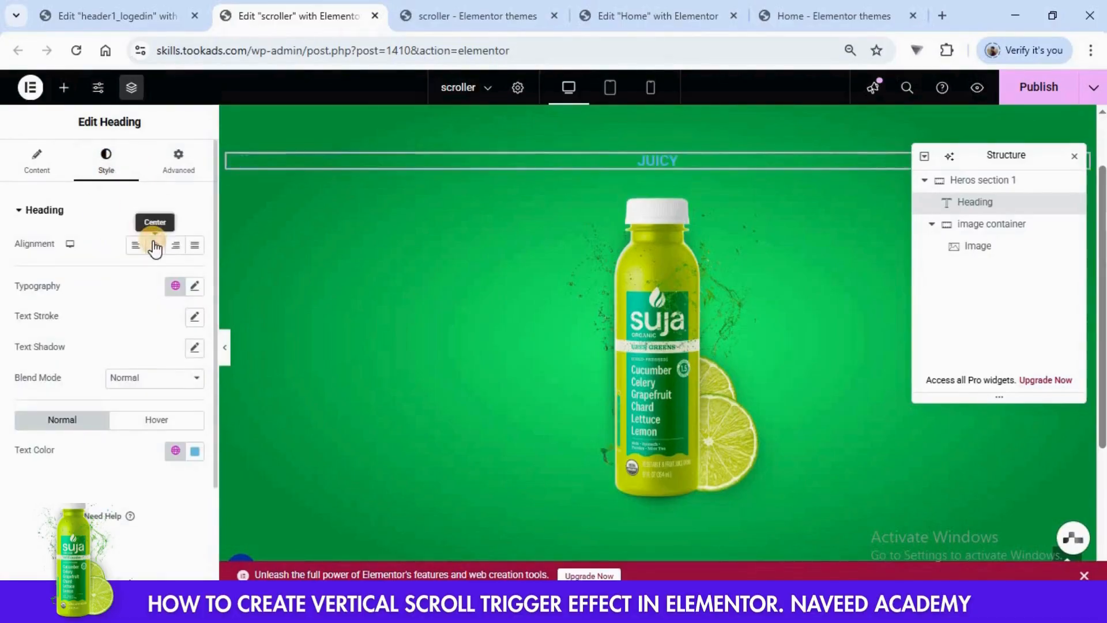
{"action": "left_click", "coordinate": [194, 451]}
{"action": "left_click_drag", "start_coordinate": [185, 329], "coordinate": [94, 242]}
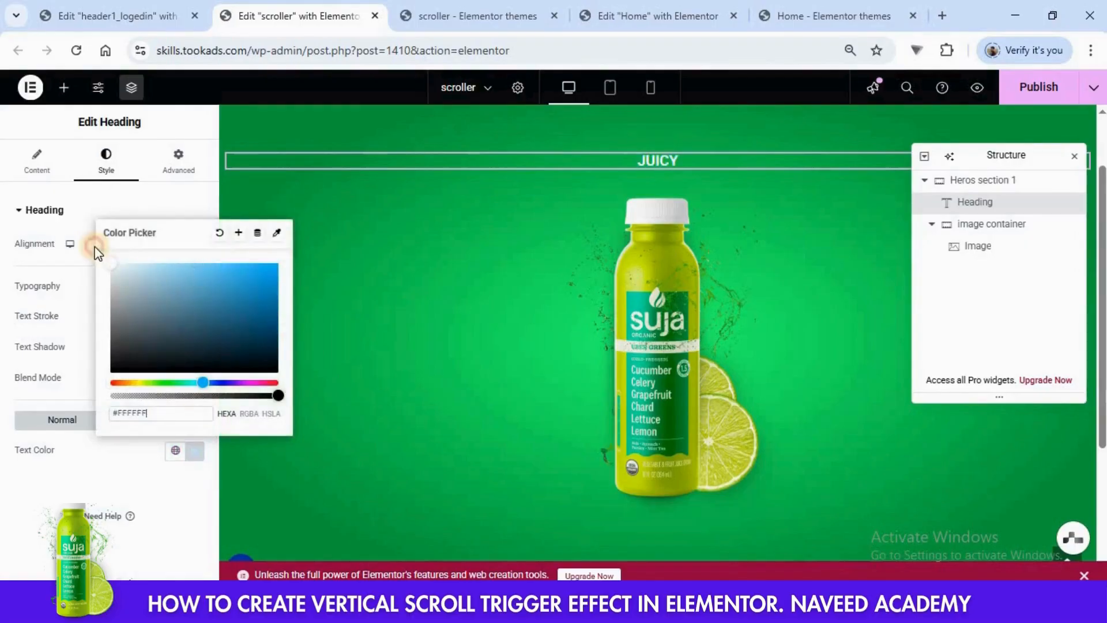
{"action": "left_click", "coordinate": [75, 494]}
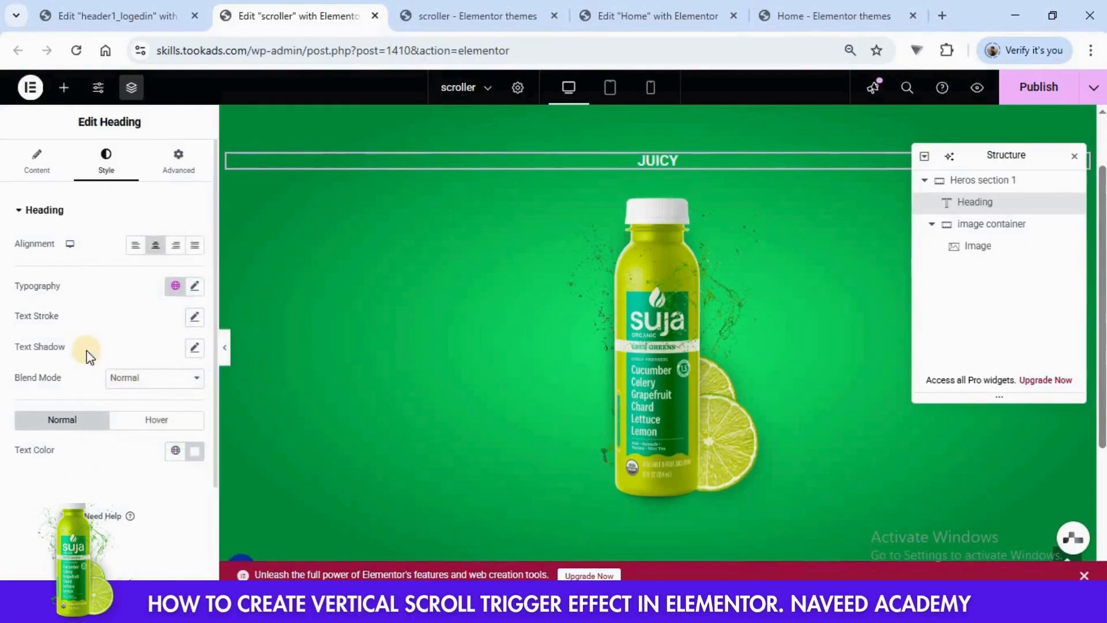
- Set the JUICY heading's typography to Arial, size 200 px and weight 900 (Black)
{"action": "left_click", "coordinate": [194, 286]}
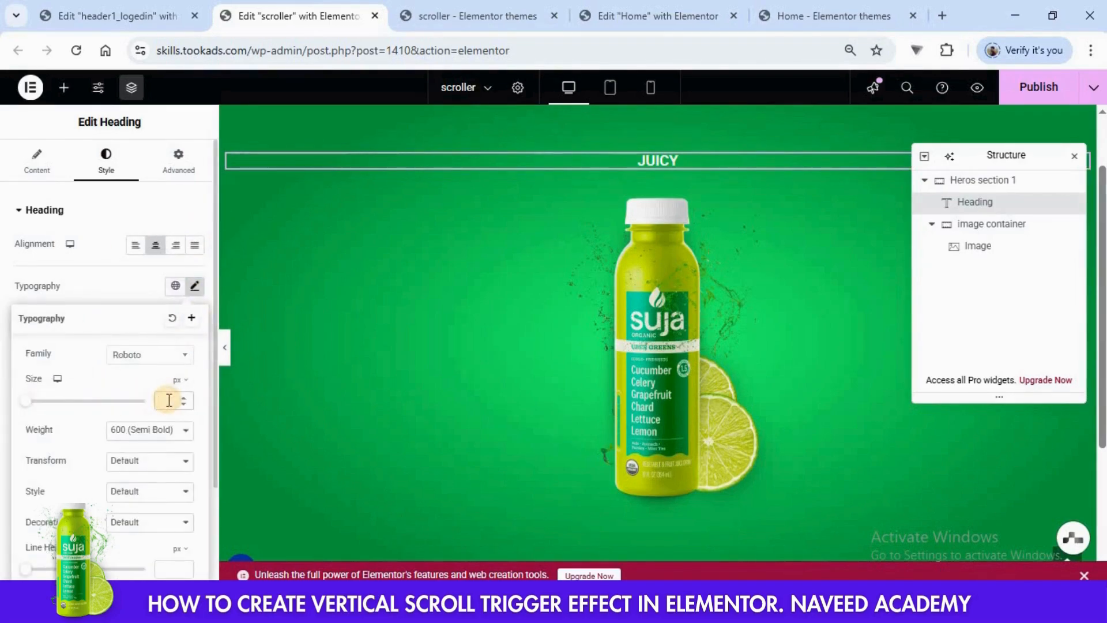
{"action": "type", "text": "200"}
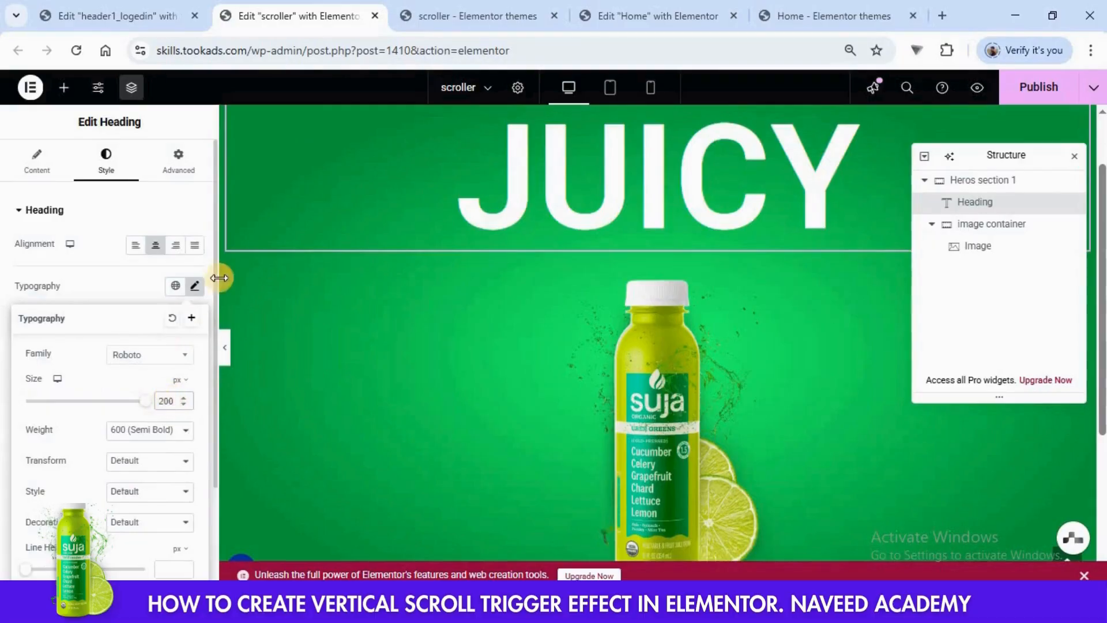
{"action": "left_click", "coordinate": [140, 362]}
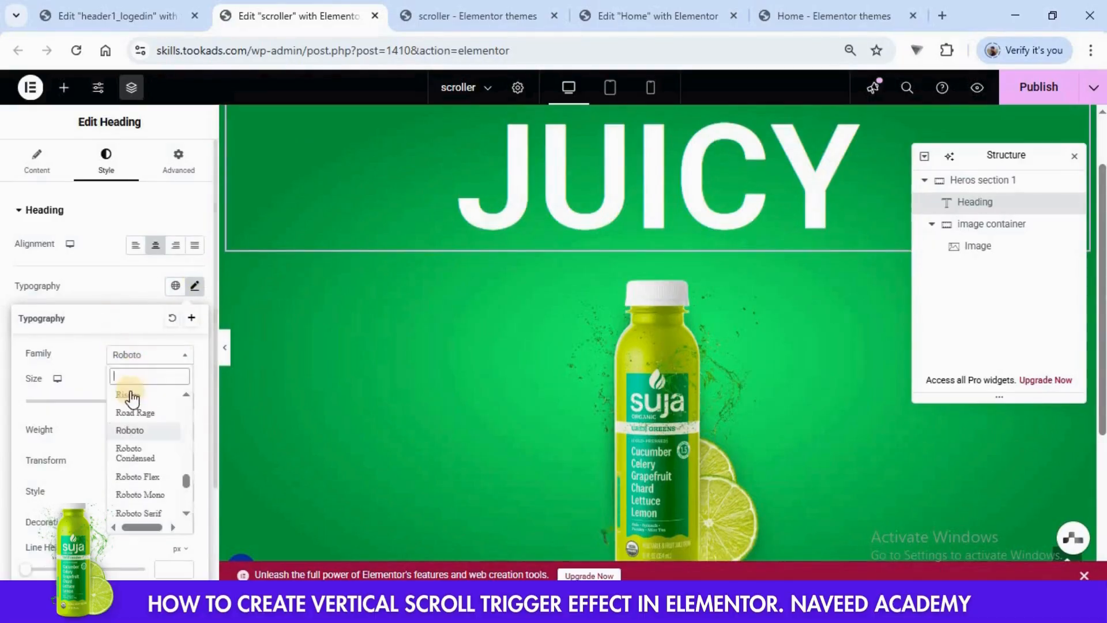
{"action": "type", "text": "ari"}
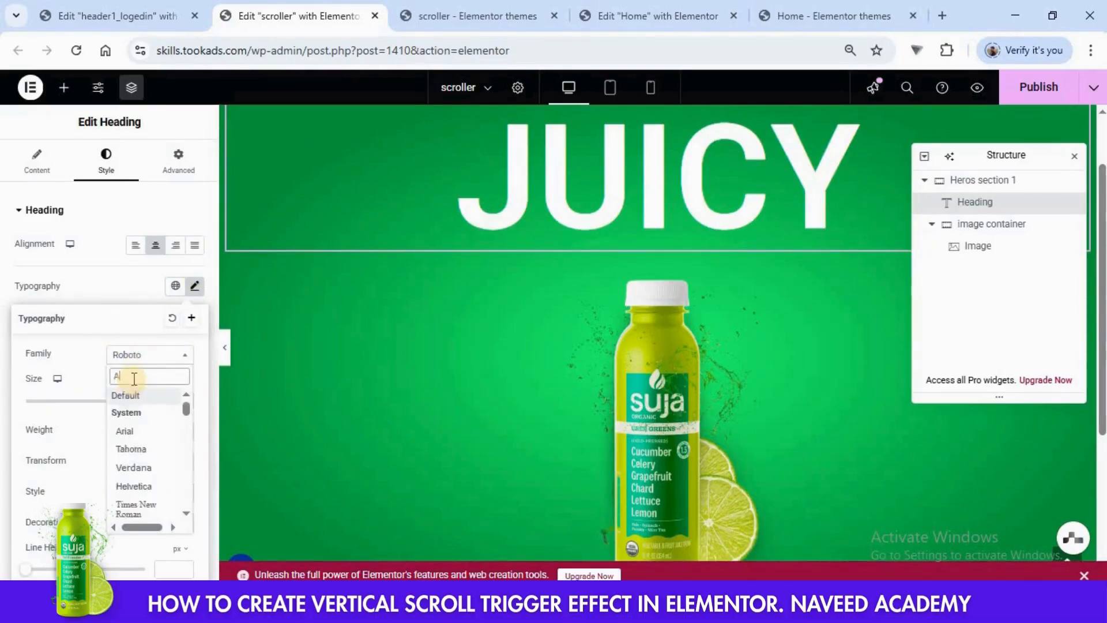
{"action": "left_click", "coordinate": [135, 414]}
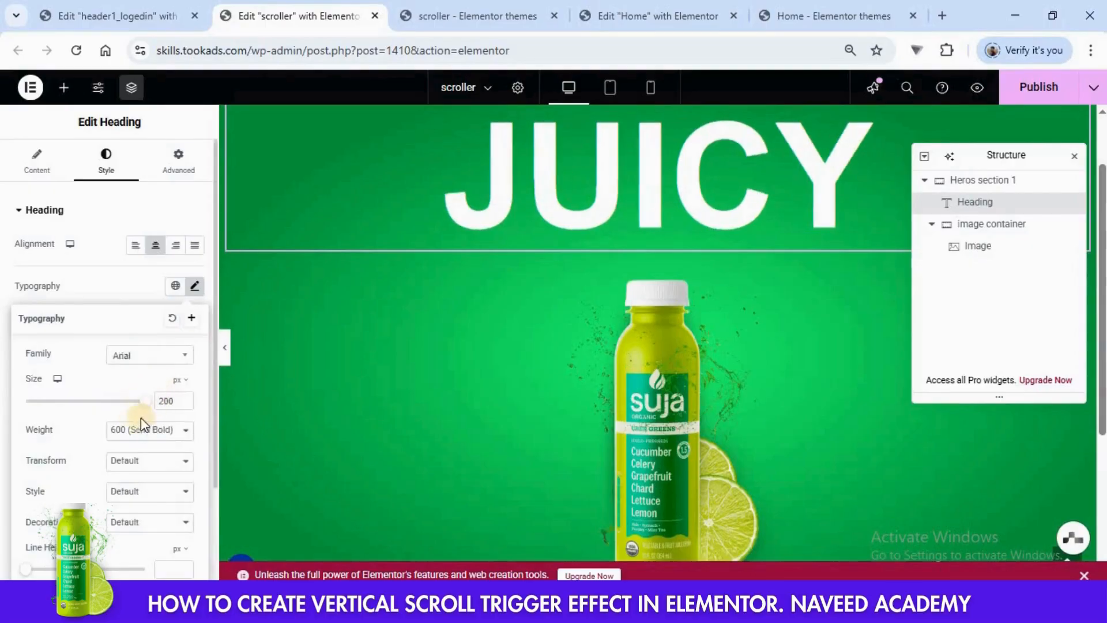
{"action": "left_click", "coordinate": [133, 442]}
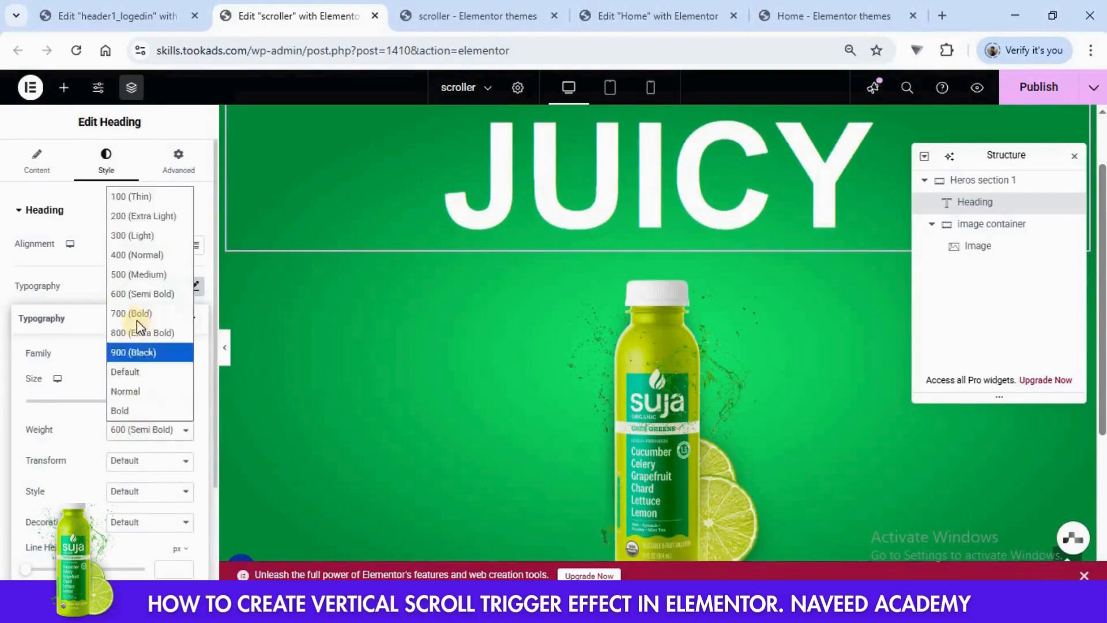
{"action": "left_click", "coordinate": [132, 352]}
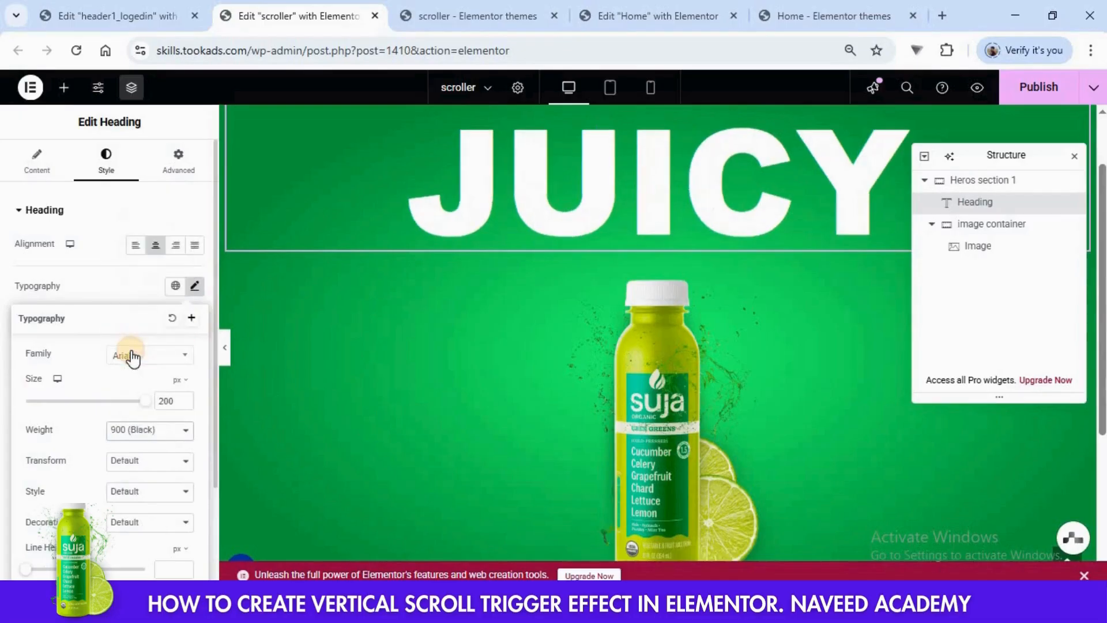
{"action": "left_click", "coordinate": [11, 287]}
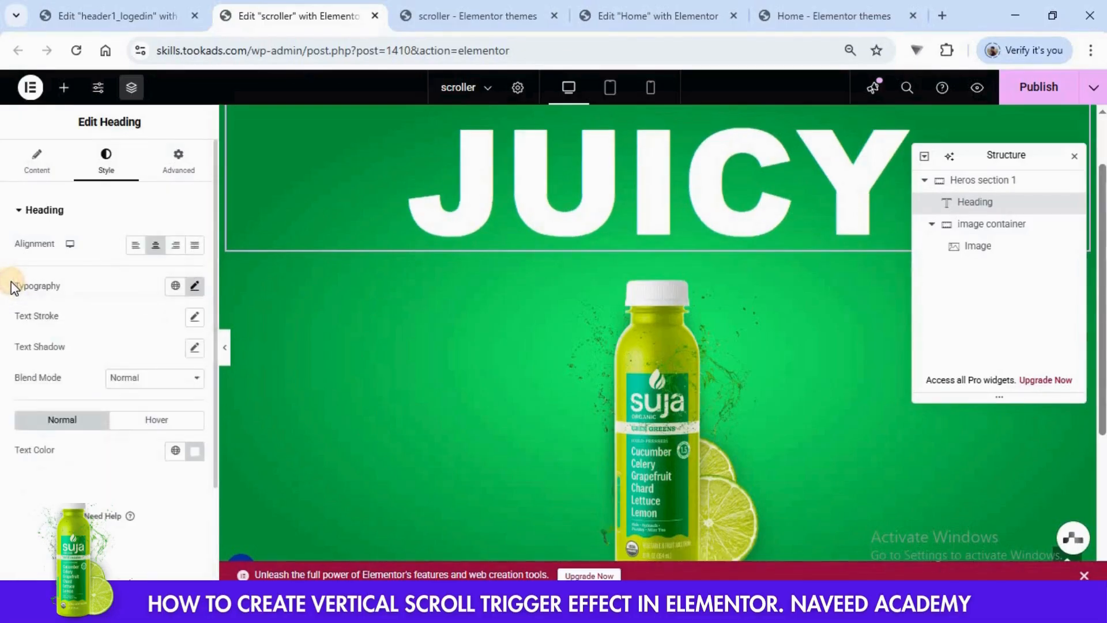
- Unlink the heading's margin and padding values and set its bottom margin to -350 px so it overlaps the bottle
{"action": "left_click", "coordinate": [169, 184]}
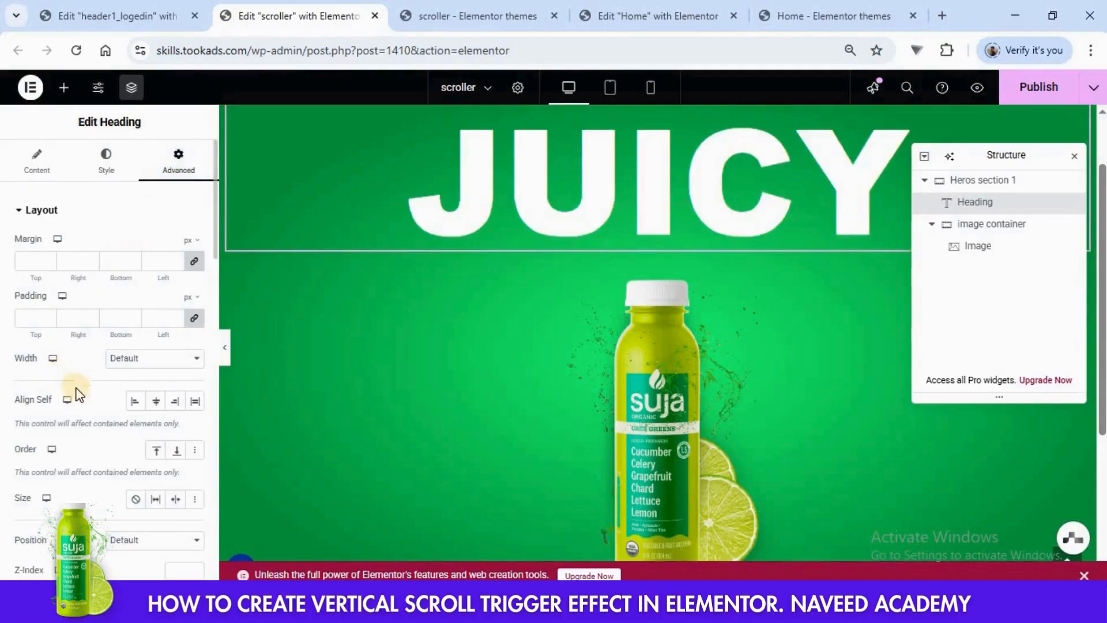
{"action": "left_click", "coordinate": [194, 260]}
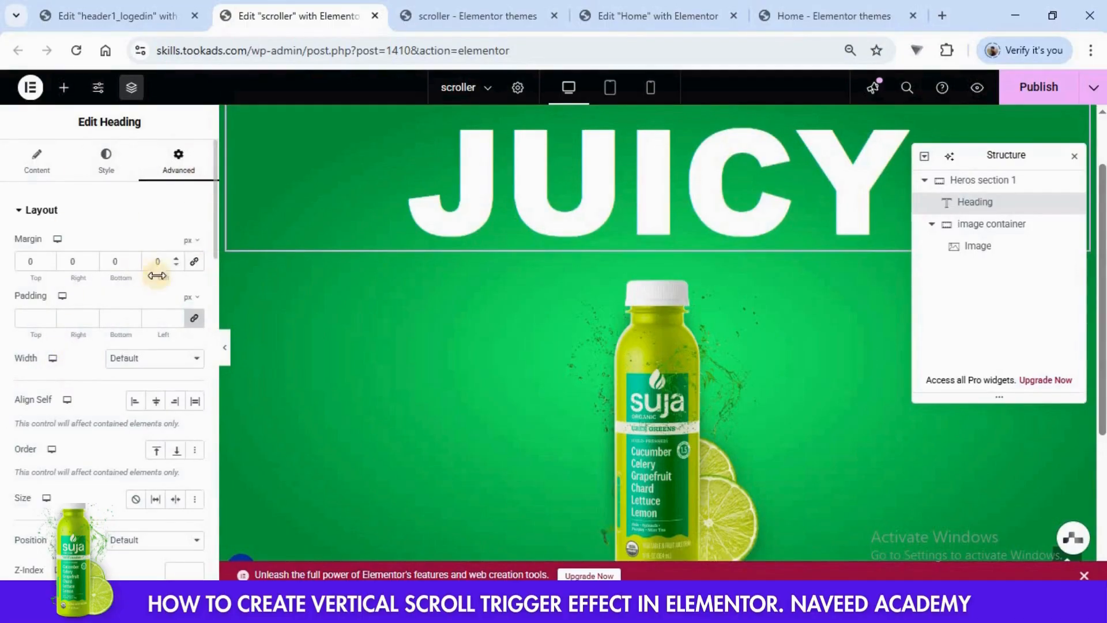
{"action": "left_click", "coordinate": [195, 318]}
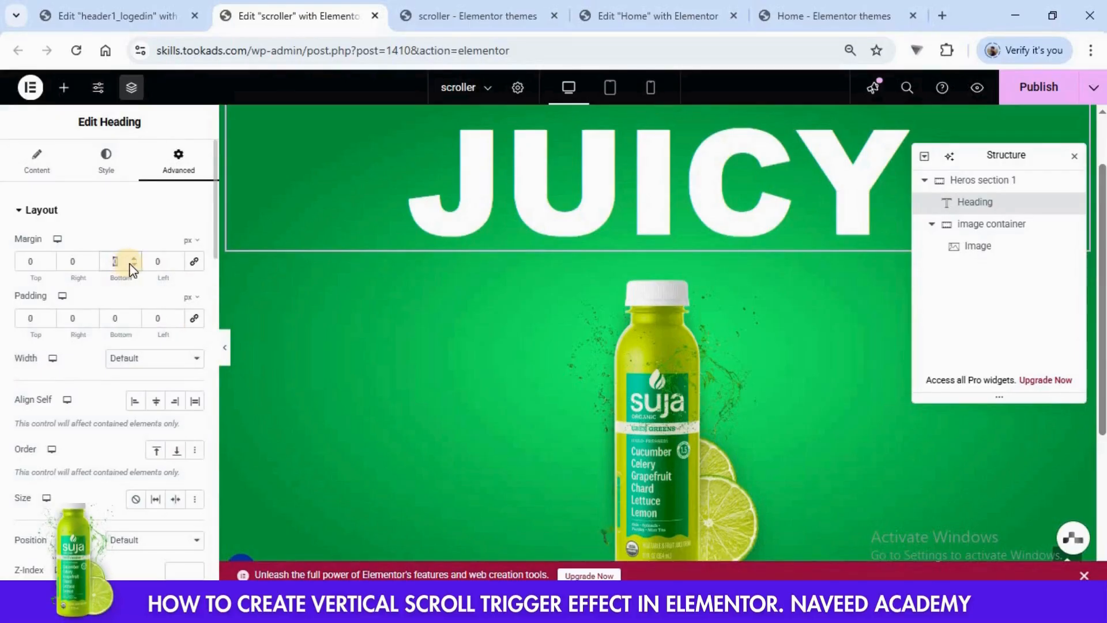
{"action": "type", "text": "-1"}
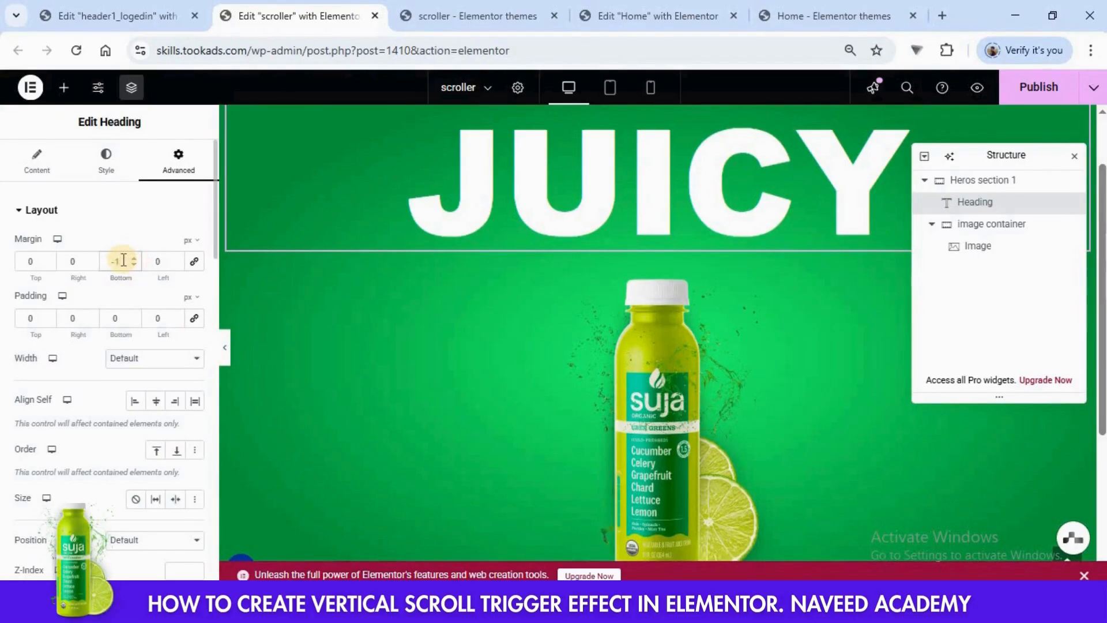
{"action": "type", "text": "50"}
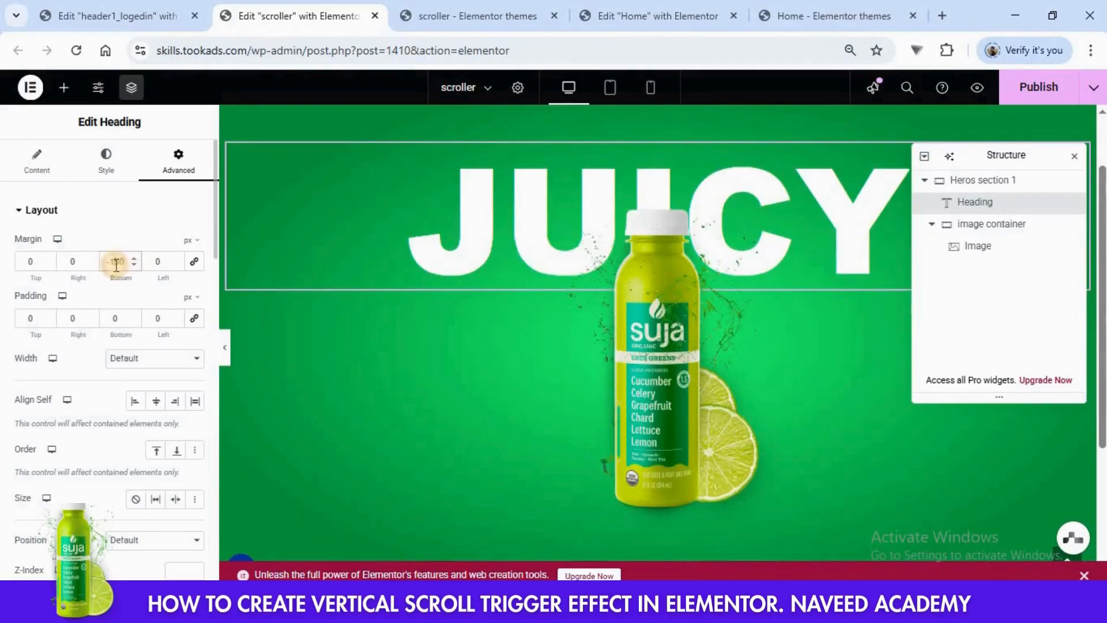
{"action": "key", "text": "BackSpace"}
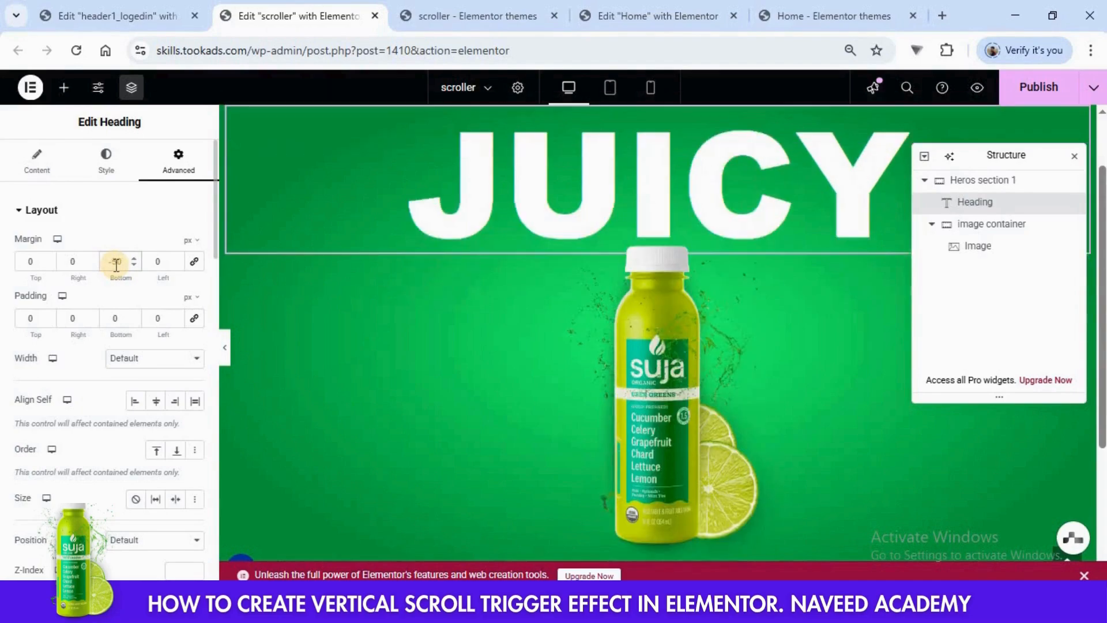
{"action": "type", "text": "3"}
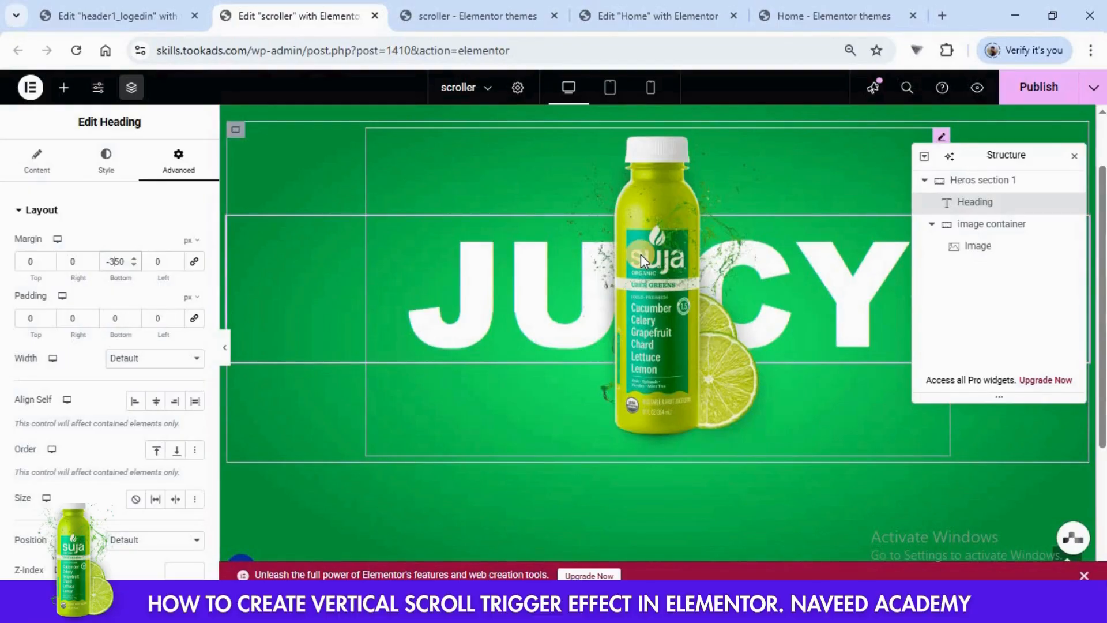
- Publish the changes, reload the live scroller page to check the hero section, and compare it with the finished Home page
{"action": "left_click", "coordinate": [1039, 93]}
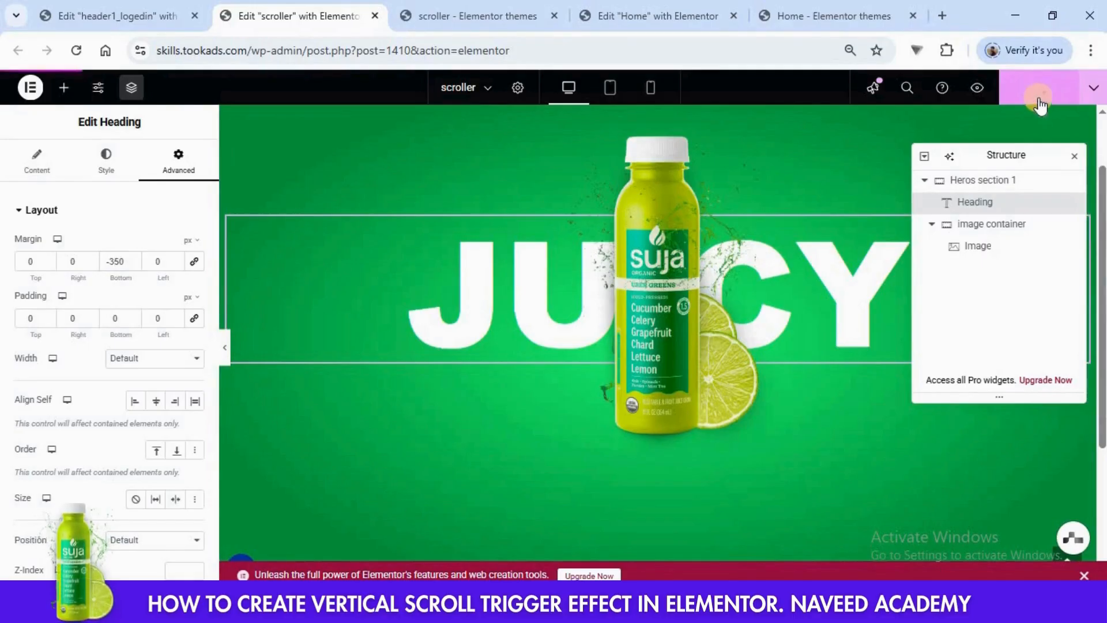
{"action": "left_click", "coordinate": [464, 16]}
{"action": "left_click", "coordinate": [69, 55]}
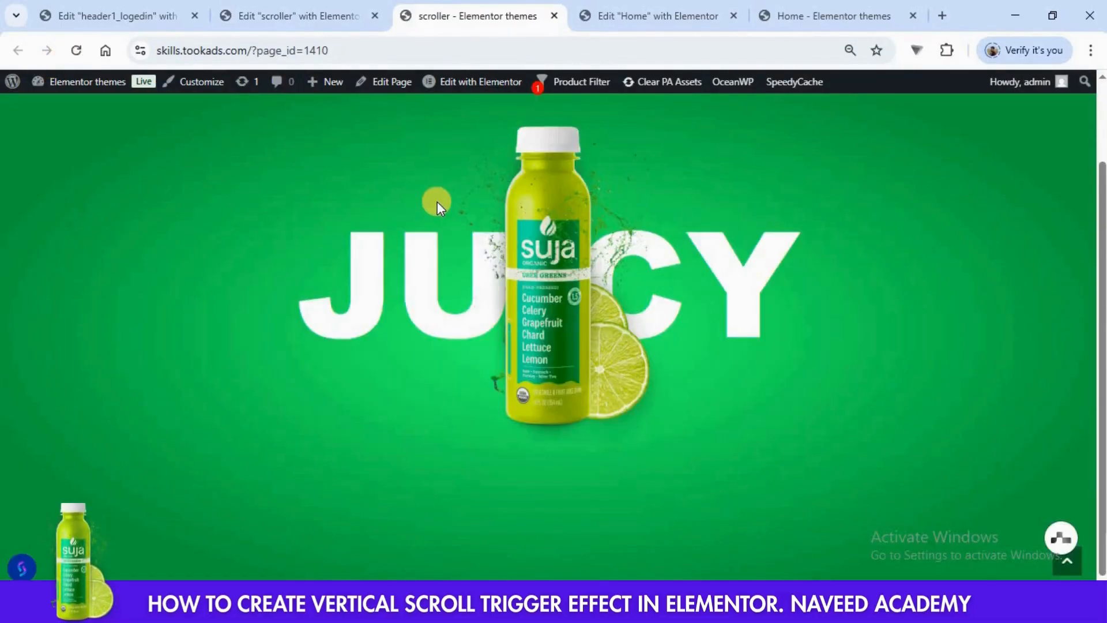
{"action": "scroll", "coordinate": [437, 200], "scroll_direction": "up", "scroll_amount": 1}
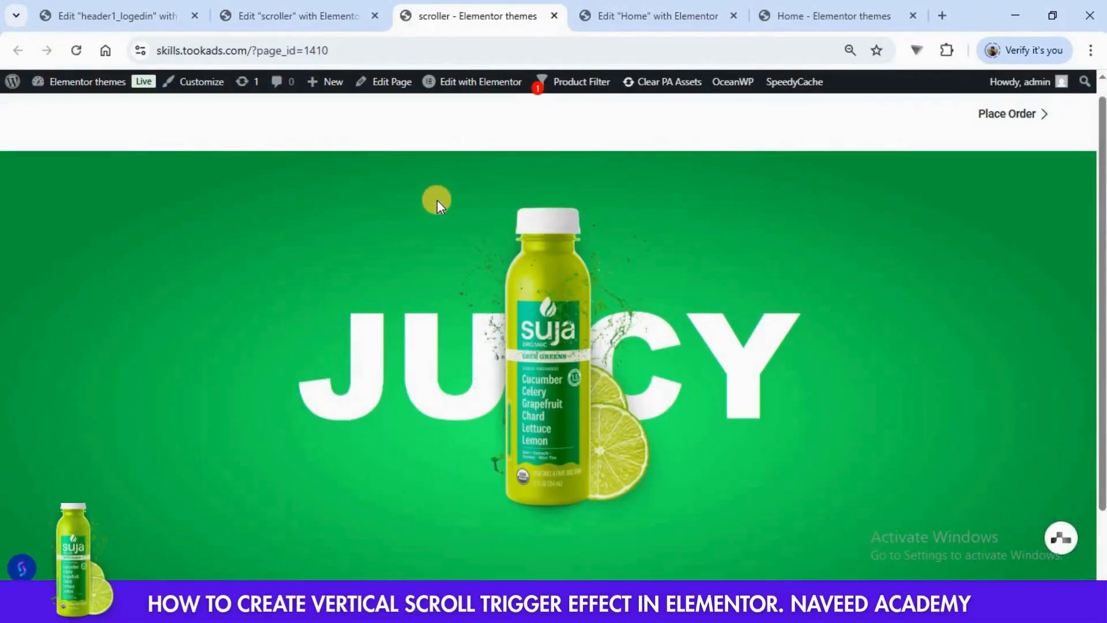
{"action": "scroll", "coordinate": [529, 279], "scroll_direction": "down", "scroll_amount": 1}
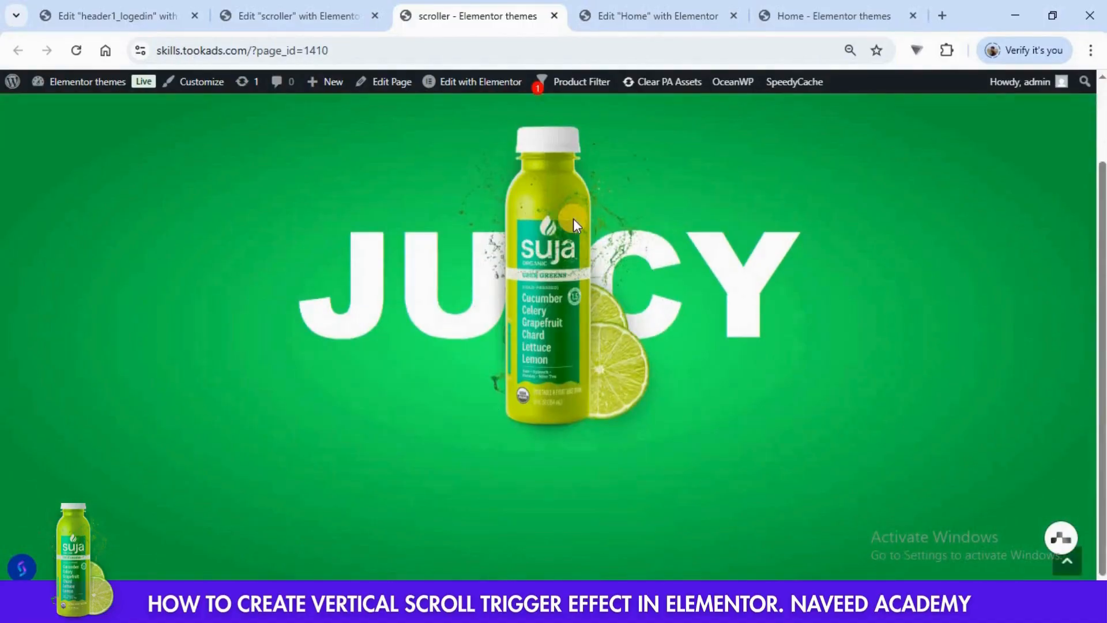
{"action": "left_click", "coordinate": [842, 17]}
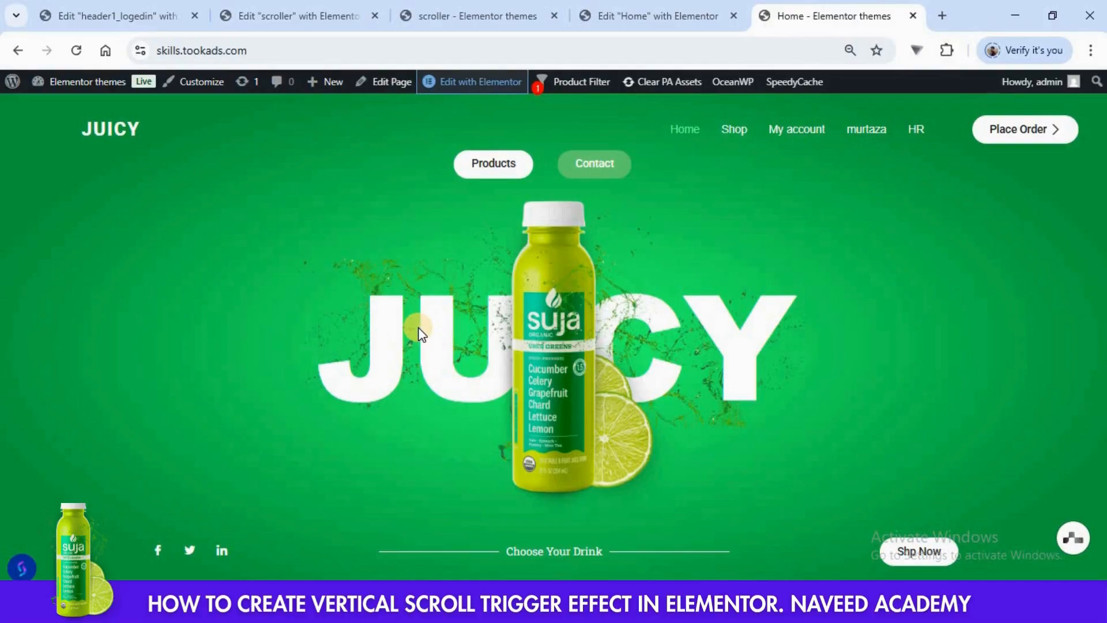
- Give the JUICY heading a classic background using the green splash image Youtube-Thumbails-2025-11-1-scaled-1-1.png from the media library
{"action": "left_click", "coordinate": [291, 14]}
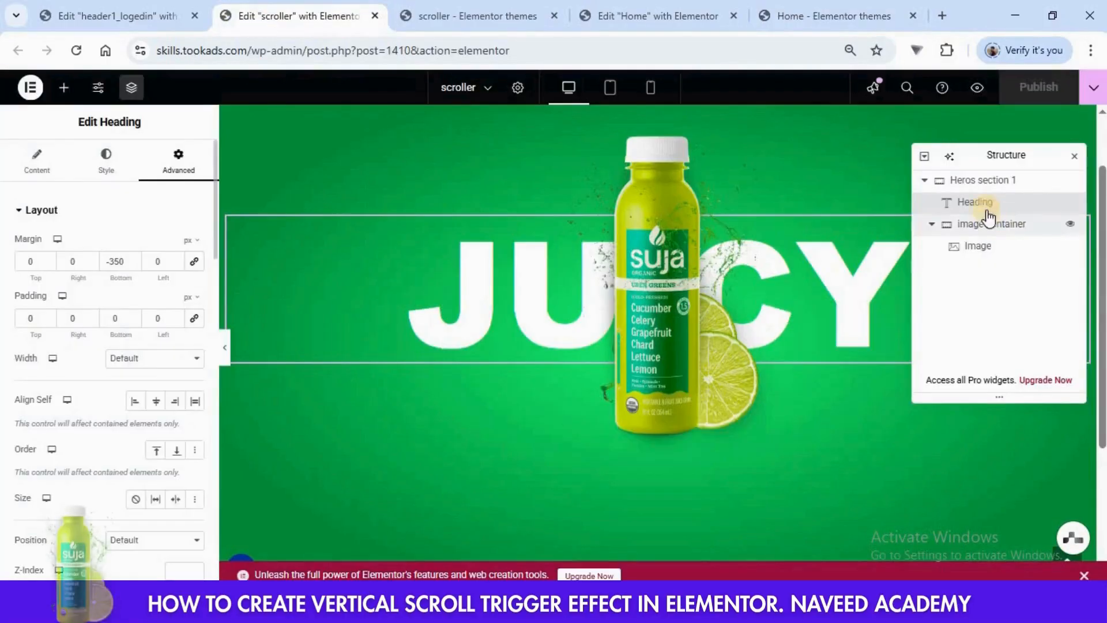
{"action": "scroll", "coordinate": [136, 242], "scroll_direction": "down", "scroll_amount": 5}
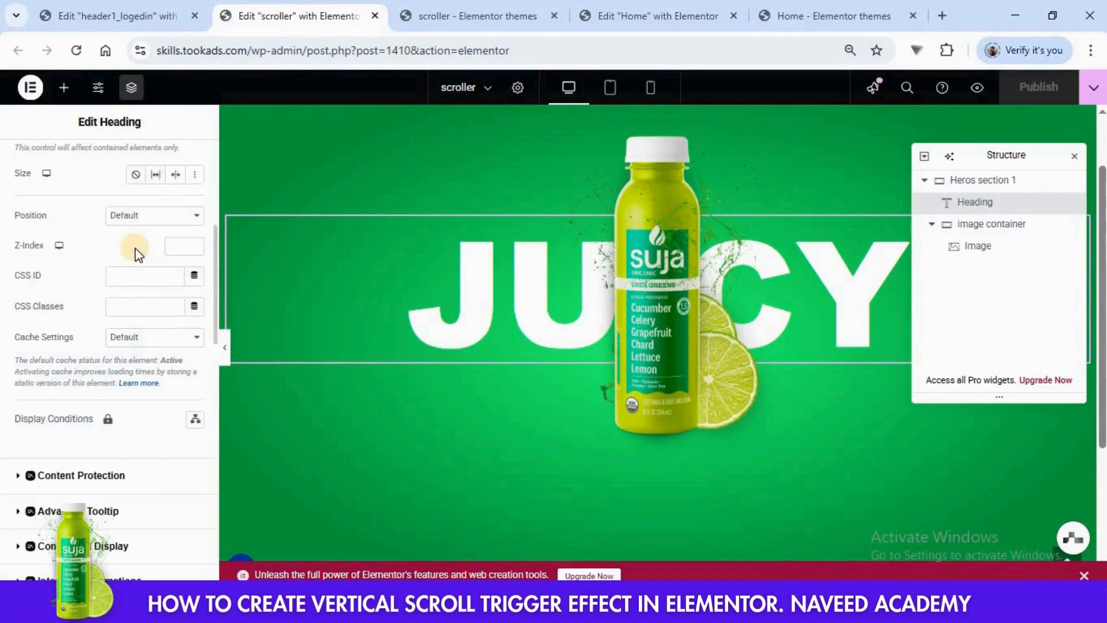
{"action": "scroll", "coordinate": [136, 253], "scroll_direction": "down", "scroll_amount": 10}
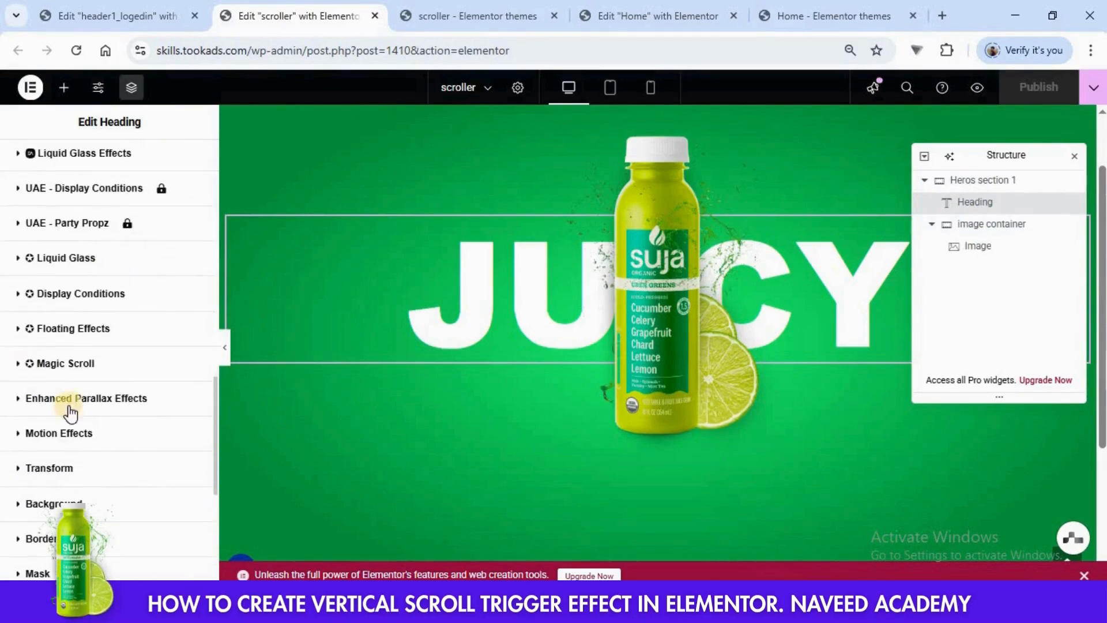
{"action": "scroll", "coordinate": [26, 424], "scroll_direction": "down", "scroll_amount": 2}
{"action": "left_click", "coordinate": [16, 424]}
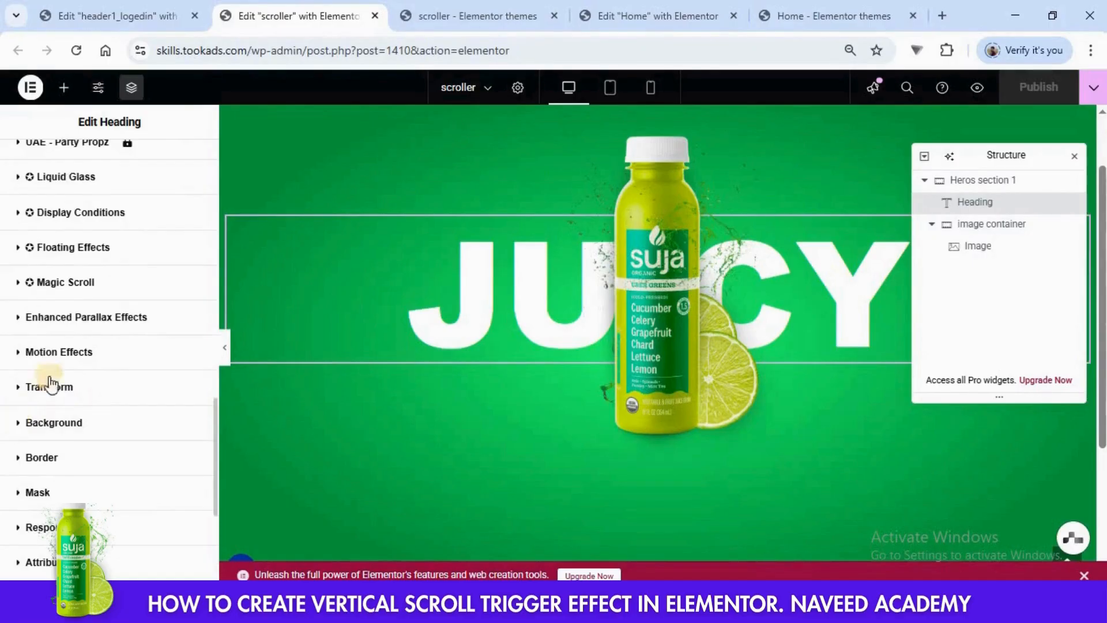
{"action": "scroll", "coordinate": [92, 427], "scroll_direction": "down", "scroll_amount": 2}
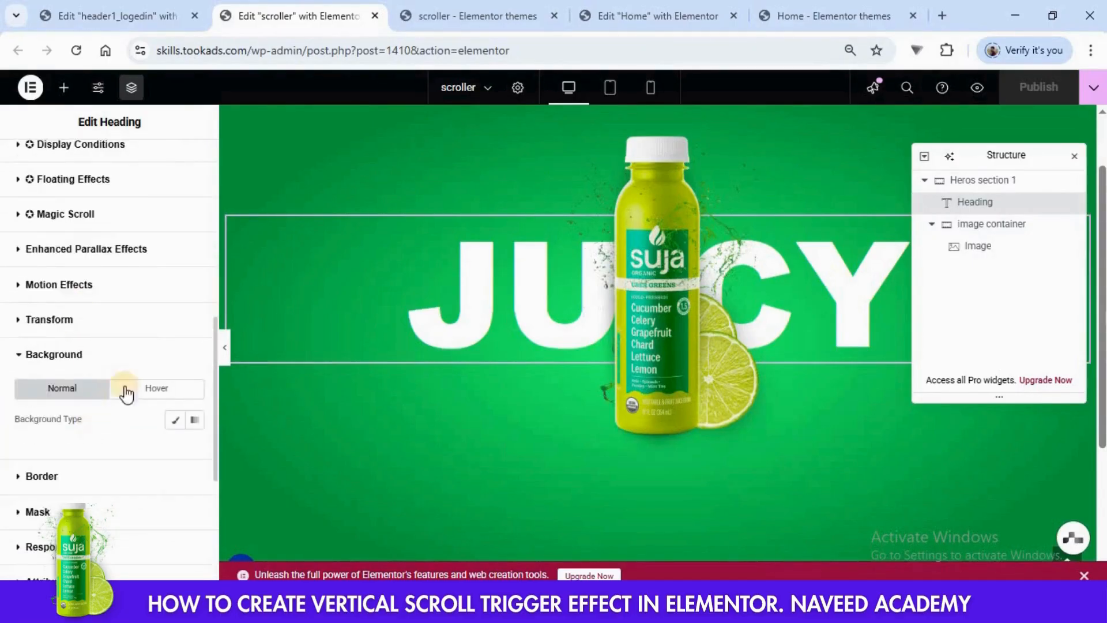
{"action": "left_click", "coordinate": [178, 429]}
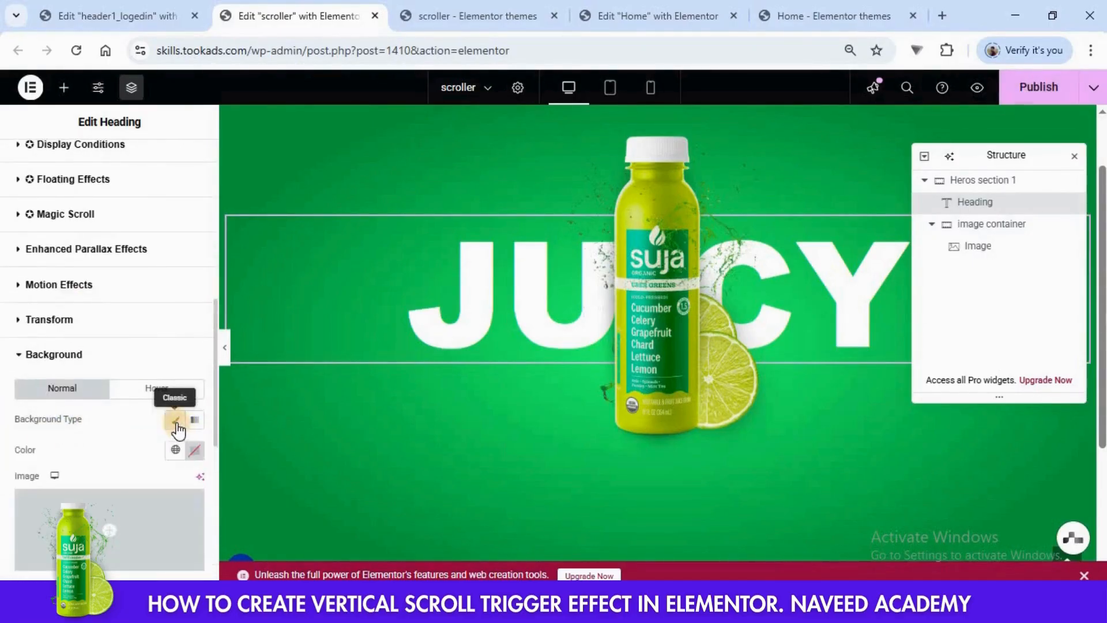
{"action": "scroll", "coordinate": [67, 409], "scroll_direction": "down", "scroll_amount": 4}
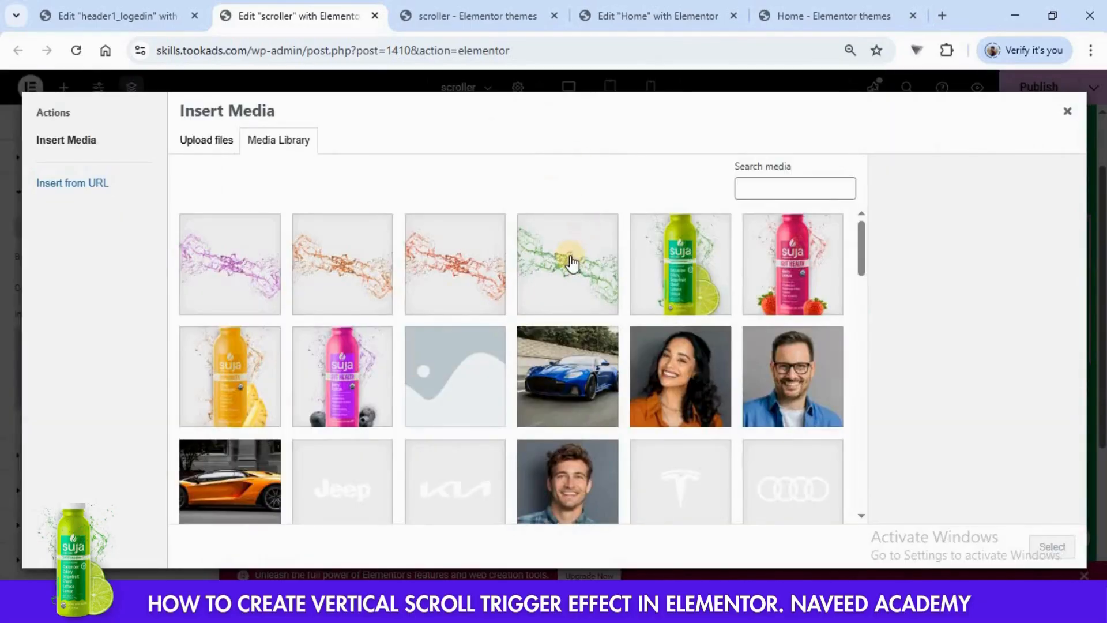
{"action": "left_click", "coordinate": [570, 264]}
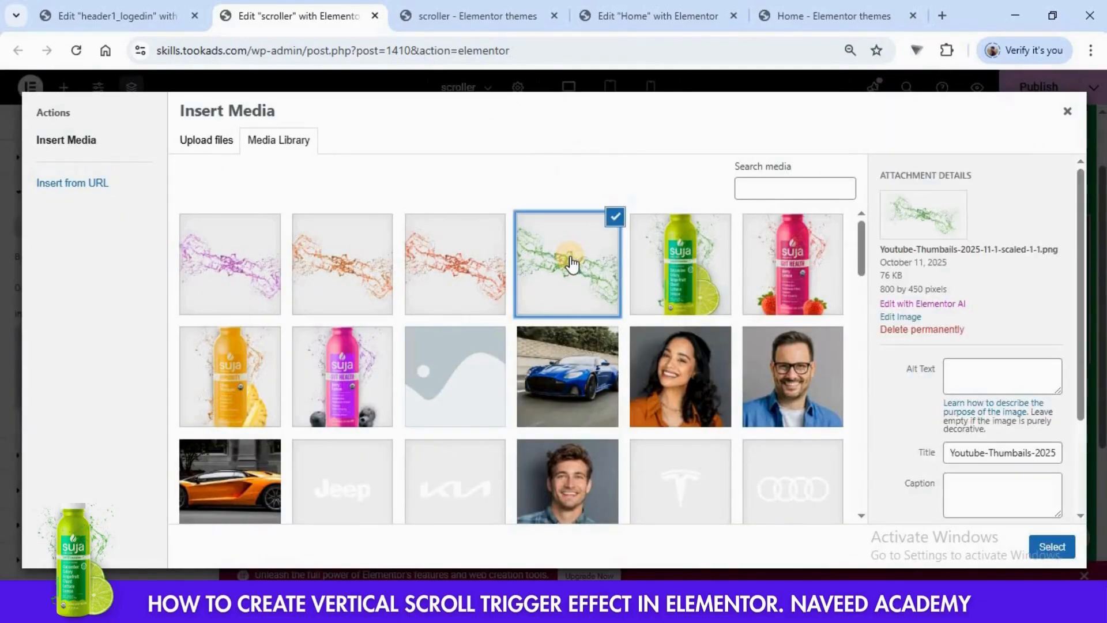
{"action": "left_click", "coordinate": [1053, 545]}
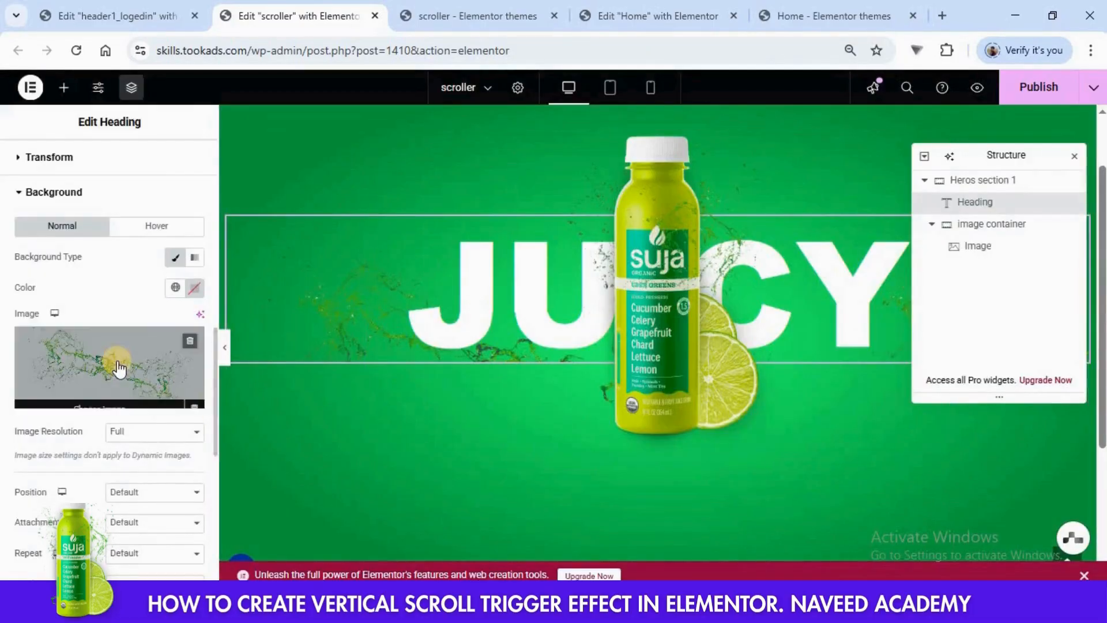
- Set the heading's background image position to Center Center and its display size to Cover
{"action": "scroll", "coordinate": [119, 363], "scroll_direction": "down", "scroll_amount": 3}
{"action": "left_click", "coordinate": [137, 333]}
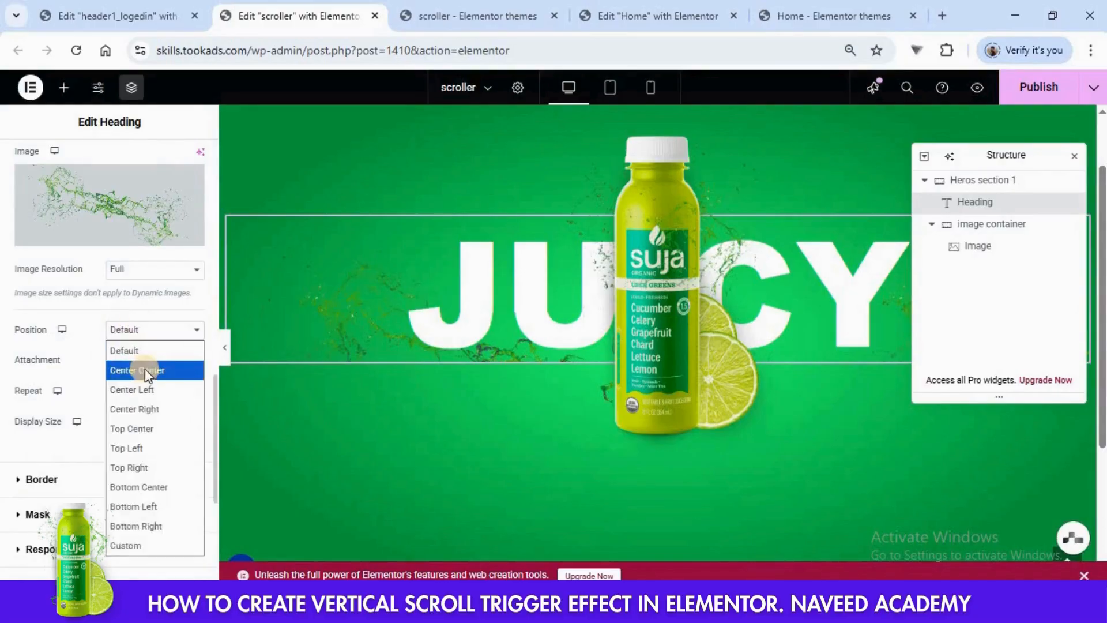
{"action": "left_click", "coordinate": [144, 369]}
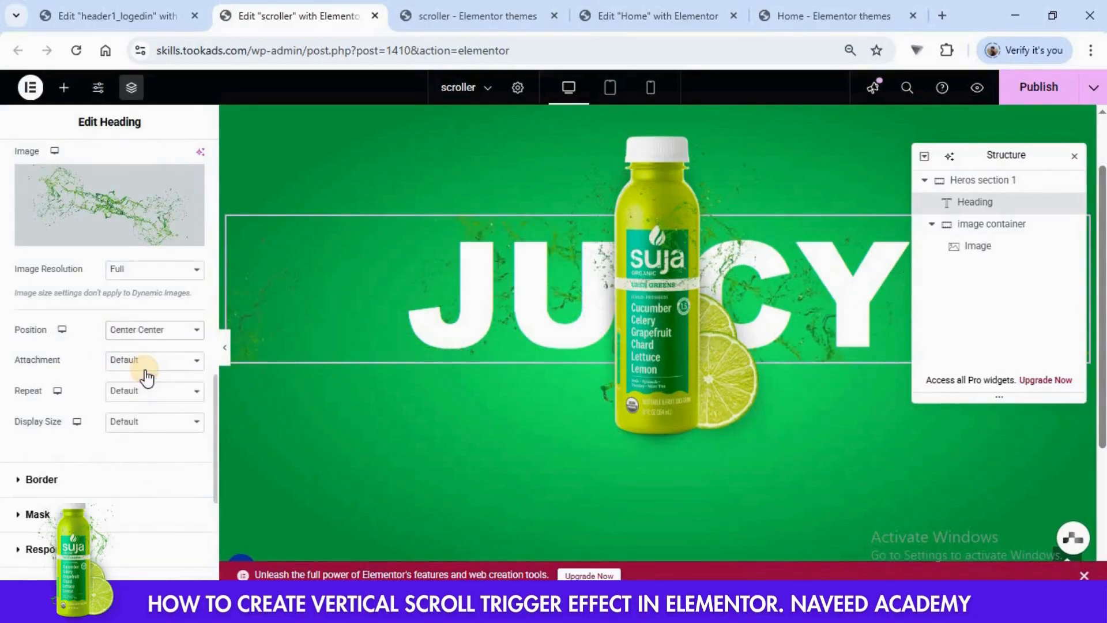
{"action": "left_click", "coordinate": [136, 427]}
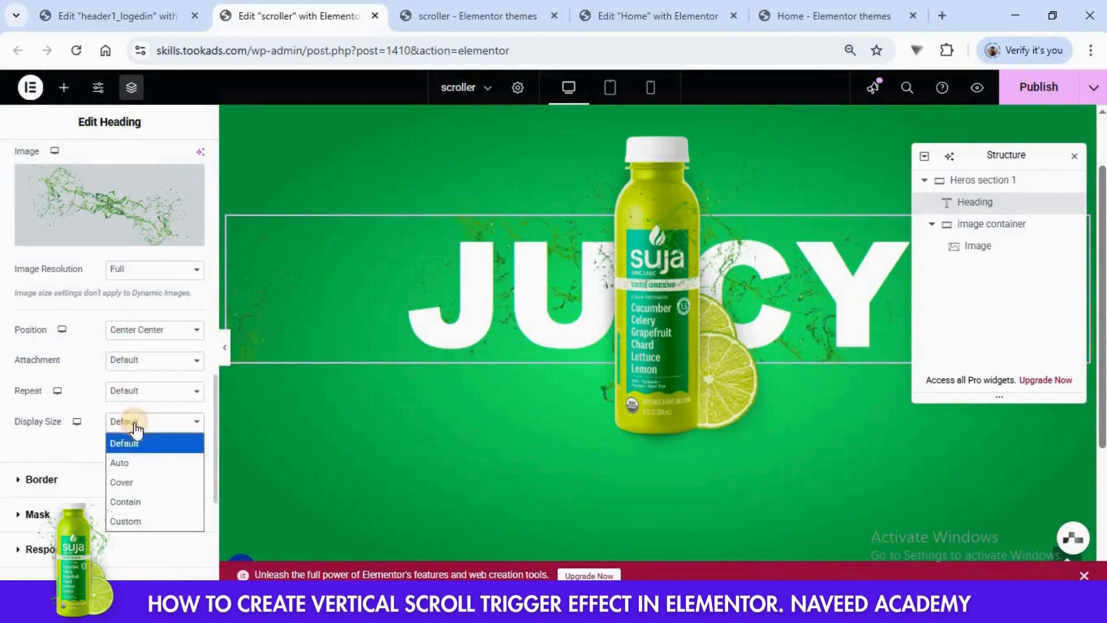
{"action": "left_click", "coordinate": [138, 481]}
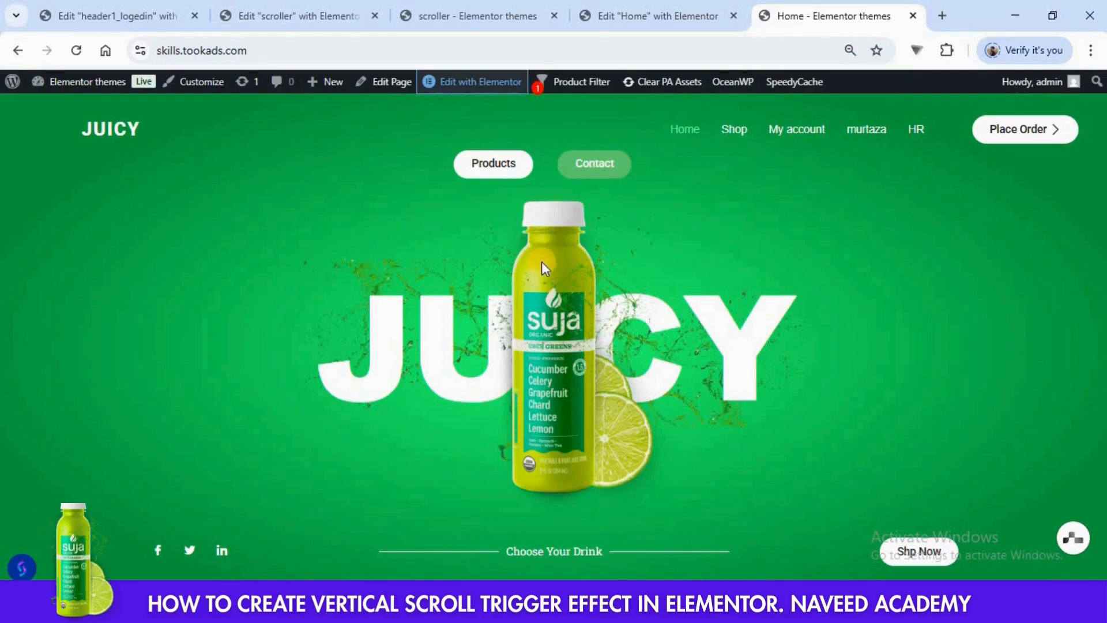
- Add a new container to Heros section 1 and place it above the Heading in the structure
{"action": "left_click", "coordinate": [296, 16]}
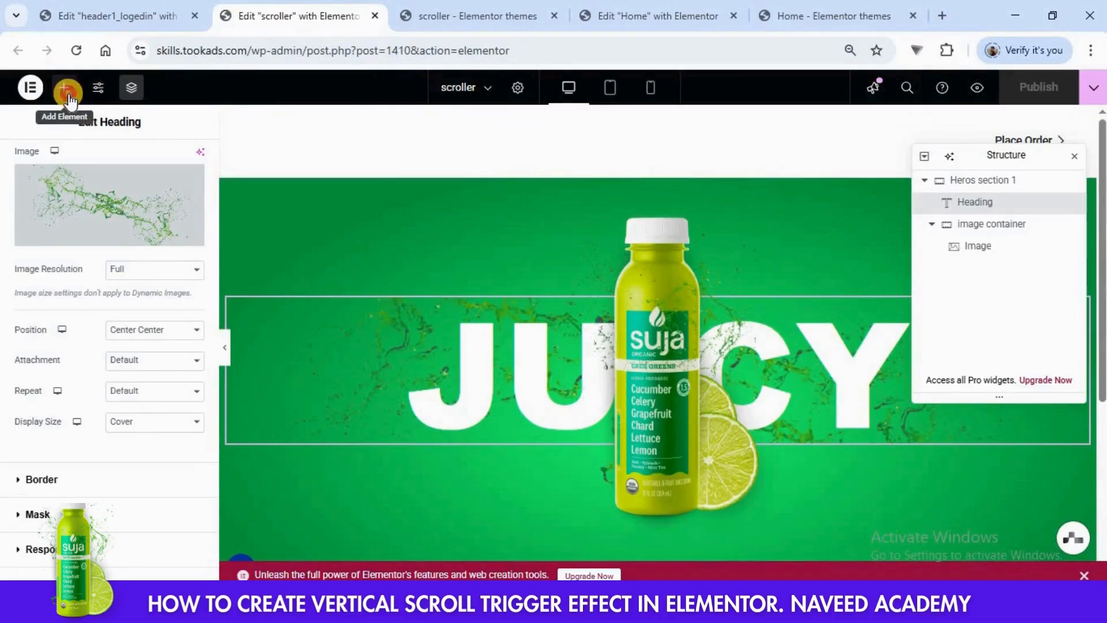
{"action": "left_click", "coordinate": [65, 89]}
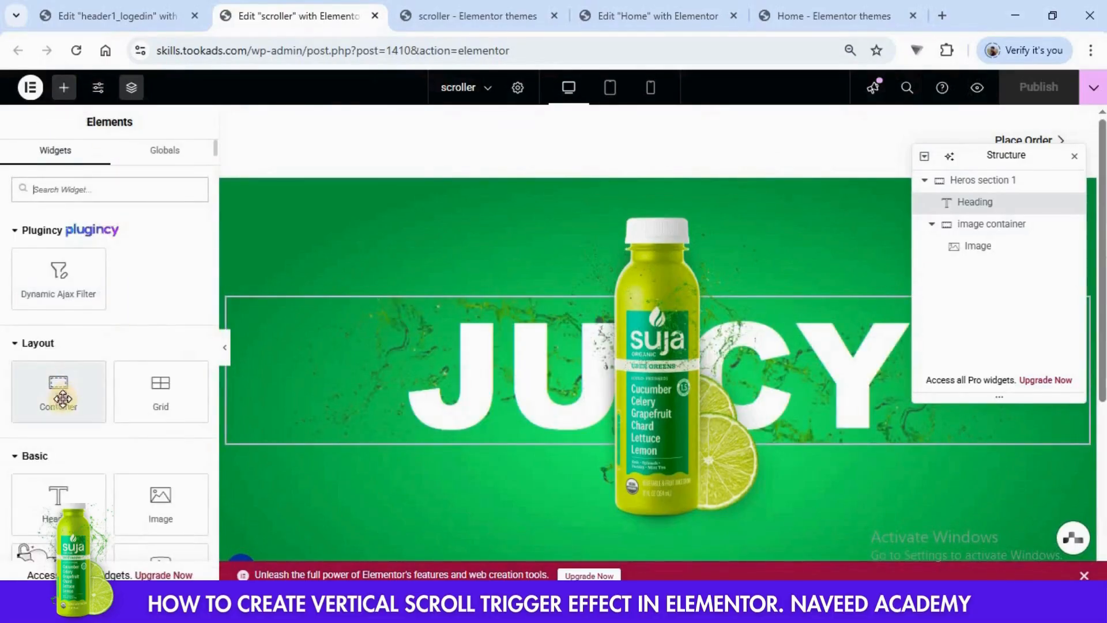
{"action": "left_click_drag", "start_coordinate": [63, 398], "coordinate": [583, 203]}
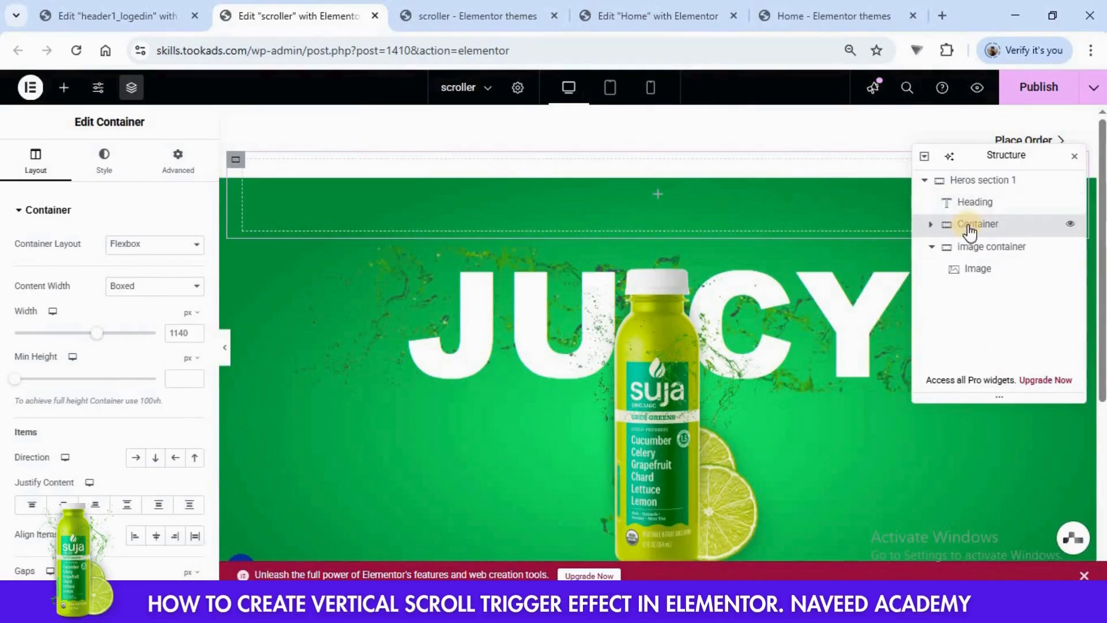
{"action": "left_click_drag", "start_coordinate": [970, 226], "coordinate": [971, 202]}
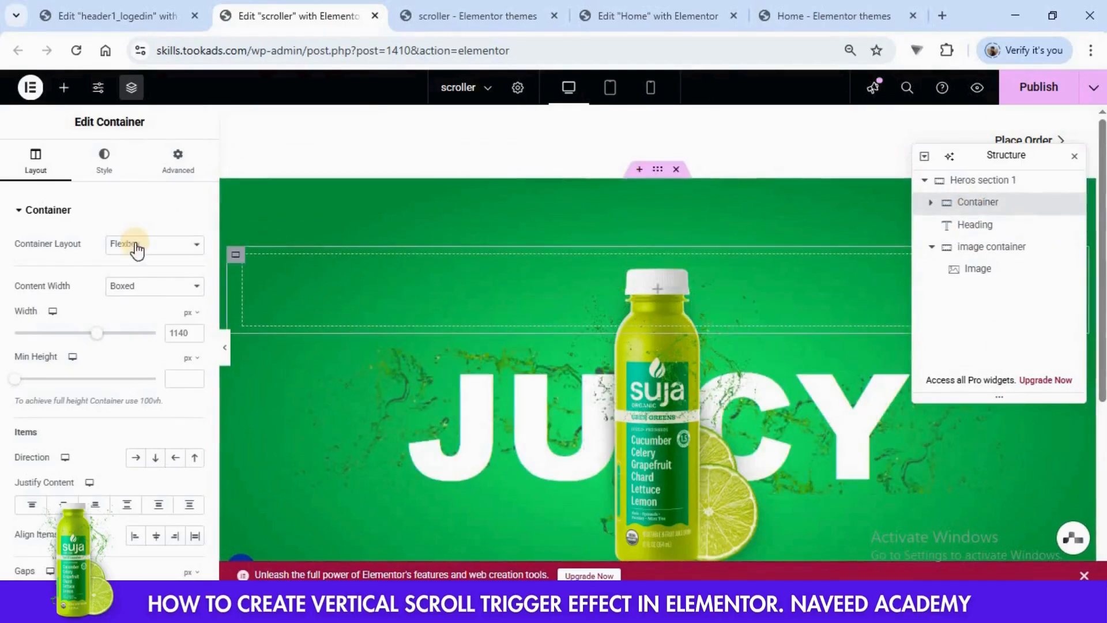
- Insert a Grid inside the new container and set it to 2 columns and 1 row
{"action": "left_click", "coordinate": [65, 89]}
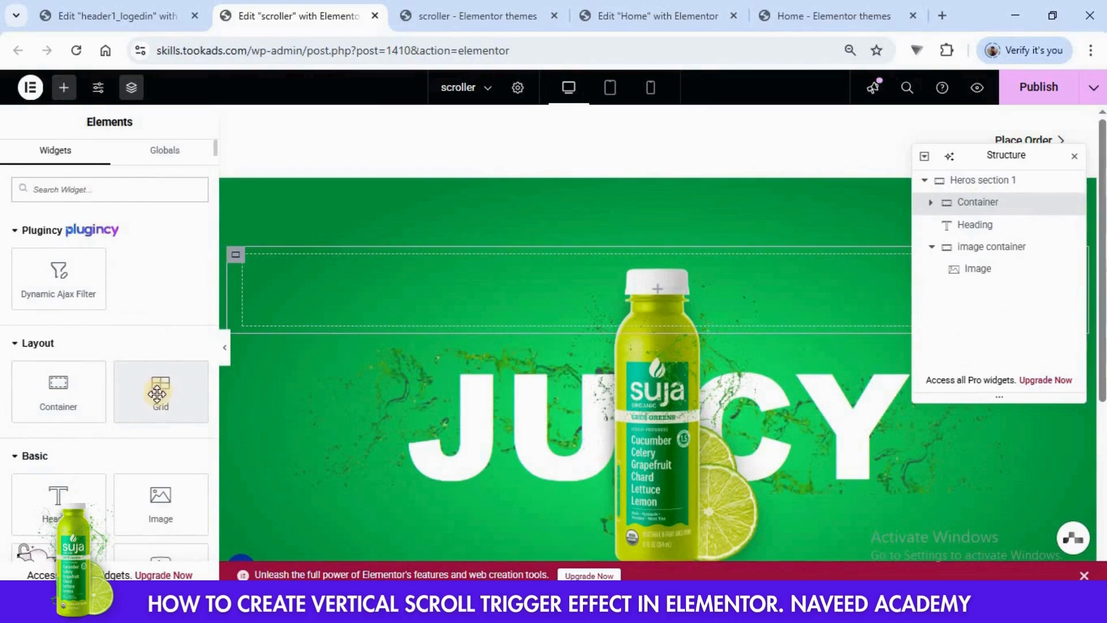
{"action": "left_click_drag", "start_coordinate": [157, 393], "coordinate": [608, 306]}
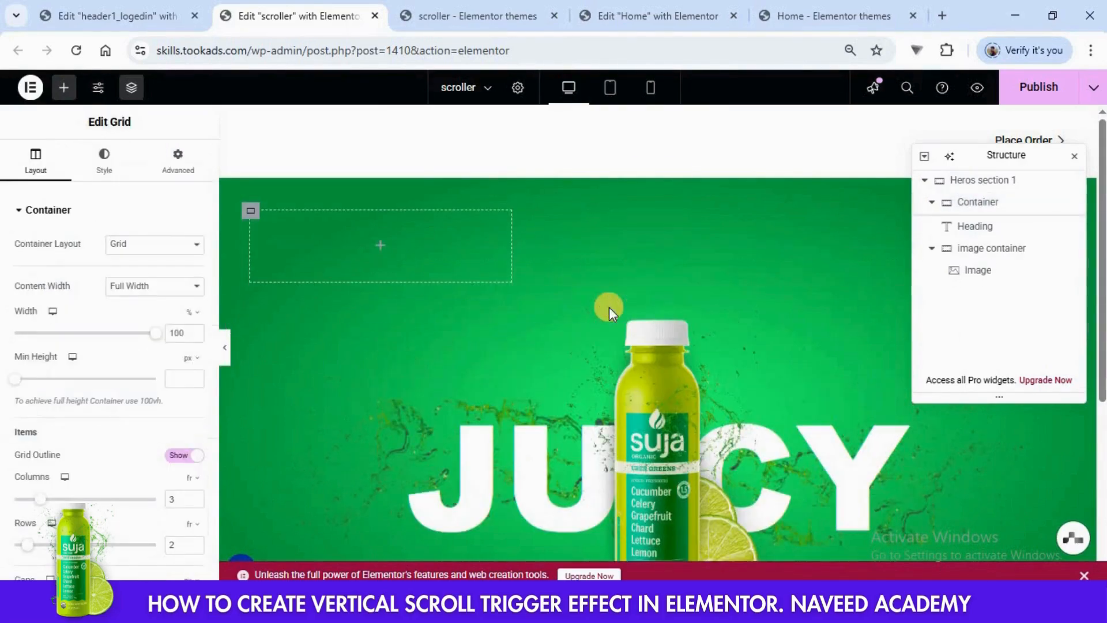
{"action": "scroll", "coordinate": [183, 407], "scroll_direction": "down", "scroll_amount": 2}
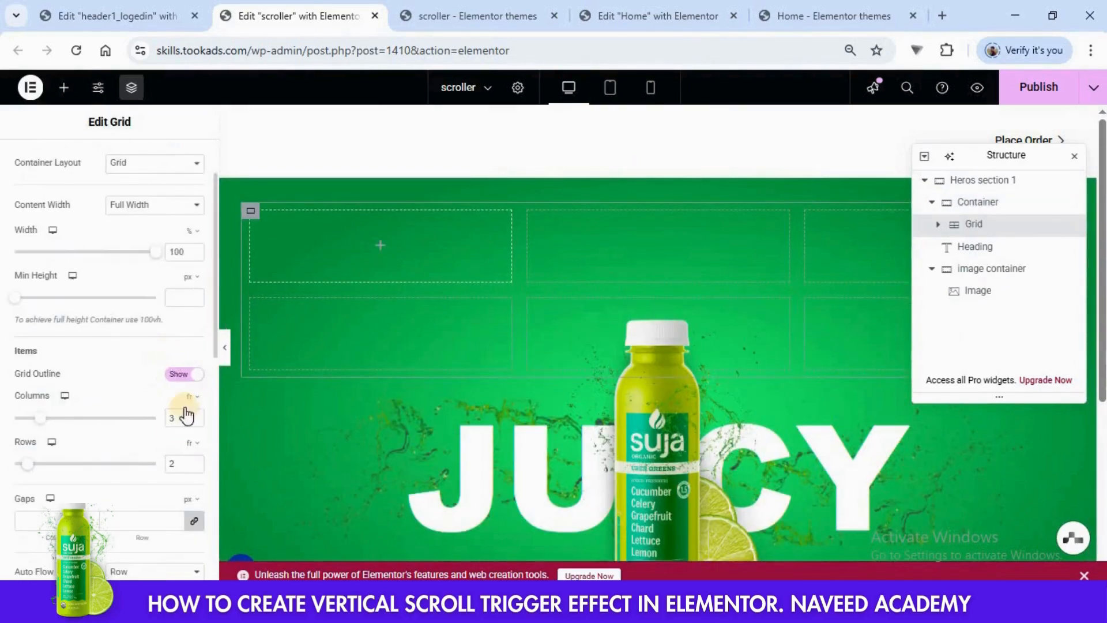
{"action": "left_click", "coordinate": [195, 468]}
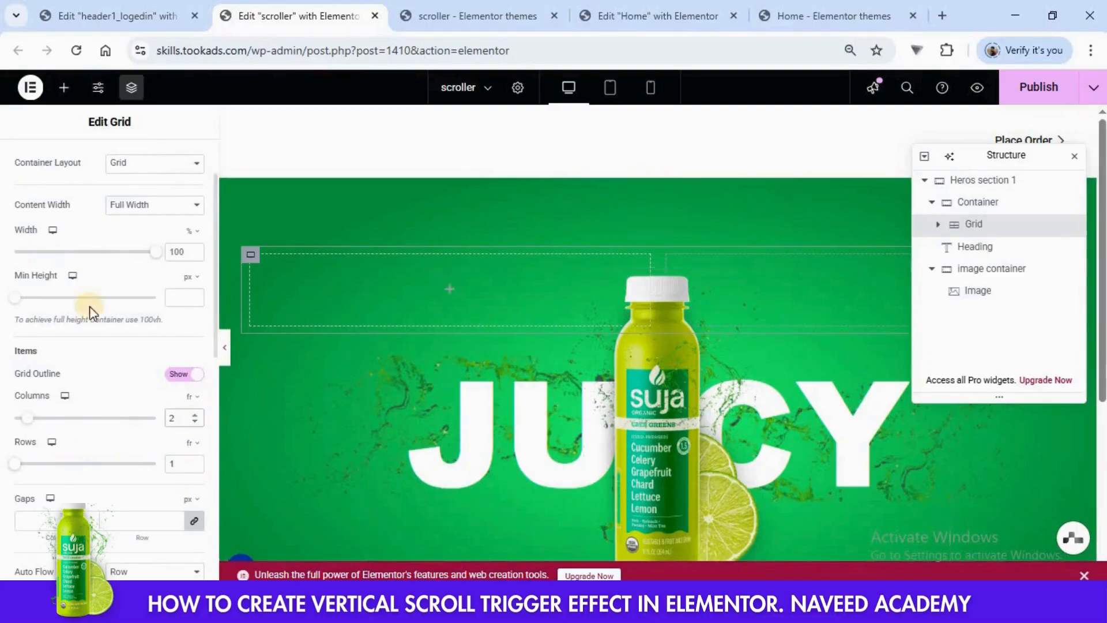
- Reduce the grid's width to about 30% and center-align the grid within its container
{"action": "scroll", "coordinate": [163, 345], "scroll_direction": "up", "scroll_amount": 2}
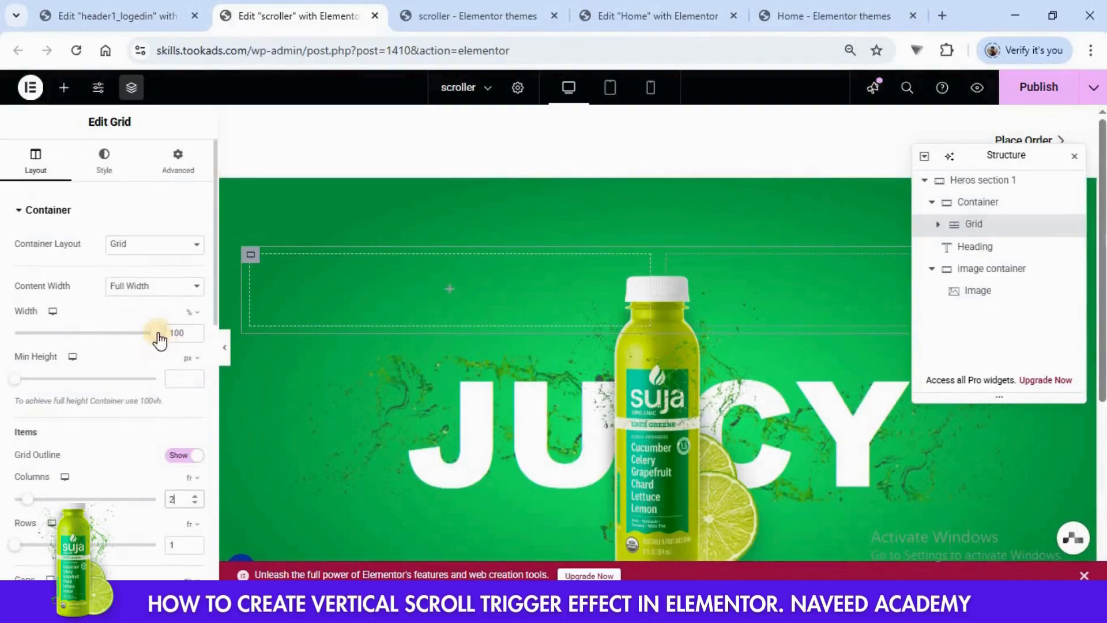
{"action": "left_click_drag", "start_coordinate": [161, 339], "coordinate": [52, 333]}
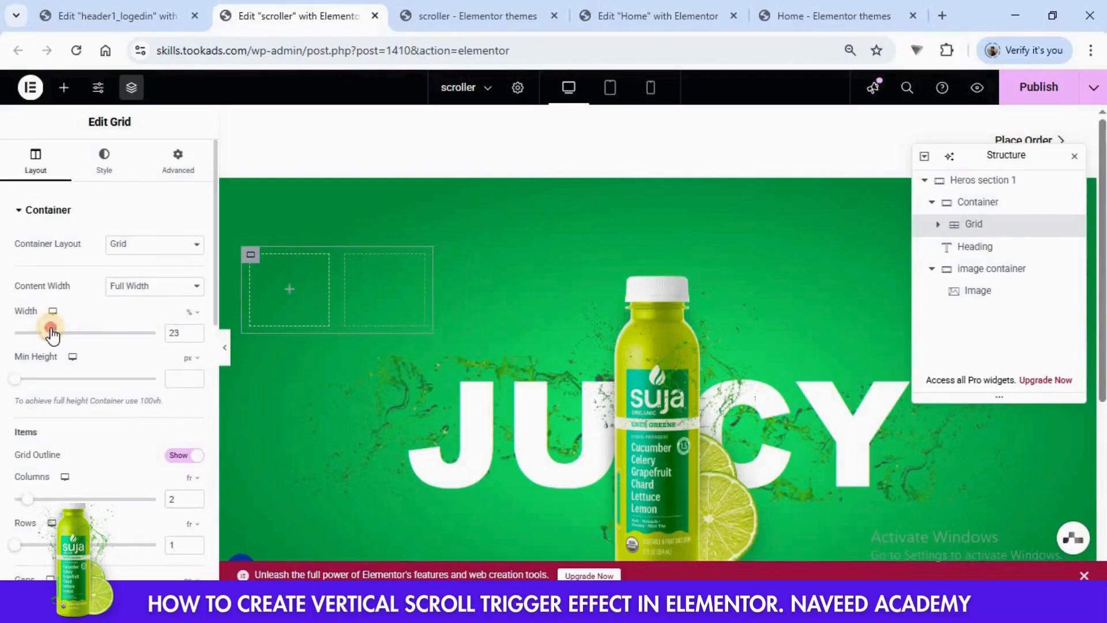
{"action": "left_click", "coordinate": [195, 333]}
{"action": "left_click", "coordinate": [195, 331]}
{"action": "left_click", "coordinate": [195, 330]}
{"action": "left_click", "coordinate": [195, 330]}
{"action": "left_click", "coordinate": [195, 330]}
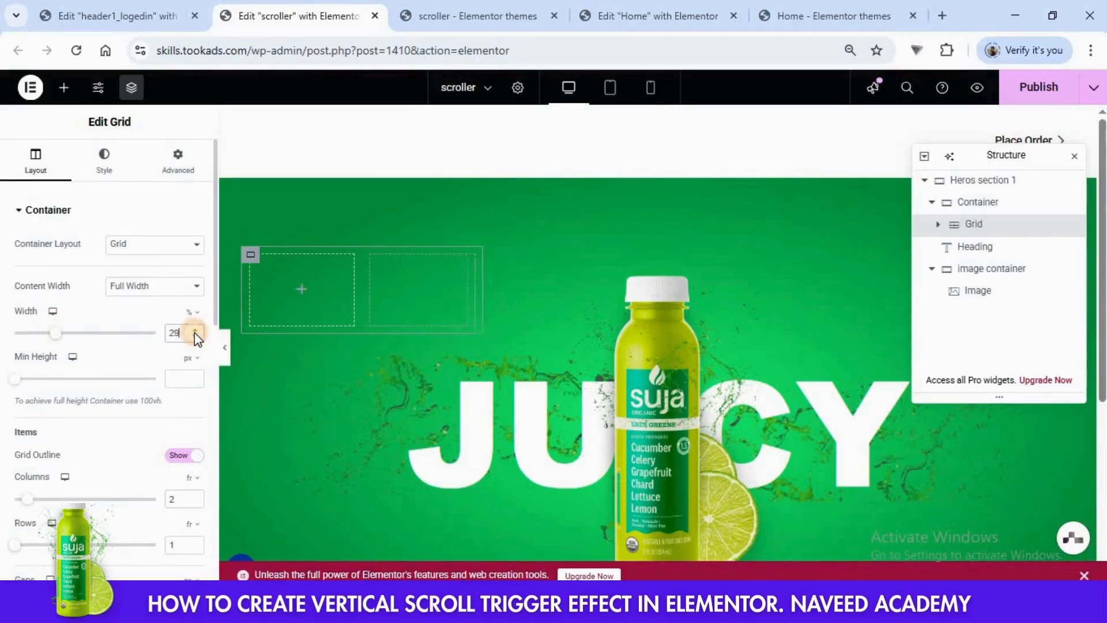
{"action": "left_click", "coordinate": [179, 167]}
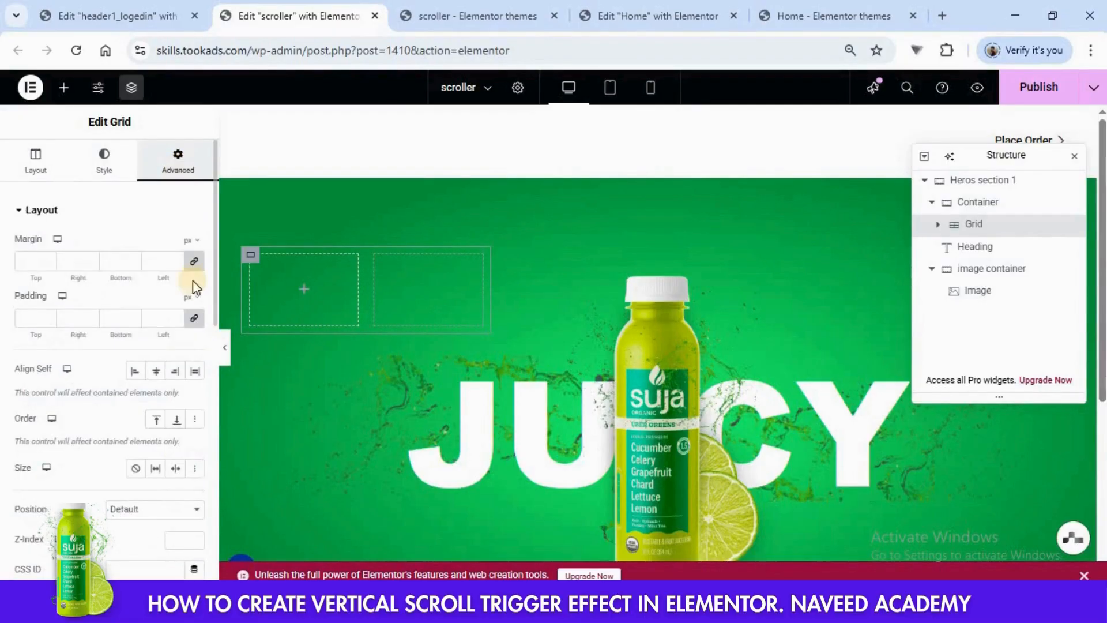
{"action": "left_click", "coordinate": [155, 370]}
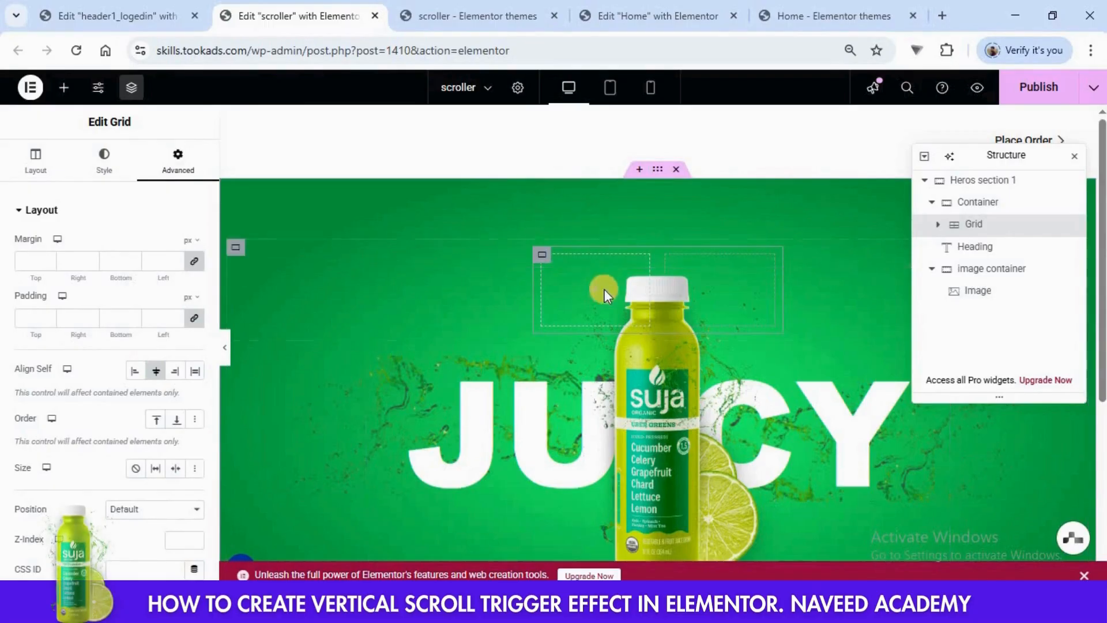
- Add a Button widget to the grid's first cell and set its text to Products
{"action": "left_click", "coordinate": [597, 296]}
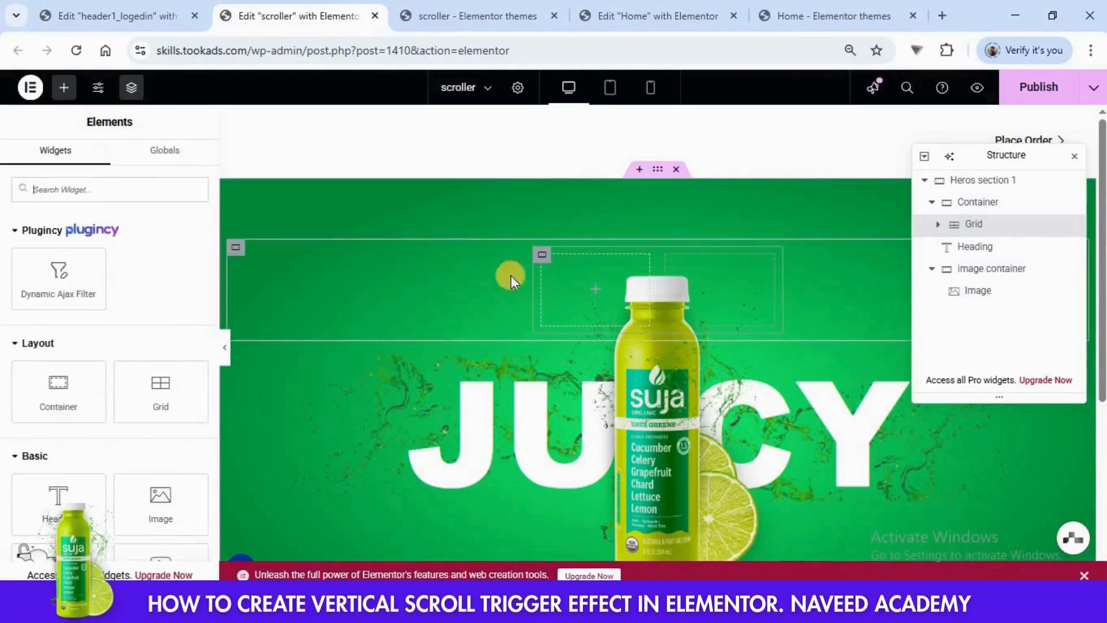
{"action": "scroll", "coordinate": [136, 371], "scroll_direction": "down", "scroll_amount": 3}
{"action": "left_click_drag", "start_coordinate": [64, 468], "coordinate": [625, 285]}
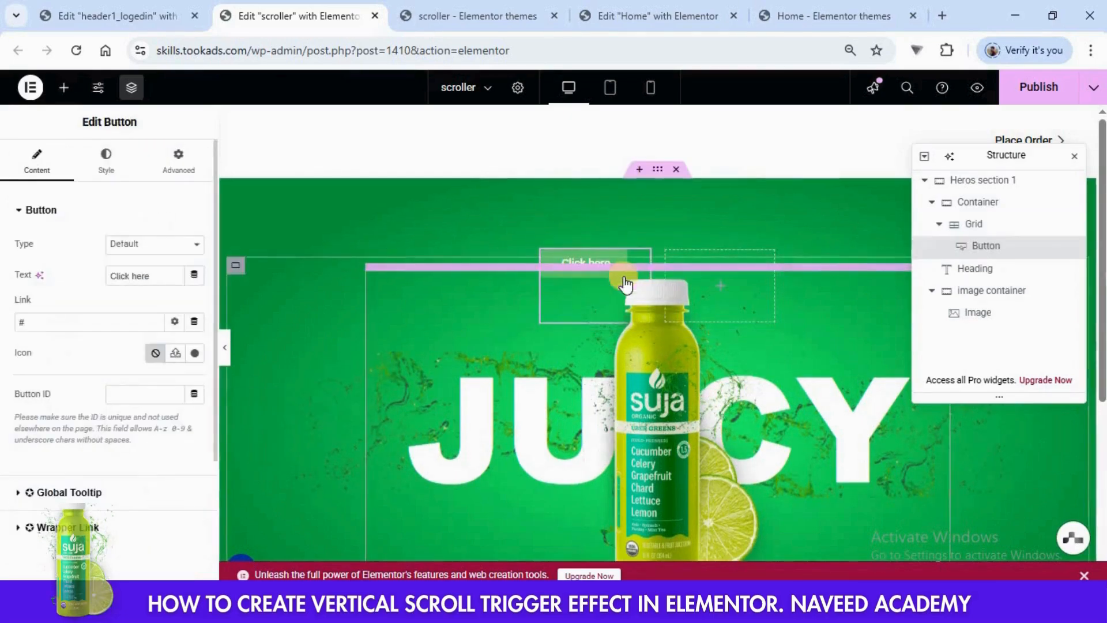
{"action": "triple_click", "coordinate": [140, 275]}
{"action": "type", "text": "Products"}
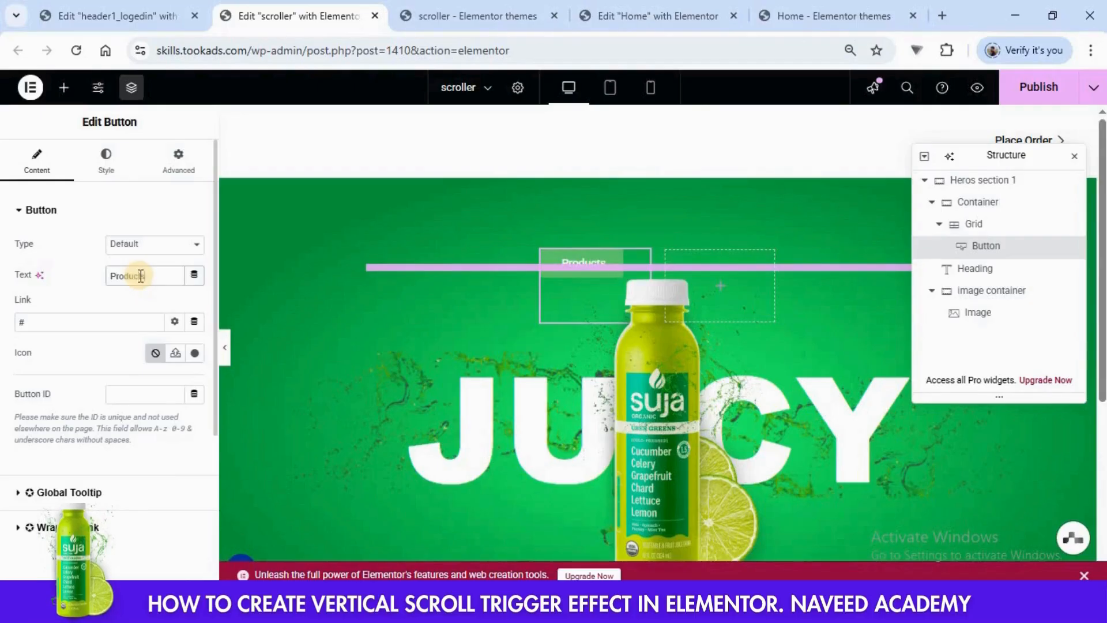
- Center the Products button in its grid cell and set its background color to white
{"action": "left_click", "coordinate": [106, 173]}
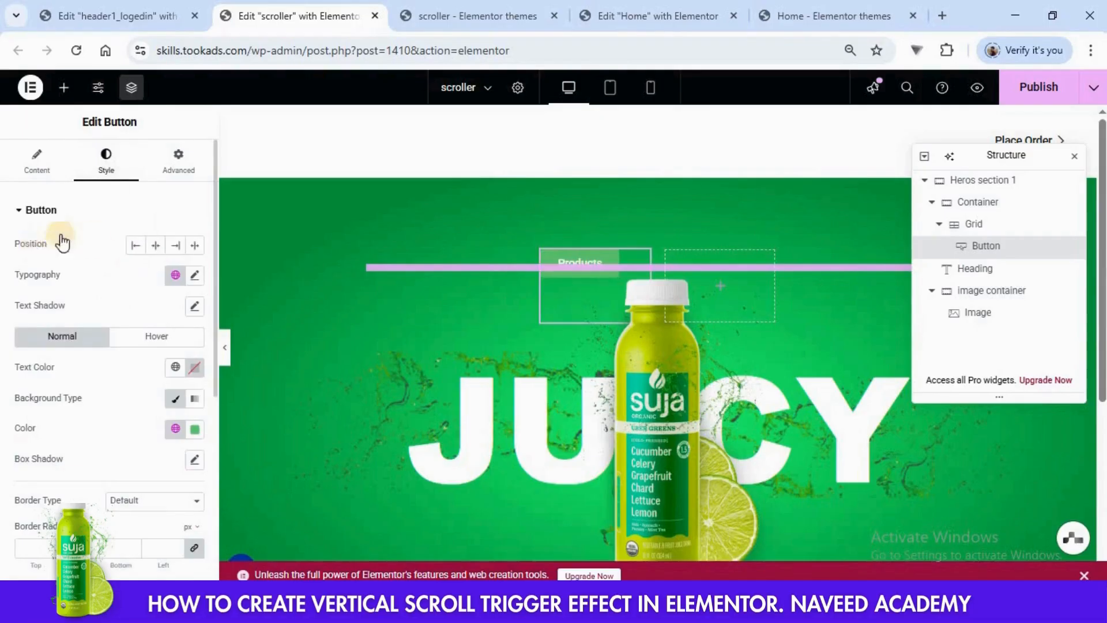
{"action": "left_click", "coordinate": [155, 245]}
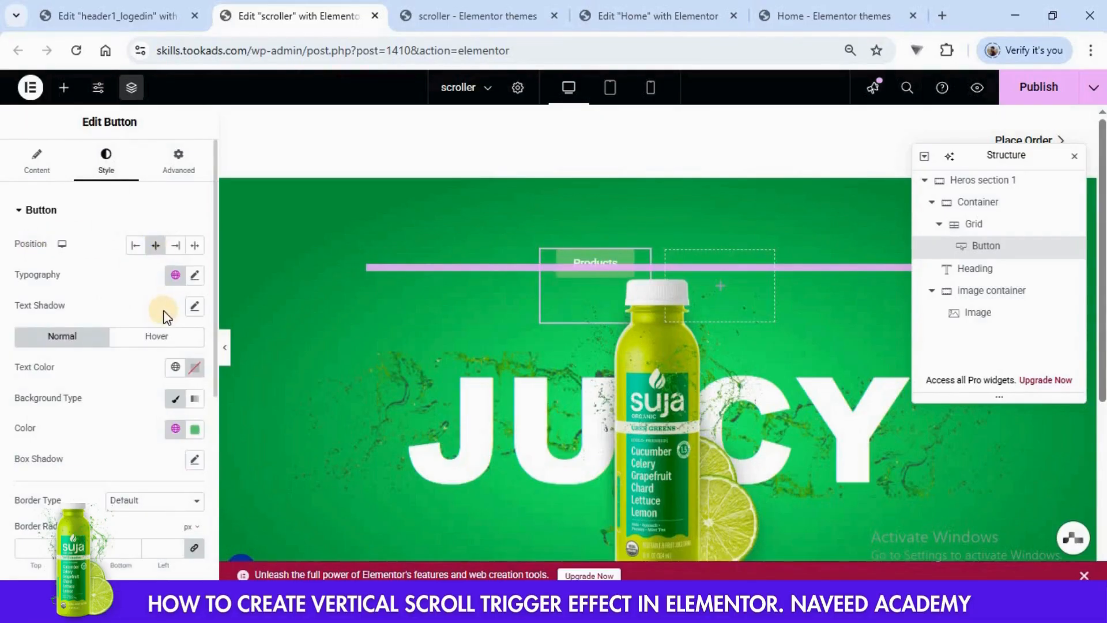
{"action": "scroll", "coordinate": [166, 316], "scroll_direction": "down", "scroll_amount": 2}
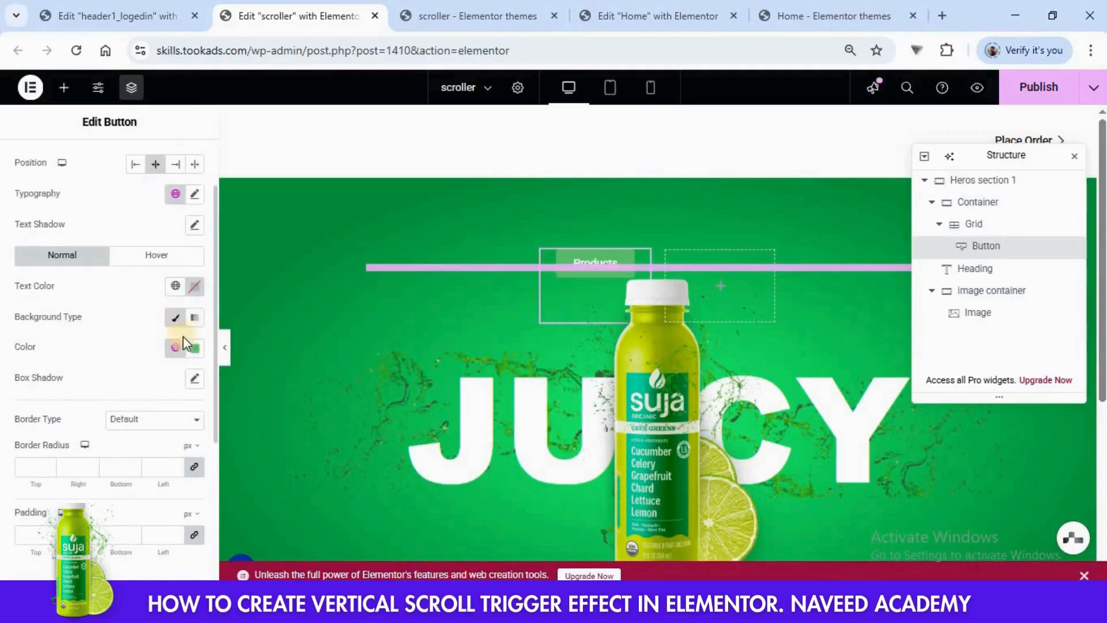
{"action": "left_click", "coordinate": [193, 347]}
{"action": "left_click_drag", "start_coordinate": [205, 437], "coordinate": [66, 396]}
{"action": "left_click", "coordinate": [114, 326]}
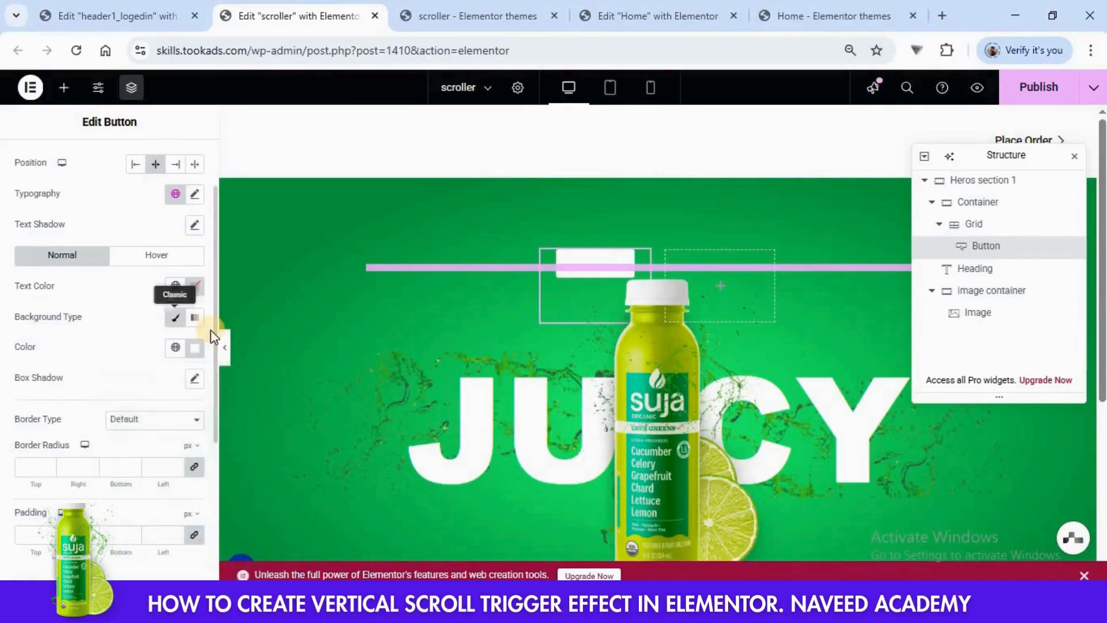
- Set the Products button's text color to black and its border radius to 25 px on all corners
{"action": "left_click", "coordinate": [195, 286]}
{"action": "mouse_move", "coordinate": [161, 403]}
{"action": "left_mouse_down"}
{"action": "mouse_move", "coordinate": [109, 438]}
{"action": "mouse_move", "coordinate": [7, 378]}
{"action": "left_mouse_up"}
{"action": "left_click", "coordinate": [90, 399]}
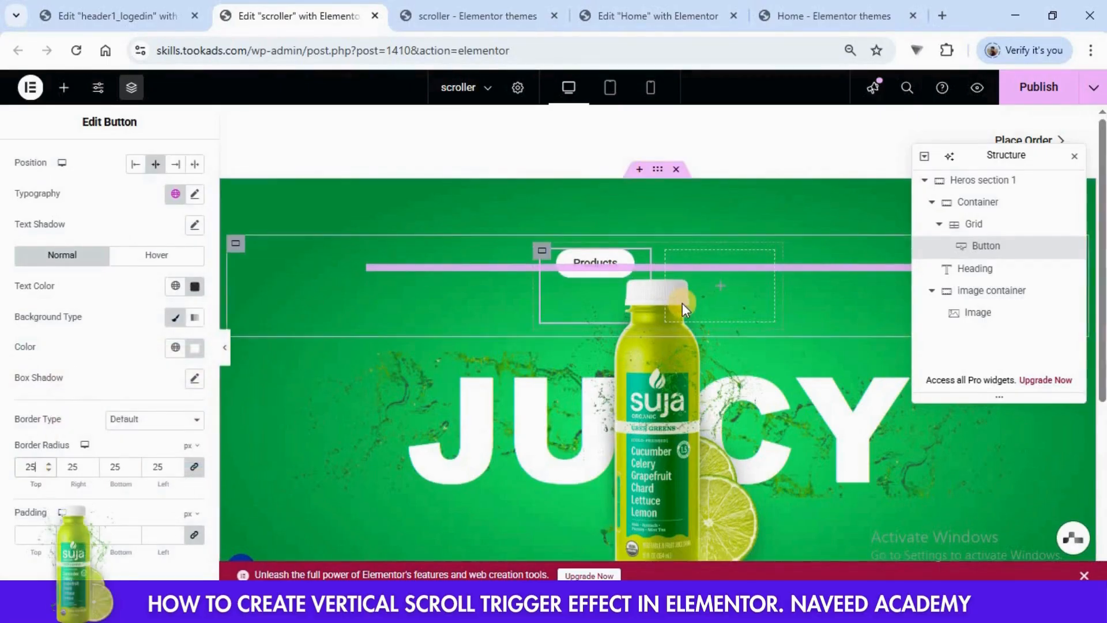
- Add a centered Button reading Contact to the grid's second cell and give it a 25 px border radius
{"action": "left_click", "coordinate": [722, 292]}
{"action": "scroll", "coordinate": [116, 321], "scroll_direction": "down", "scroll_amount": 3}
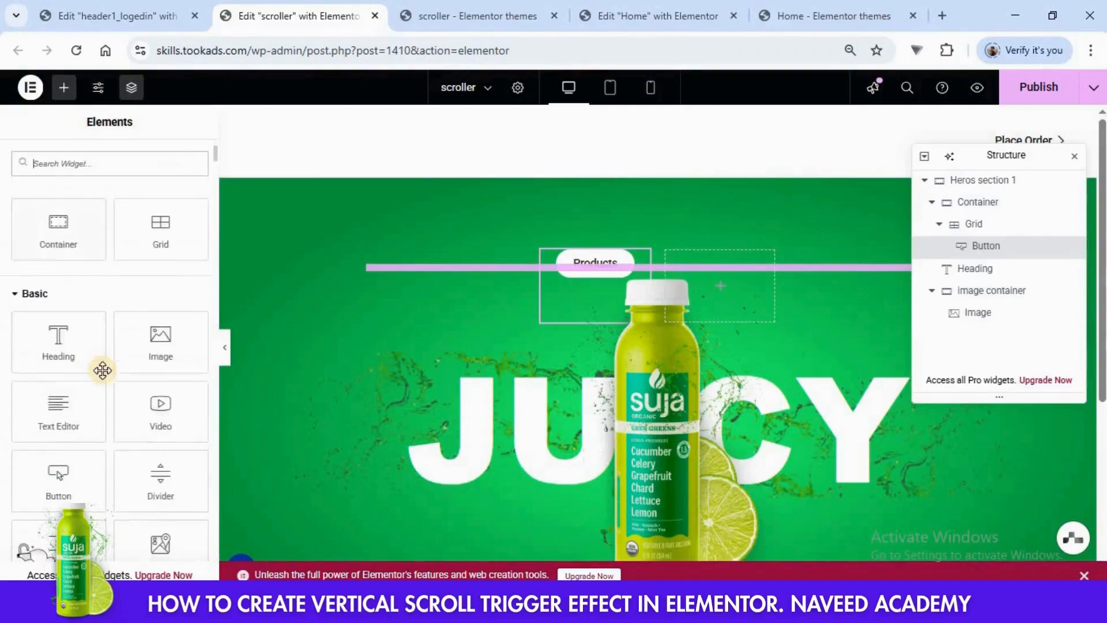
{"action": "left_click_drag", "start_coordinate": [58, 471], "coordinate": [724, 279]}
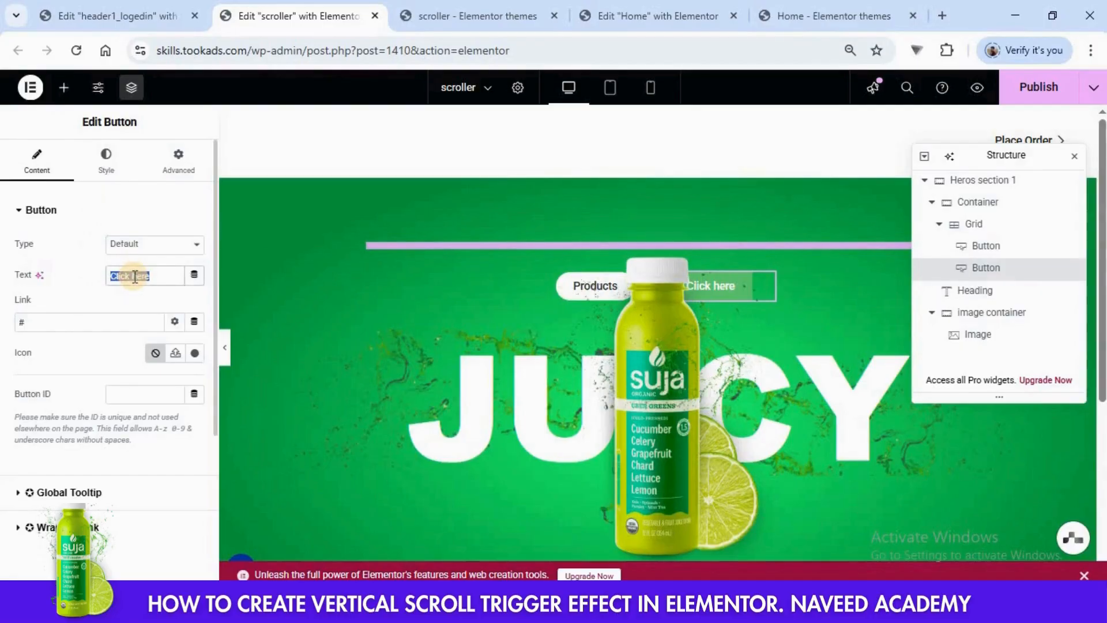
{"action": "type", "text": "Contact"}
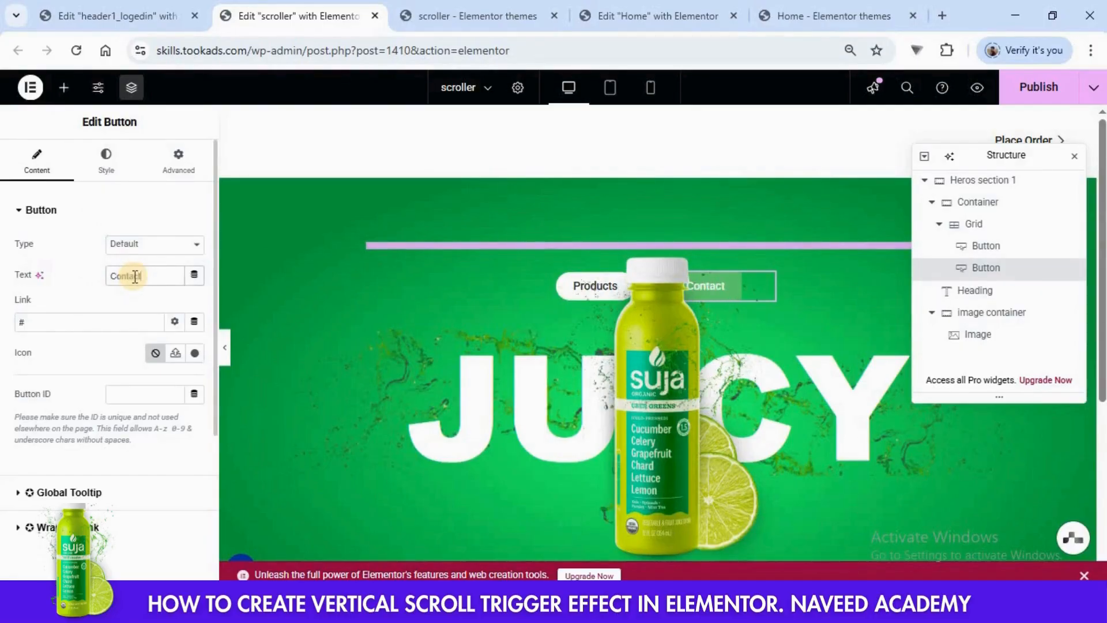
{"action": "left_click", "coordinate": [102, 163]}
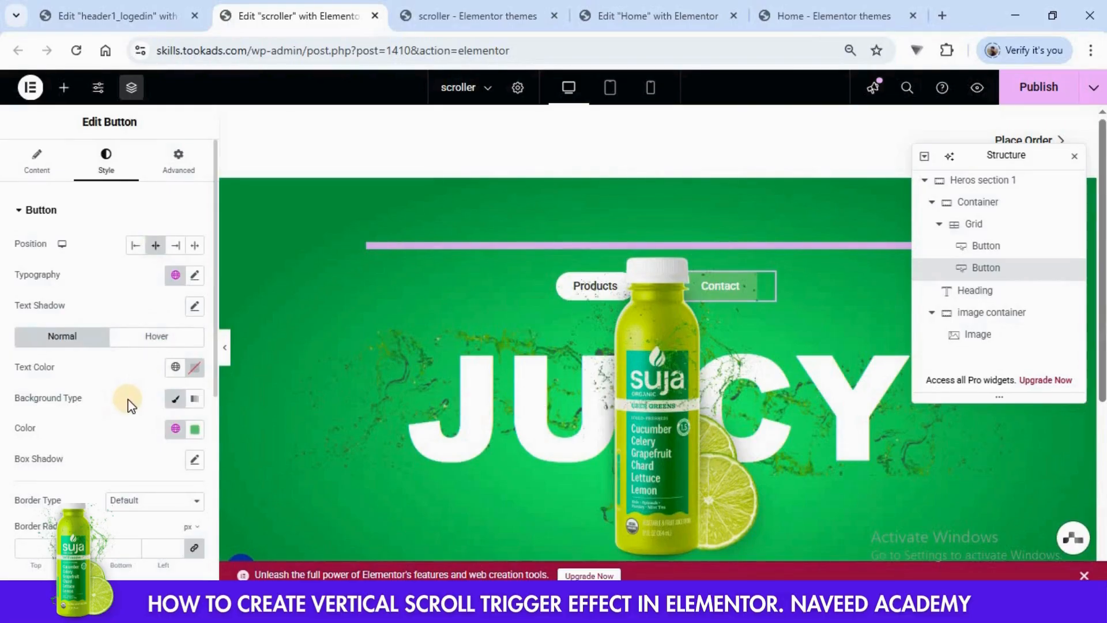
{"action": "scroll", "coordinate": [129, 399], "scroll_direction": "down", "scroll_amount": 1}
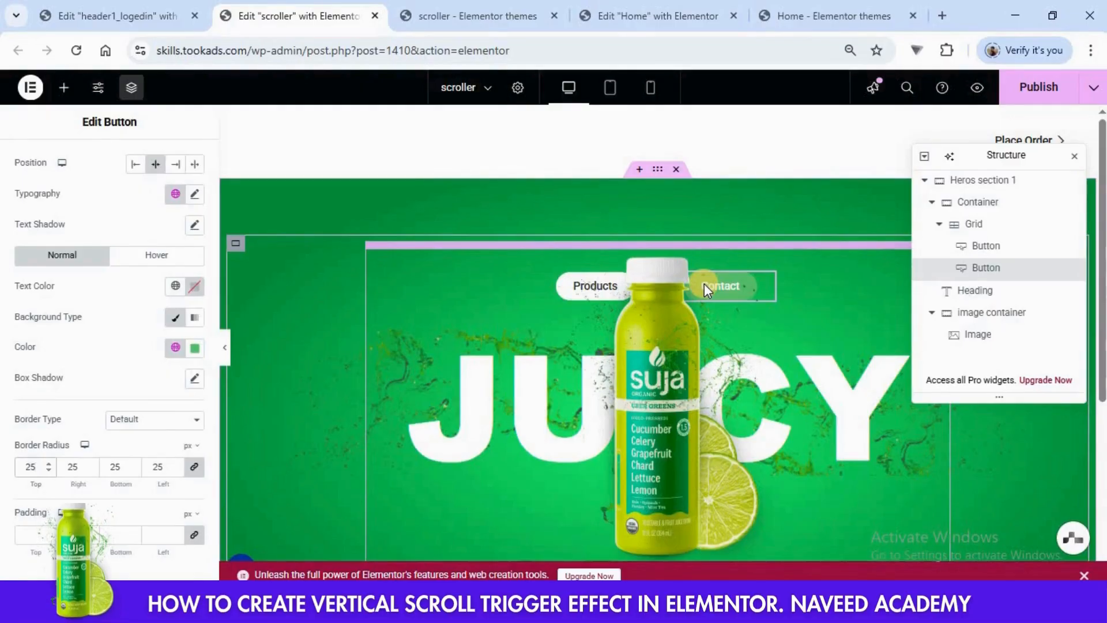
- Set the button row container's margins and padding to 0 except 100 px bottom padding, and publish the page
{"action": "left_click", "coordinate": [968, 211]}
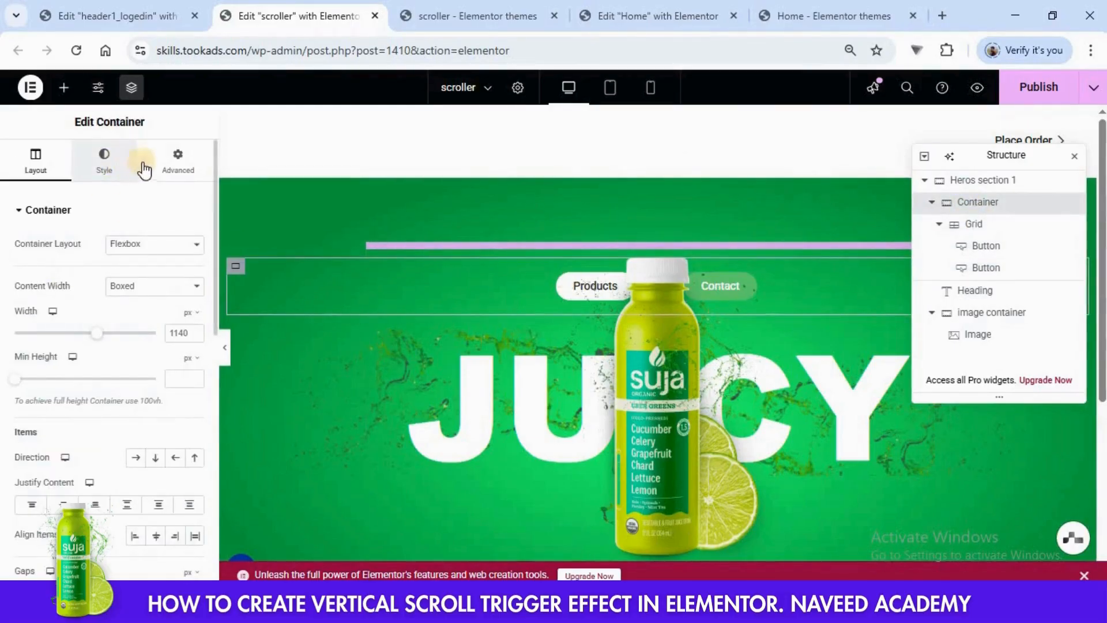
{"action": "left_click", "coordinate": [170, 168]}
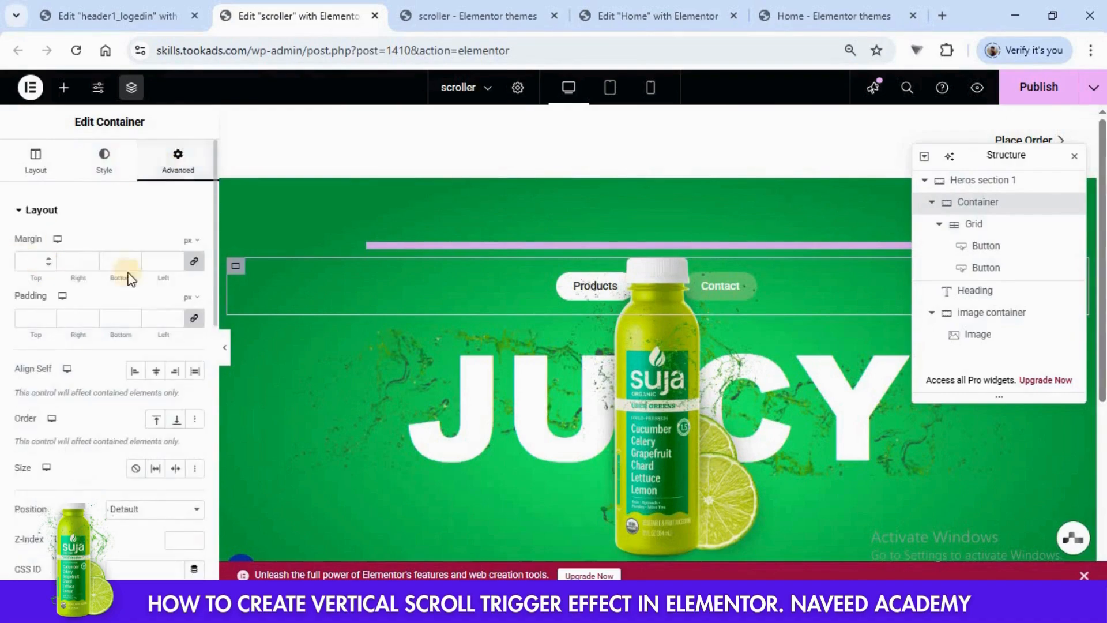
{"action": "left_click", "coordinate": [193, 318]}
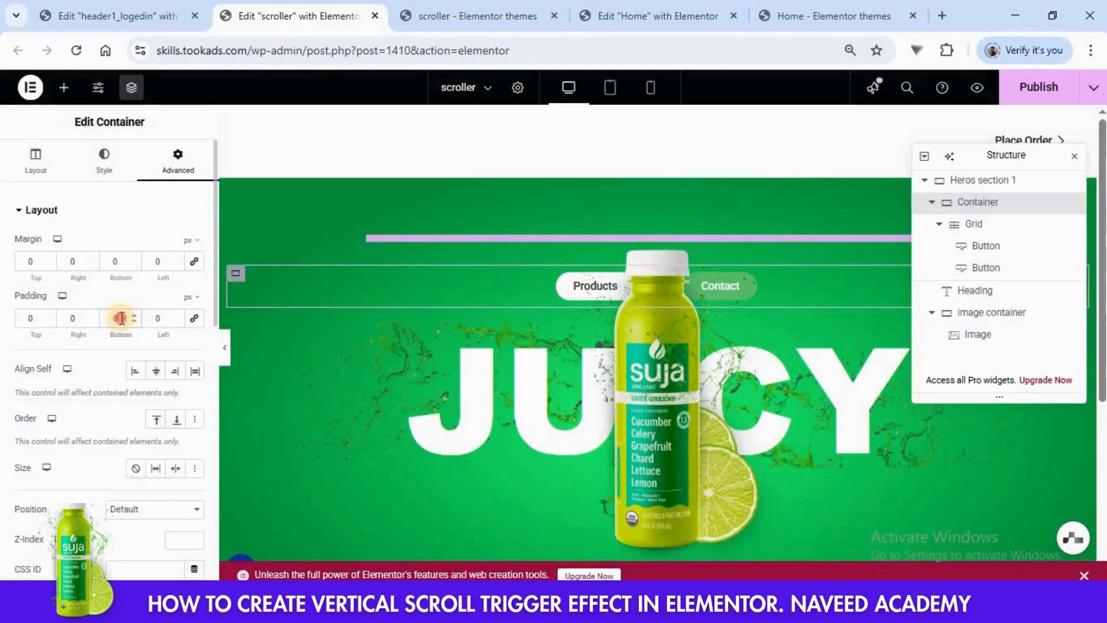
{"action": "type", "text": "100"}
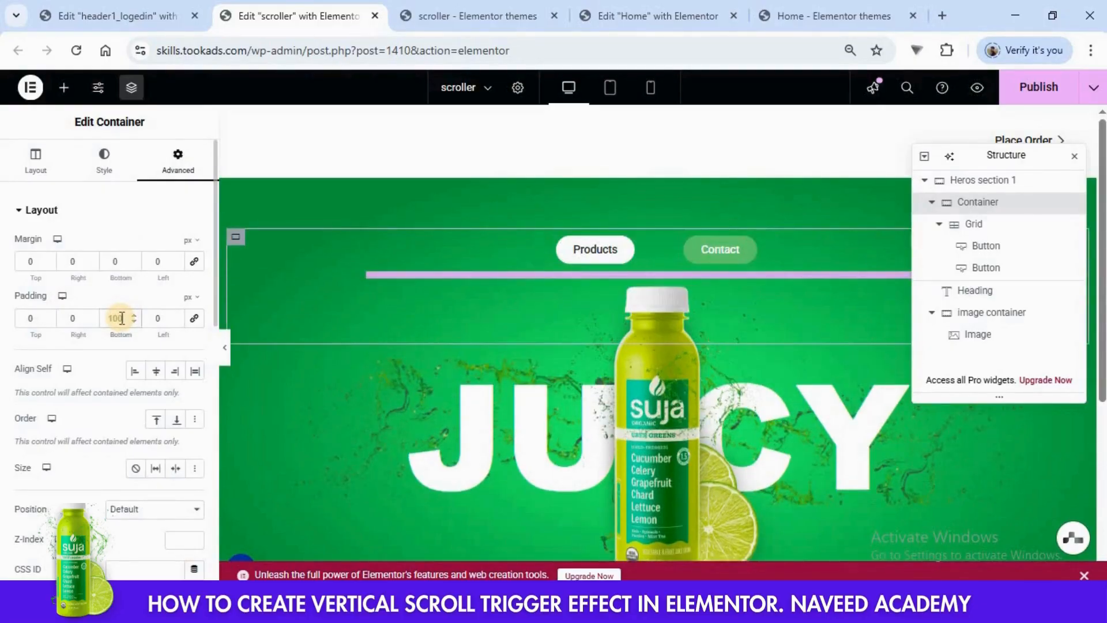
{"action": "left_click", "coordinate": [1039, 88]}
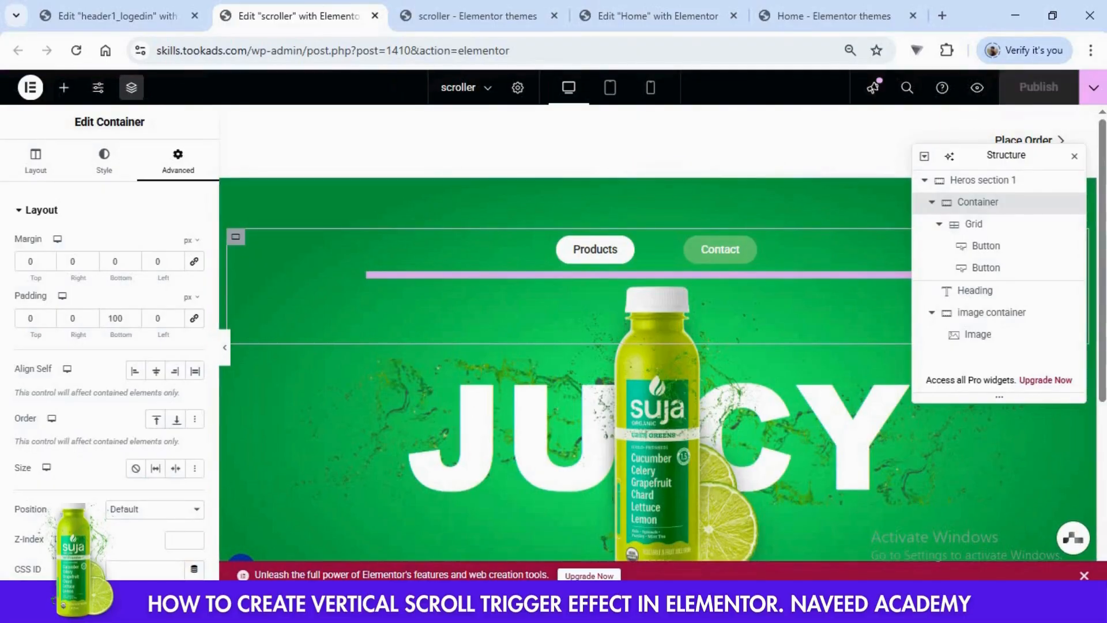
- Reload the live scroller page and check the hero section with its two buttons
{"action": "left_click", "coordinate": [453, 8]}
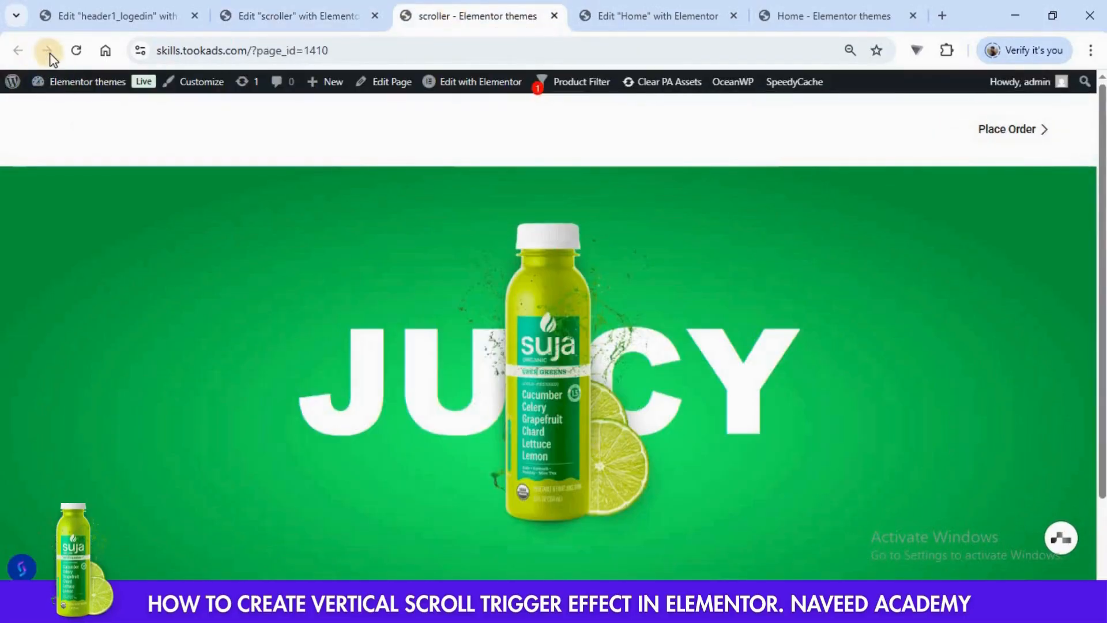
{"action": "left_click", "coordinate": [73, 51]}
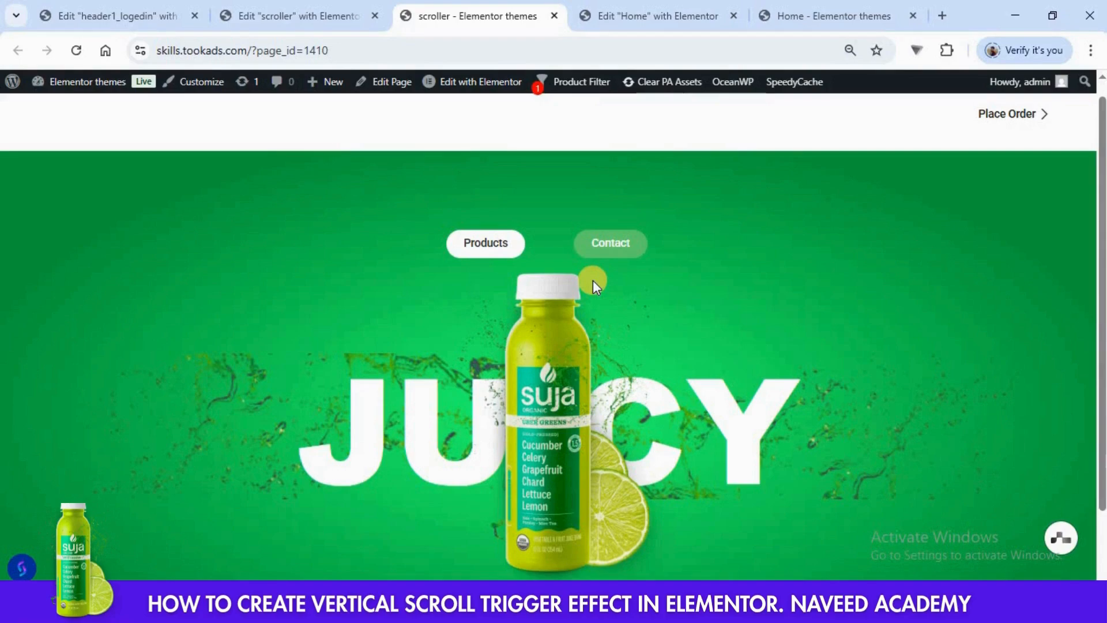
{"action": "scroll", "coordinate": [592, 235], "scroll_direction": "up", "scroll_amount": 1}
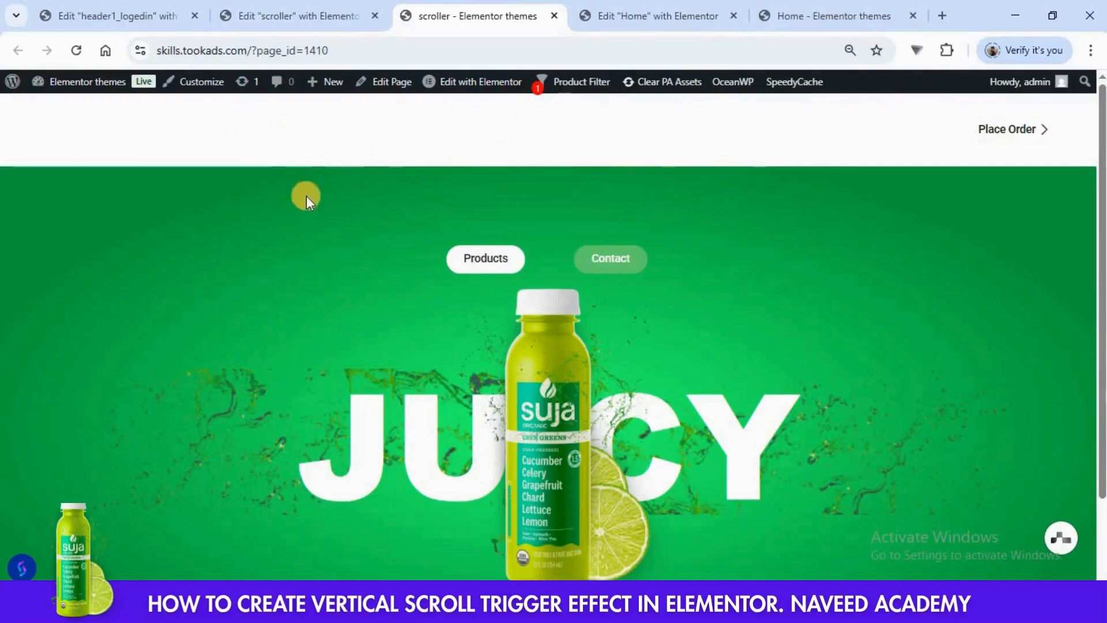
- Set the container's bottom margin to -120 px in the header1_logedin template and publish it
{"action": "left_click", "coordinate": [144, 17]}
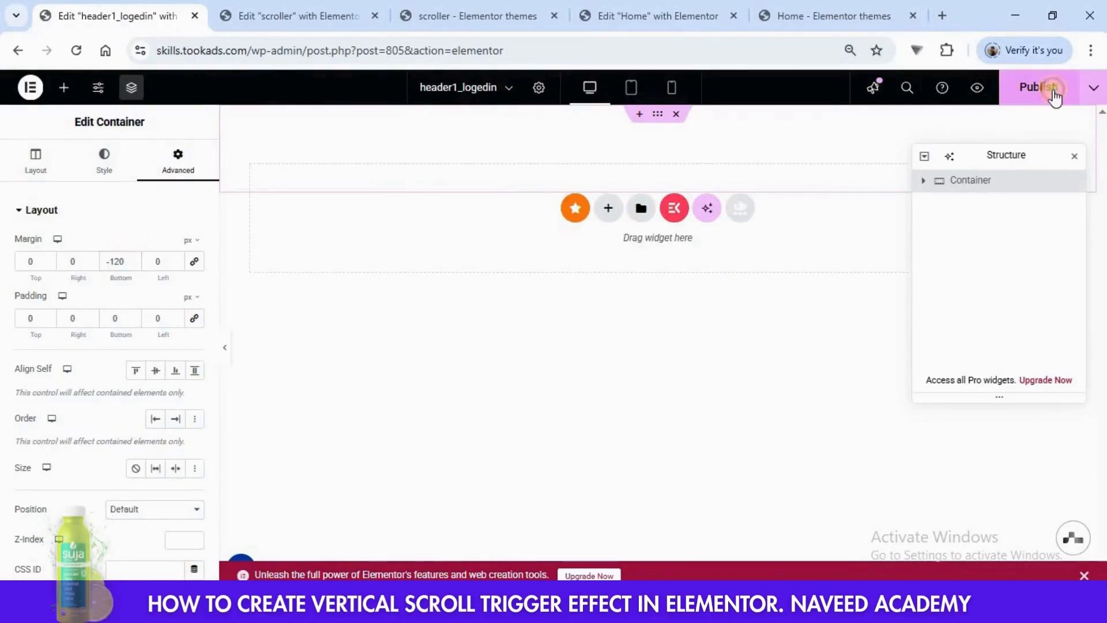
{"action": "left_click", "coordinate": [1044, 86]}
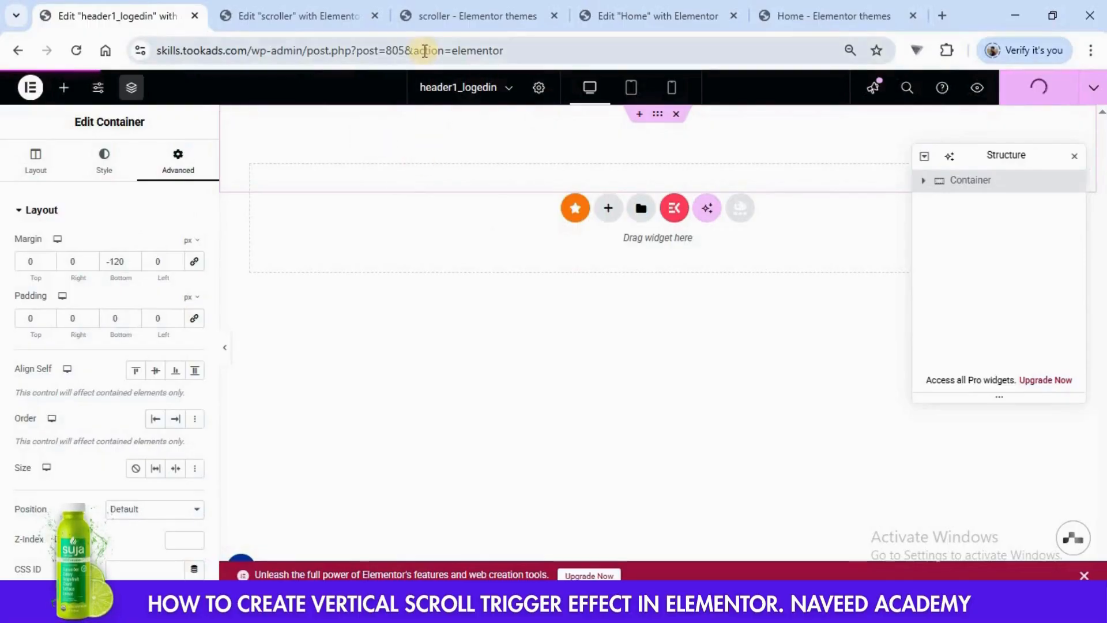
- Reload the live scroller page to check the header overlap and compare it with the finished Home page
{"action": "left_click", "coordinate": [428, 15]}
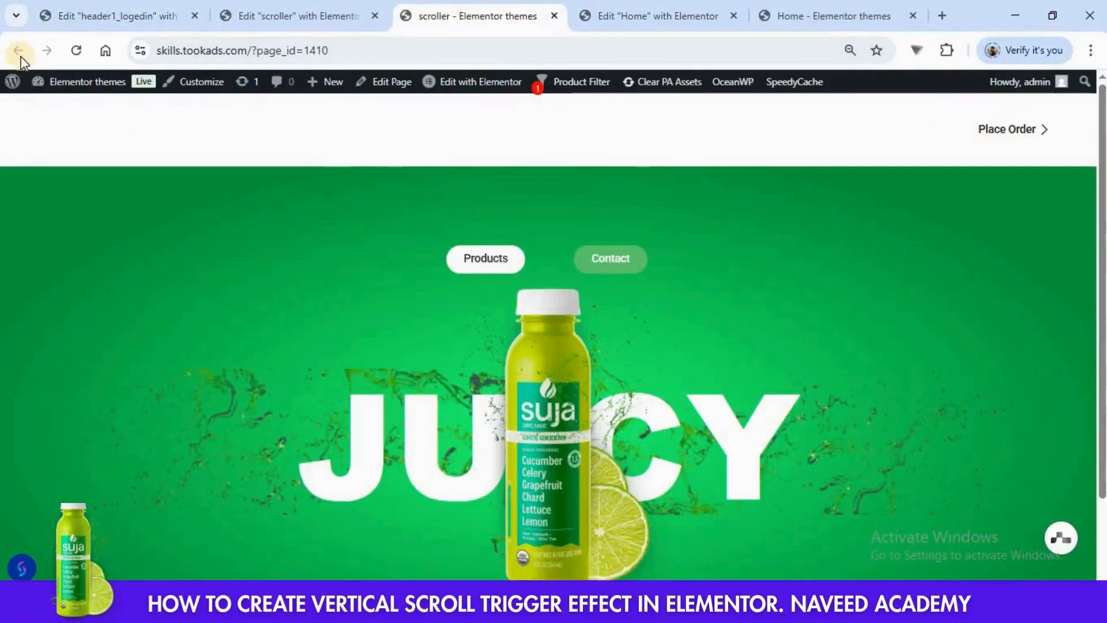
{"action": "left_click", "coordinate": [74, 50]}
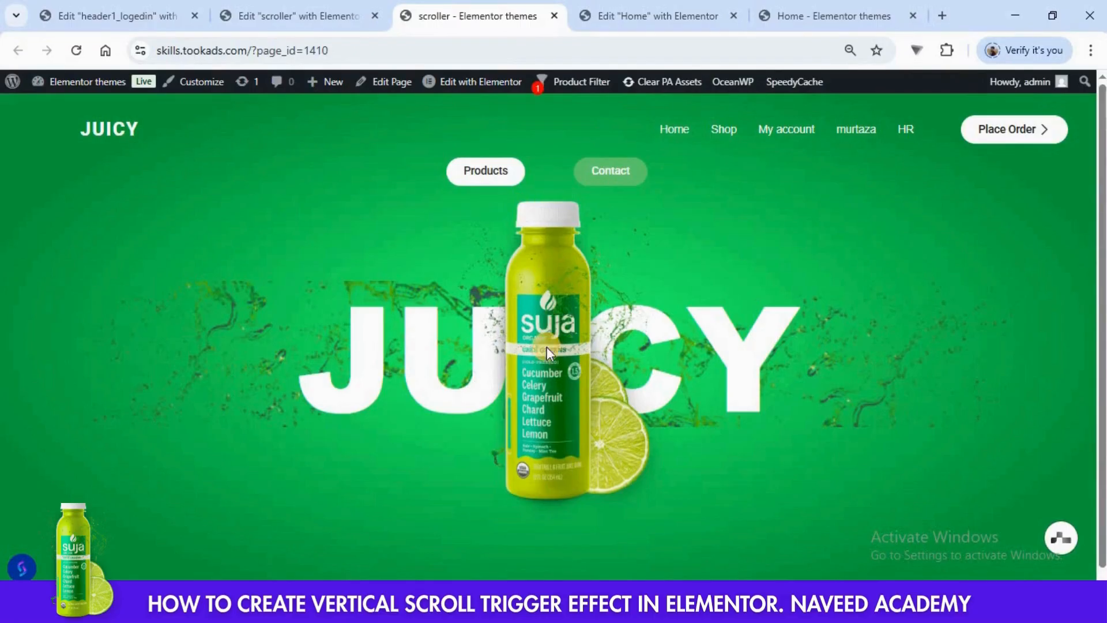
{"action": "key", "text": "ctrl+Tab"}
{"action": "key", "text": "ctrl+Tab"}
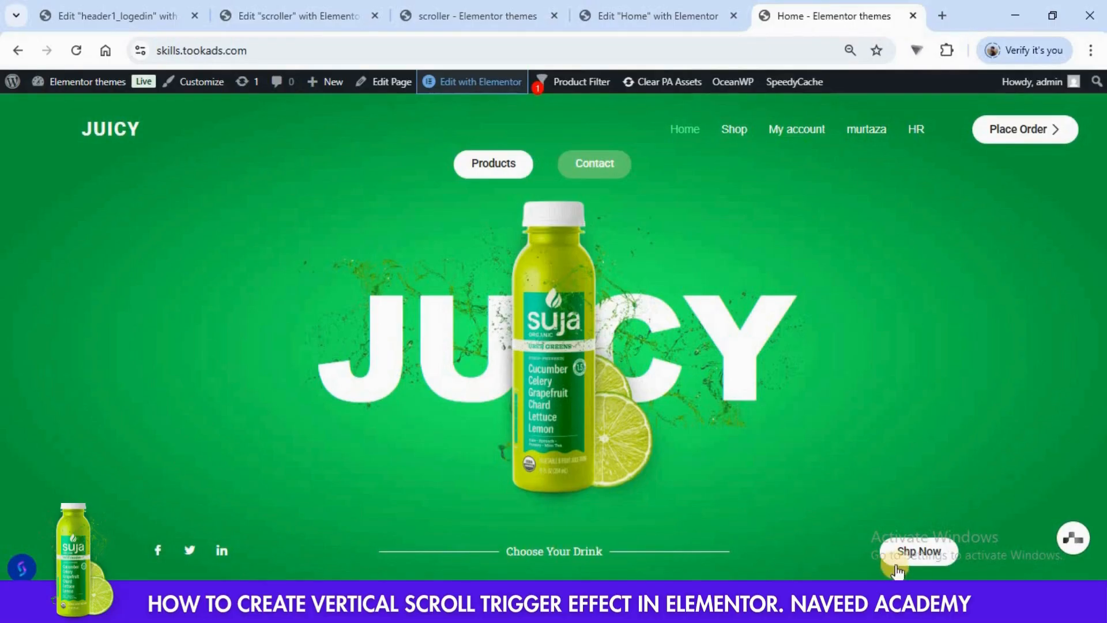
- Return to the scroller page editor and add a new container below the image container in Heros section 1
{"action": "left_click", "coordinate": [321, 8]}
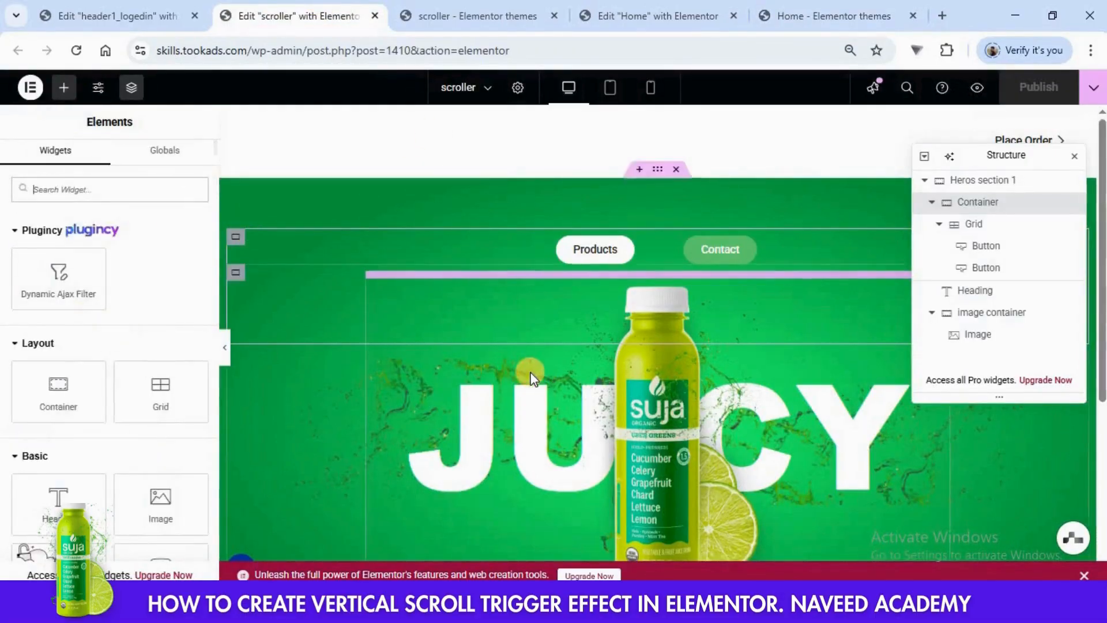
{"action": "scroll", "coordinate": [507, 357], "scroll_direction": "down", "scroll_amount": 5}
{"action": "left_click_drag", "start_coordinate": [38, 397], "coordinate": [667, 309]}
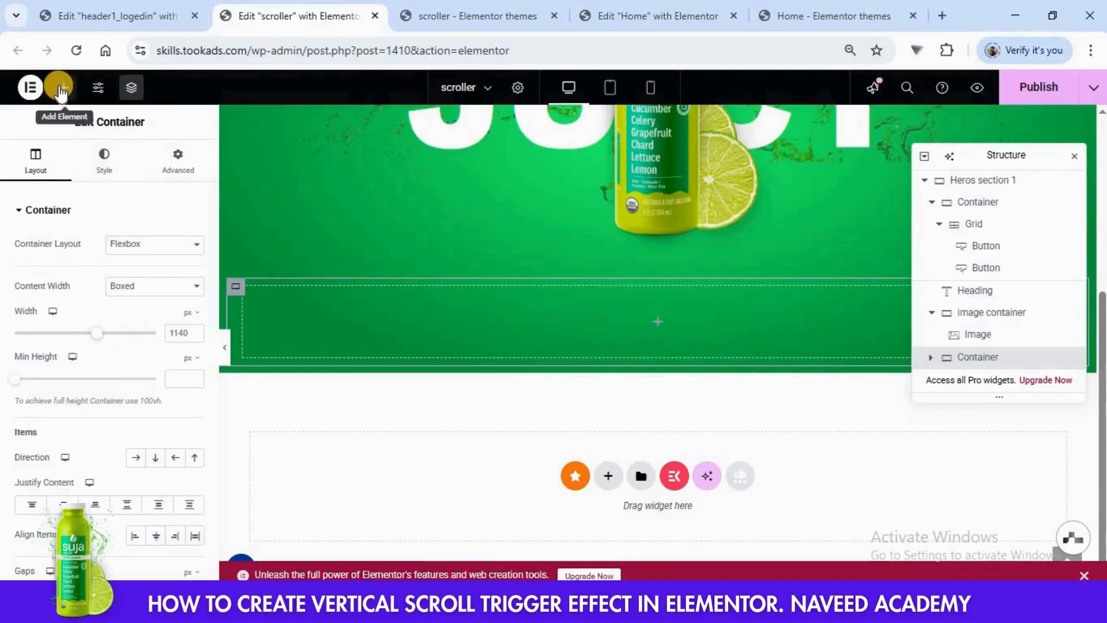
- Insert a 3-column Grid inside the new bottom container and set it to 1 row
{"action": "left_click", "coordinate": [62, 88]}
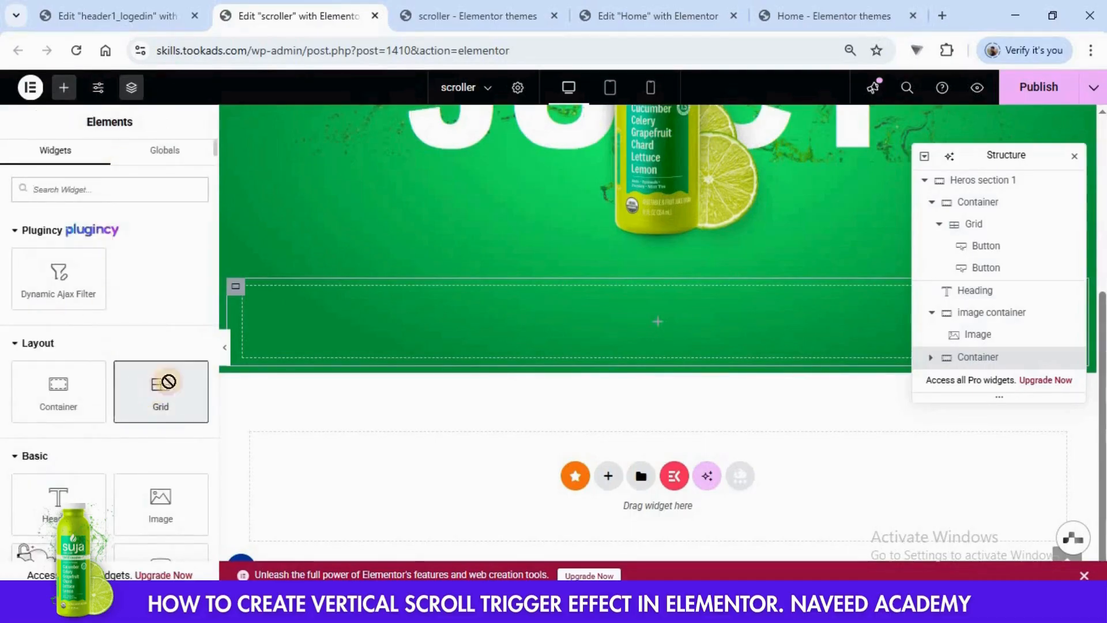
{"action": "left_click_drag", "start_coordinate": [168, 382], "coordinate": [659, 326]}
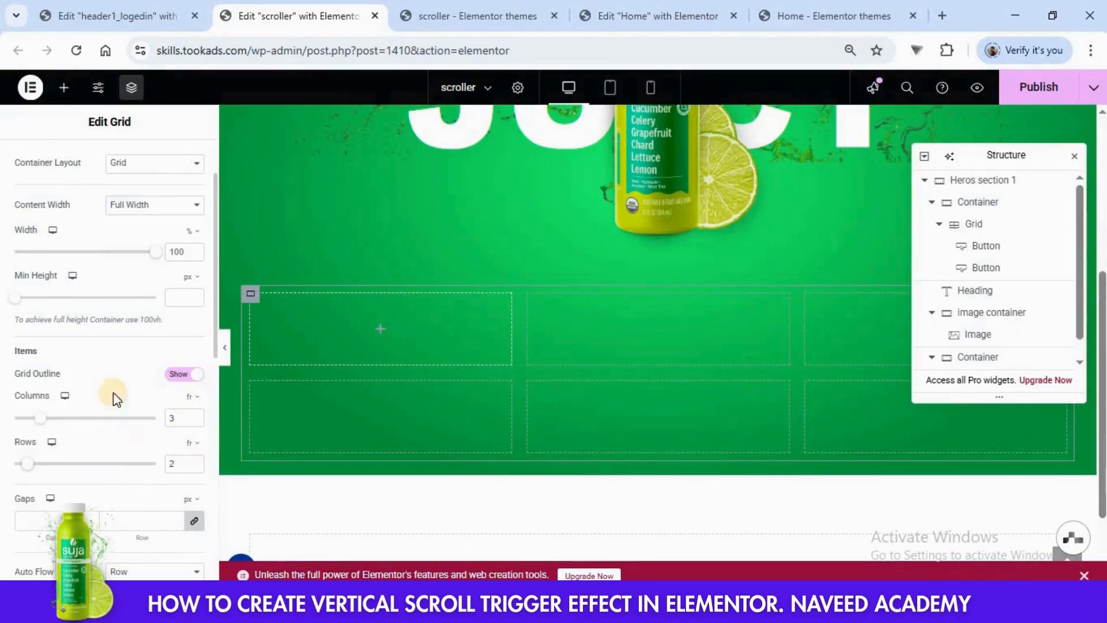
{"action": "left_click", "coordinate": [195, 467]}
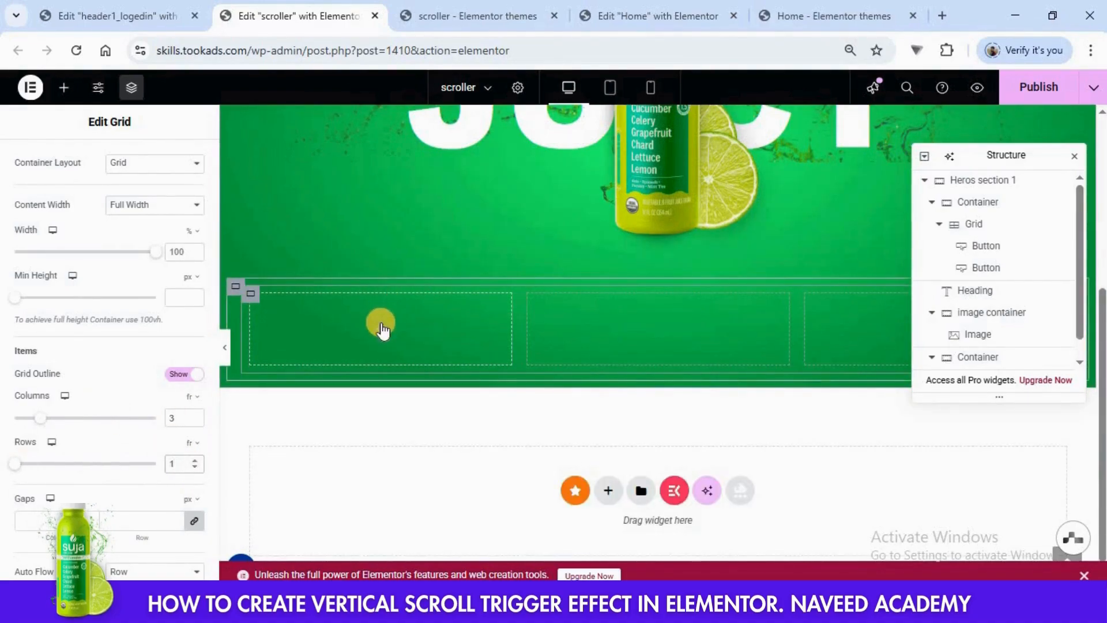
- Search the widgets for social and add the EKIT Social Icons widget to the new grid's first cell
{"action": "left_click", "coordinate": [381, 329]}
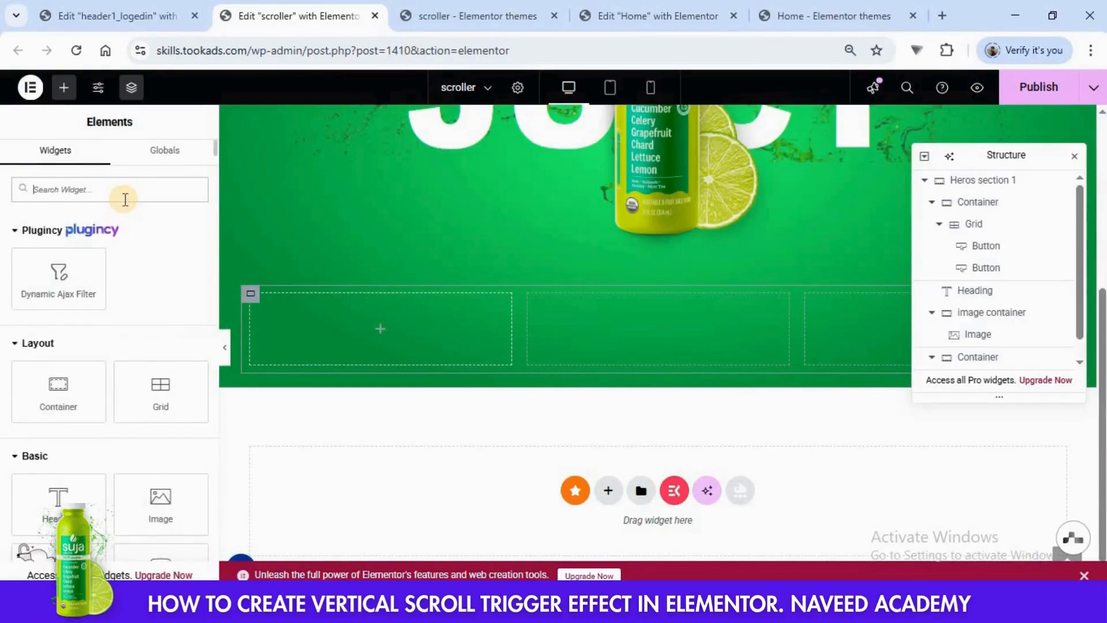
{"action": "type", "text": "social"}
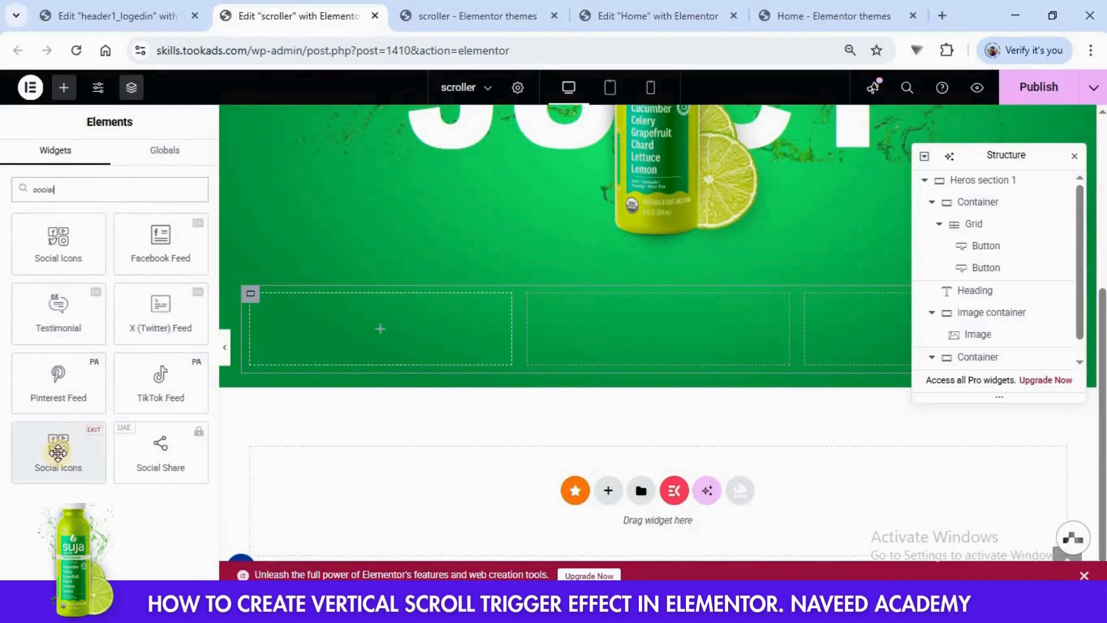
{"action": "left_click_drag", "start_coordinate": [54, 456], "coordinate": [337, 344]}
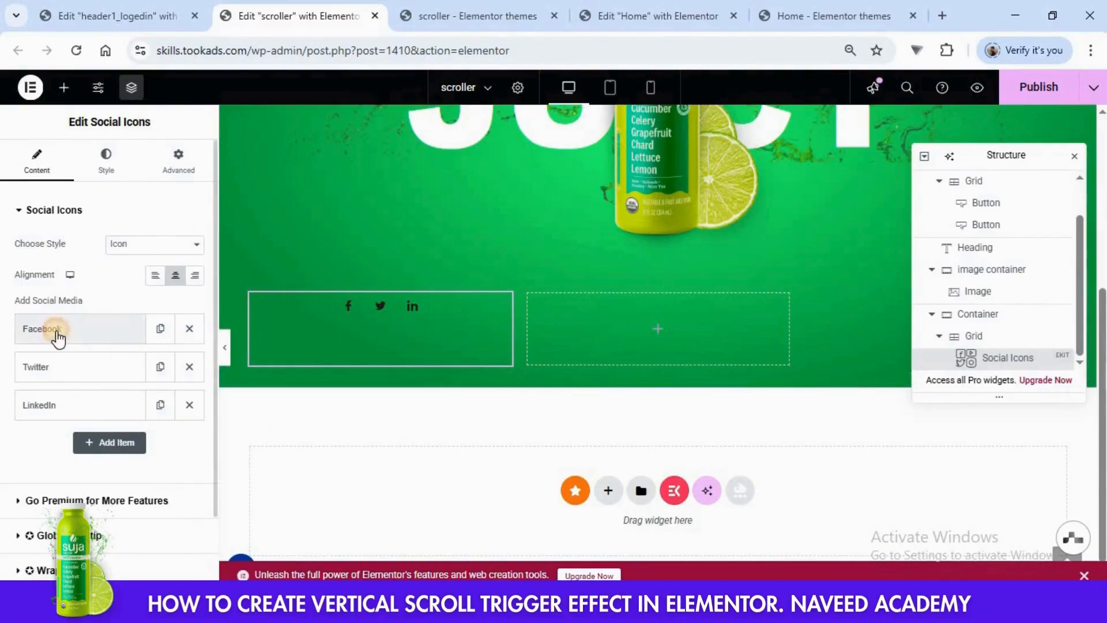
- Set the Facebook icon's normal color to #FFFFFF in the Social Icons widget and collapse its settings
{"action": "left_click", "coordinate": [58, 337]}
{"action": "scroll", "coordinate": [116, 352], "scroll_direction": "down", "scroll_amount": 3}
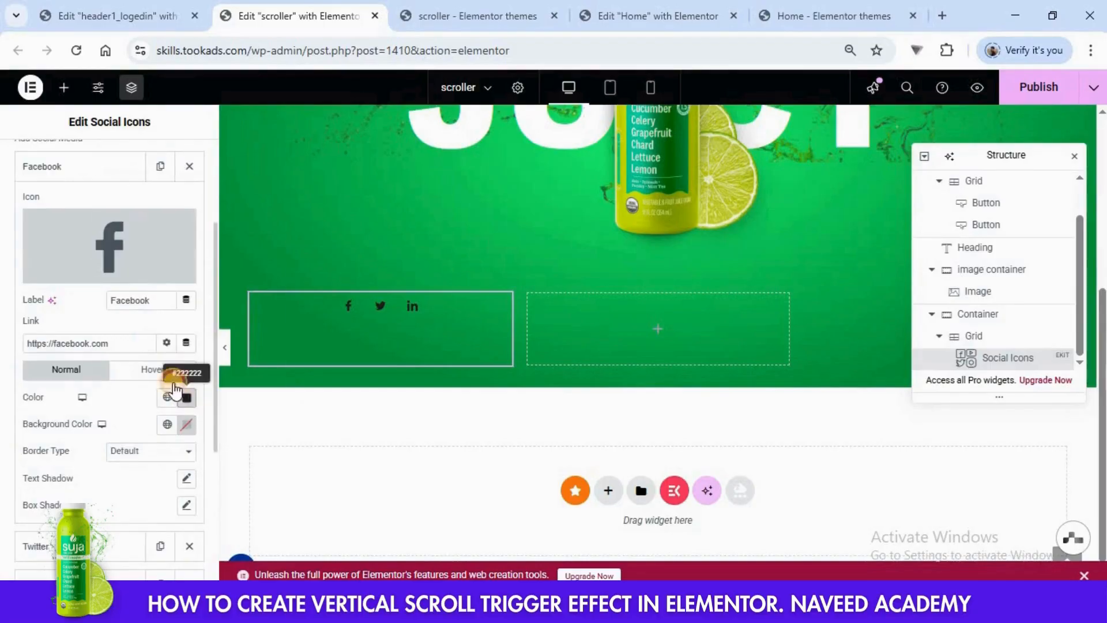
{"action": "left_click", "coordinate": [186, 397]}
{"action": "left_click_drag", "start_coordinate": [141, 254], "coordinate": [74, 210]}
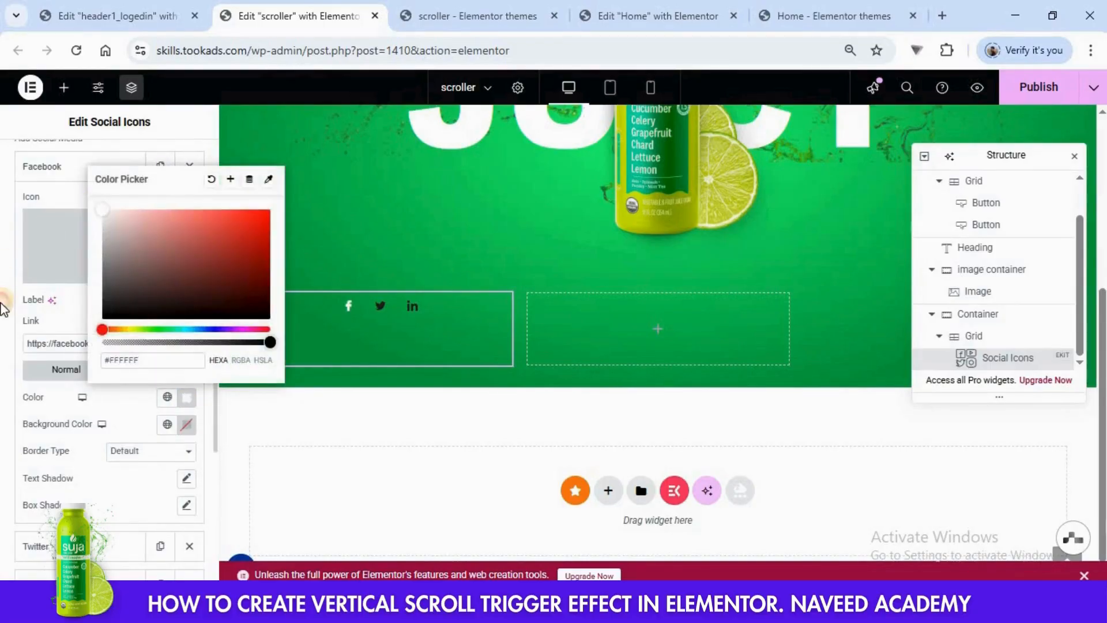
{"action": "left_click", "coordinate": [129, 509]}
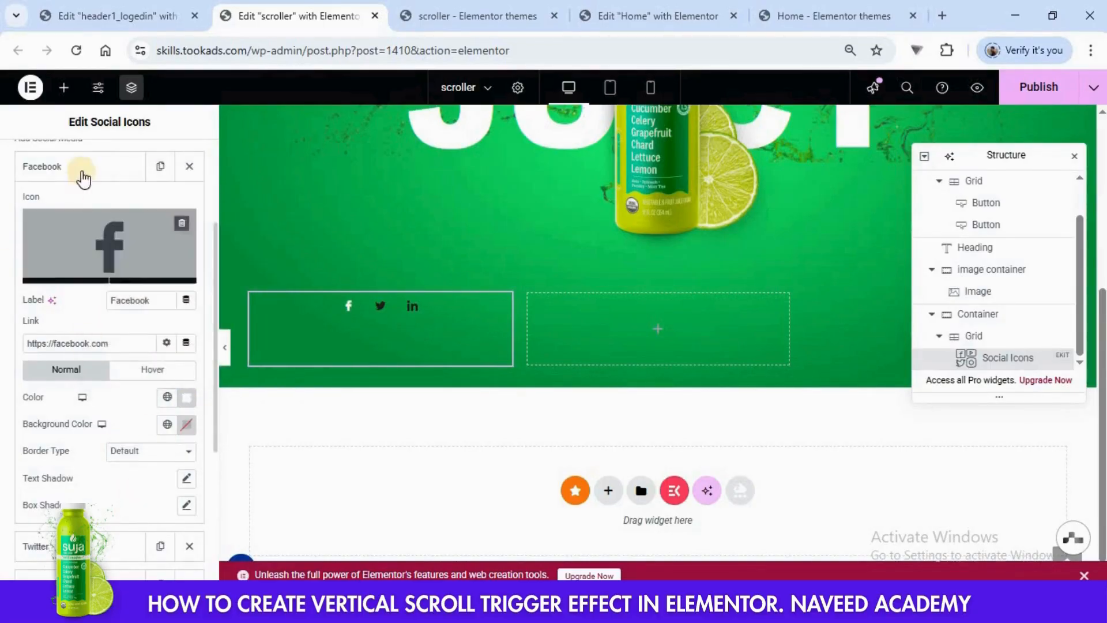
{"action": "left_click", "coordinate": [81, 168]}
- Set the Twitter icon's normal color to white in the Social Icons widget
{"action": "left_click", "coordinate": [67, 271]}
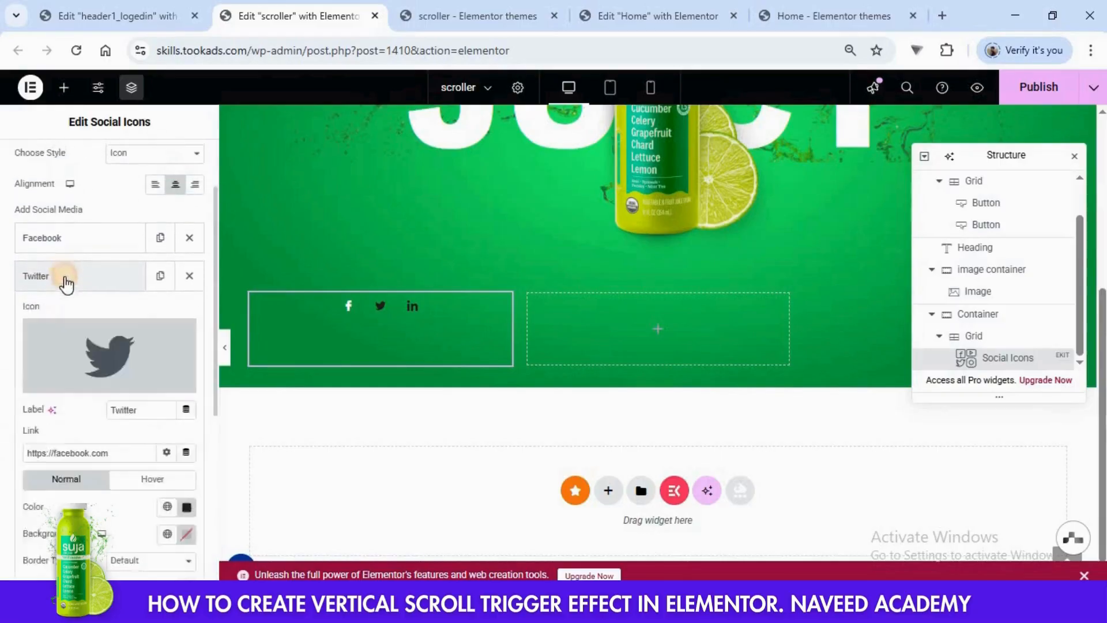
{"action": "left_click", "coordinate": [186, 507]}
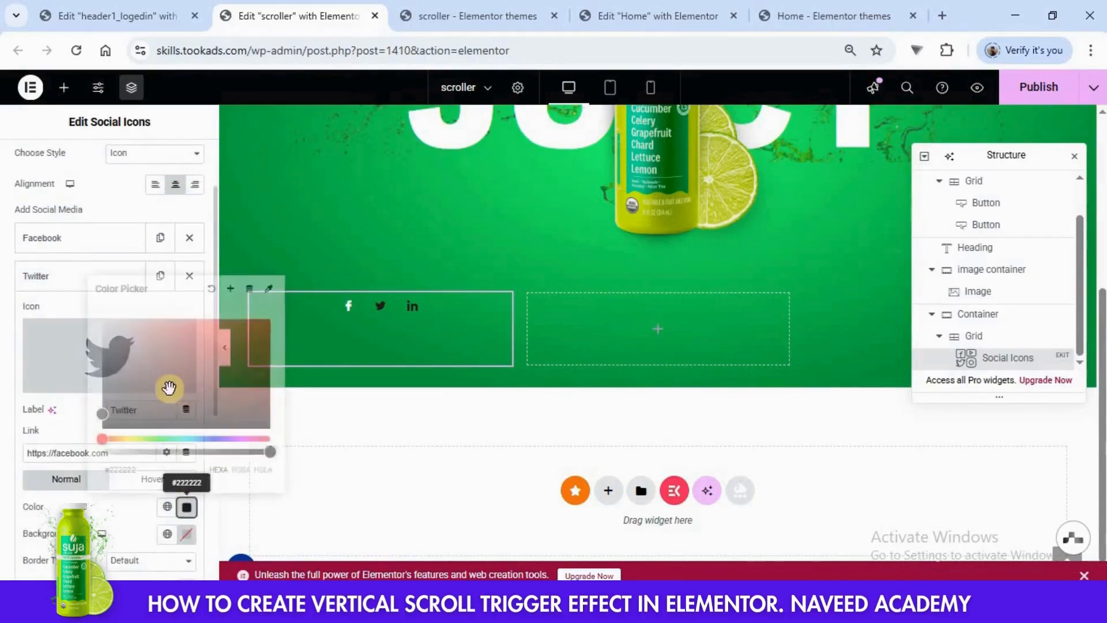
{"action": "left_click", "coordinate": [7, 309]}
- Set the LinkedIn icon's normal color to #FFFFFF in the Social Icons widget
{"action": "scroll", "coordinate": [78, 404], "scroll_direction": "down", "scroll_amount": 3}
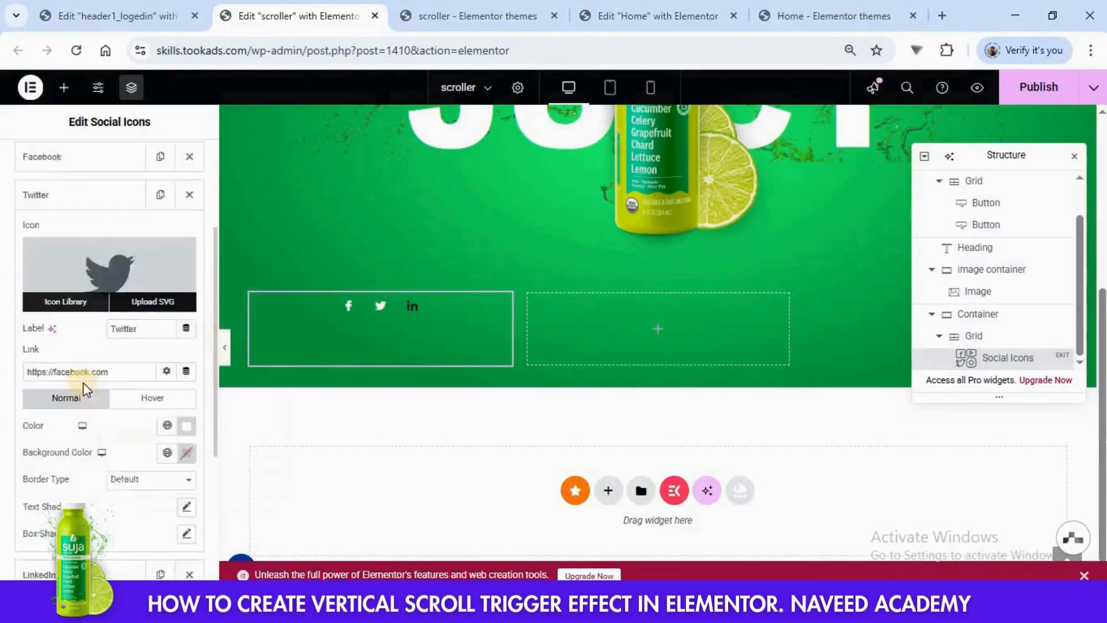
{"action": "left_click", "coordinate": [69, 491]}
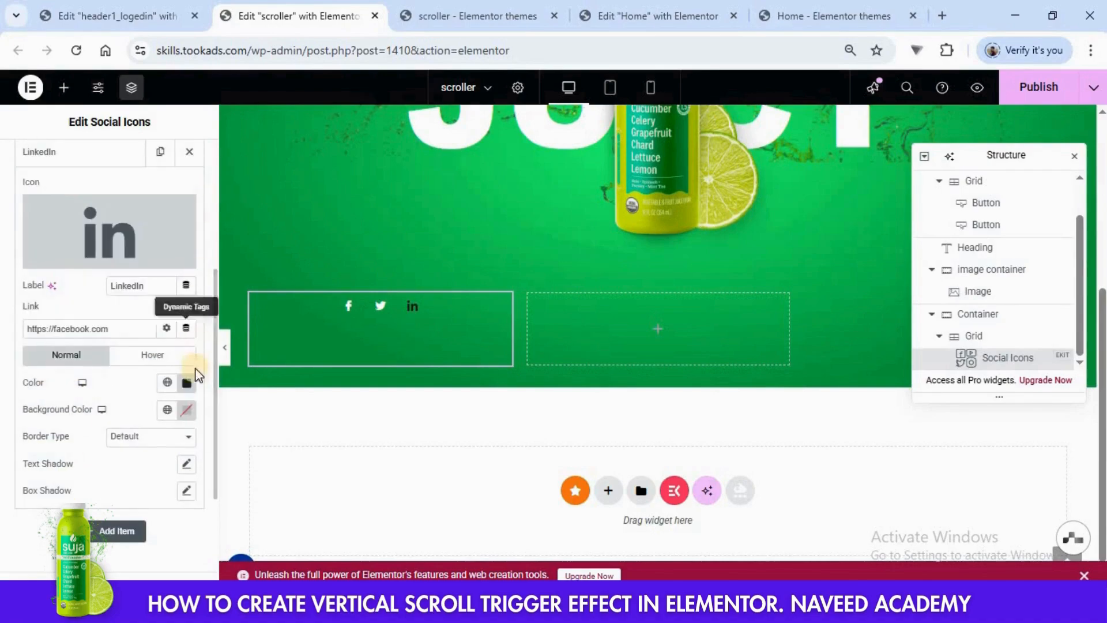
{"action": "left_click", "coordinate": [186, 382]}
{"action": "left_click_drag", "start_coordinate": [185, 230], "coordinate": [90, 175]}
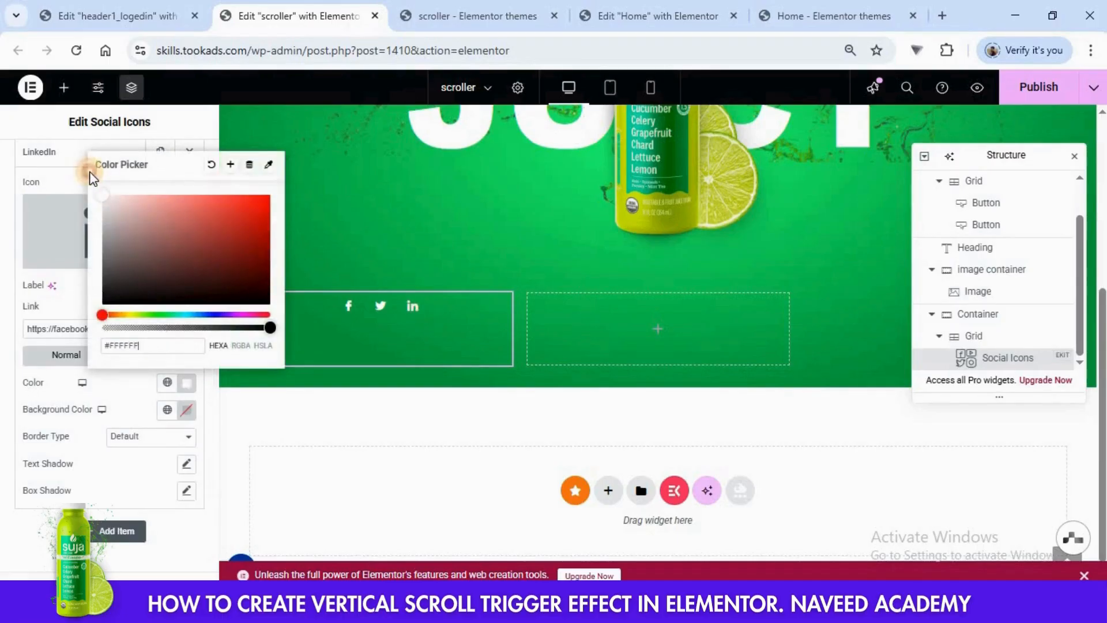
{"action": "left_click", "coordinate": [5, 418]}
- Set the Social Icons widget's Align Self option to center within its grid cell
{"action": "scroll", "coordinate": [118, 323], "scroll_direction": "up", "scroll_amount": 5}
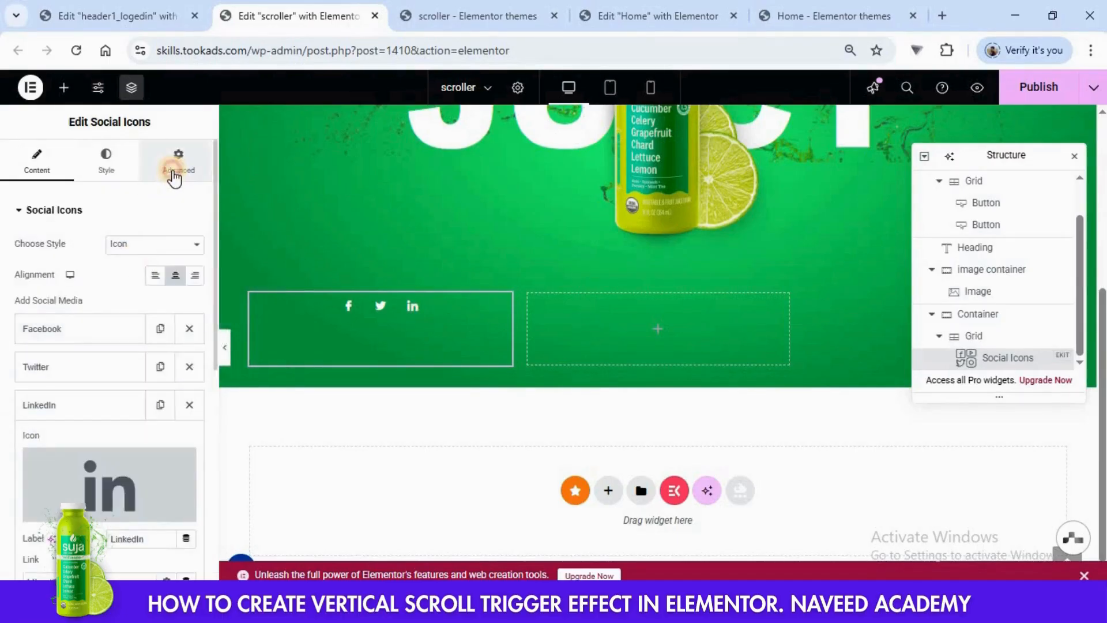
{"action": "left_click", "coordinate": [174, 173]}
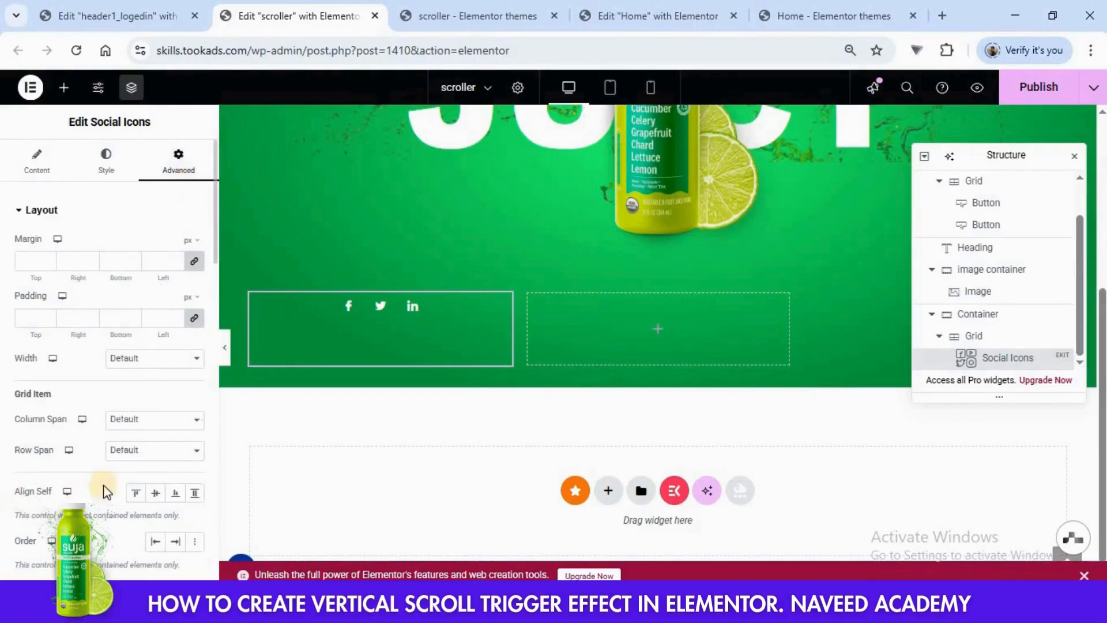
{"action": "left_click", "coordinate": [157, 493]}
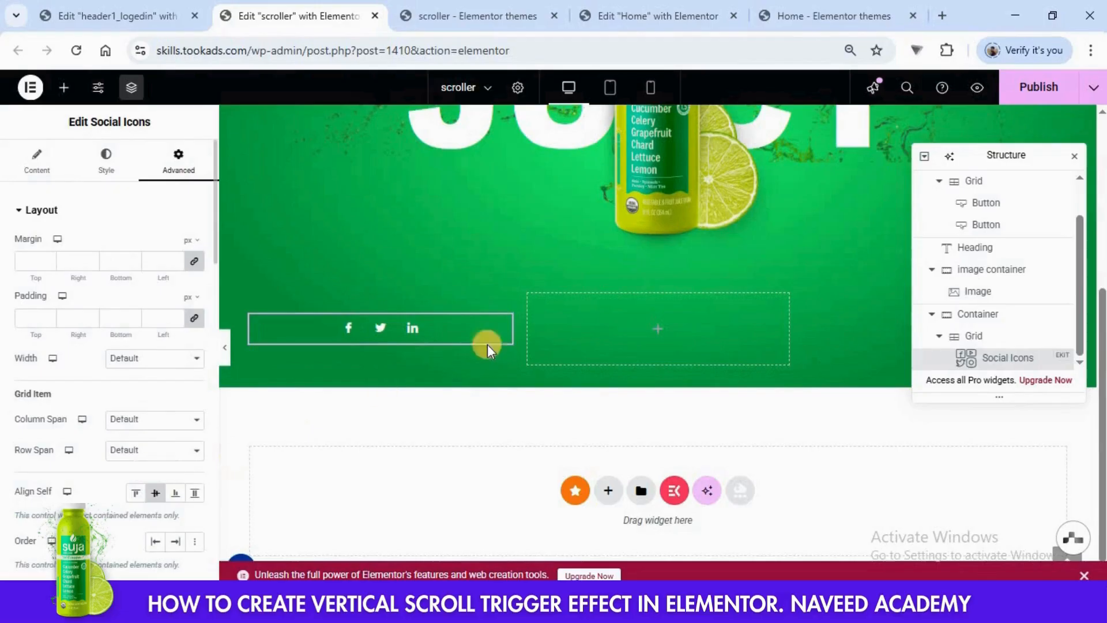
- Add a Divider widget to the bottom grid's second cell and give it a text element reading "Taste the Drink"
{"action": "left_click", "coordinate": [660, 336]}
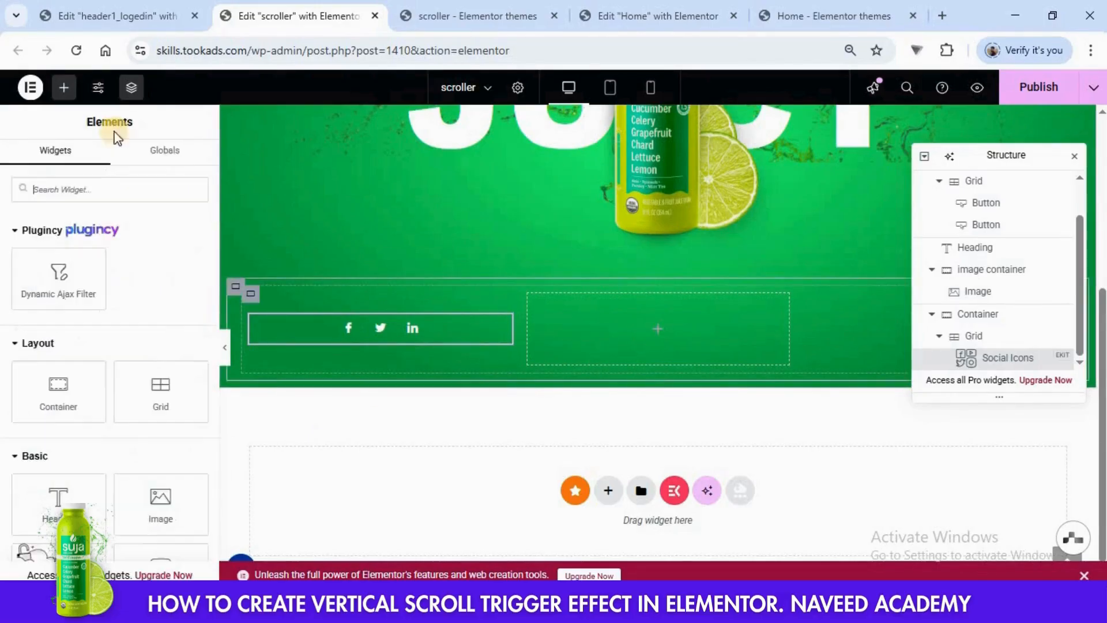
{"action": "scroll", "coordinate": [139, 320], "scroll_direction": "down", "scroll_amount": 3}
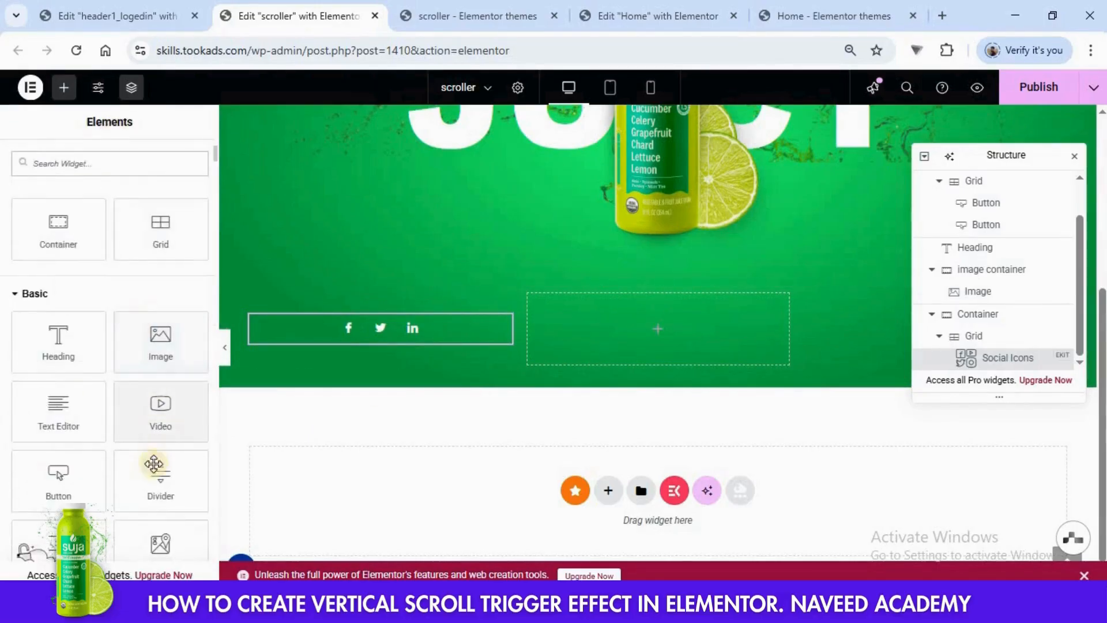
{"action": "left_click_drag", "start_coordinate": [155, 462], "coordinate": [707, 322]}
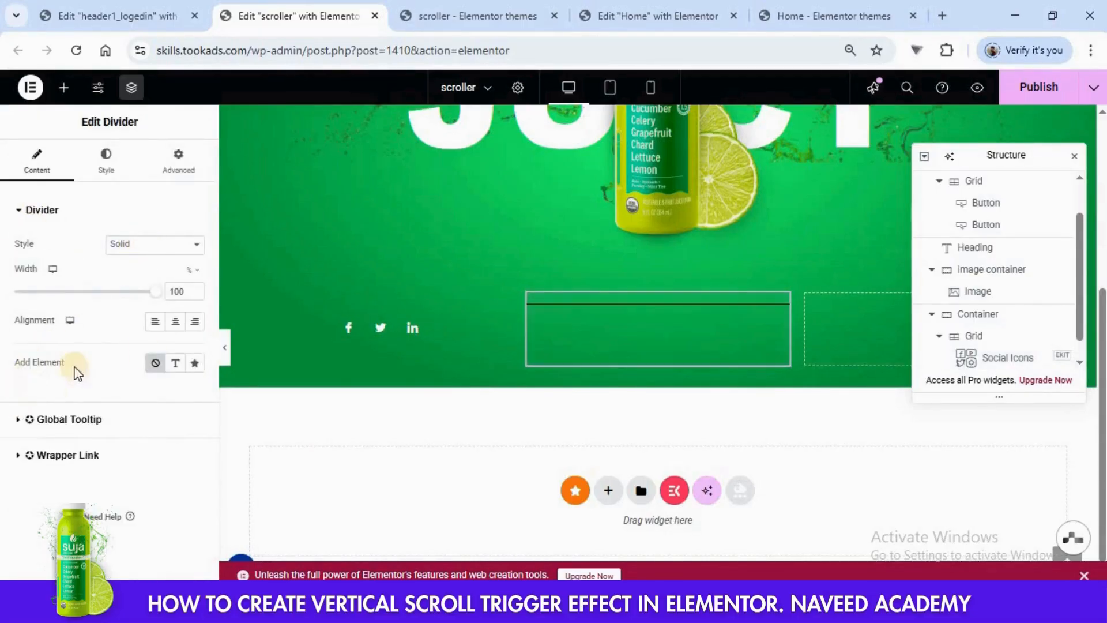
{"action": "left_click", "coordinate": [176, 363]}
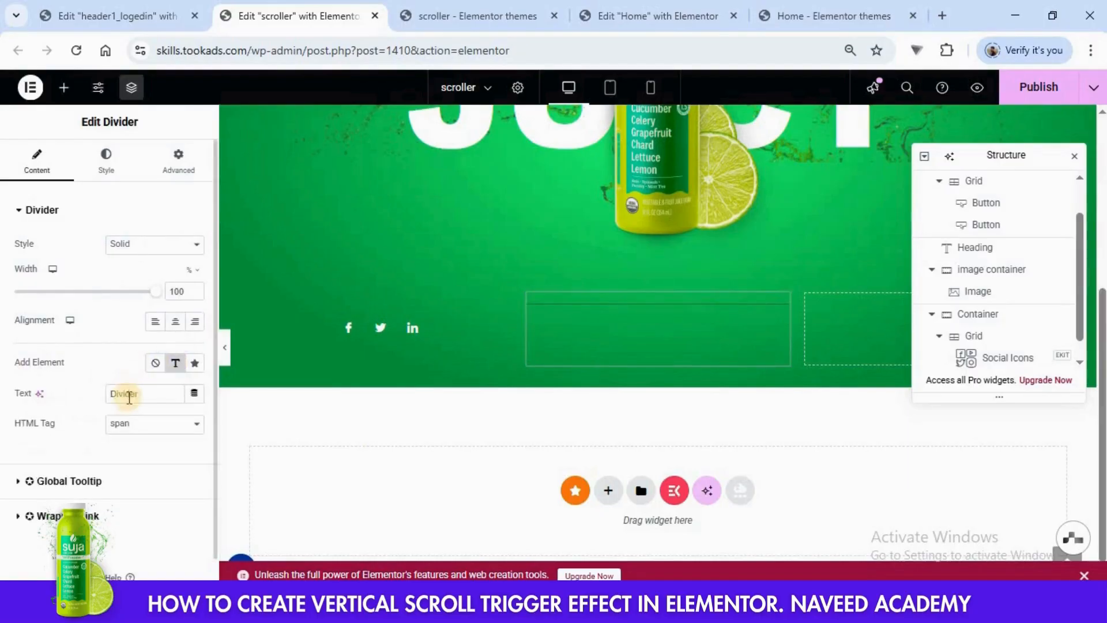
{"action": "double_click", "coordinate": [129, 395]}
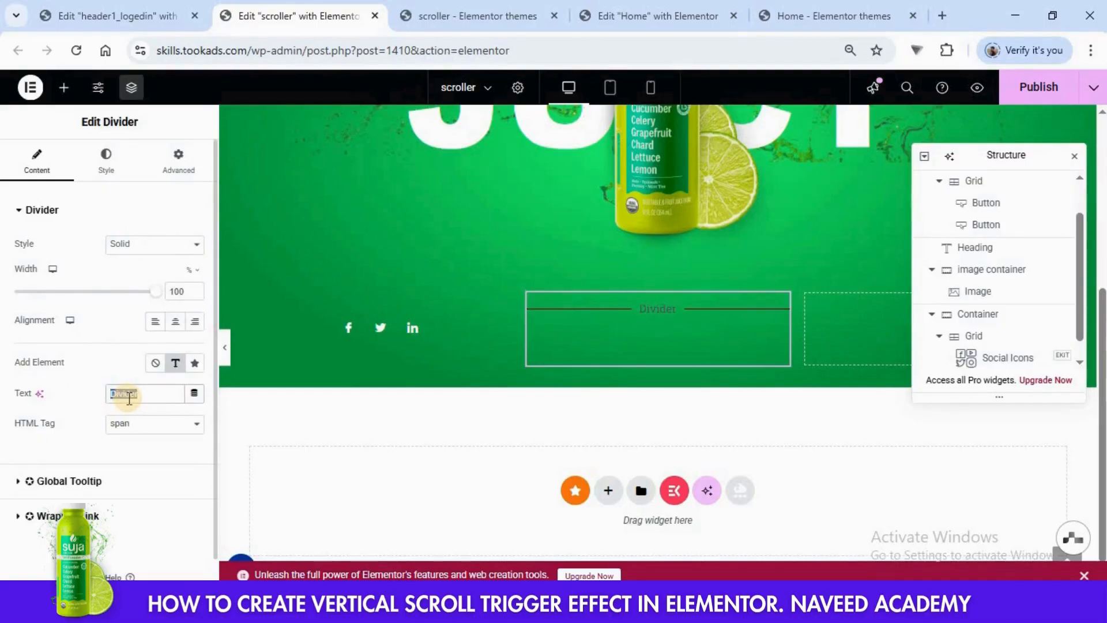
{"action": "type", "text": "Taste the Drink"}
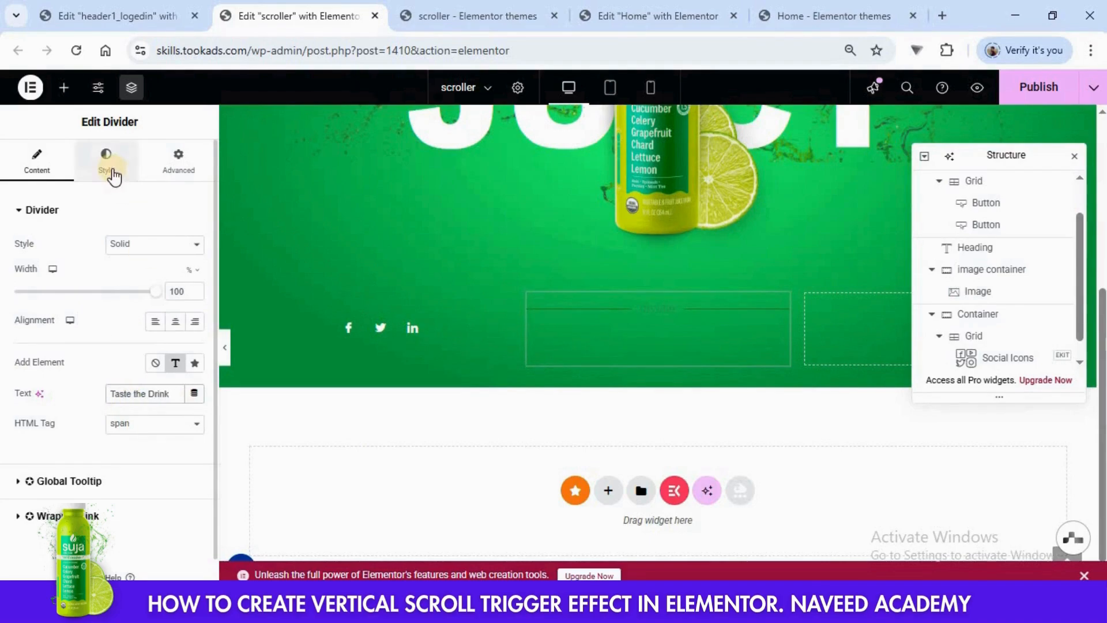
- Set the divider line's color to #FFFFFF
{"action": "left_click", "coordinate": [112, 172]}
{"action": "left_click", "coordinate": [195, 246]}
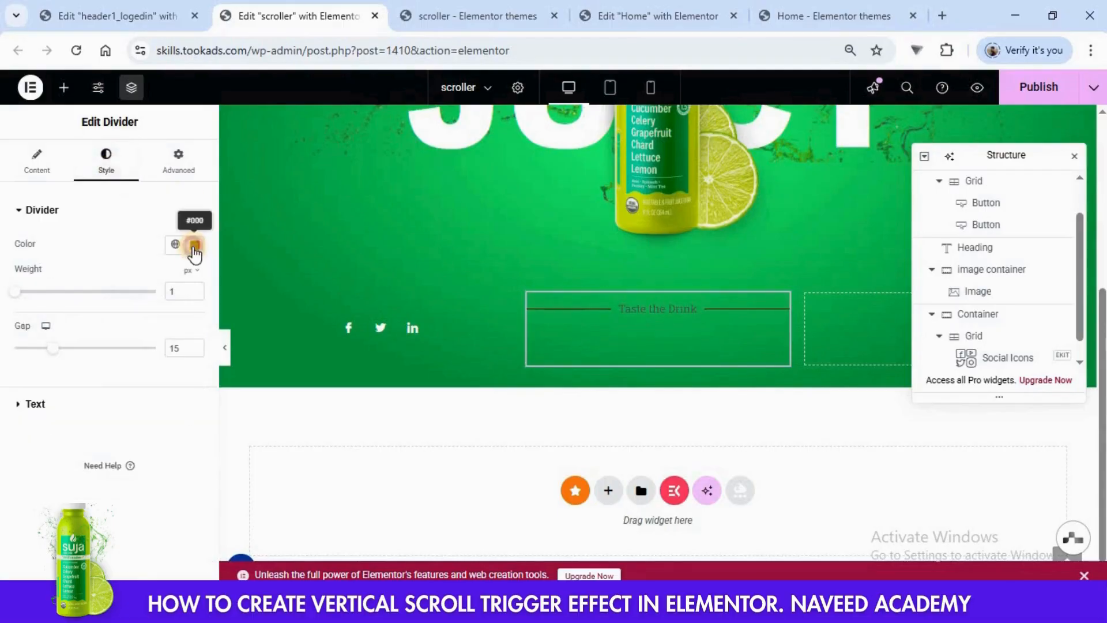
{"action": "left_click_drag", "start_coordinate": [148, 329], "coordinate": [78, 284]}
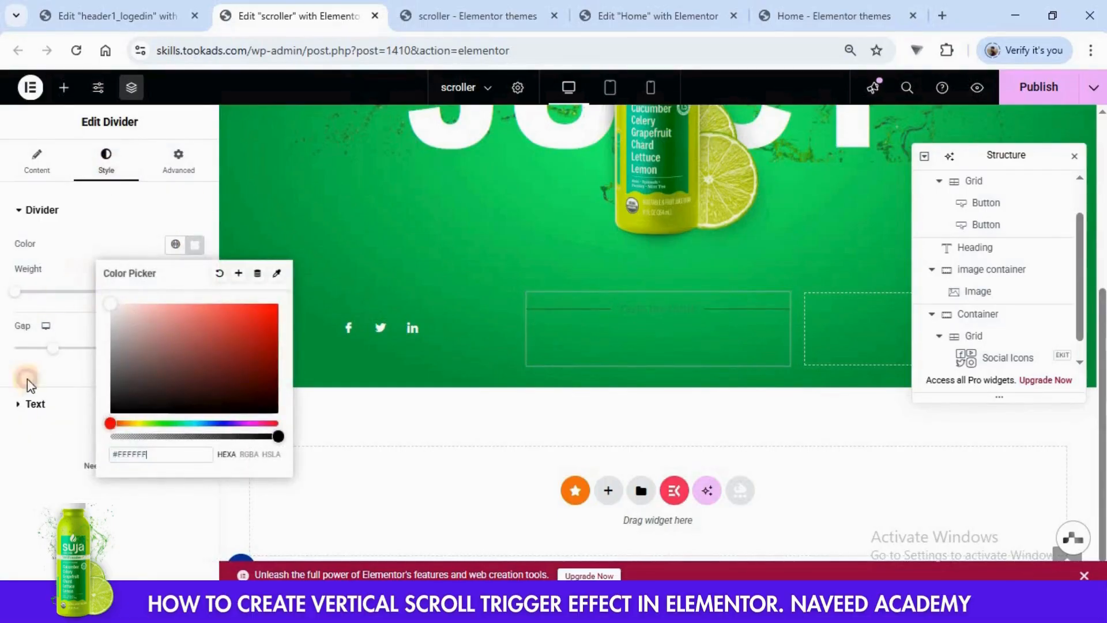
{"action": "left_click", "coordinate": [19, 461]}
- Set the divider text's color to white and the Divider widget's Align Self option to center
{"action": "left_click", "coordinate": [35, 404]}
{"action": "left_click", "coordinate": [196, 280]}
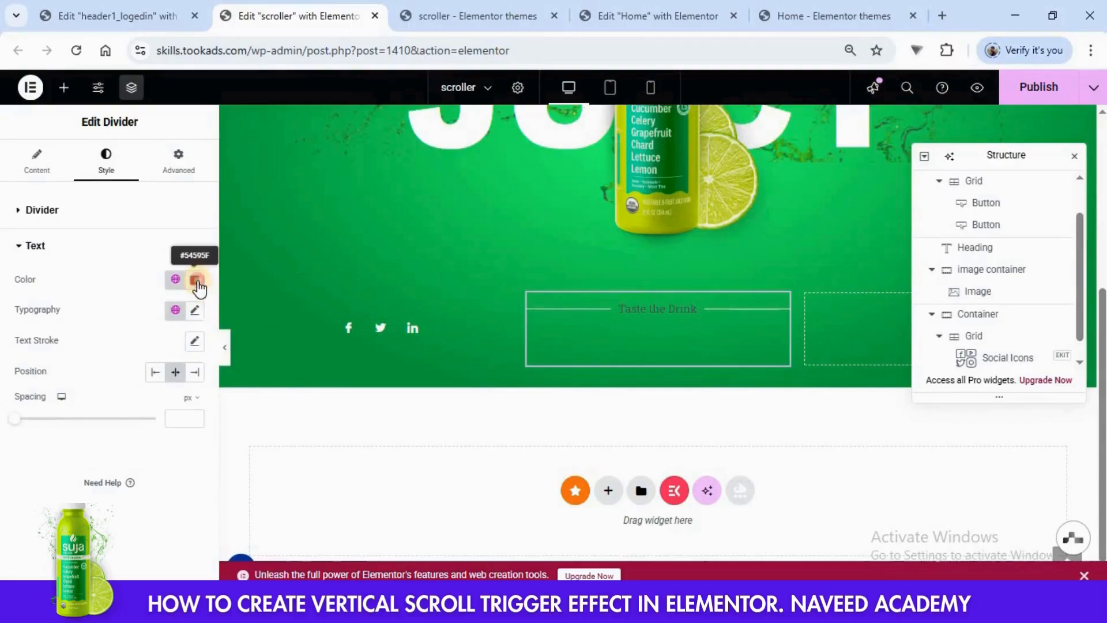
{"action": "left_click_drag", "start_coordinate": [149, 377], "coordinate": [87, 321]}
{"action": "left_click", "coordinate": [37, 468]}
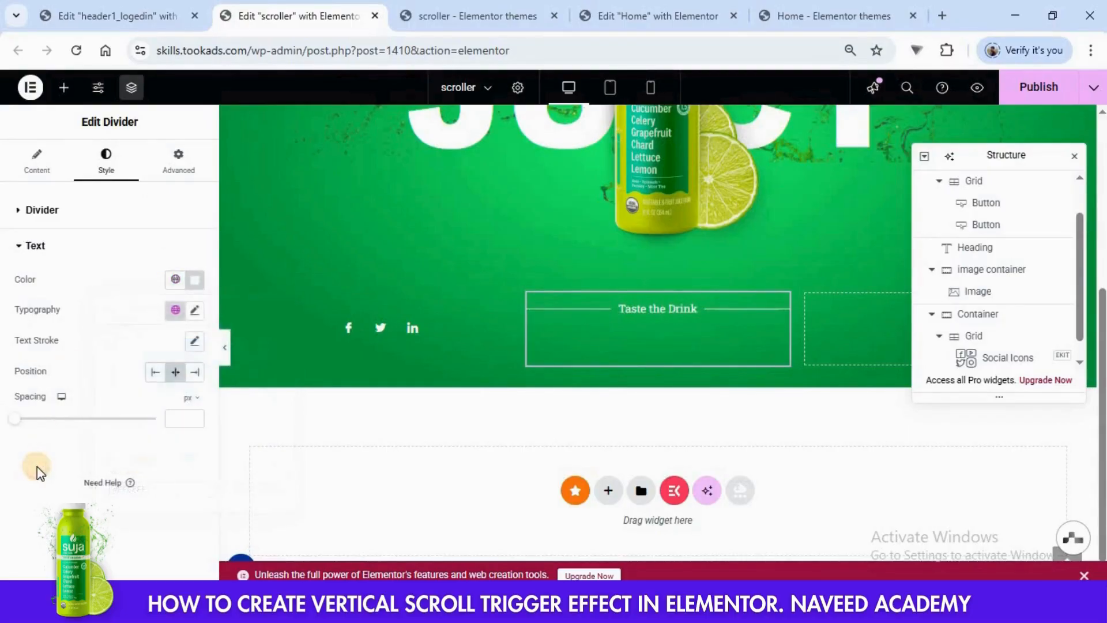
{"action": "left_click", "coordinate": [178, 161]}
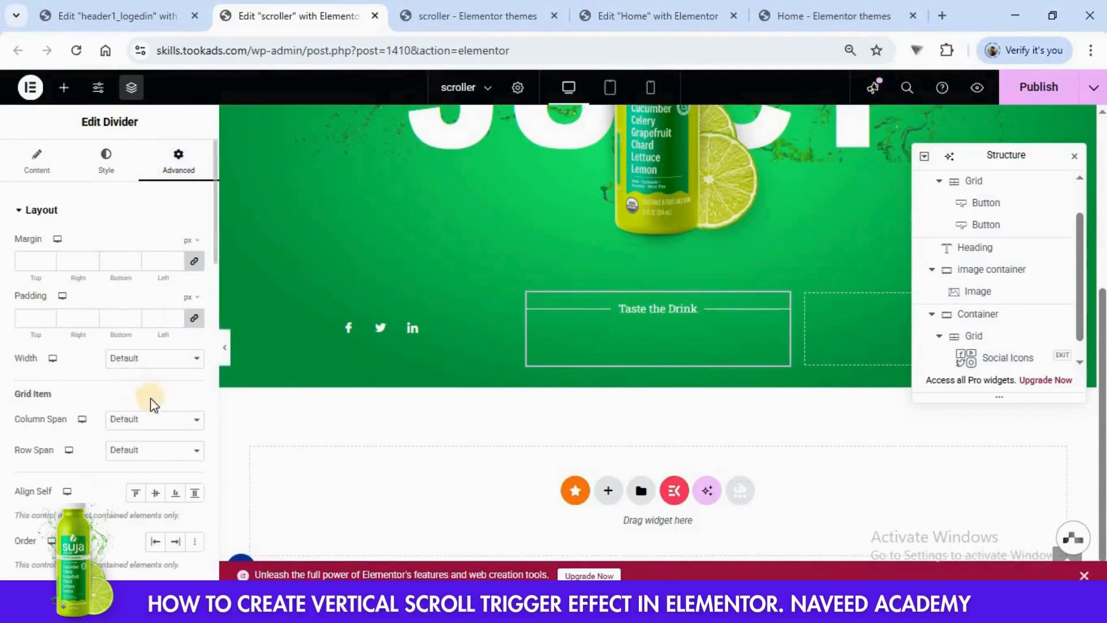
{"action": "left_click", "coordinate": [156, 494]}
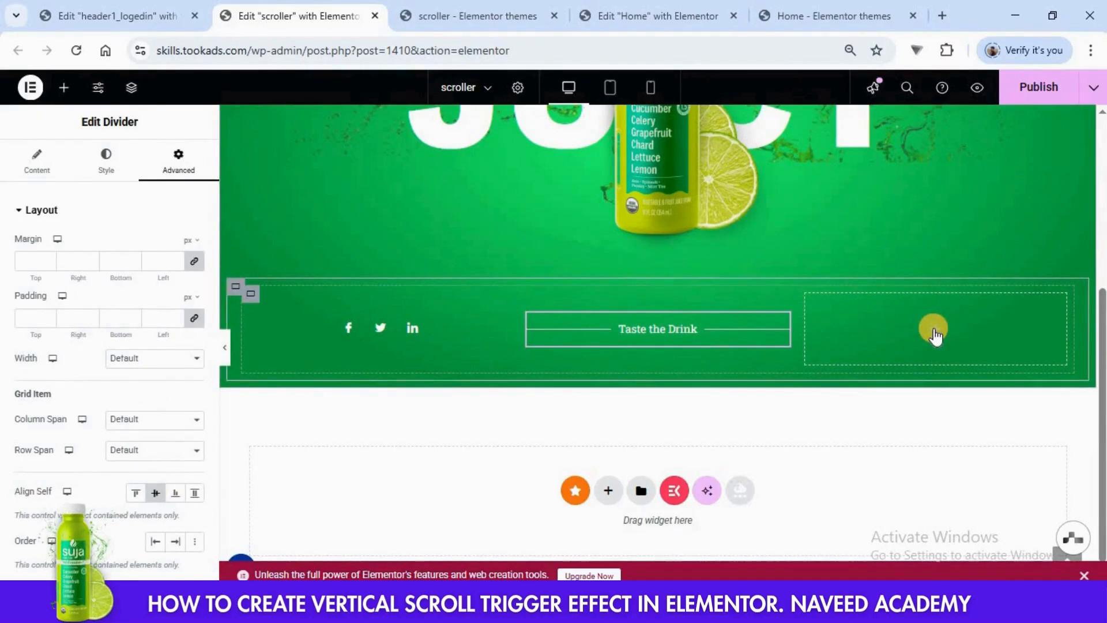
- Add a Button widget to the bottom grid's third cell and set its text to "Purchase"
{"action": "left_click", "coordinate": [934, 332]}
{"action": "scroll", "coordinate": [127, 359], "scroll_direction": "down", "scroll_amount": 2}
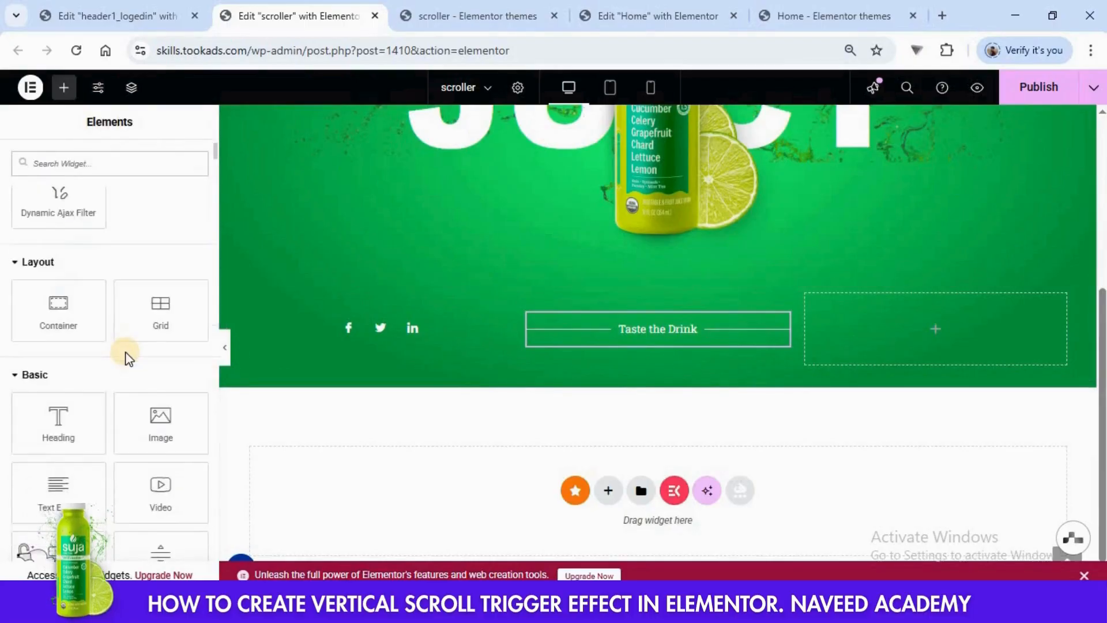
{"action": "scroll", "coordinate": [127, 359], "scroll_direction": "down", "scroll_amount": 2}
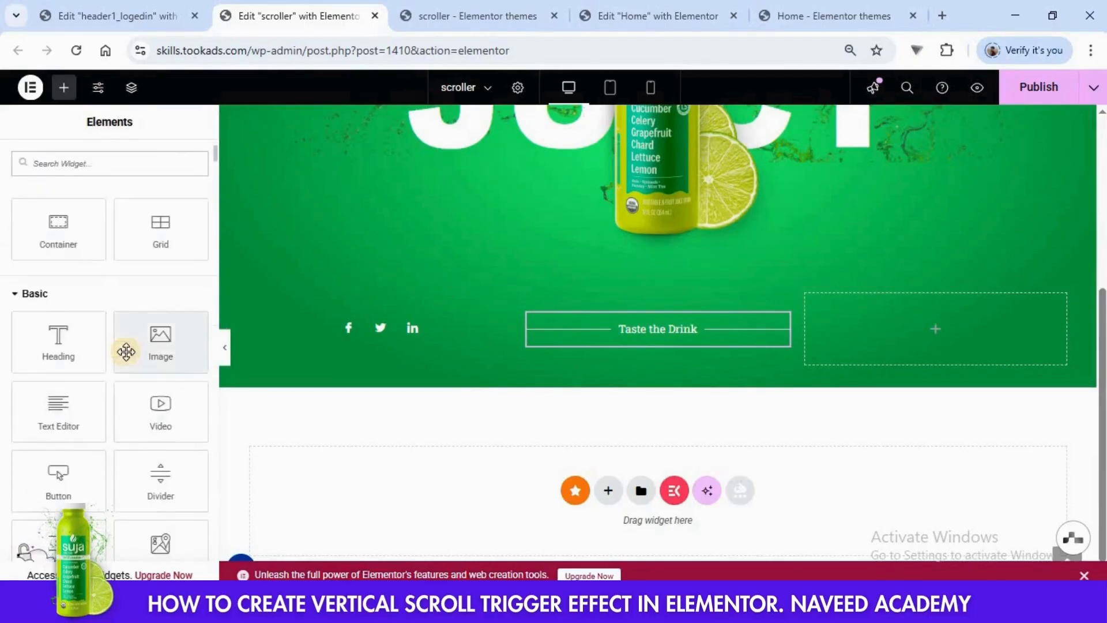
{"action": "left_click_drag", "start_coordinate": [67, 475], "coordinate": [890, 346]}
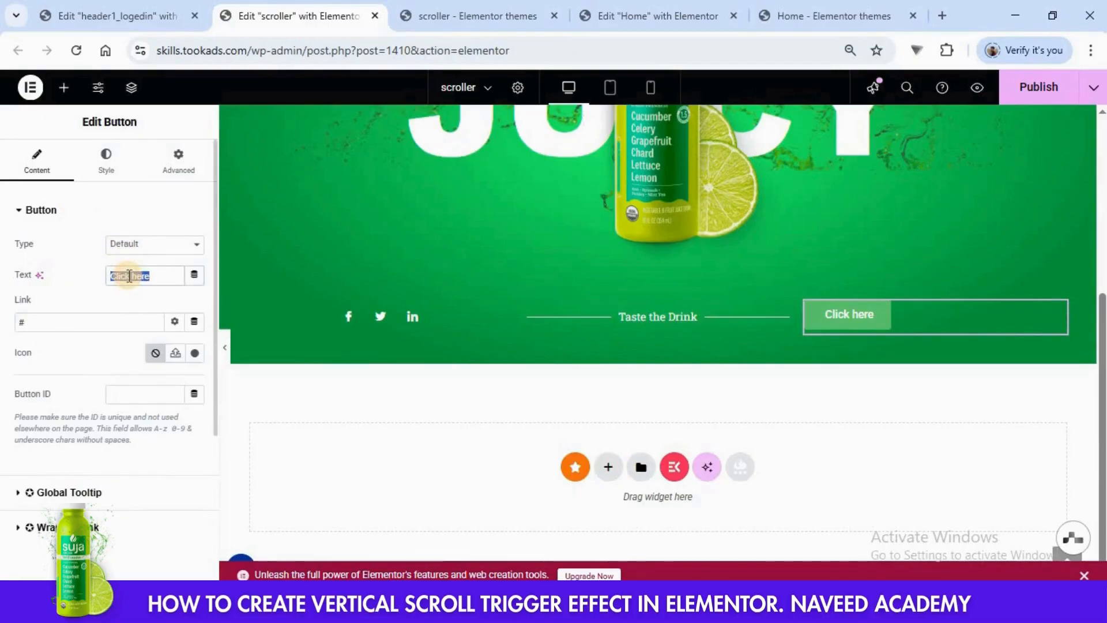
{"action": "type", "text": "Purchase"}
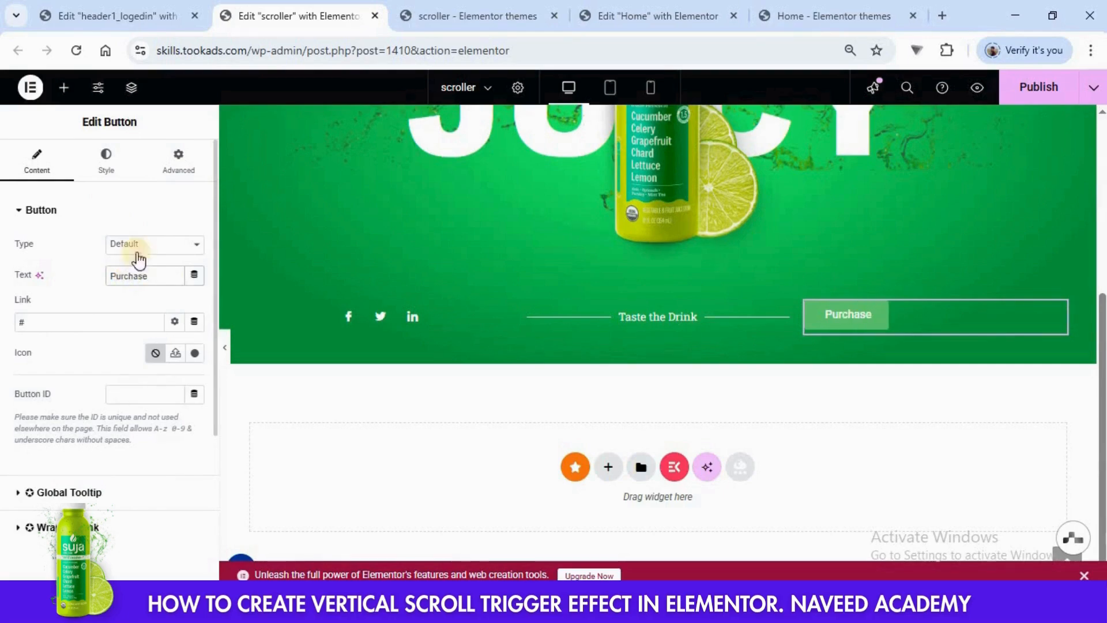
- Center the Purchase button in its cell and set its normal background color to white
{"action": "left_click", "coordinate": [106, 156]}
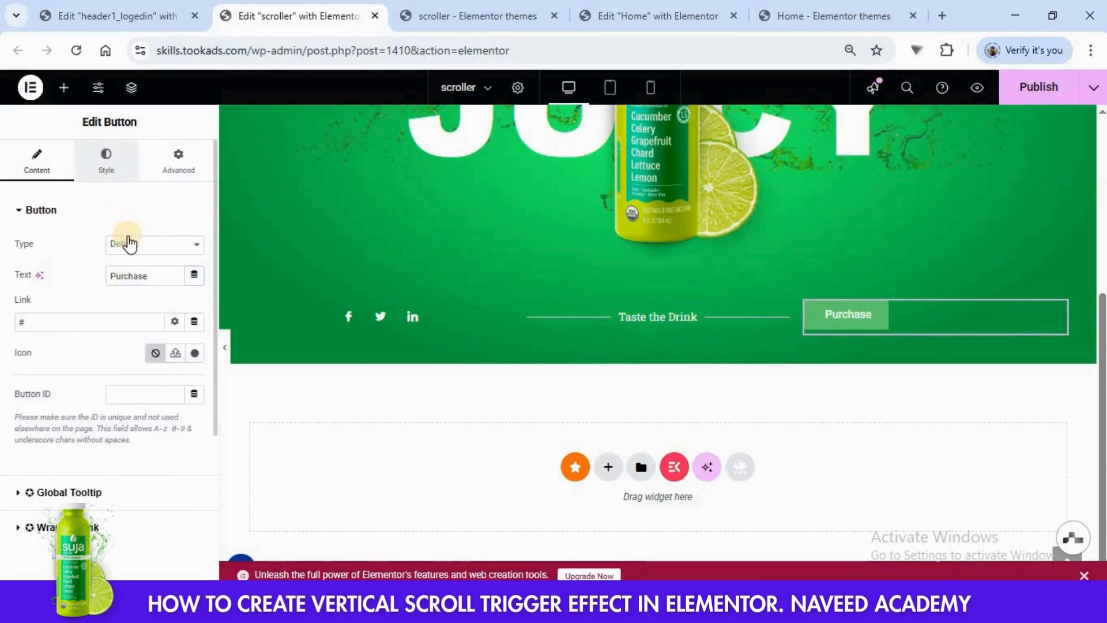
{"action": "left_click", "coordinate": [158, 245]}
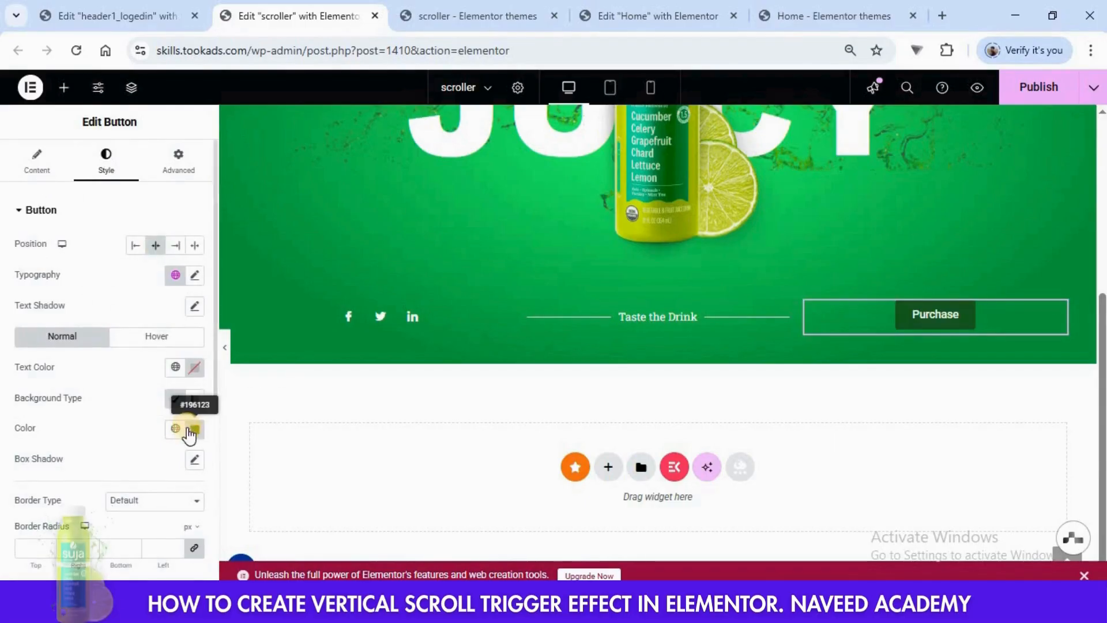
{"action": "left_click", "coordinate": [195, 429]}
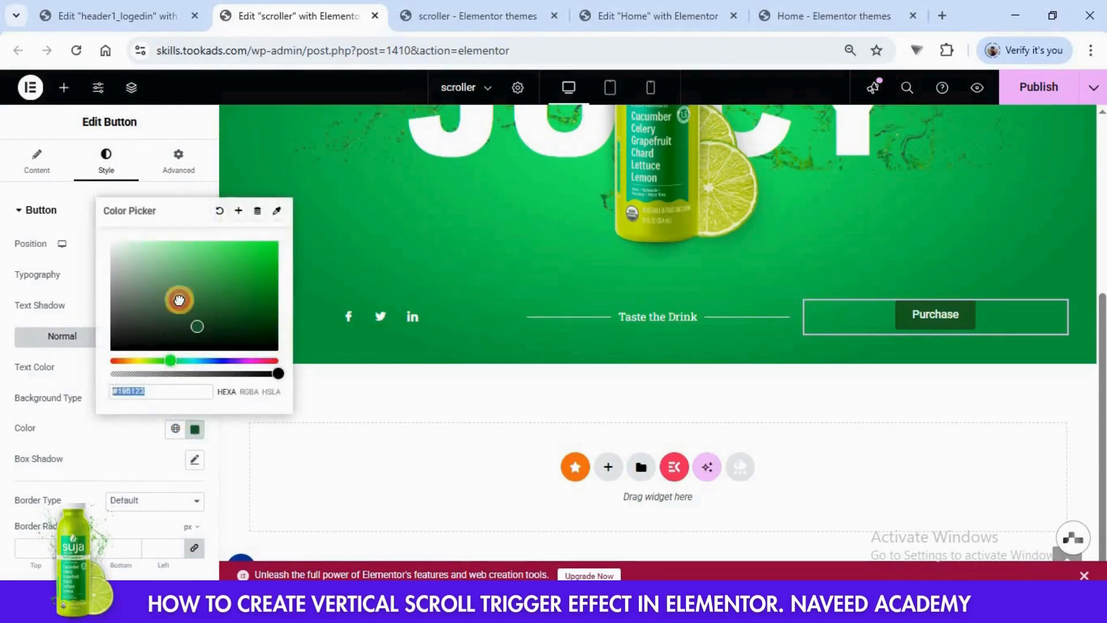
{"action": "mouse_move", "coordinate": [178, 299]}
{"action": "left_mouse_down"}
{"action": "mouse_move", "coordinate": [106, 238]}
{"action": "mouse_move", "coordinate": [87, 238]}
{"action": "left_mouse_up"}
{"action": "left_click", "coordinate": [4, 380]}
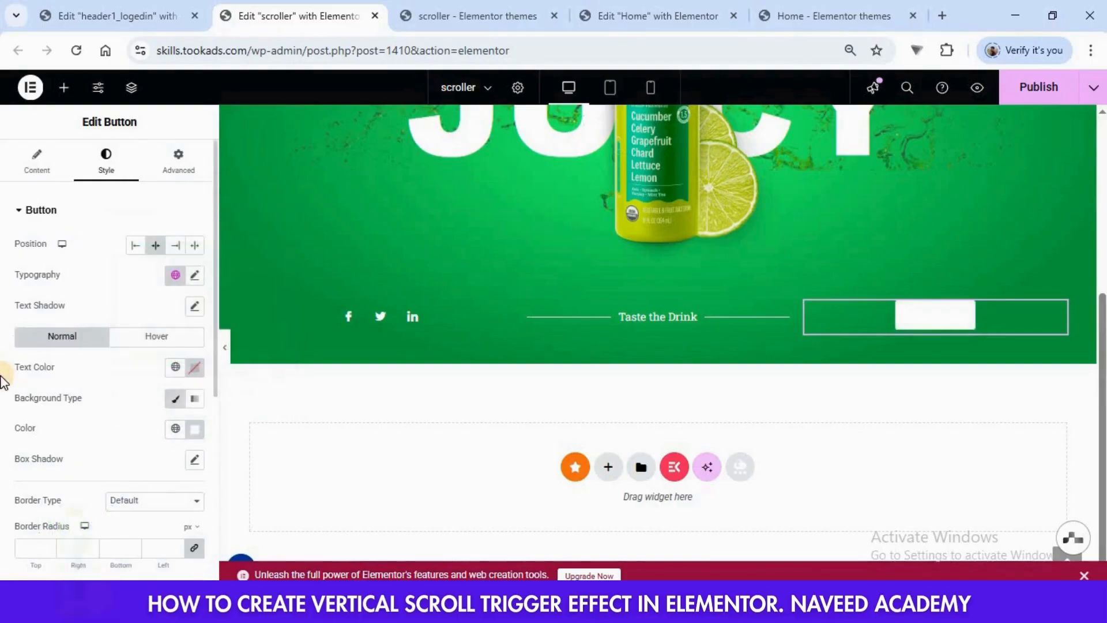
- Set the Purchase button's text color to #292929 and its border radius to 25 px on all corners
{"action": "left_click", "coordinate": [194, 367]}
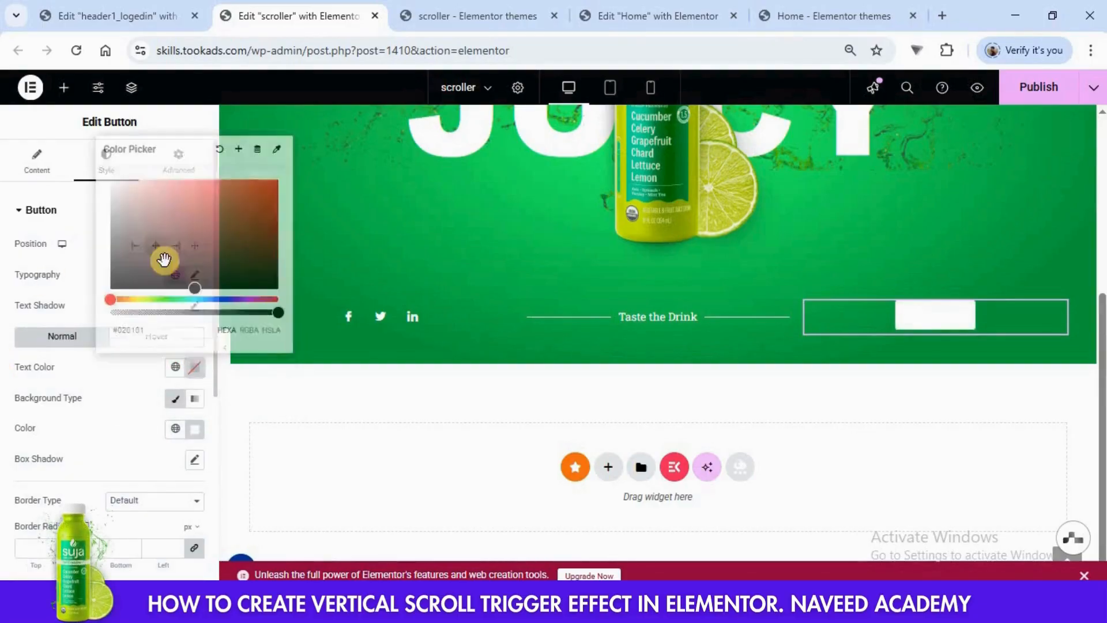
{"action": "left_click", "coordinate": [163, 256]}
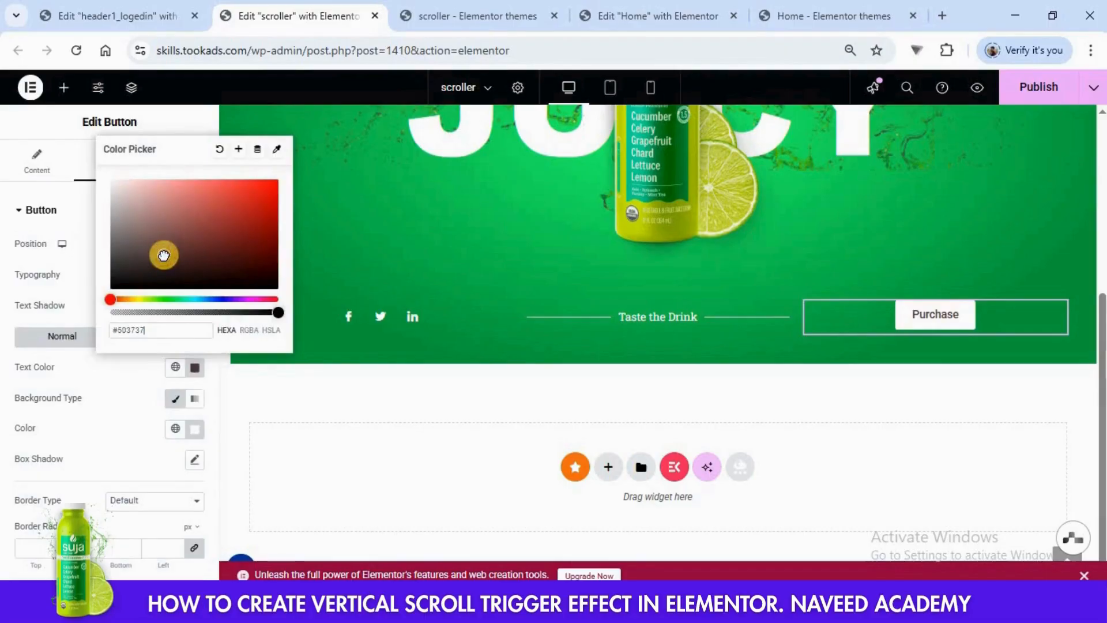
{"action": "left_click_drag", "start_coordinate": [164, 255], "coordinate": [106, 278]}
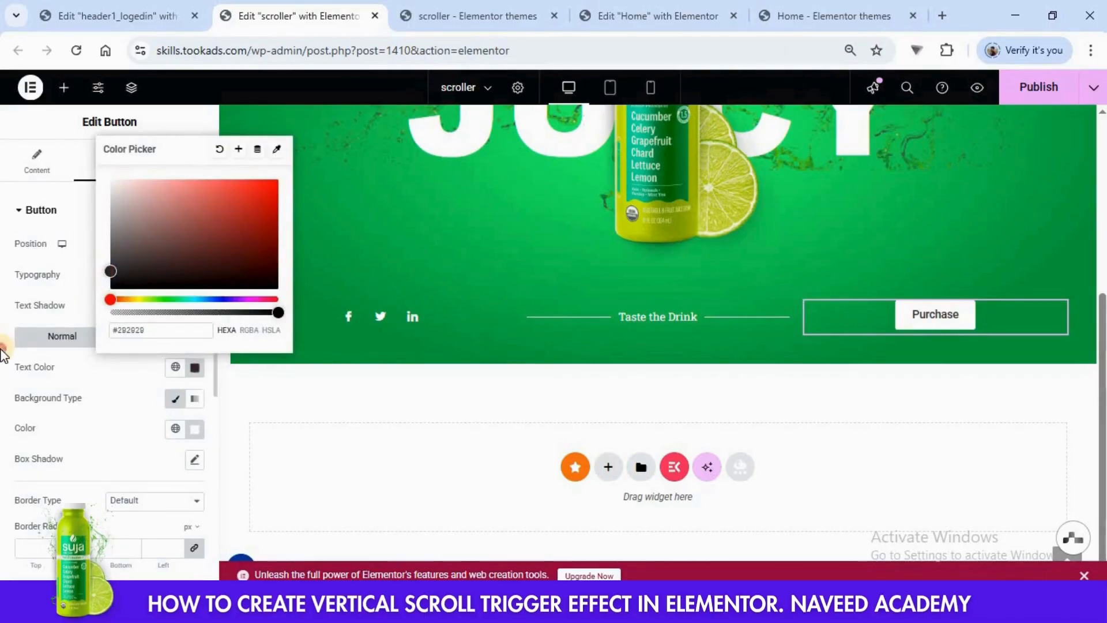
{"action": "left_click", "coordinate": [5, 349]}
{"action": "scroll", "coordinate": [98, 433], "scroll_direction": "down", "scroll_amount": 3}
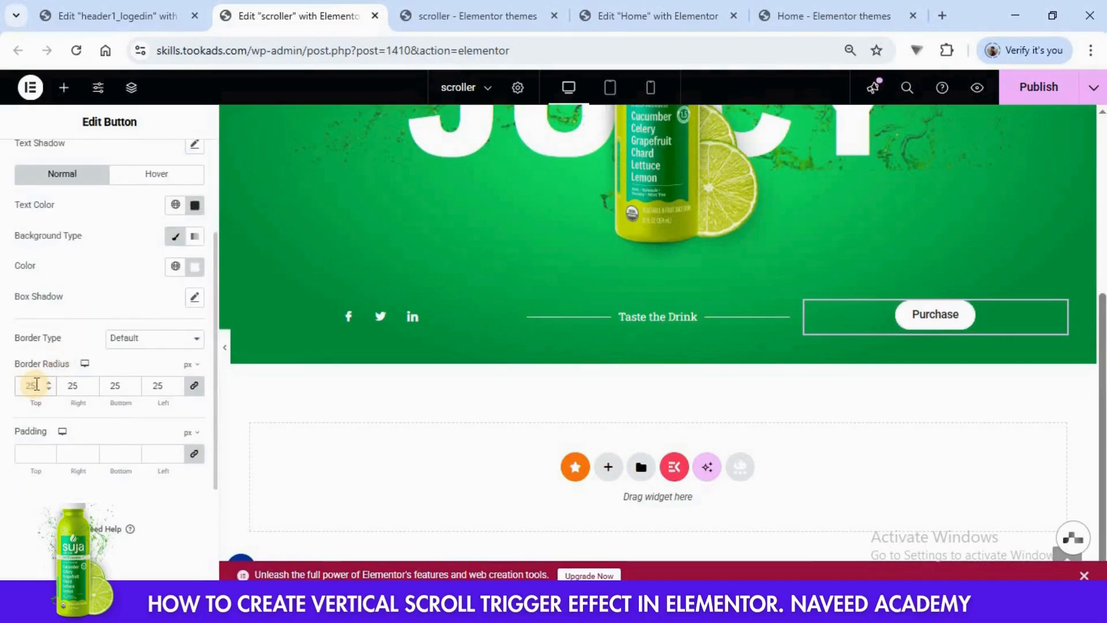
- Publish the scroller page and switch to its live page to check the hero section
{"action": "scroll", "coordinate": [753, 256], "scroll_direction": "up", "scroll_amount": 3}
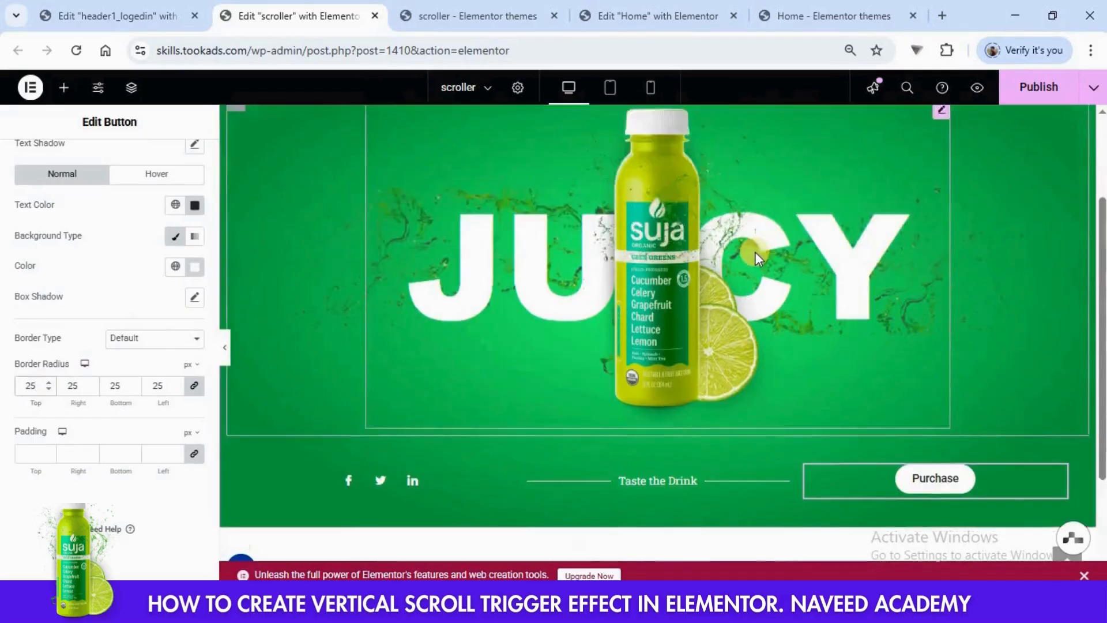
{"action": "scroll", "coordinate": [756, 251], "scroll_direction": "up", "scroll_amount": 2}
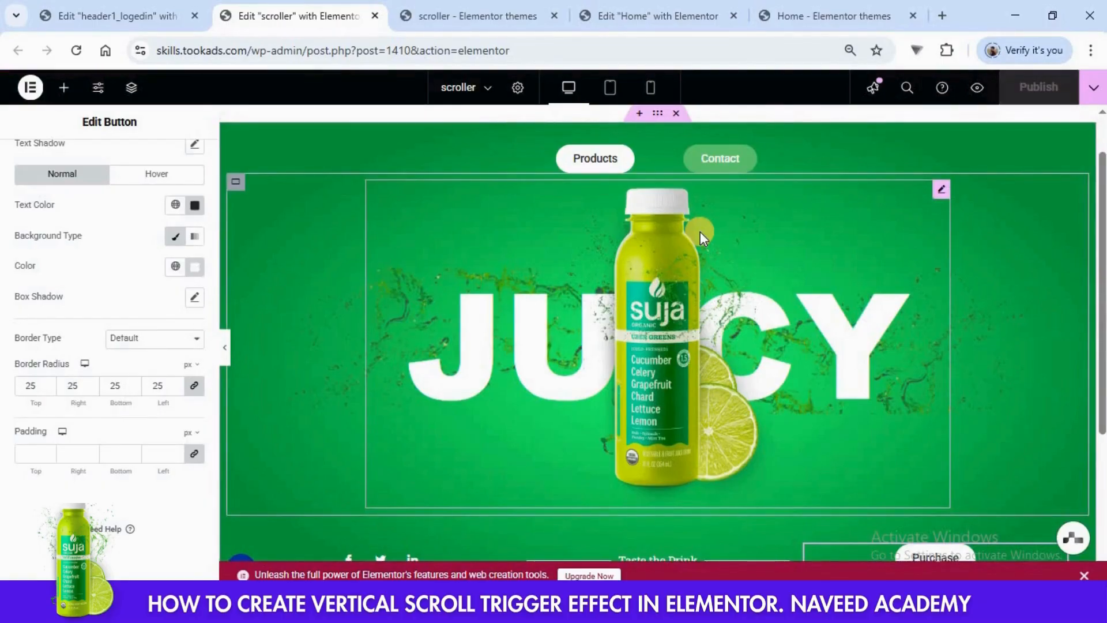
{"action": "left_click", "coordinate": [456, 16]}
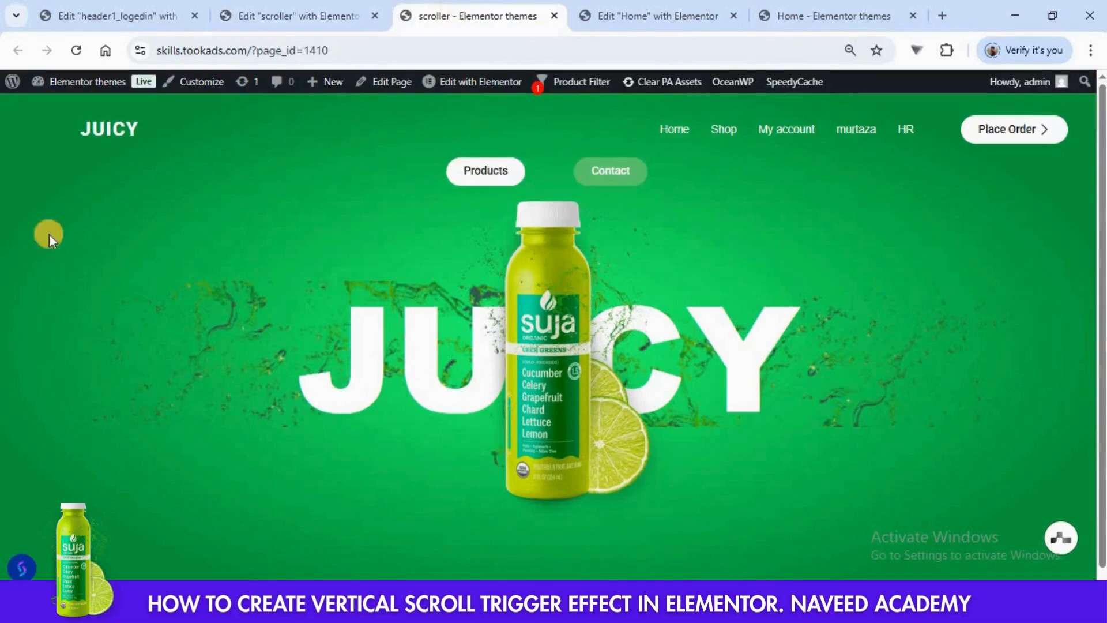
- Reload the live scroller page, and in the editor set the top padding of the Products and Contact buttons' container to 50 px
{"action": "left_click", "coordinate": [76, 53]}
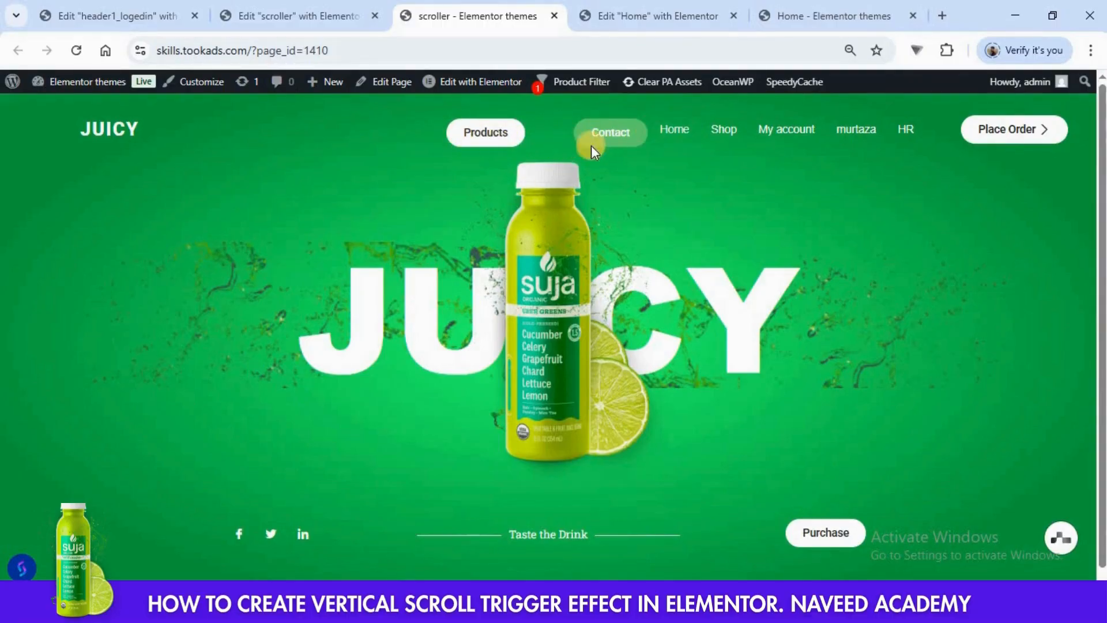
{"action": "left_click", "coordinate": [286, 19]}
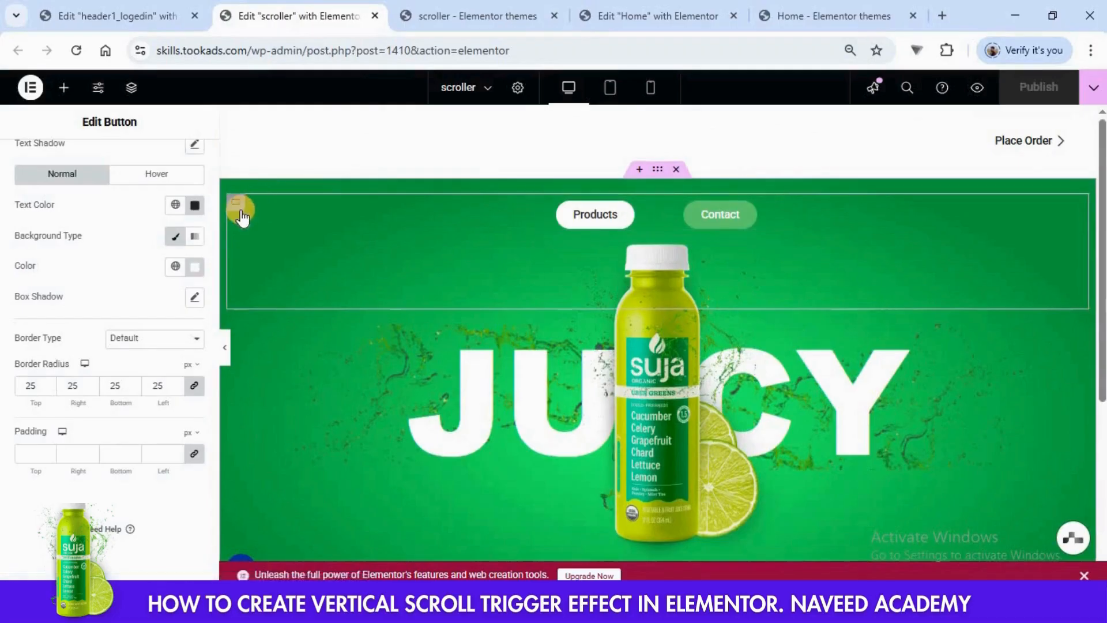
{"action": "left_click", "coordinate": [243, 236]}
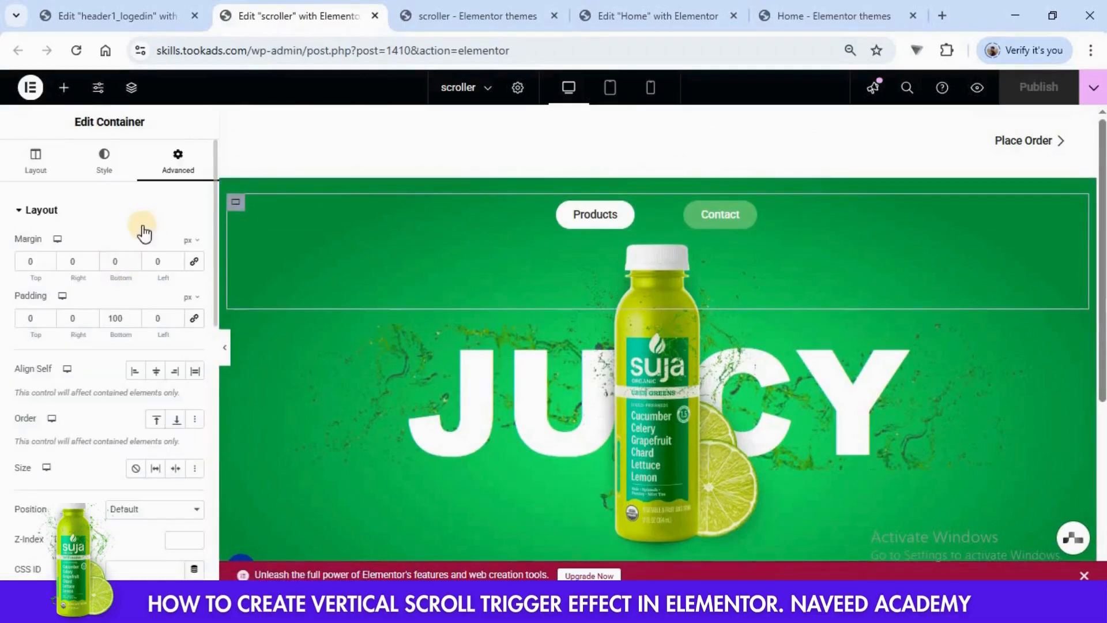
{"action": "left_click", "coordinate": [49, 317]}
{"action": "type", "text": "50"}
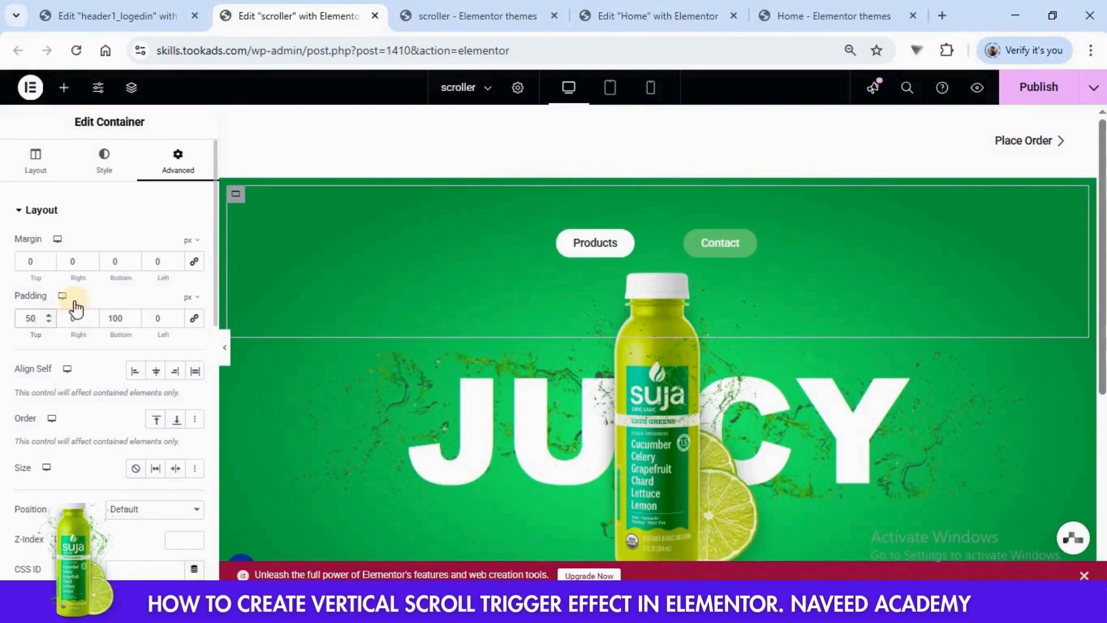
- Publish the scroller page and reload its live page to check the hero section's spacing
{"action": "left_click", "coordinate": [1017, 99]}
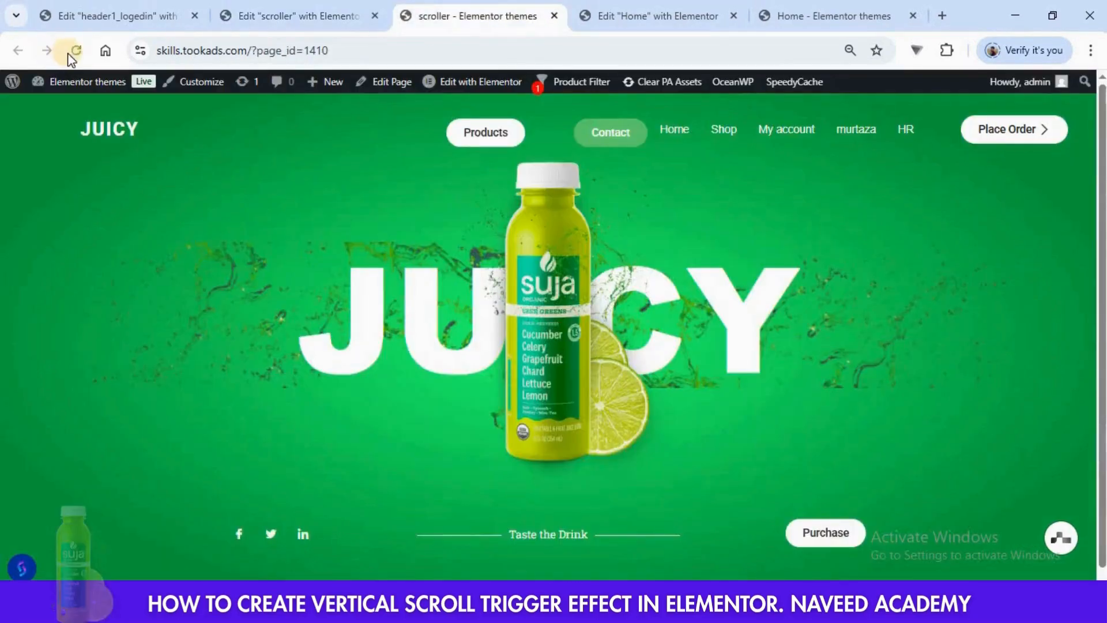
{"action": "left_click", "coordinate": [477, 16]}
{"action": "left_click", "coordinate": [75, 51]}
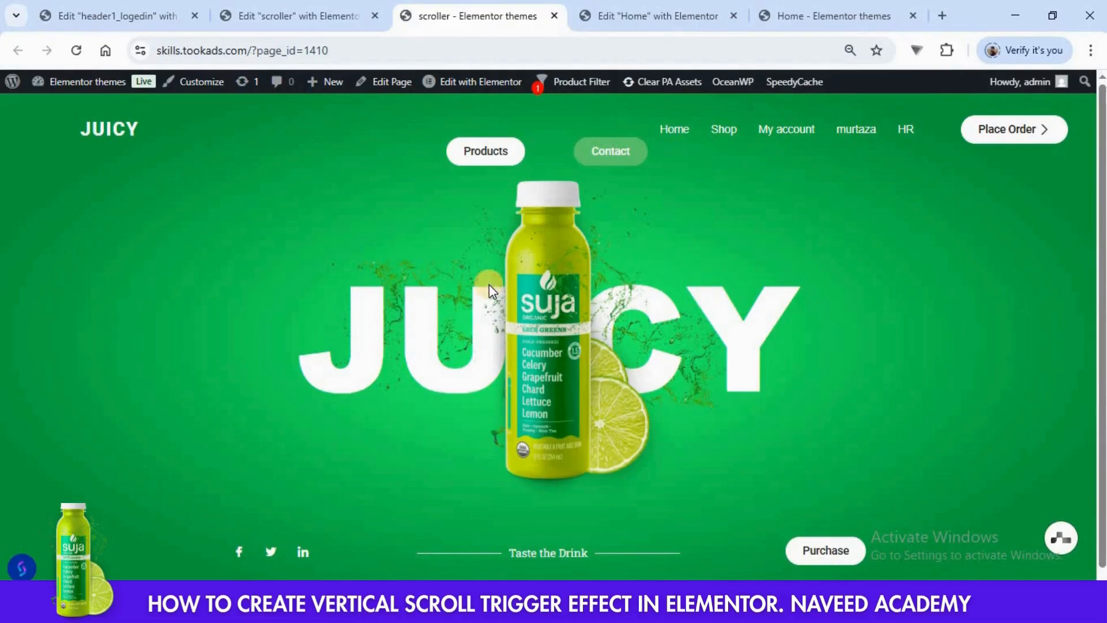
- Duplicate the Heros section 1 container in the scroller editor and rename the copy "Heros section 2"
{"action": "left_click", "coordinate": [289, 16]}
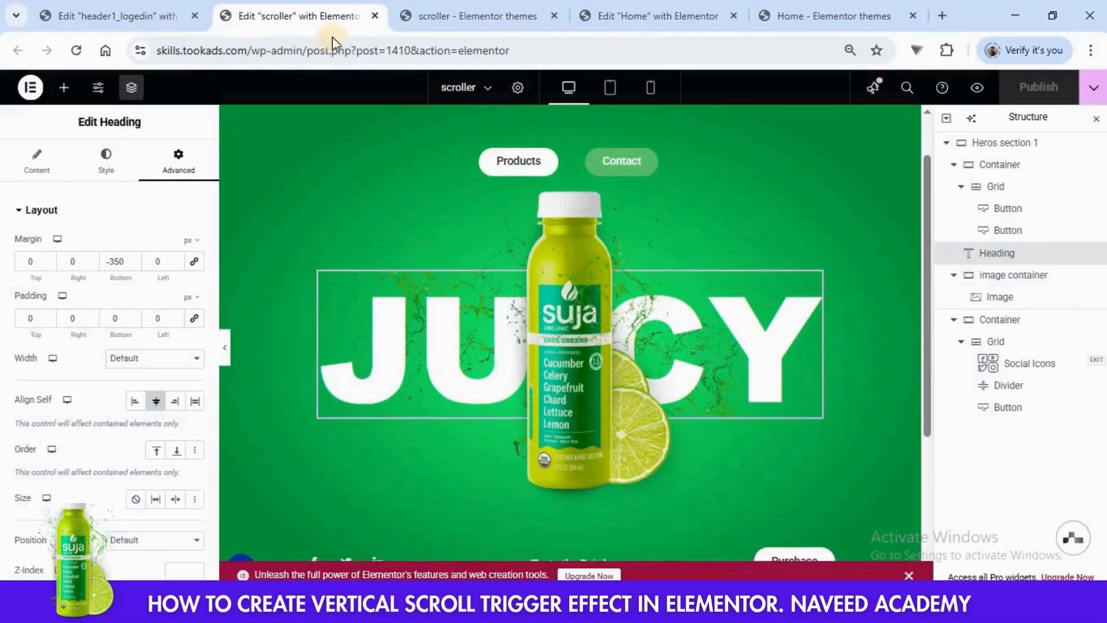
{"action": "left_click", "coordinate": [991, 144]}
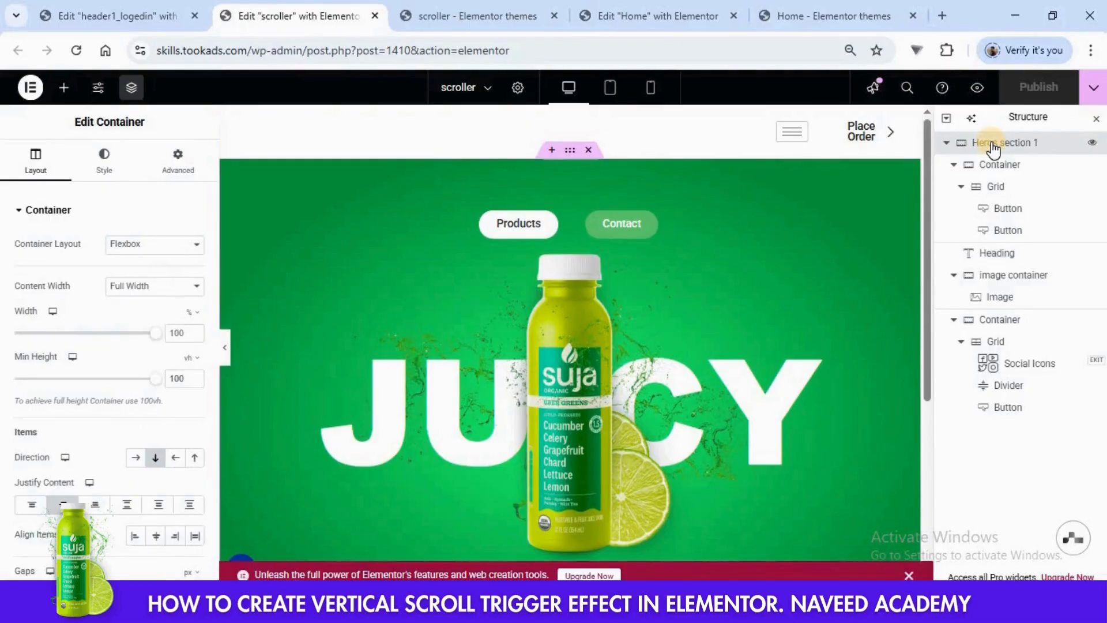
{"action": "right_click", "coordinate": [992, 148]}
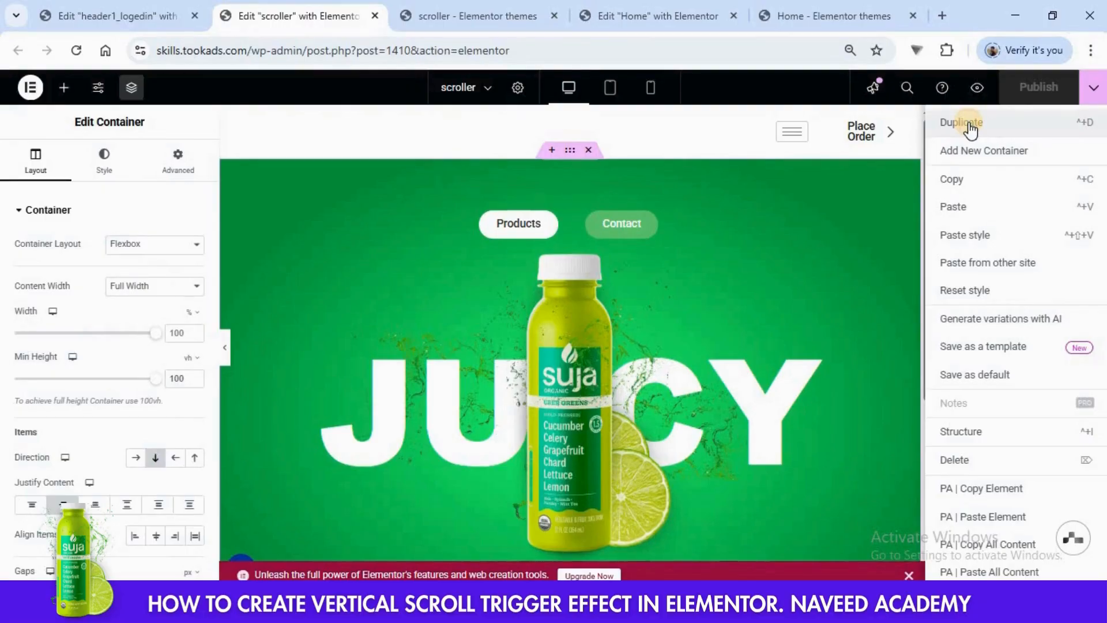
{"action": "left_click", "coordinate": [970, 127]}
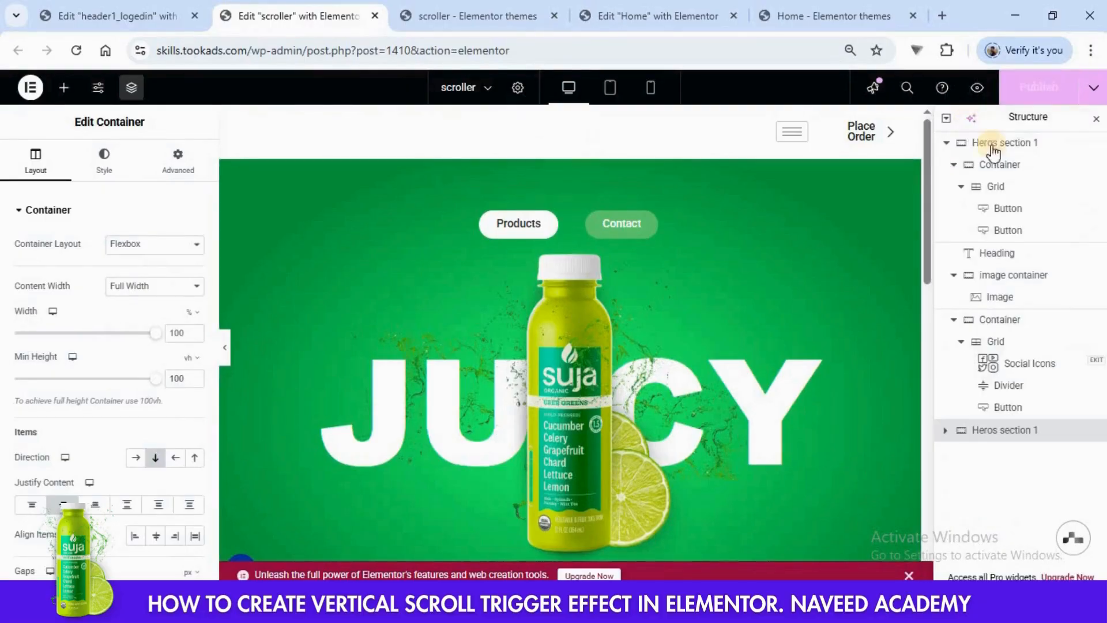
{"action": "double_click", "coordinate": [1003, 436]}
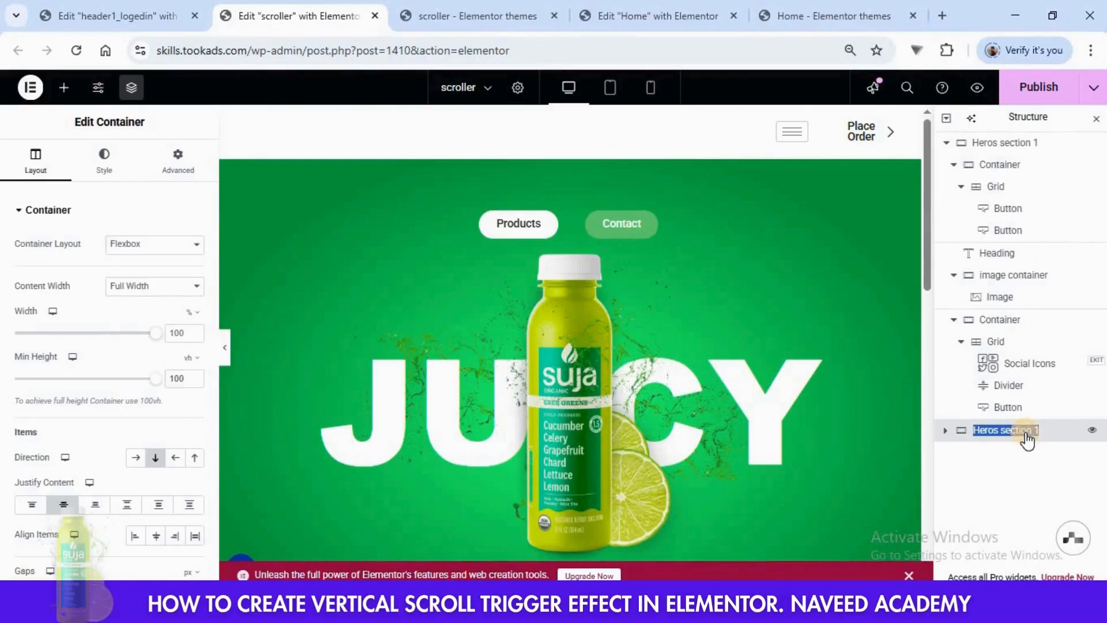
{"action": "key", "text": "Right"}
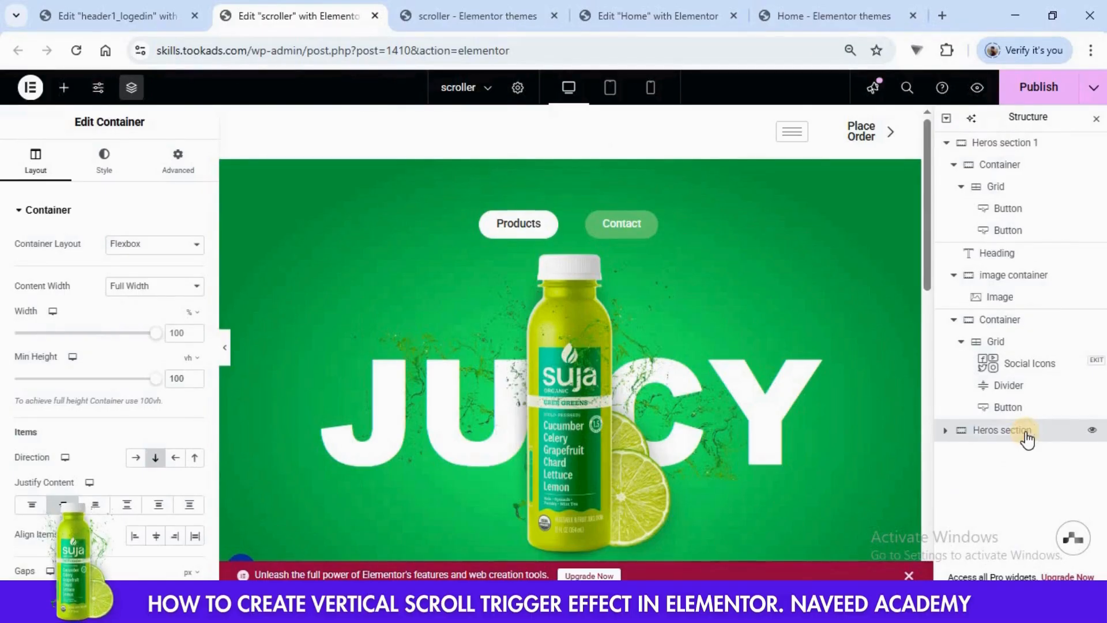
{"action": "key", "text": "BackSpace"}
{"action": "type", "text": "2"}
{"action": "left_click", "coordinate": [1021, 446]}
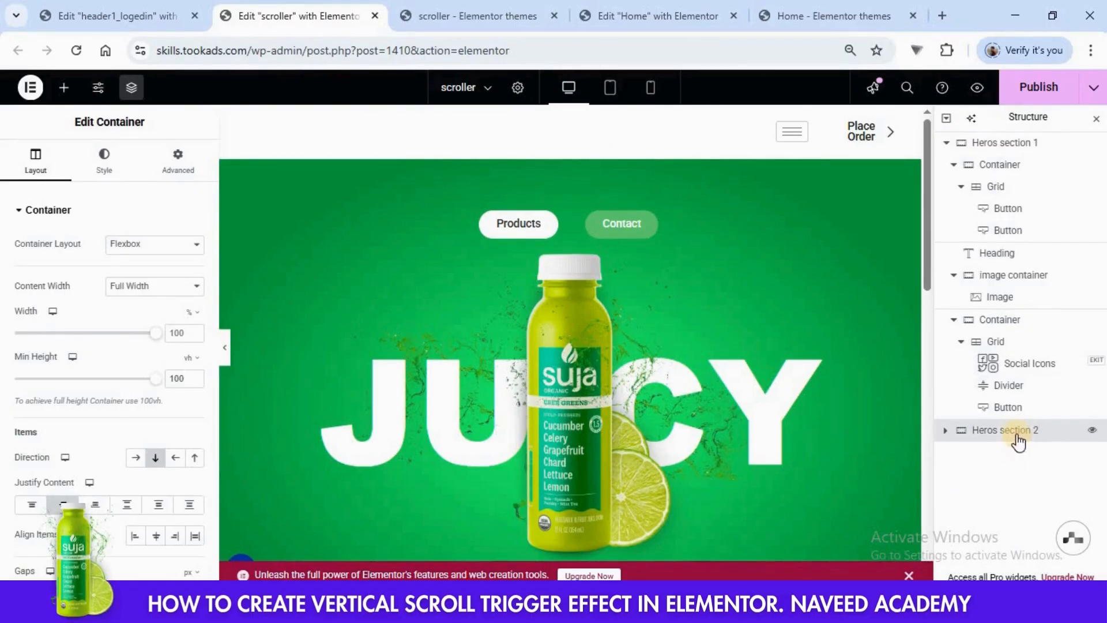
- Duplicate the Heros section 2 container and rename the copy "Heros section 3"
{"action": "right_click", "coordinate": [1018, 439]}
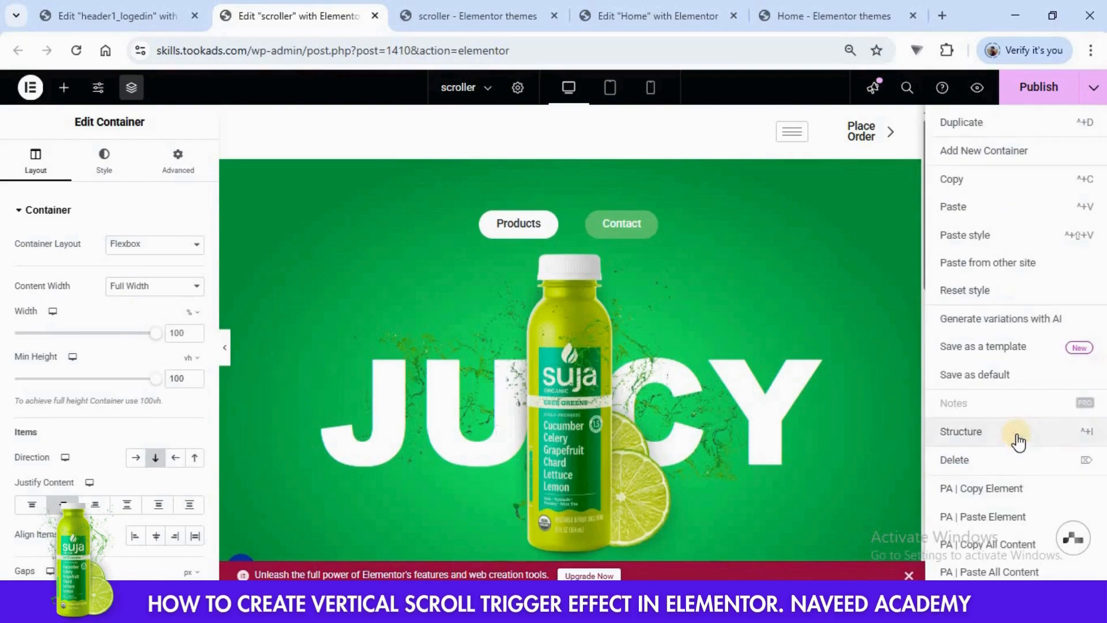
{"action": "left_click", "coordinate": [963, 123]}
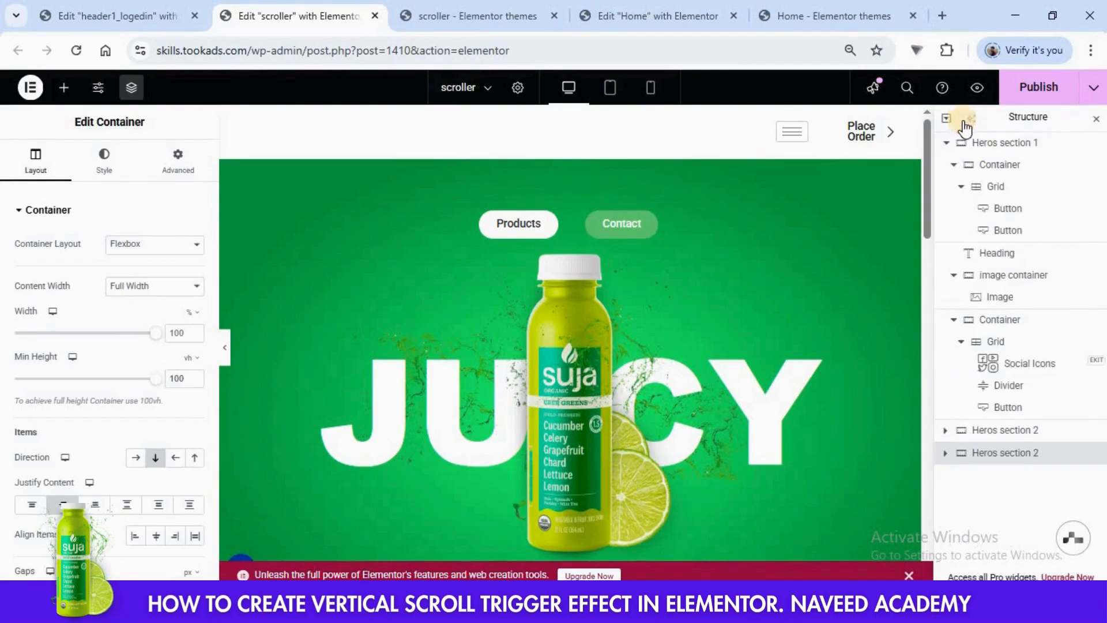
{"action": "double_click", "coordinate": [1003, 454]}
{"action": "type", "text": "3"}
{"action": "key", "text": "Return"}
- Set the first background gradient color of Heros section 2 to #7911AD, copied from Hero Section2 in the Home page editor
{"action": "left_click", "coordinate": [1013, 430]}
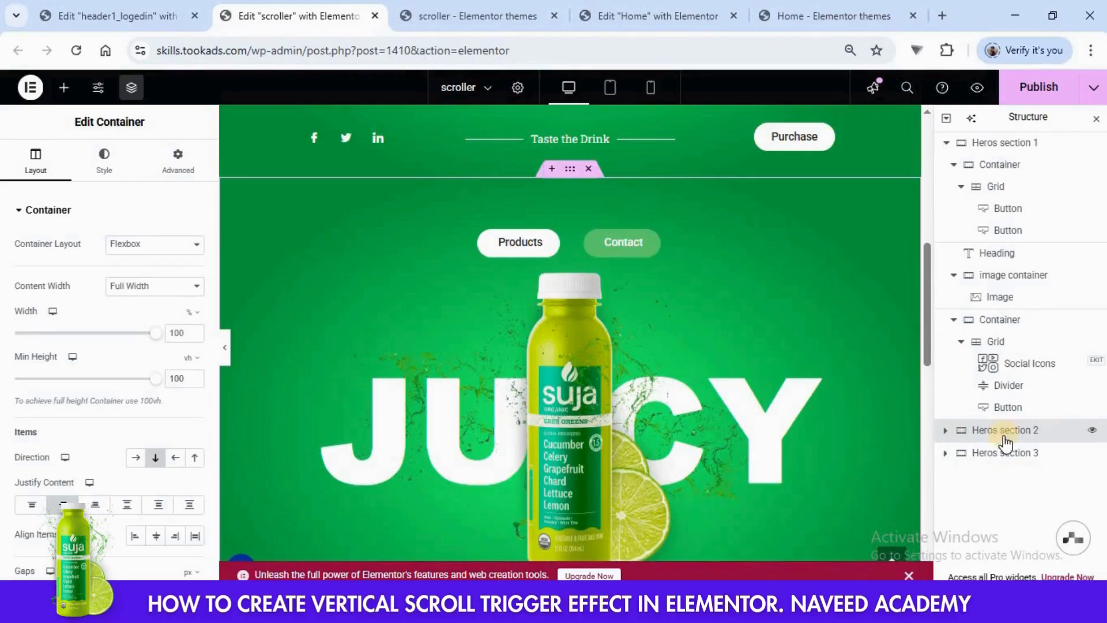
{"action": "left_click", "coordinate": [104, 168]}
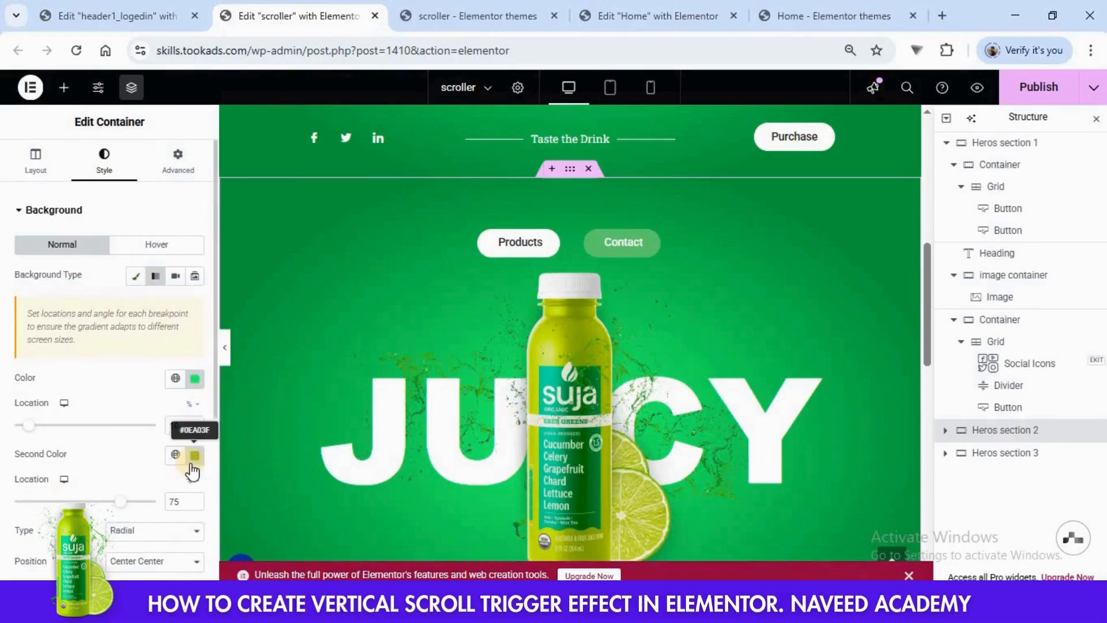
{"action": "left_click", "coordinate": [195, 378]}
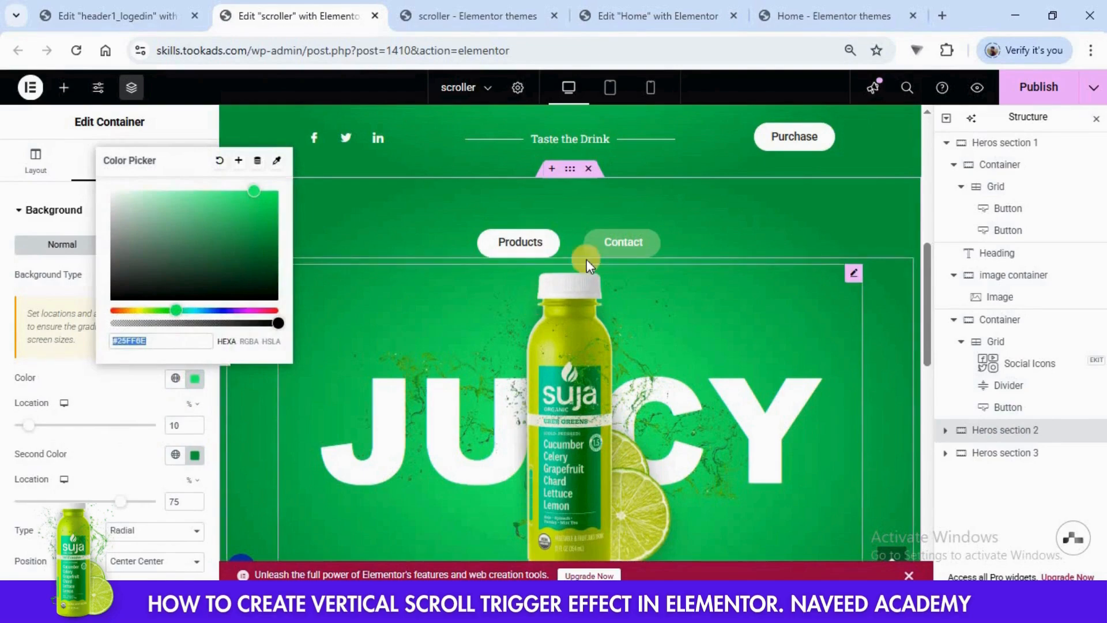
{"action": "left_click", "coordinate": [705, 20]}
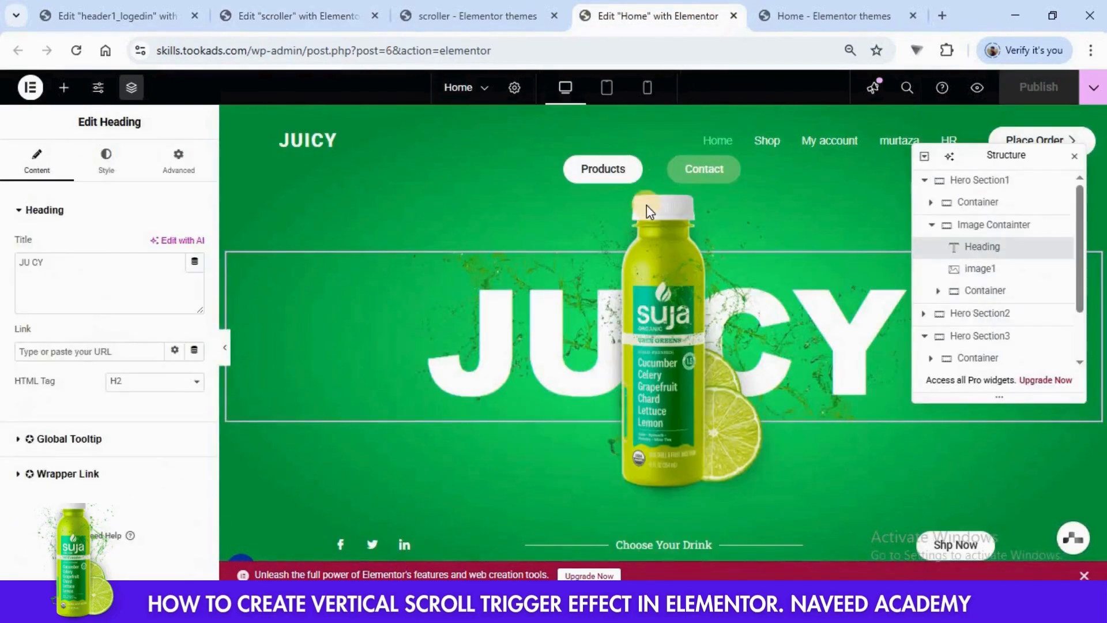
{"action": "left_click", "coordinate": [974, 317]}
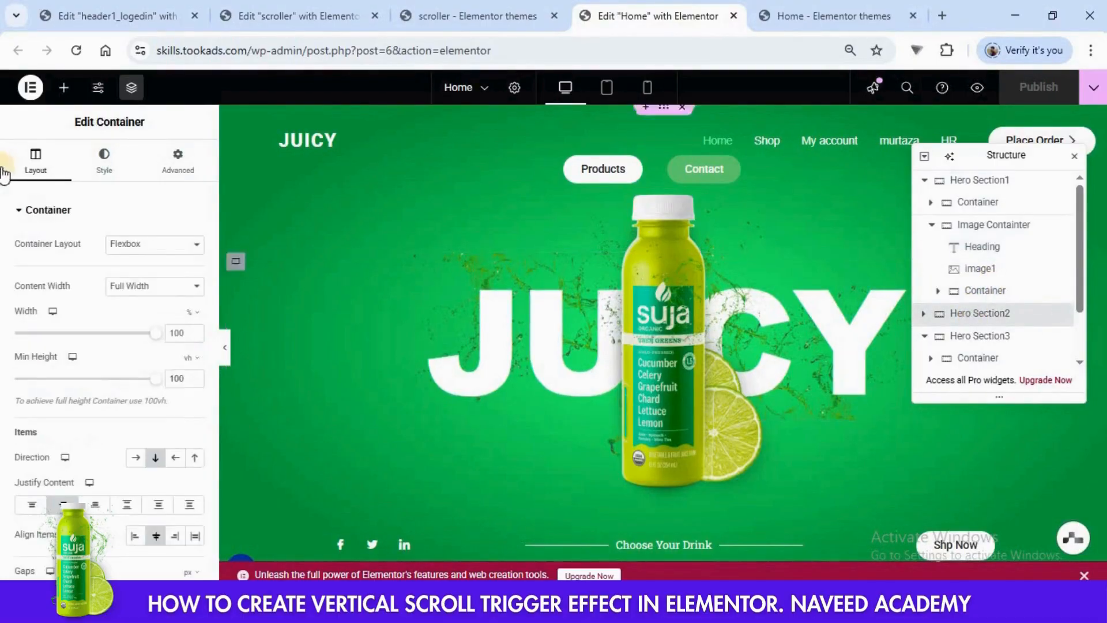
{"action": "left_click", "coordinate": [104, 164]}
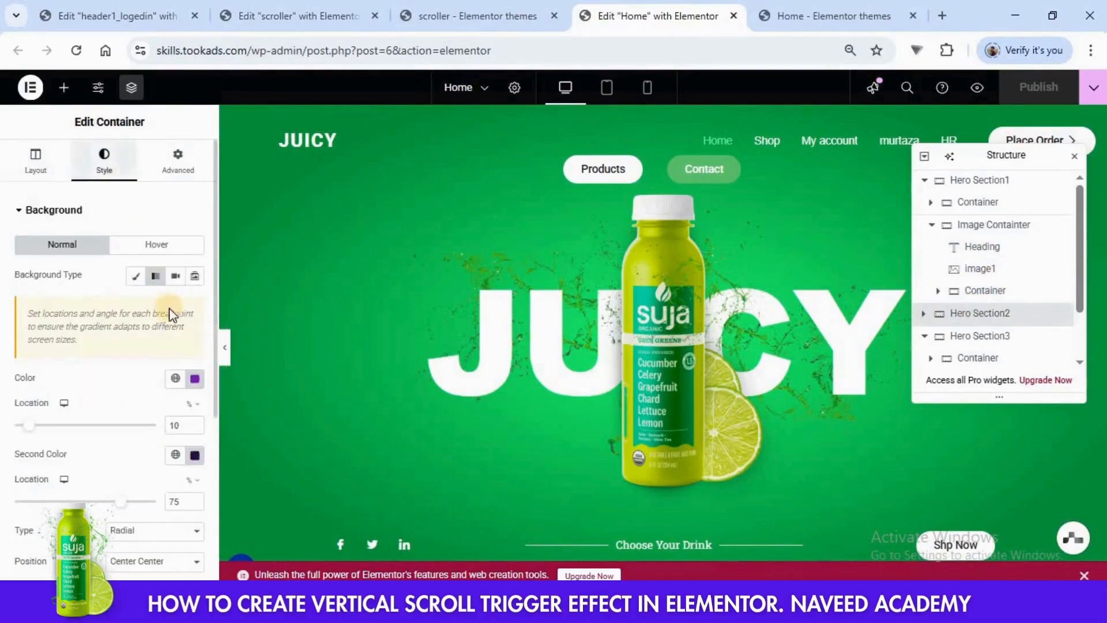
{"action": "left_click", "coordinate": [194, 381]}
{"action": "key", "text": "ctrl+c"}
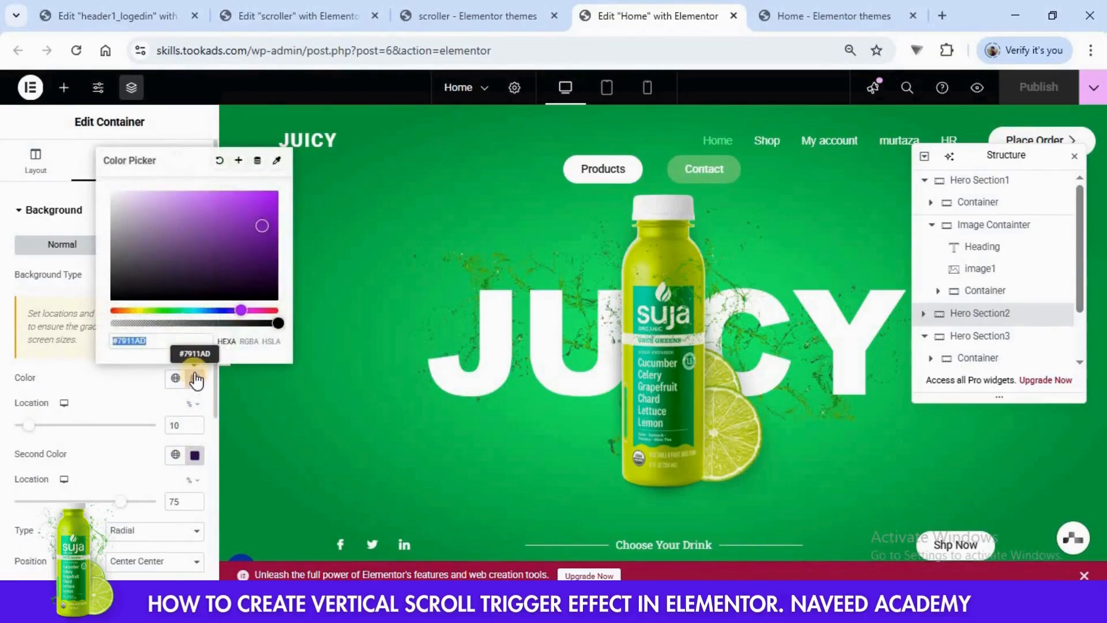
{"action": "left_click", "coordinate": [246, 12]}
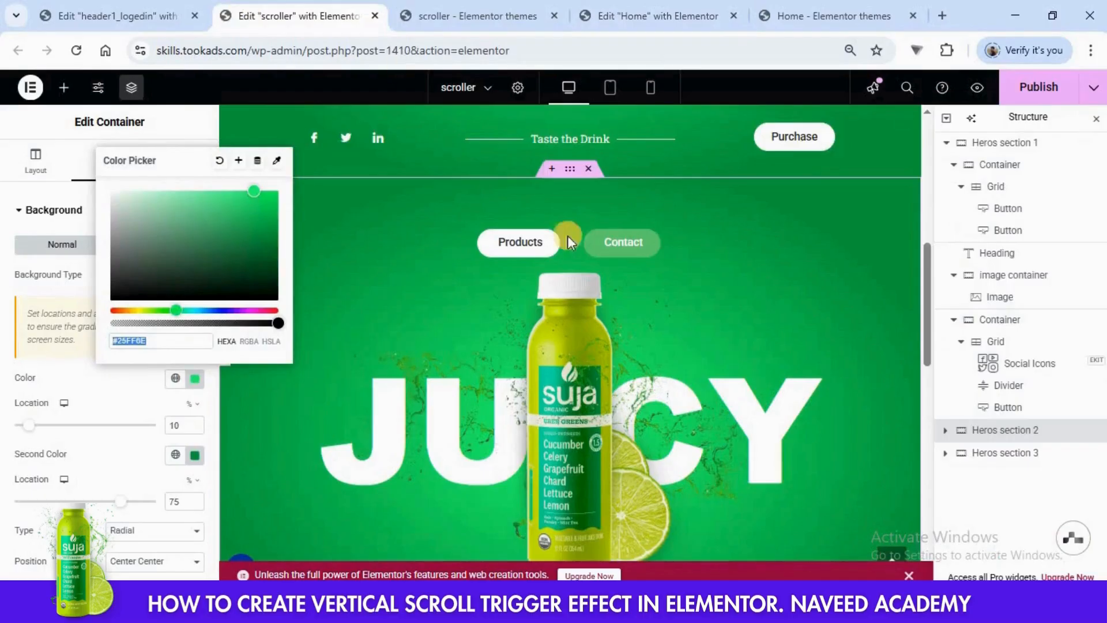
{"action": "key", "text": "ctrl+v"}
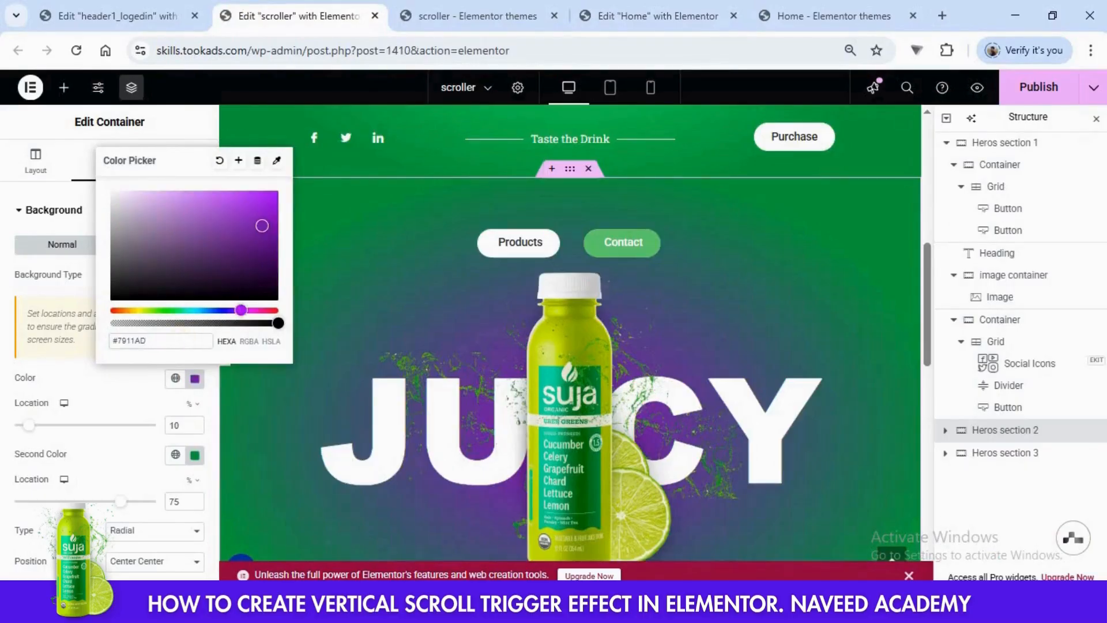
- Set the second background gradient color of Heros section 2 to #36074E, copied from Hero Section2 in the Home page editor
{"action": "left_click", "coordinate": [852, 15]}
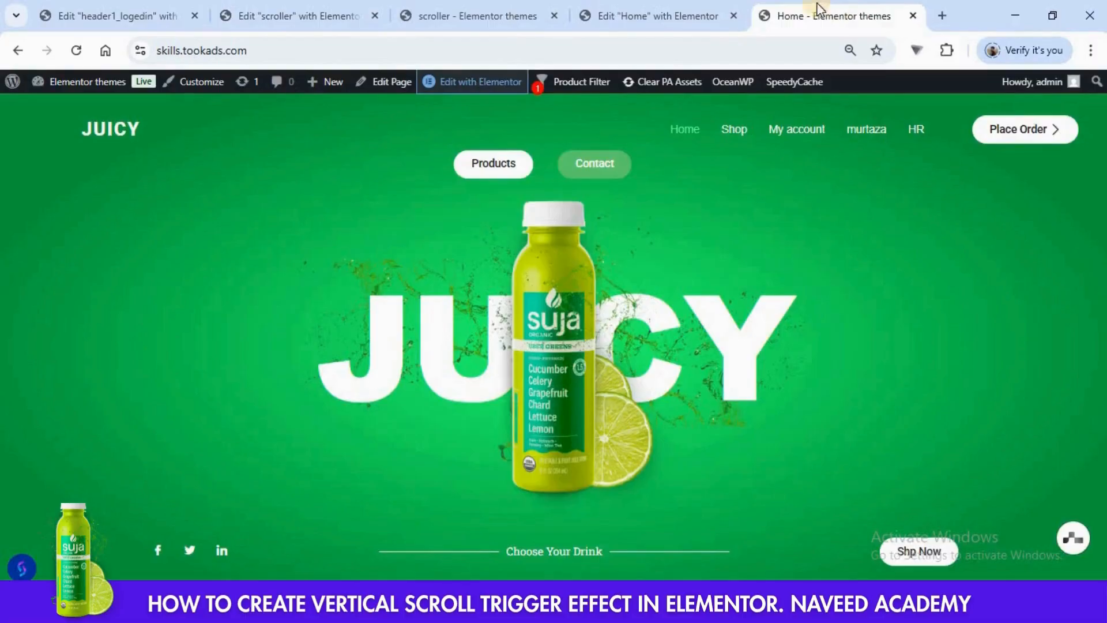
{"action": "left_click", "coordinate": [674, 13]}
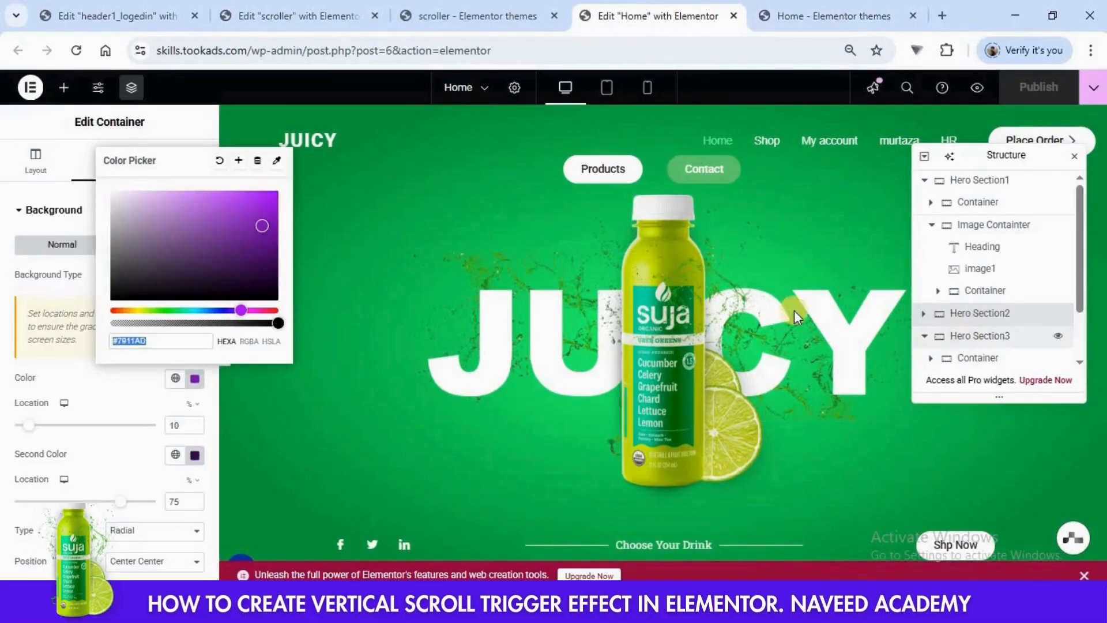
{"action": "left_click", "coordinate": [196, 458]}
{"action": "key", "text": "ctrl+c"}
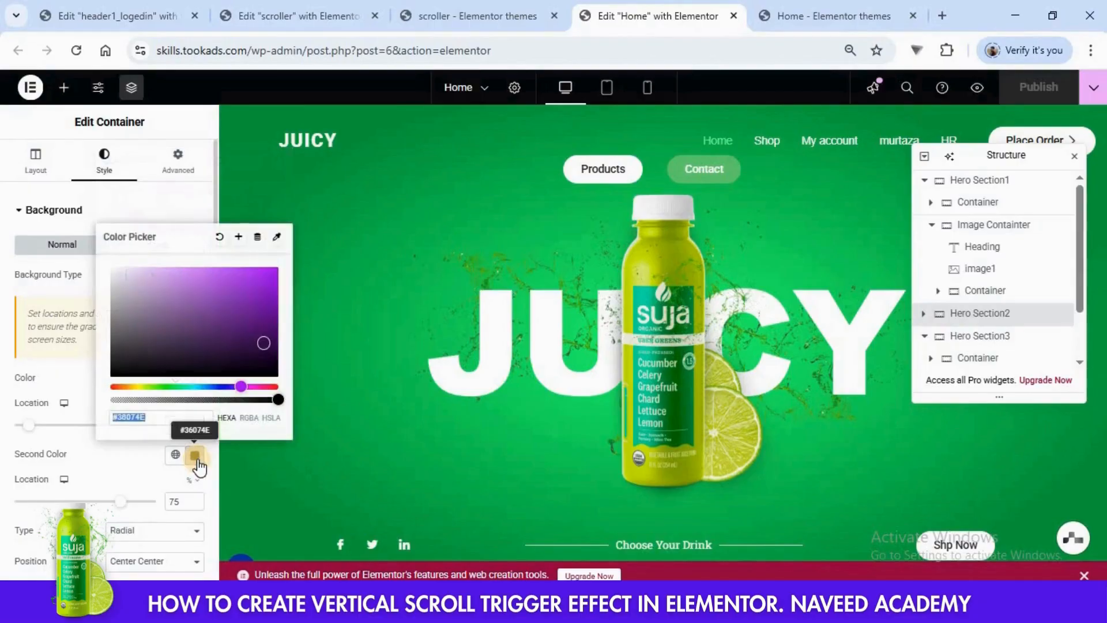
{"action": "left_click", "coordinate": [300, 16]}
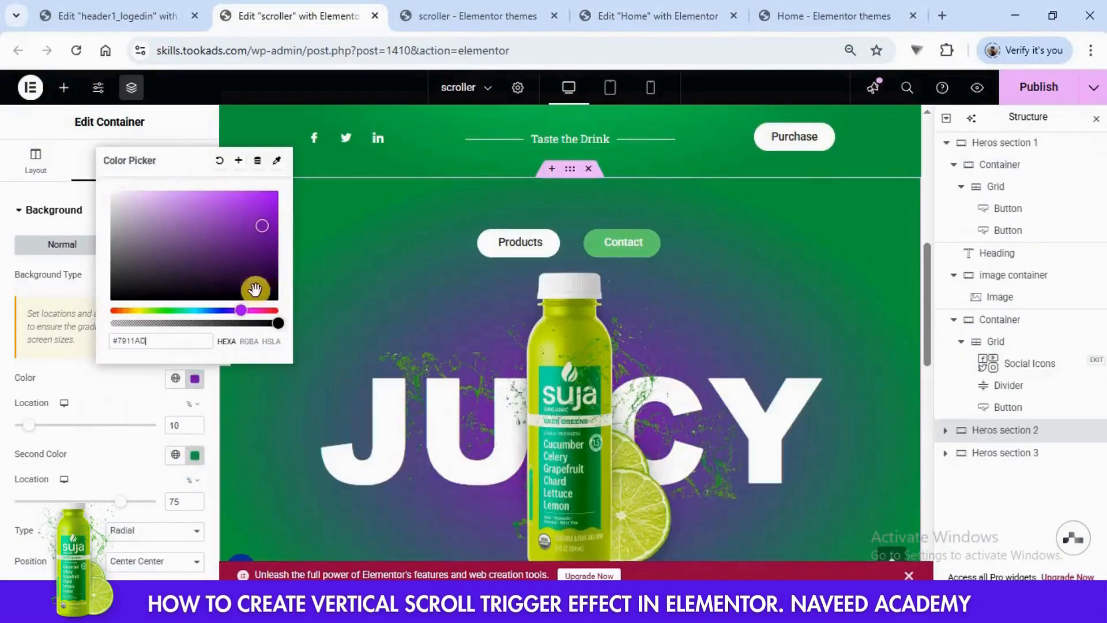
{"action": "left_click", "coordinate": [193, 456]}
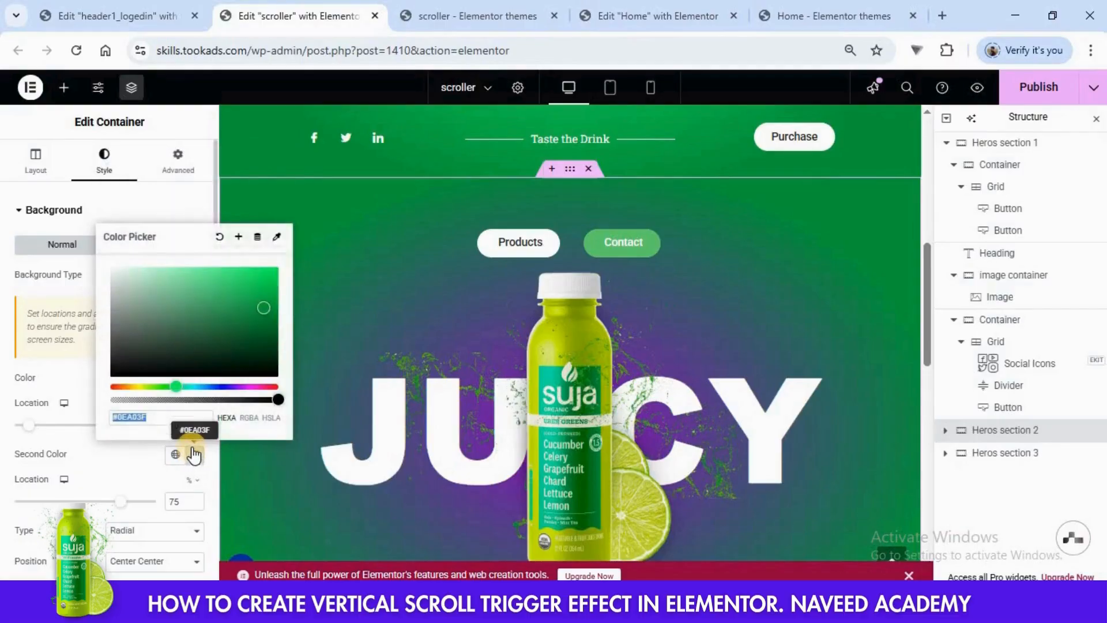
{"action": "key", "text": "ctrl+v"}
- Replace the bottle image in Heros section 2's image container with the pink and purple Gut Health bottle with blueberries from the media library
{"action": "left_click", "coordinate": [945, 430]}
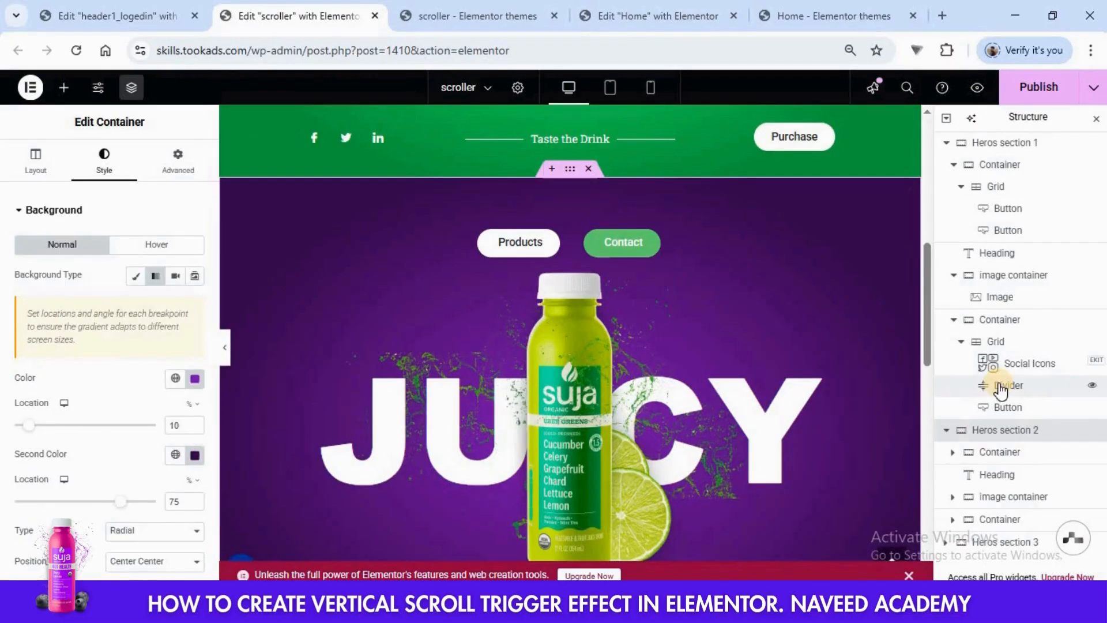
{"action": "left_click", "coordinate": [952, 499]}
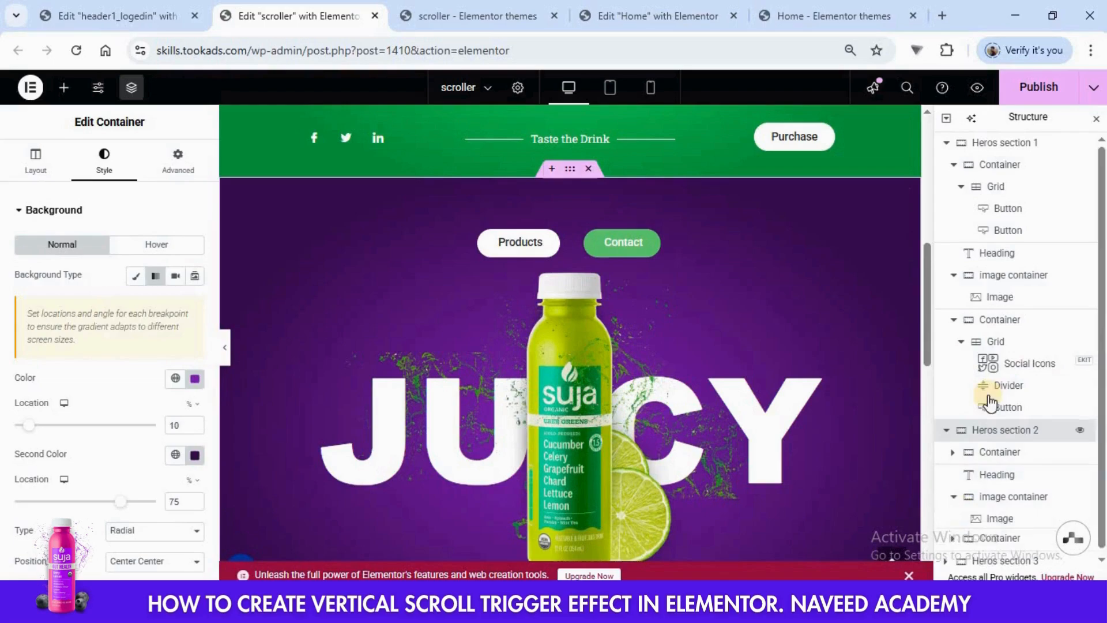
{"action": "left_click", "coordinate": [1000, 511]}
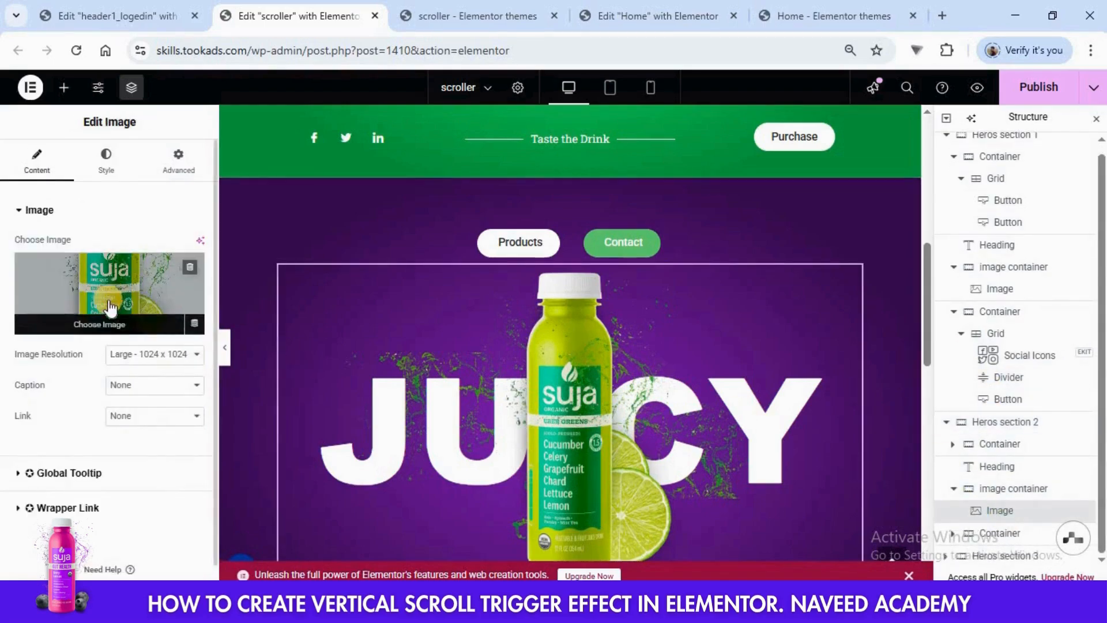
{"action": "left_click", "coordinate": [97, 324]}
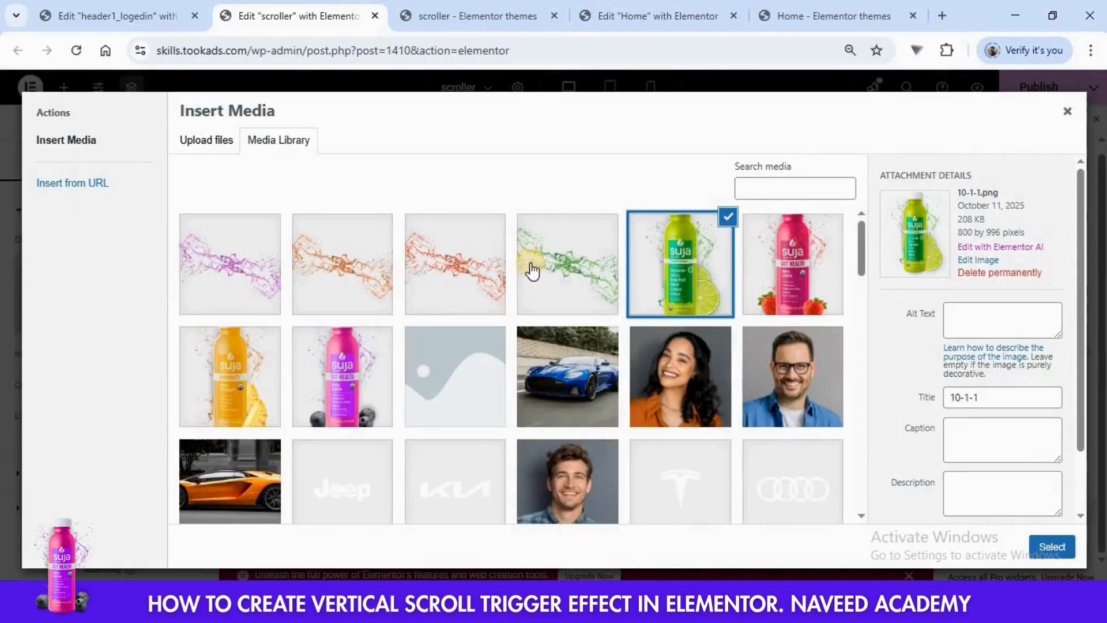
{"action": "left_click", "coordinate": [358, 352]}
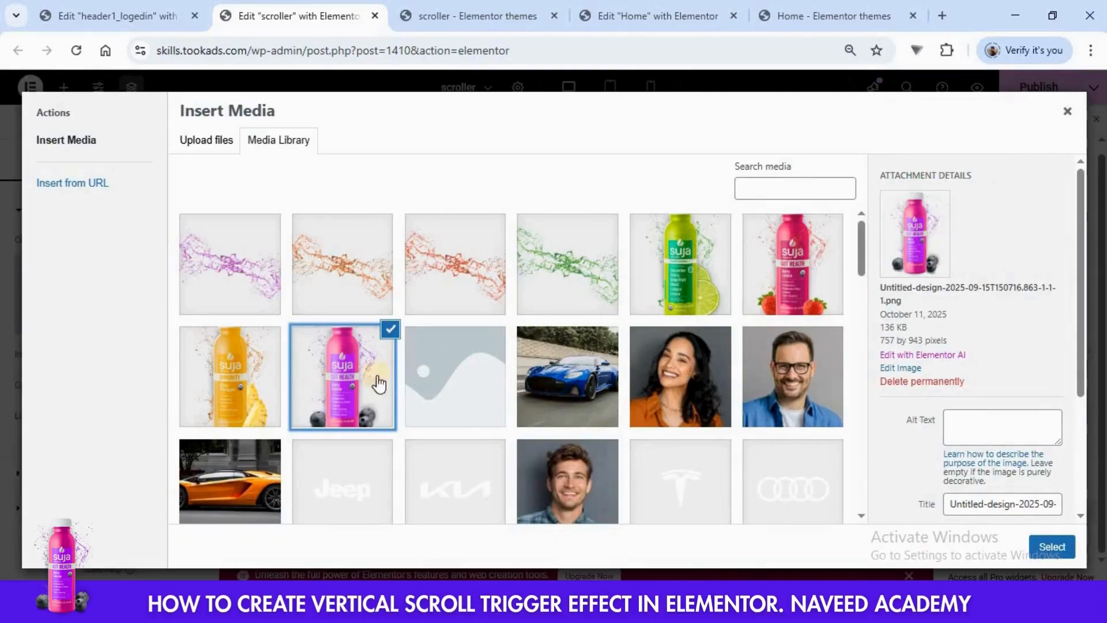
{"action": "left_click", "coordinate": [1050, 547]}
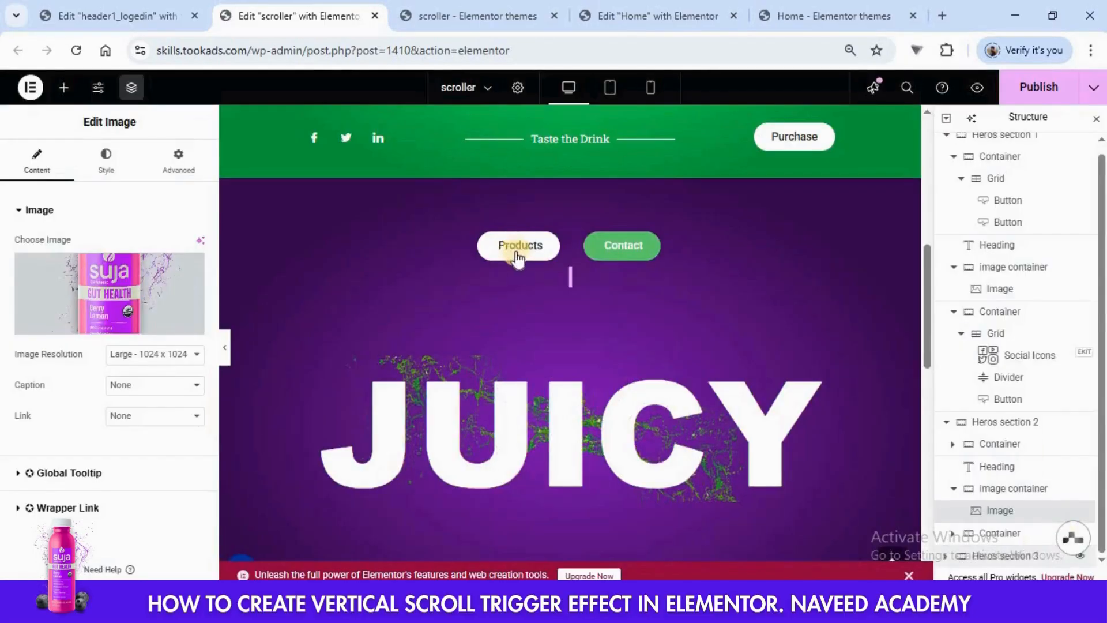
- Replace the green splash background image of the JUICY heading in Heros section 2 with the purple splash from the media library
{"action": "scroll", "coordinate": [621, 283], "scroll_direction": "up", "scroll_amount": 5}
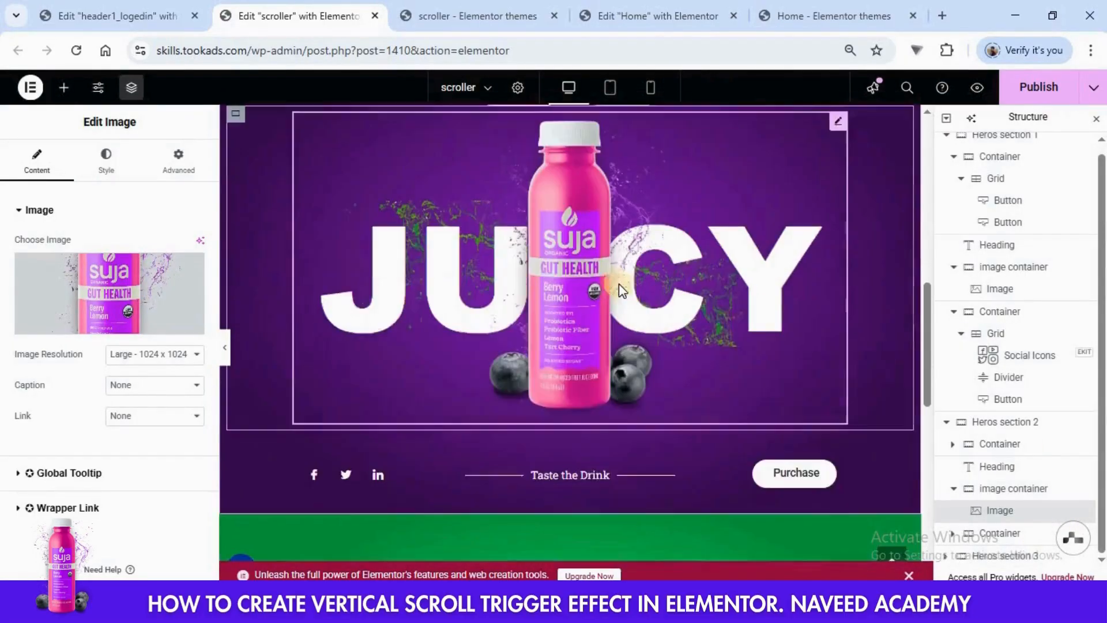
{"action": "scroll", "coordinate": [618, 284], "scroll_direction": "down", "scroll_amount": 5}
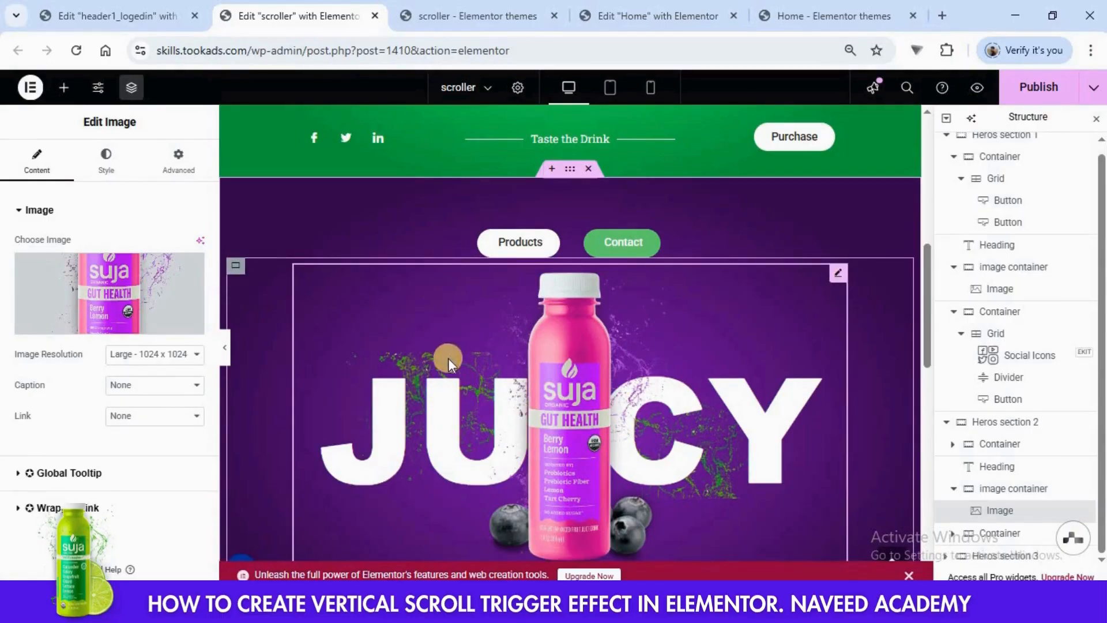
{"action": "left_click", "coordinate": [989, 470]}
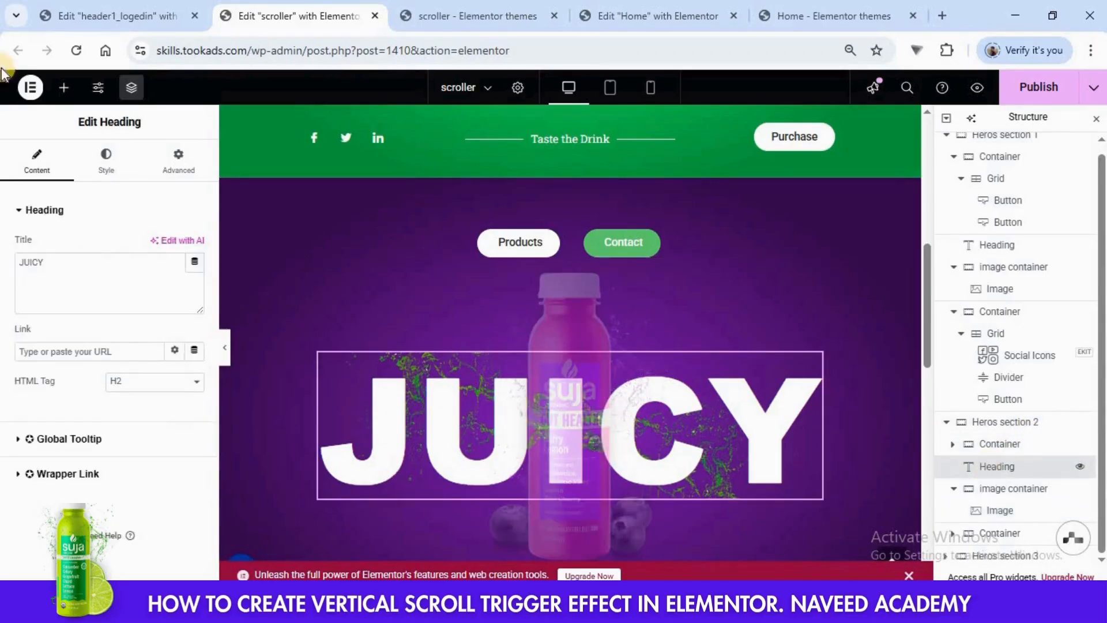
{"action": "left_click", "coordinate": [174, 166]}
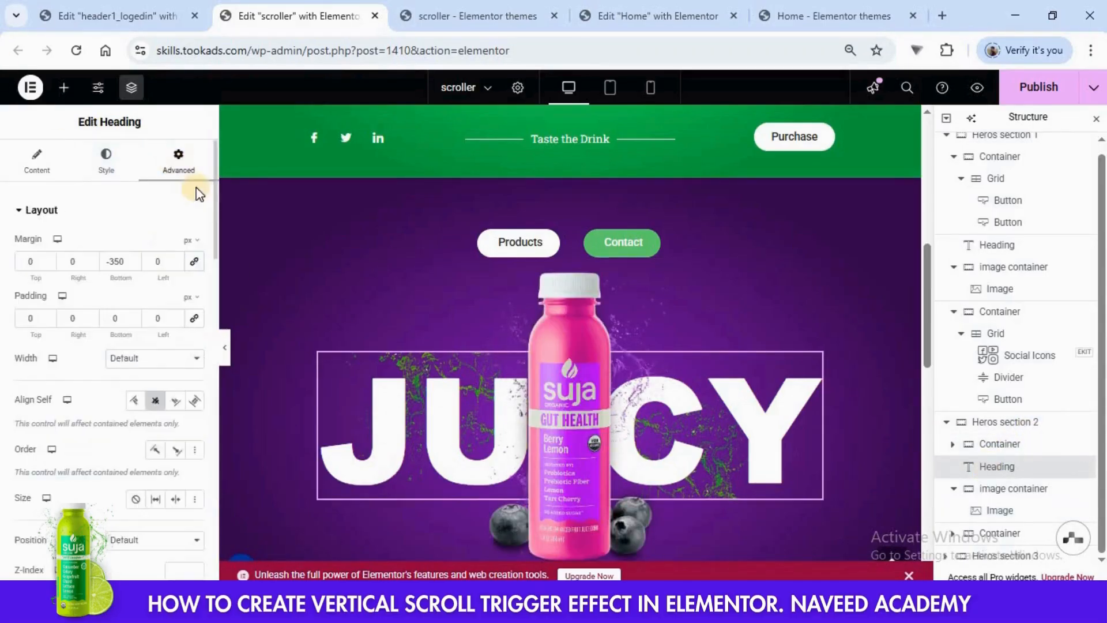
{"action": "scroll", "coordinate": [133, 369], "scroll_direction": "down", "scroll_amount": 10}
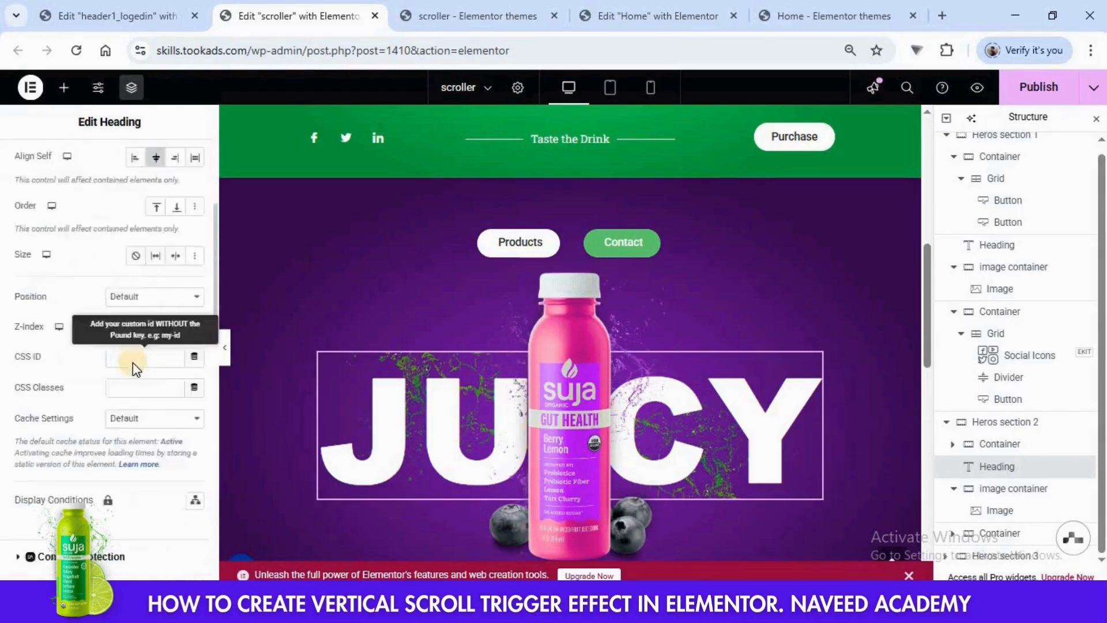
{"action": "scroll", "coordinate": [134, 372], "scroll_direction": "down", "scroll_amount": 1}
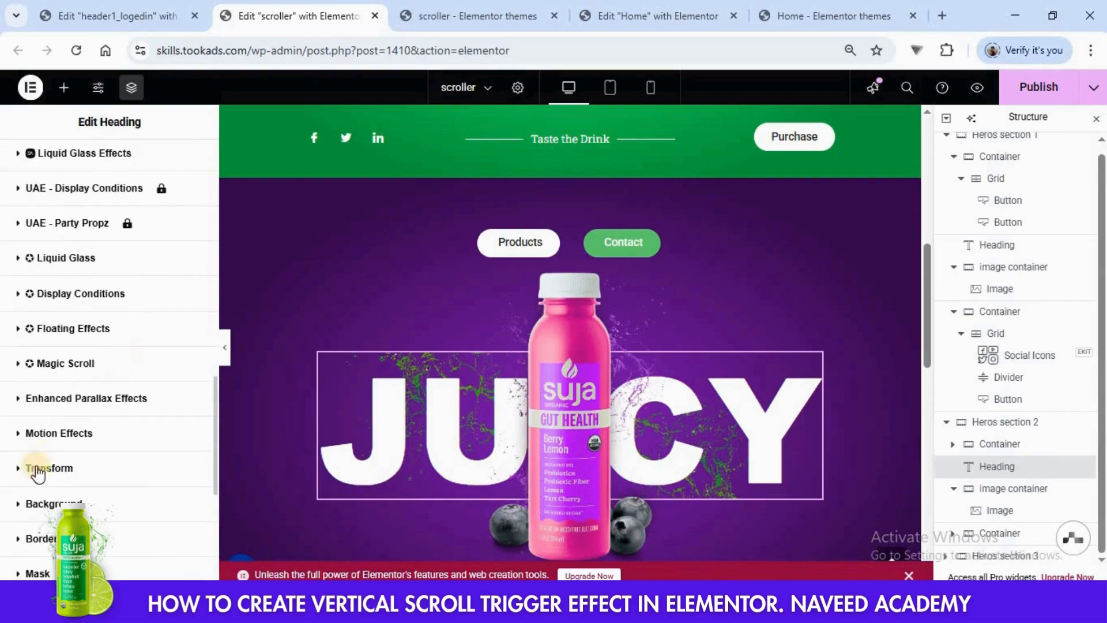
{"action": "scroll", "coordinate": [136, 345], "scroll_direction": "up", "scroll_amount": 6}
{"action": "scroll", "coordinate": [136, 345], "scroll_direction": "down", "scroll_amount": 8}
{"action": "left_click", "coordinate": [136, 349]}
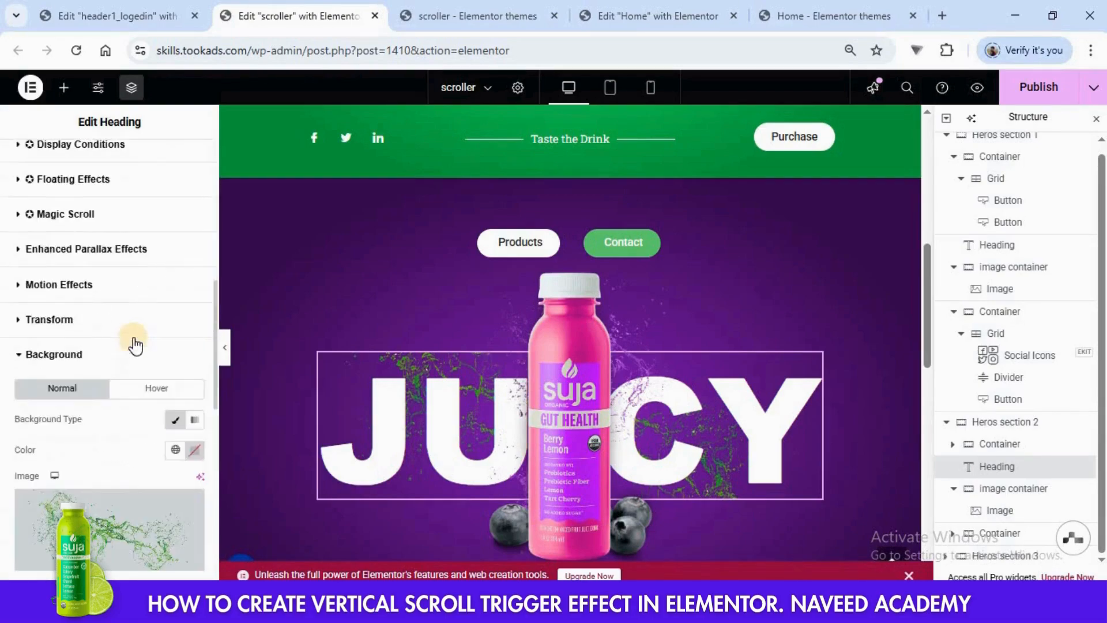
{"action": "scroll", "coordinate": [95, 524], "scroll_direction": "down", "scroll_amount": 2}
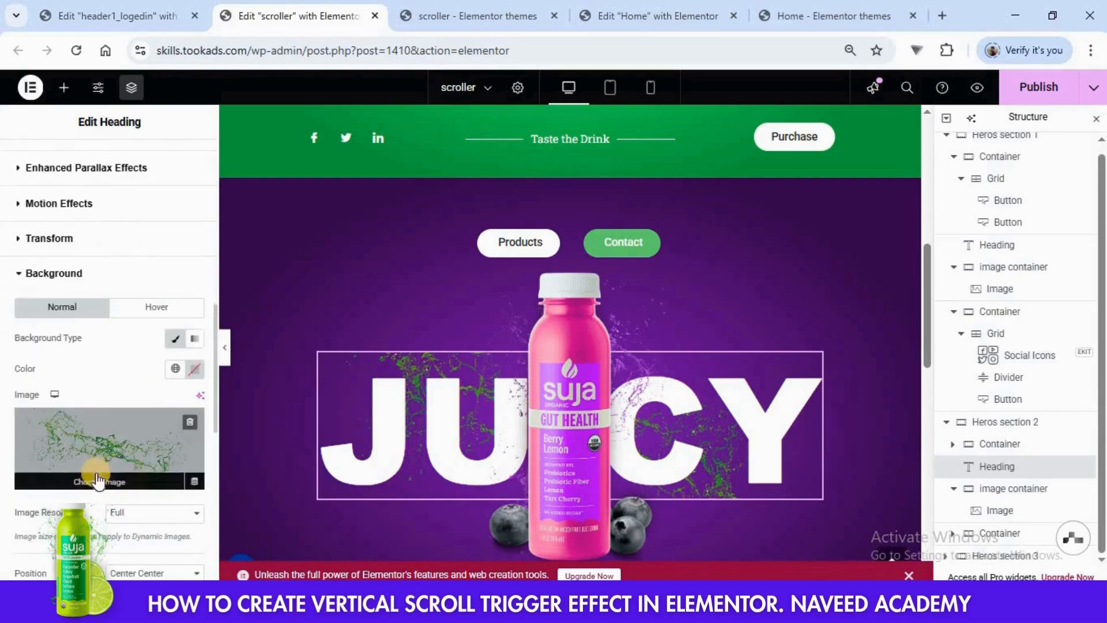
{"action": "left_click", "coordinate": [94, 477]}
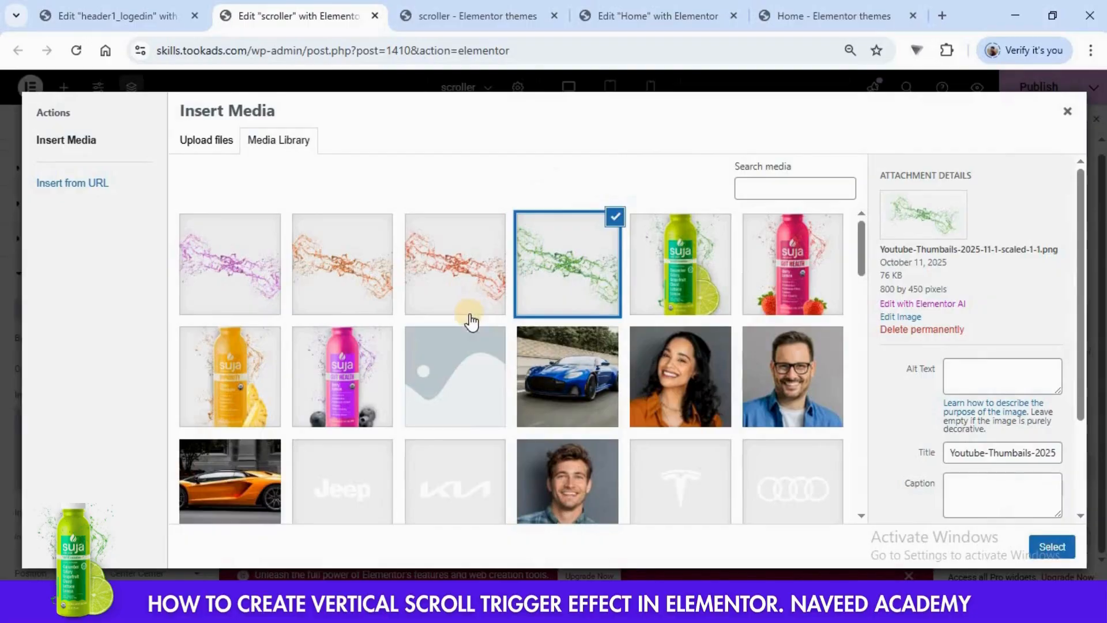
{"action": "left_click", "coordinate": [222, 282]}
{"action": "left_click", "coordinate": [1052, 547]}
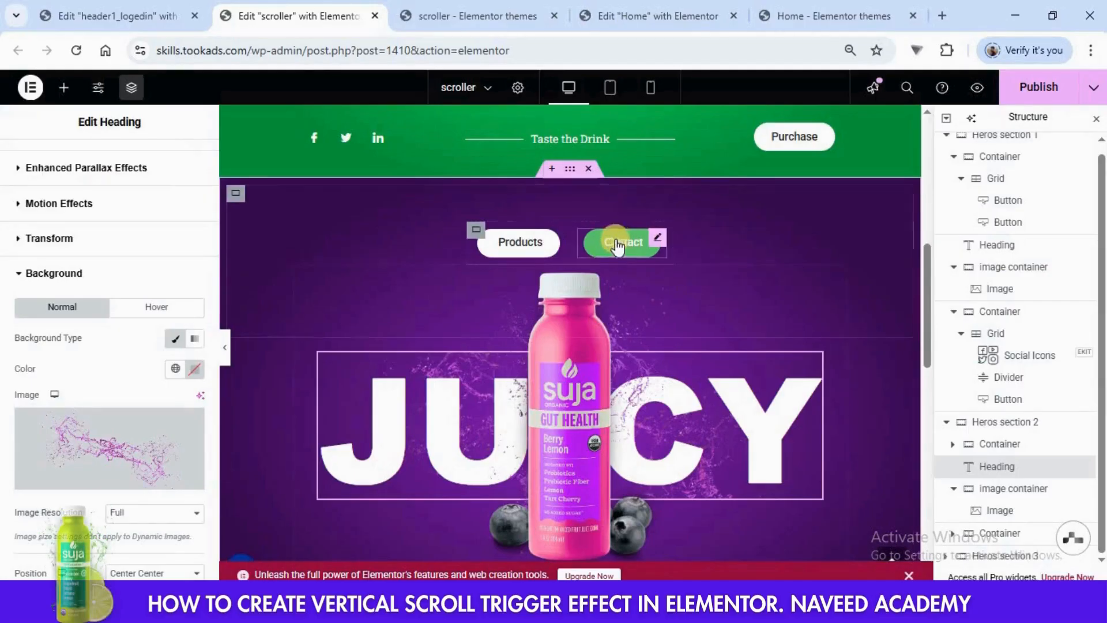
- Set the background color of the Contact button in Heros section 2 to #36074E
{"action": "left_click", "coordinate": [658, 238]}
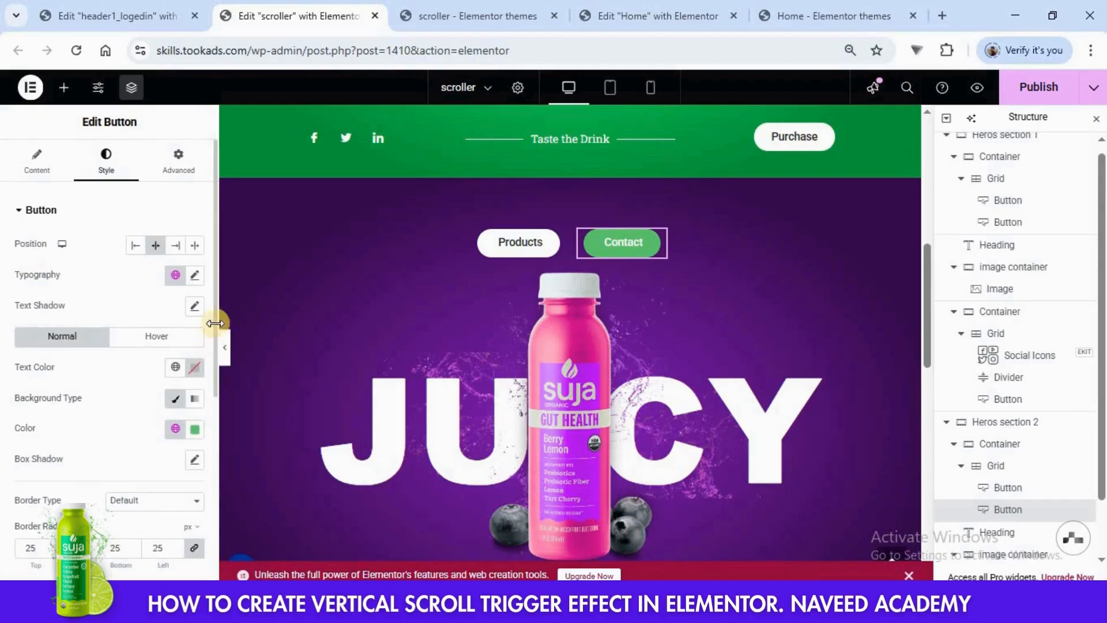
{"action": "left_click", "coordinate": [195, 429]}
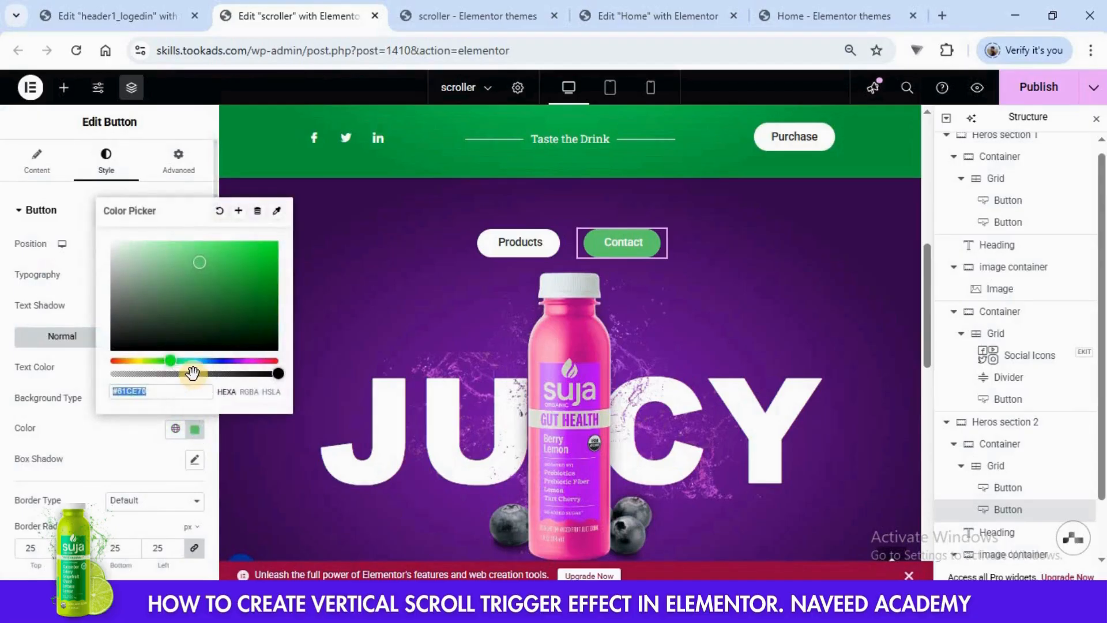
{"action": "type", "text": "#38074E"}
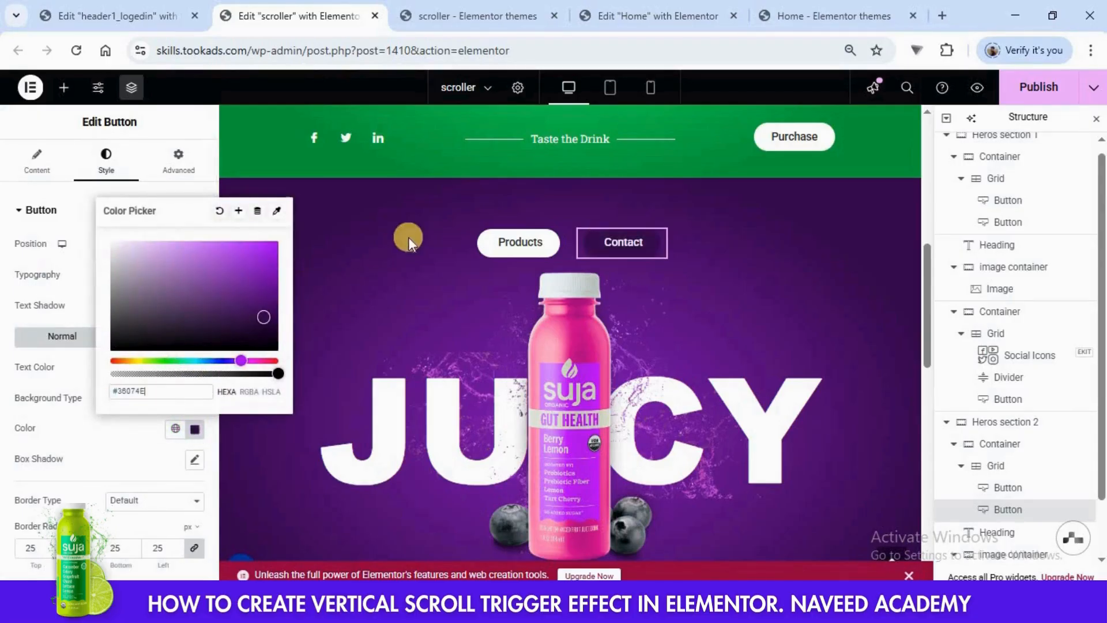
{"action": "left_click", "coordinate": [341, 388]}
- Set the first background gradient color of Heros section 3 to #FFD661, copied from Hero Section3 in the Home page editor
{"action": "scroll", "coordinate": [1019, 398], "scroll_direction": "down", "scroll_amount": 1}
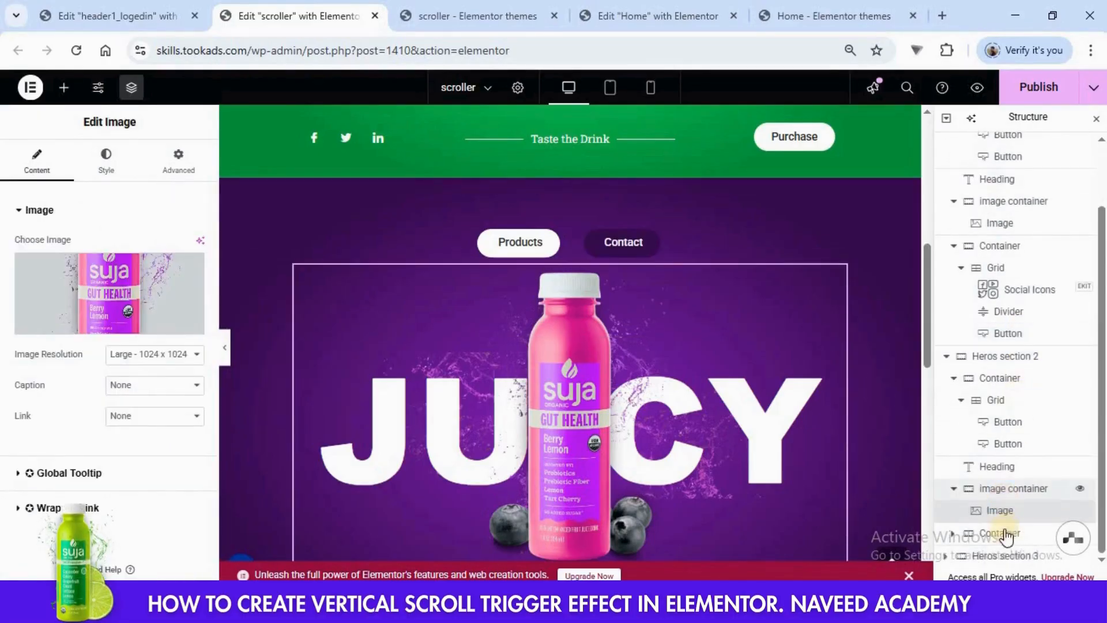
{"action": "left_click", "coordinate": [999, 557]}
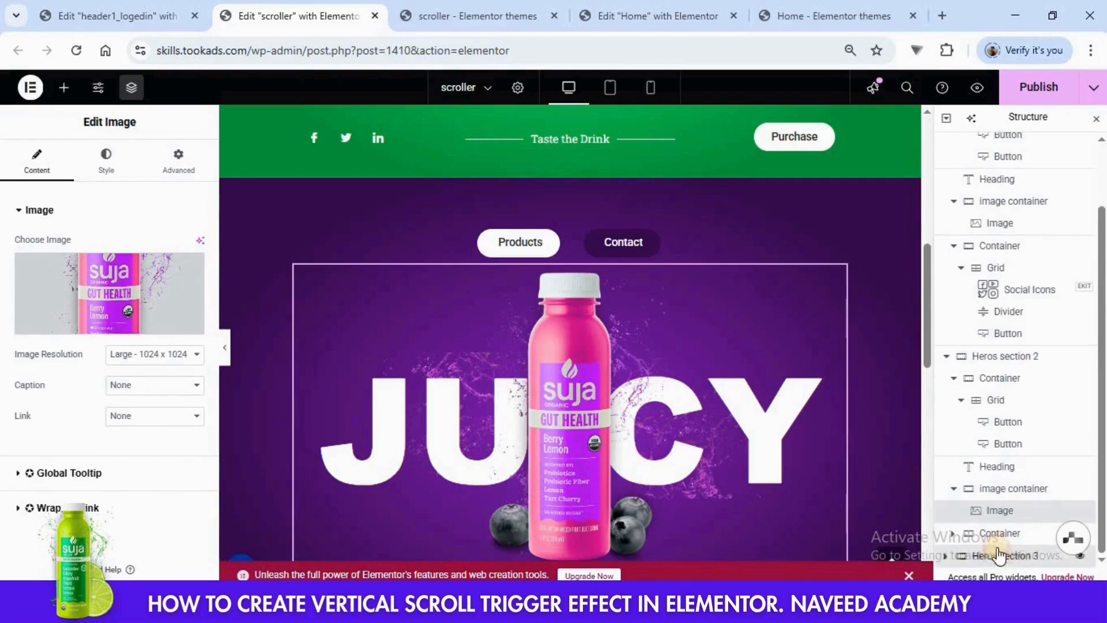
{"action": "left_click", "coordinate": [943, 557]}
{"action": "scroll", "coordinate": [996, 392], "scroll_direction": "down", "scroll_amount": 2}
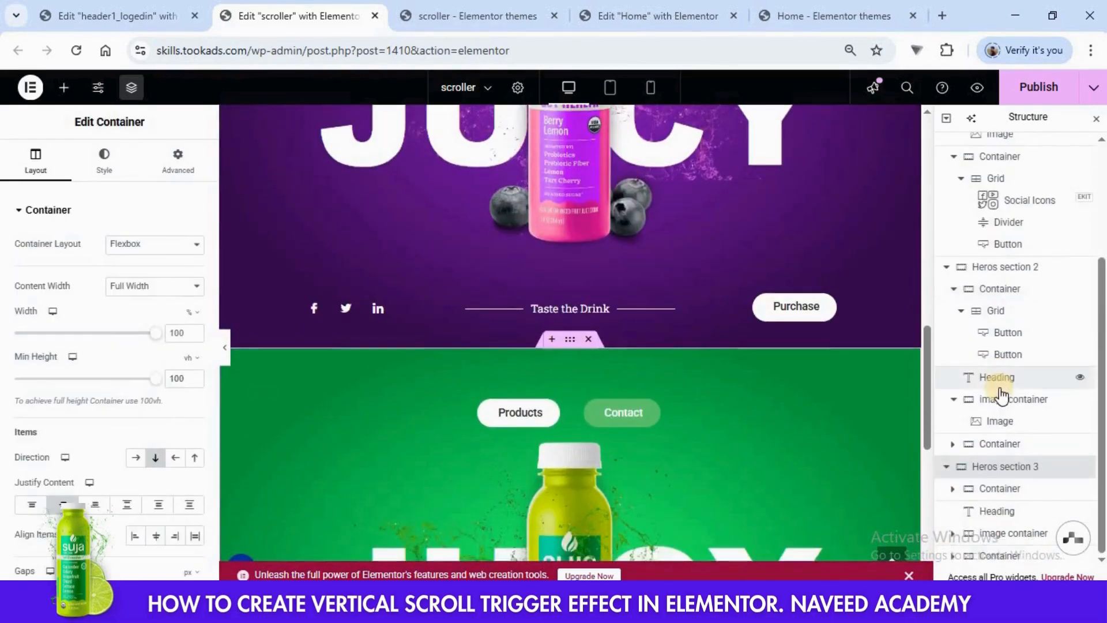
{"action": "left_click", "coordinate": [104, 166]}
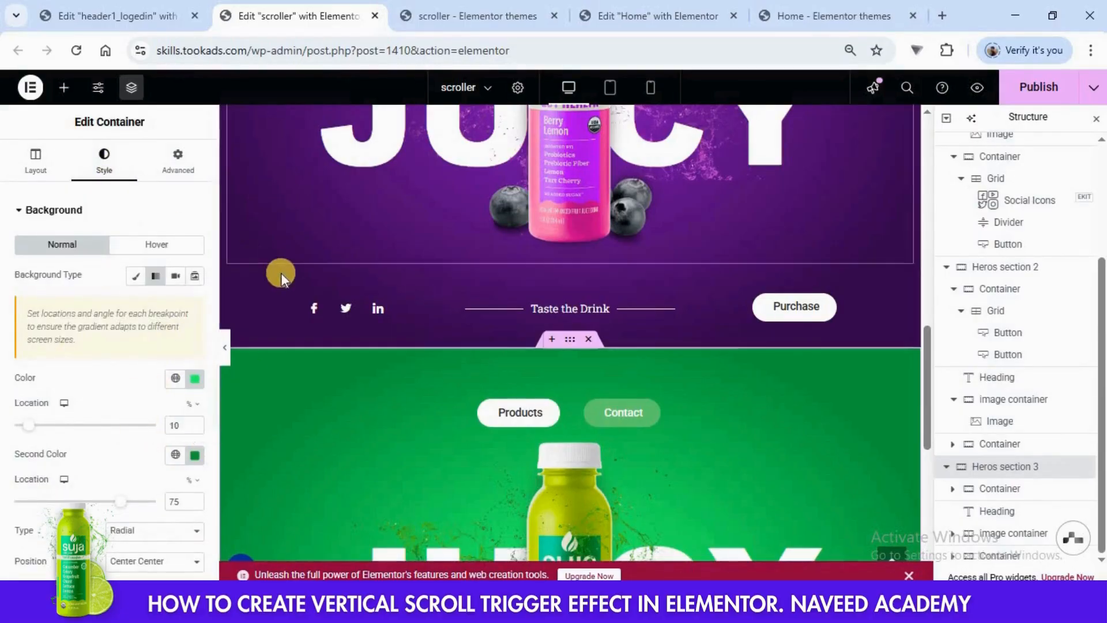
{"action": "left_click", "coordinate": [638, 16]}
{"action": "left_click", "coordinate": [977, 340]}
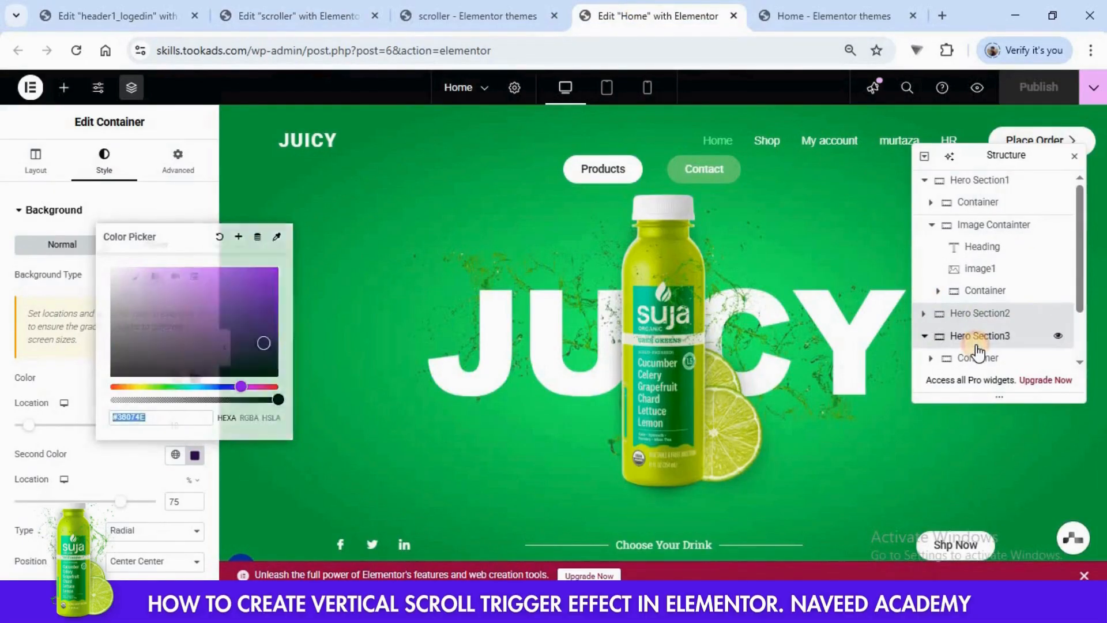
{"action": "left_click", "coordinate": [108, 167]}
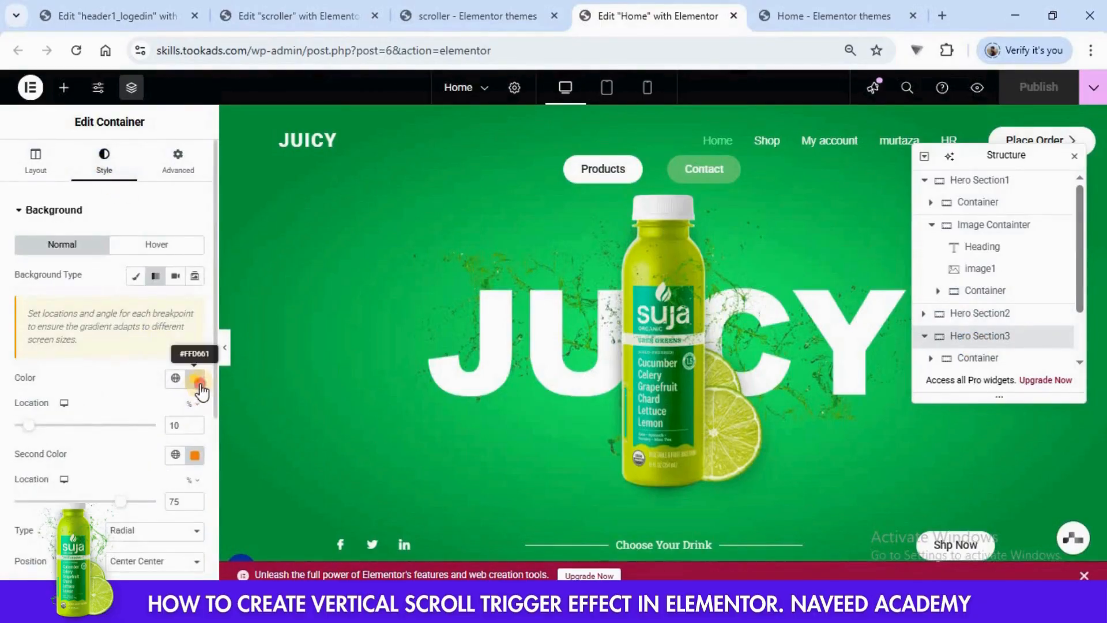
{"action": "left_click", "coordinate": [195, 378]}
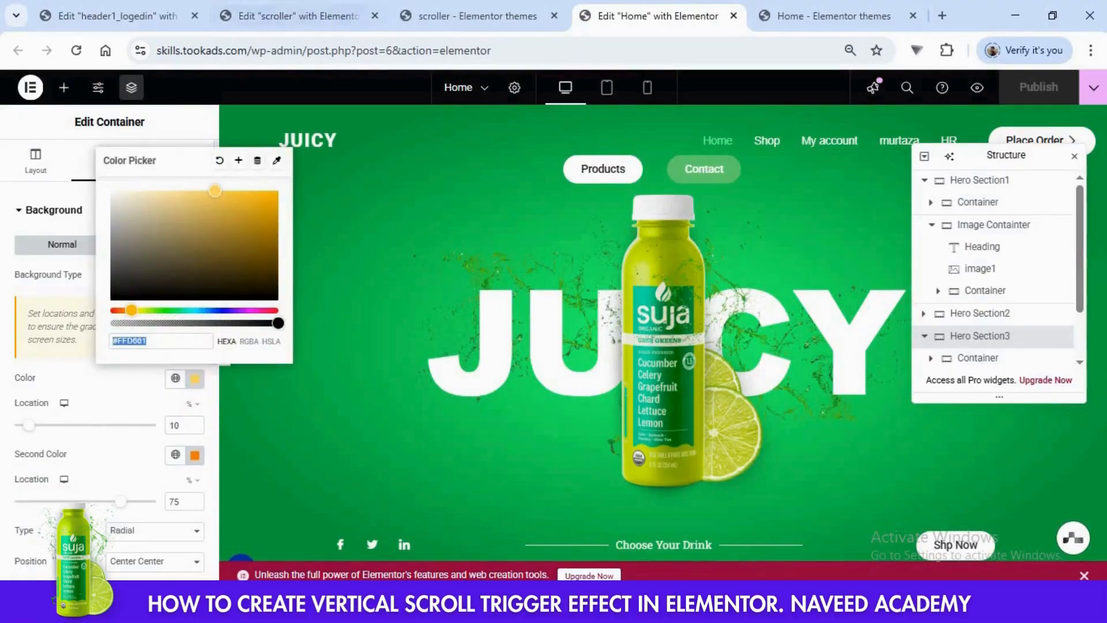
{"action": "left_click", "coordinate": [339, 16]}
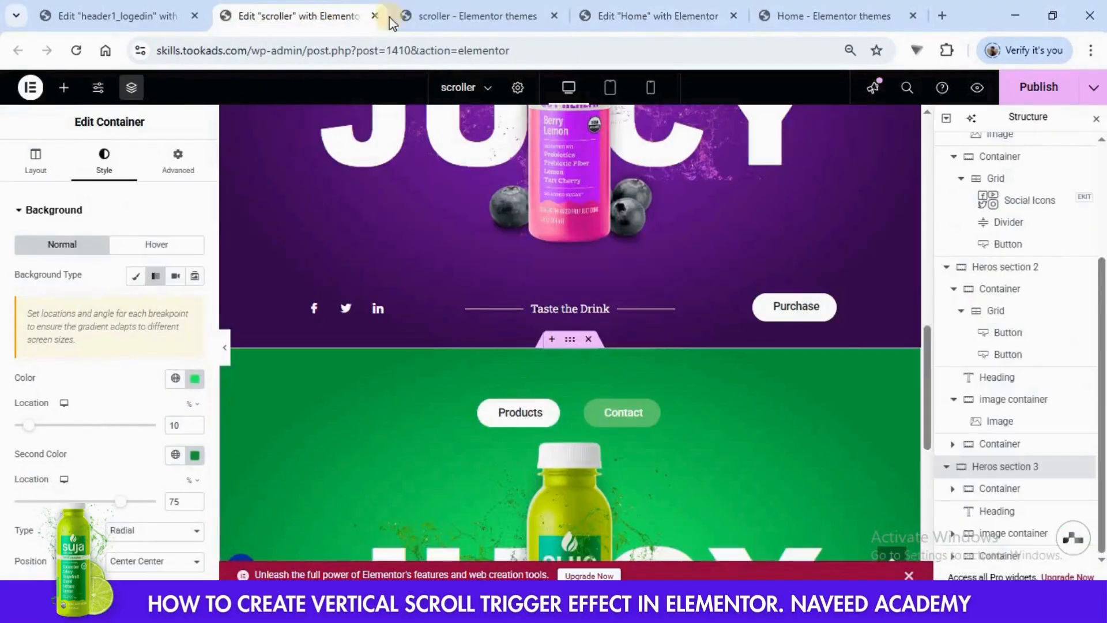
{"action": "left_click", "coordinate": [195, 378]}
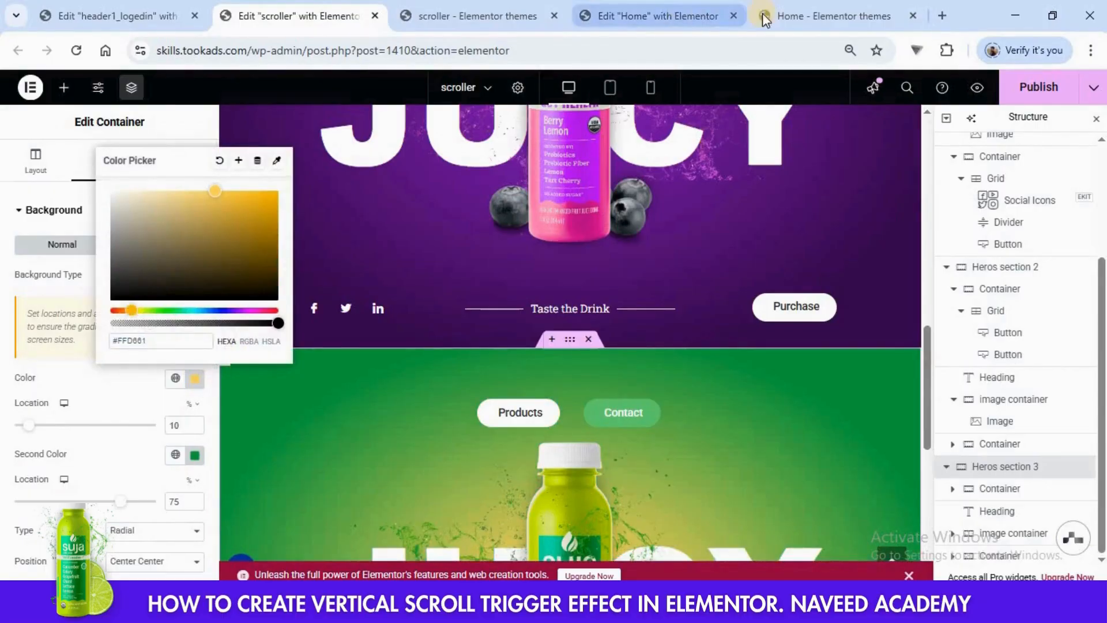
- Set the second background gradient color of Heros section 3 to #F37F06, copied from Hero Section3 in the Home page editor
{"action": "left_click", "coordinate": [711, 12]}
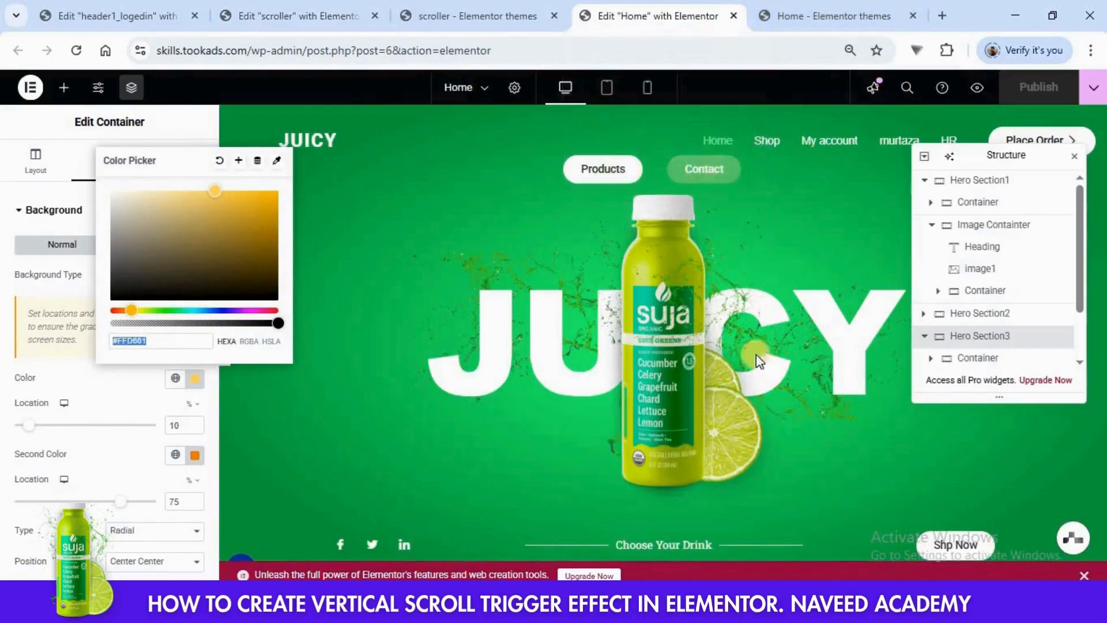
{"action": "left_click", "coordinate": [196, 456]}
{"action": "left_click", "coordinate": [287, 17]}
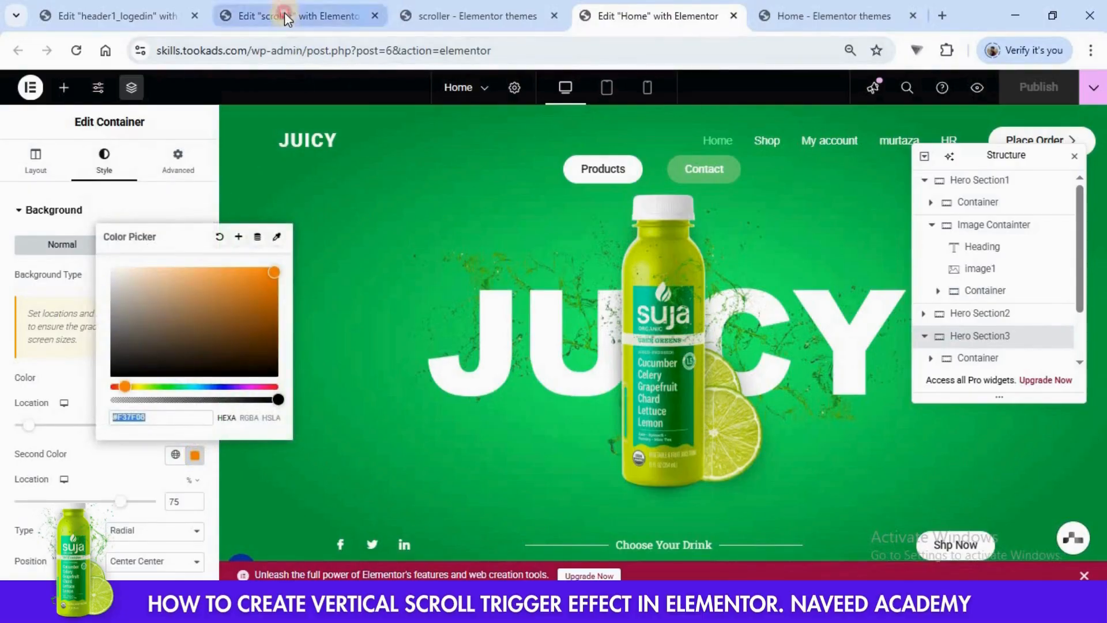
{"action": "left_click", "coordinate": [196, 458]}
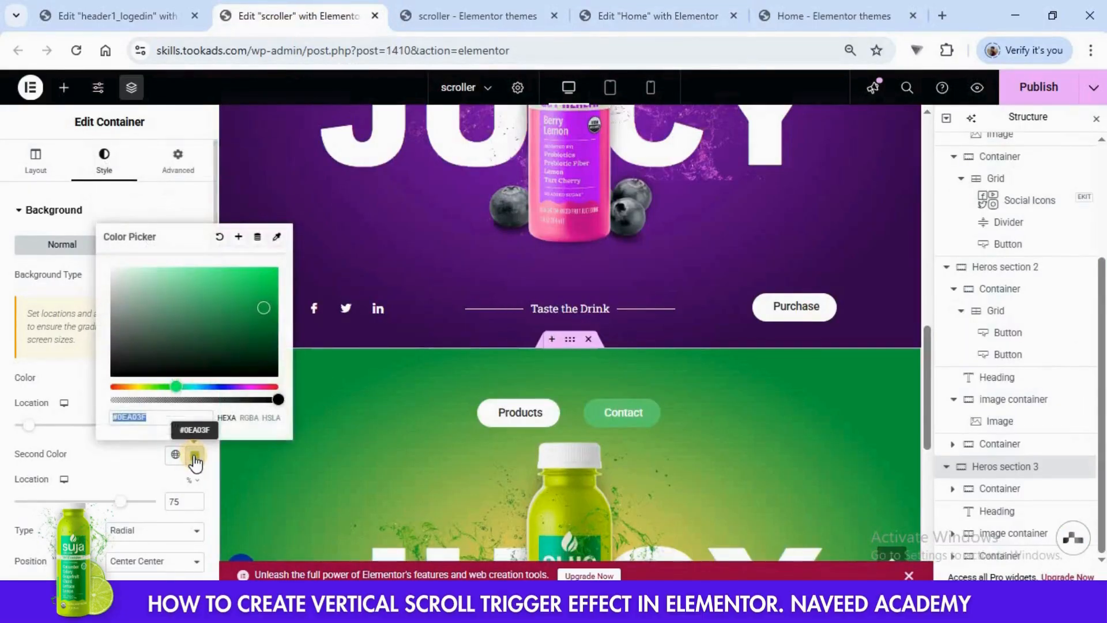
{"action": "type", "text": "#F37F06"}
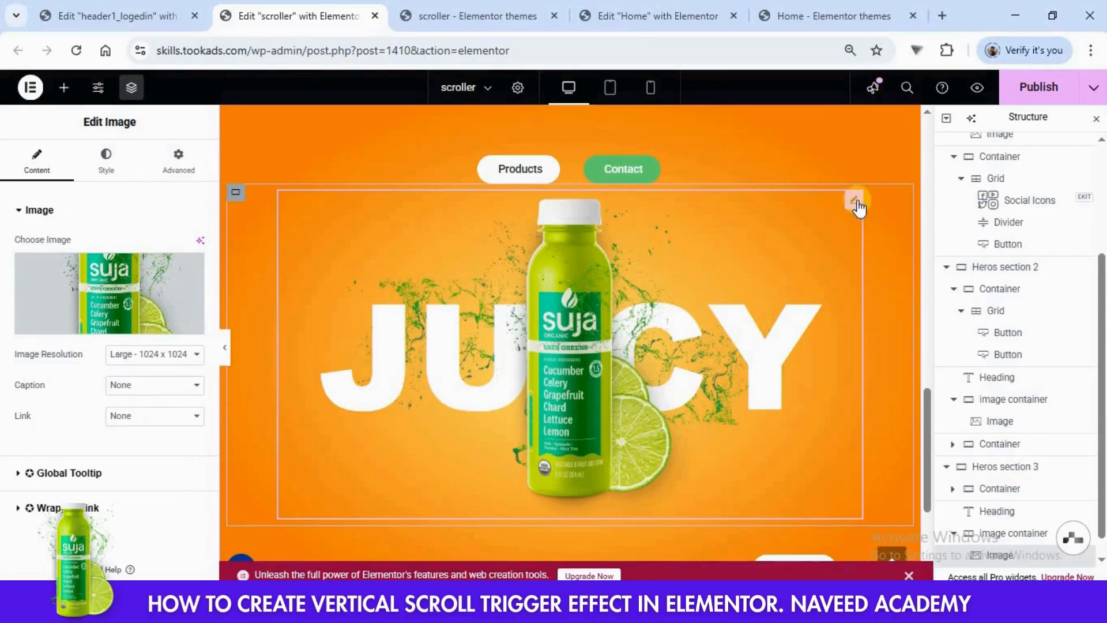
- Replace the bottle image in Heros section 3 with the orange Immunity bottle with pineapple from the media library
{"action": "left_click", "coordinate": [95, 320]}
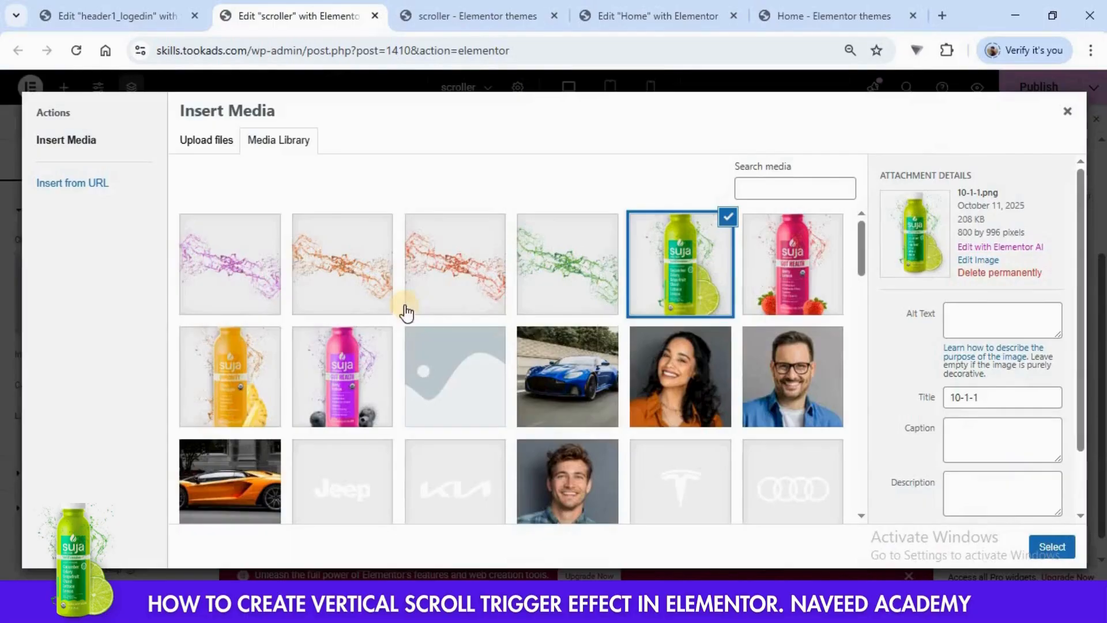
{"action": "left_click", "coordinate": [269, 362]}
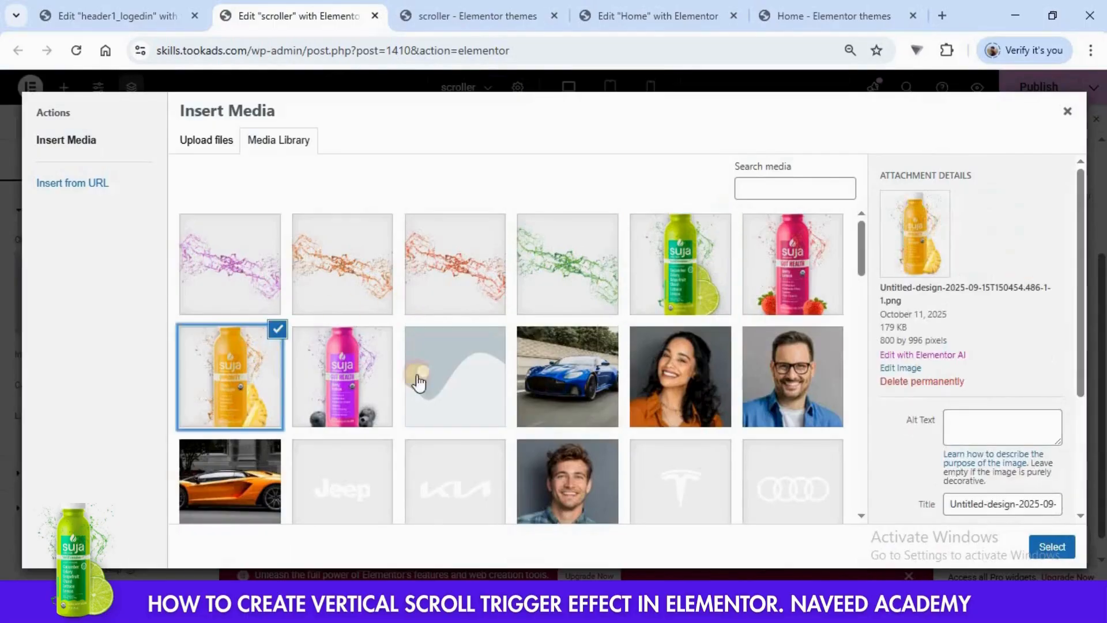
{"action": "left_click", "coordinate": [1044, 550]}
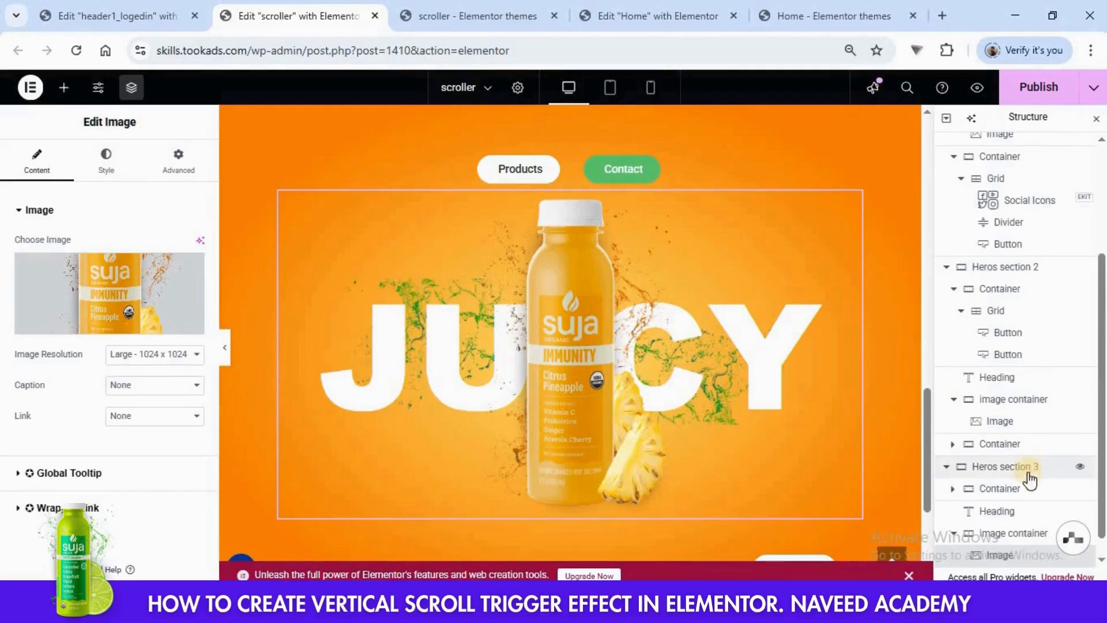
- Replace the background image of the JUICY heading in Heros section 3 with the orange splash from the media library
{"action": "scroll", "coordinate": [1011, 445], "scroll_direction": "down", "scroll_amount": 1}
{"action": "left_click", "coordinate": [991, 490]}
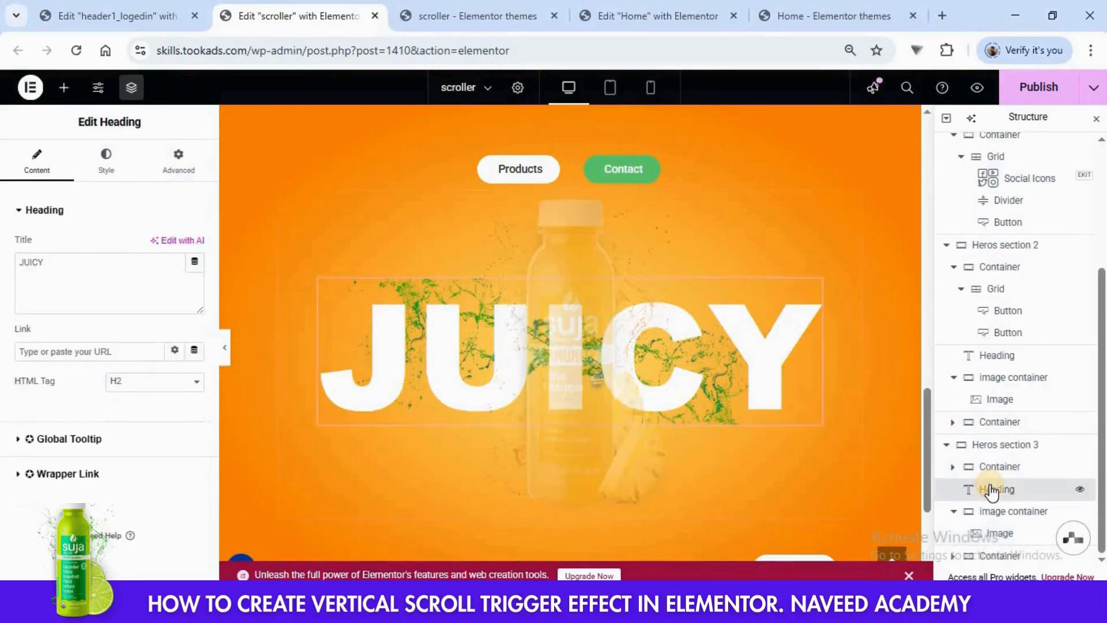
{"action": "left_click", "coordinate": [108, 173]}
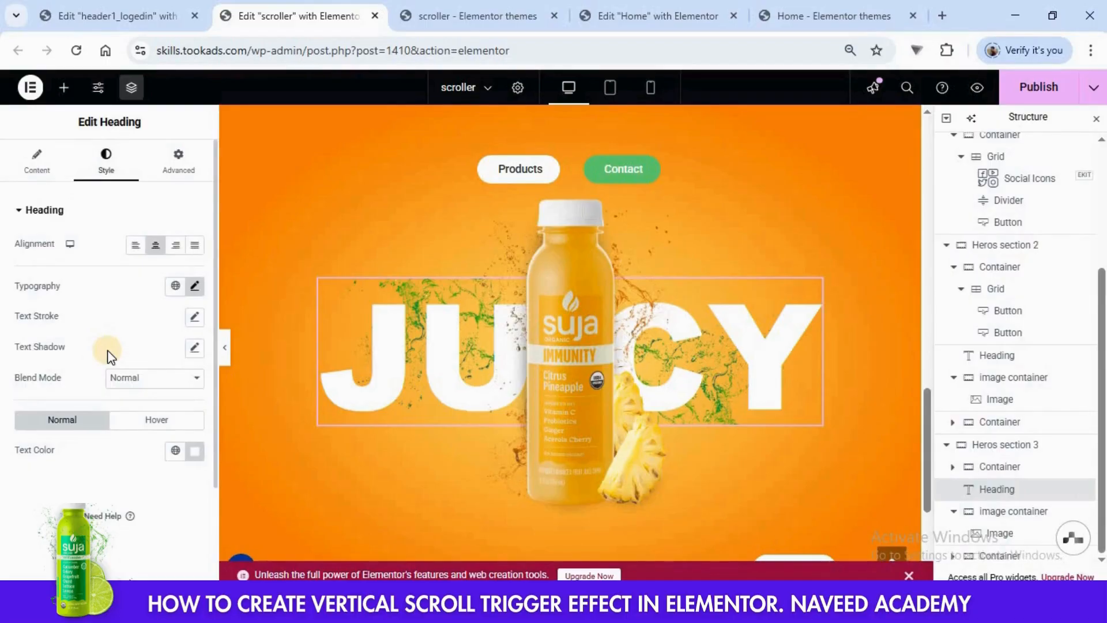
{"action": "left_click", "coordinate": [180, 167]}
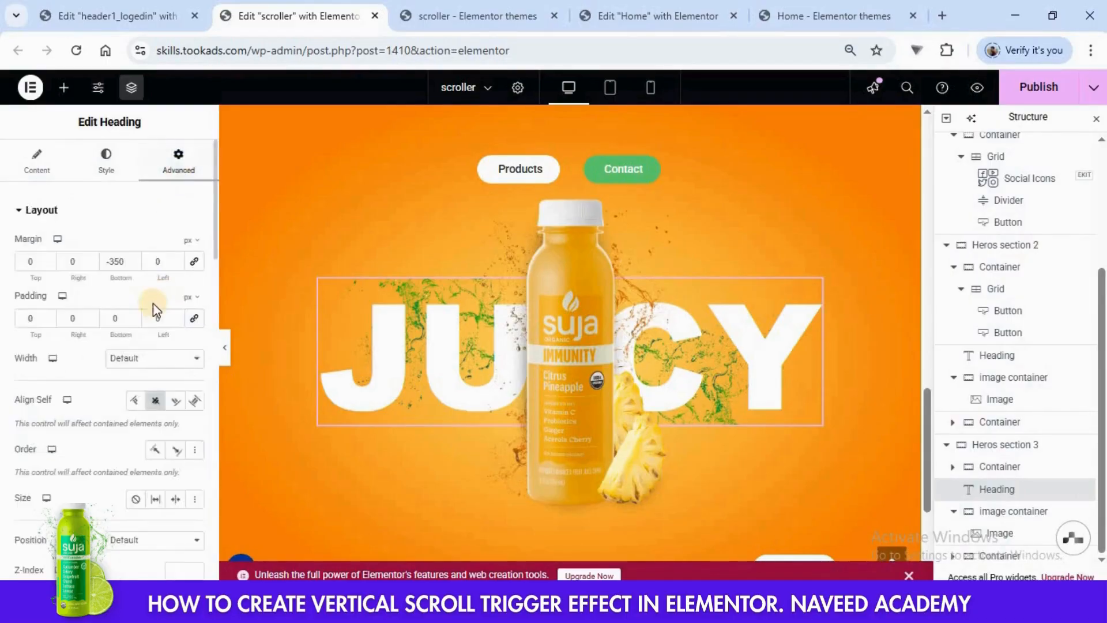
{"action": "scroll", "coordinate": [154, 305], "scroll_direction": "down", "scroll_amount": 15}
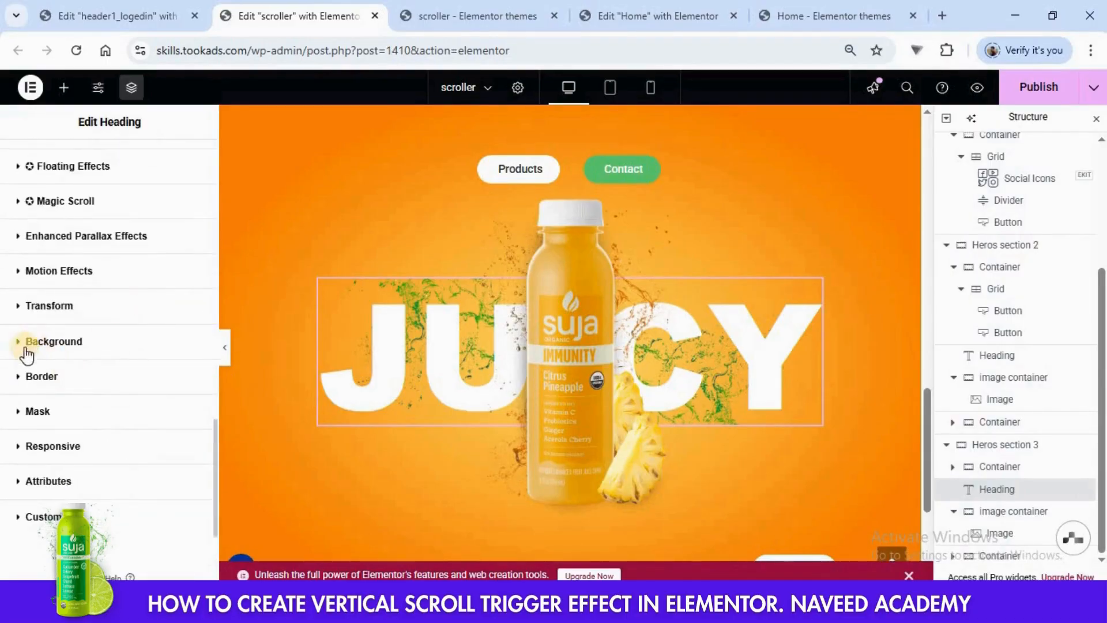
{"action": "left_click", "coordinate": [28, 341]}
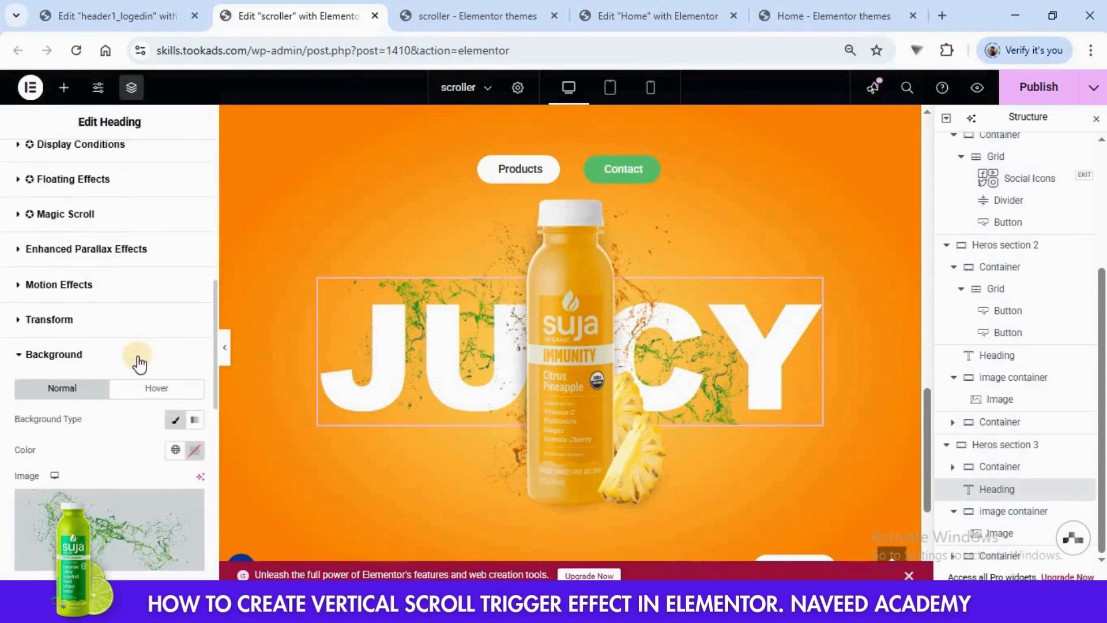
{"action": "scroll", "coordinate": [141, 361], "scroll_direction": "down", "scroll_amount": 3}
{"action": "left_click", "coordinate": [96, 397]}
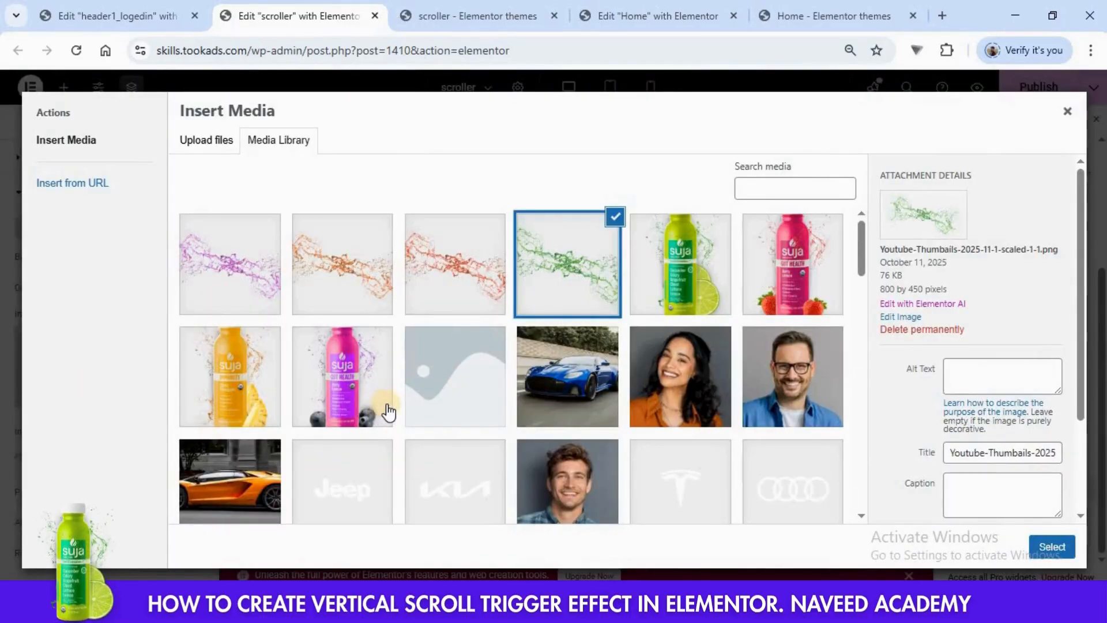
{"action": "left_click", "coordinate": [358, 291]}
{"action": "left_click", "coordinate": [1049, 551]}
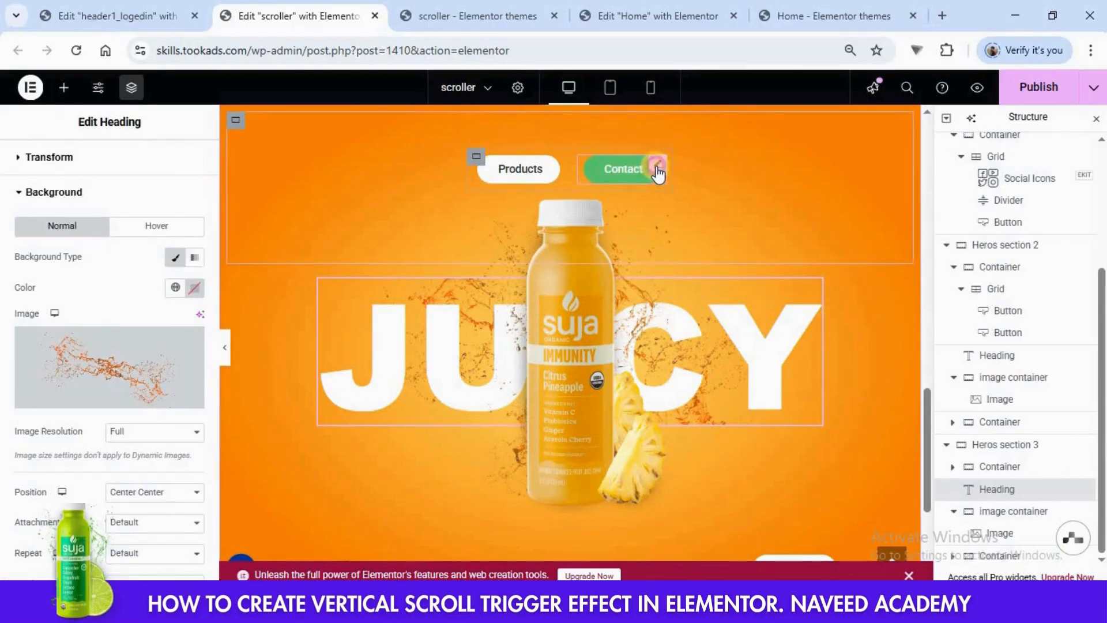
- Set the background color of the Contact button in Heros section 3 to #F37F06 and publish the page
{"action": "left_click", "coordinate": [656, 169]}
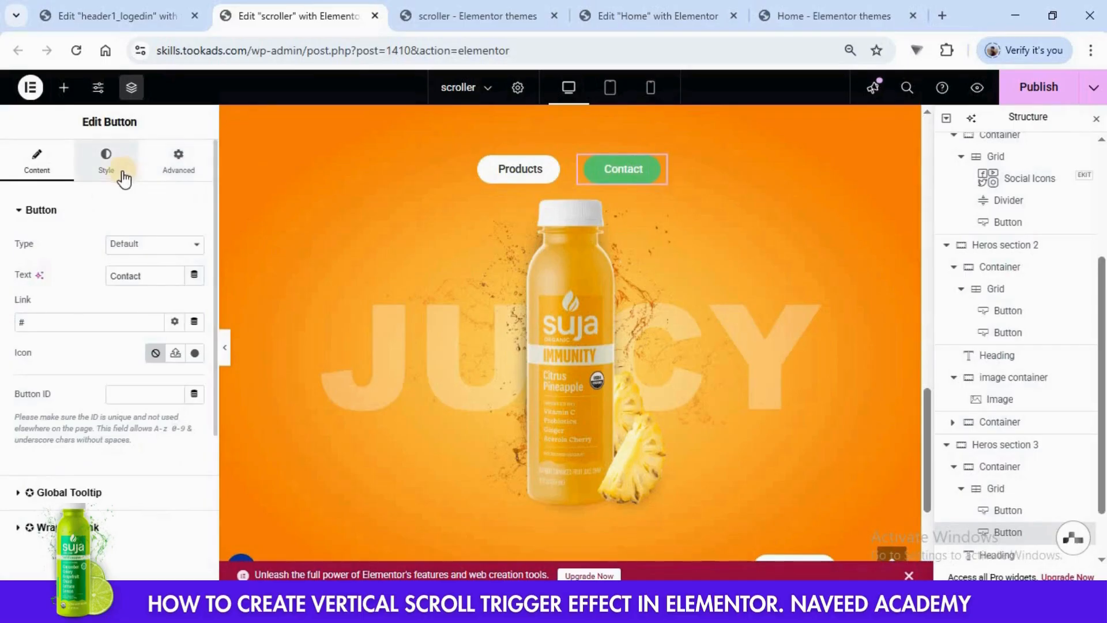
{"action": "left_click", "coordinate": [106, 163]}
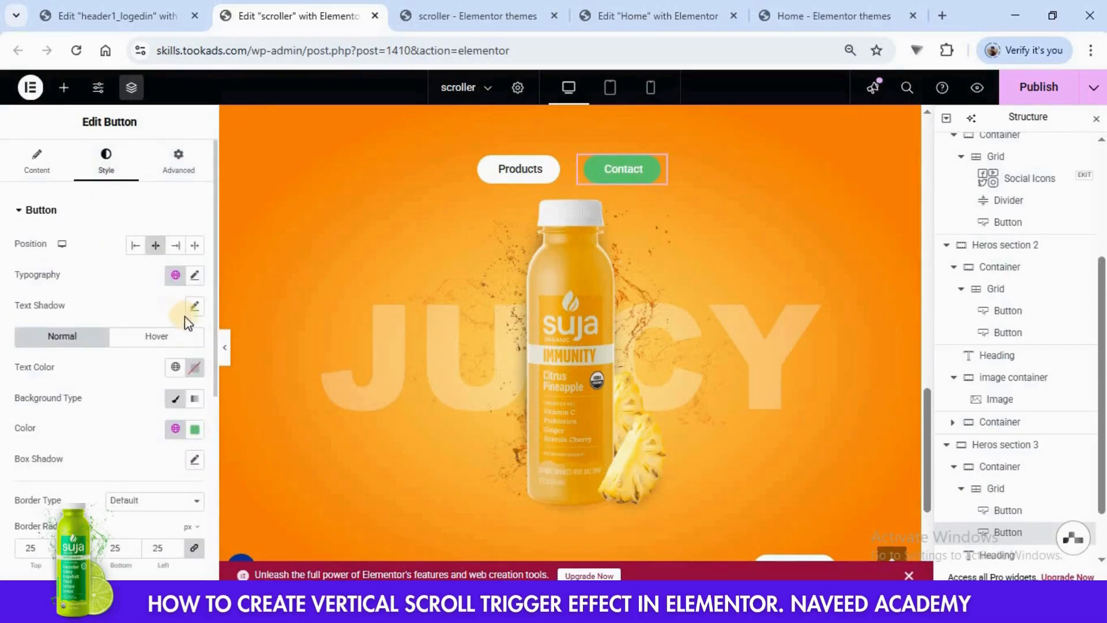
{"action": "left_click", "coordinate": [195, 430]}
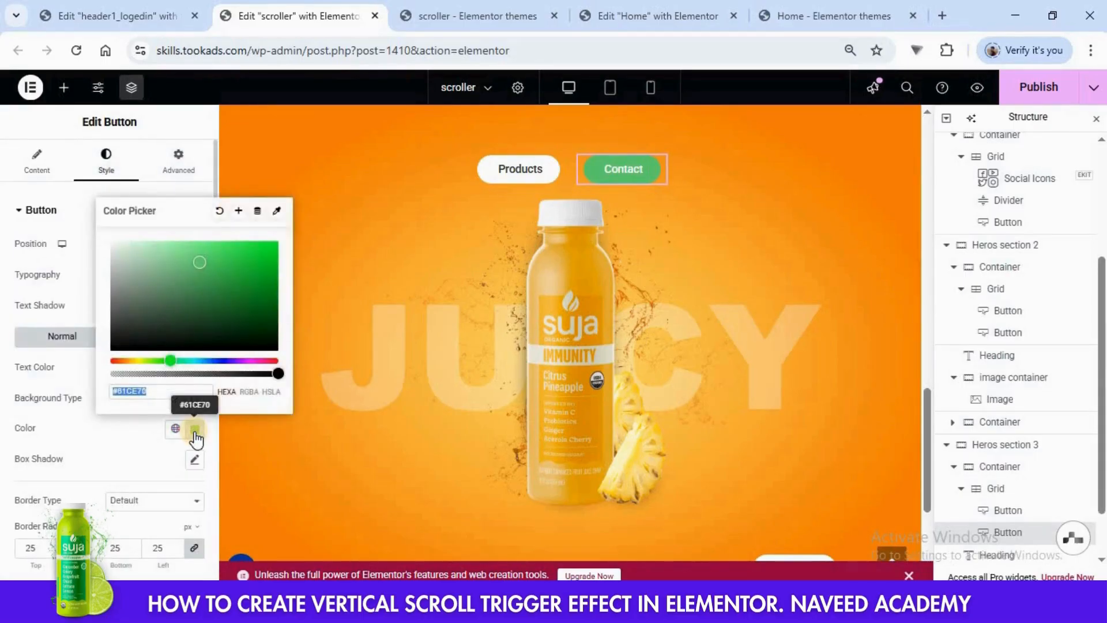
{"action": "key", "text": "ctrl+v"}
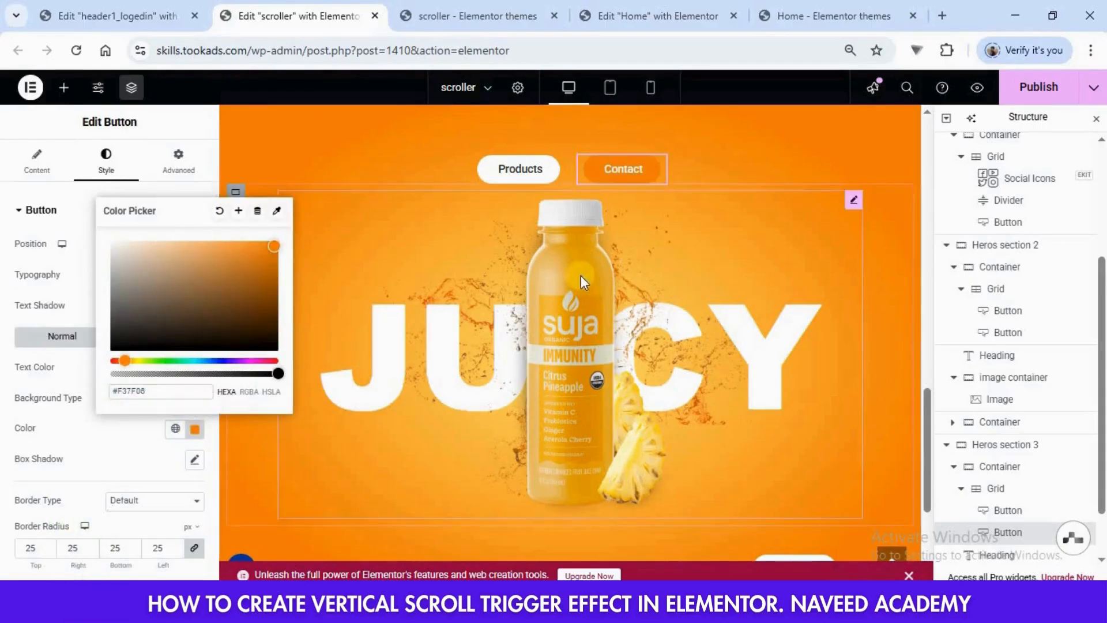
{"action": "left_click", "coordinate": [803, 165]}
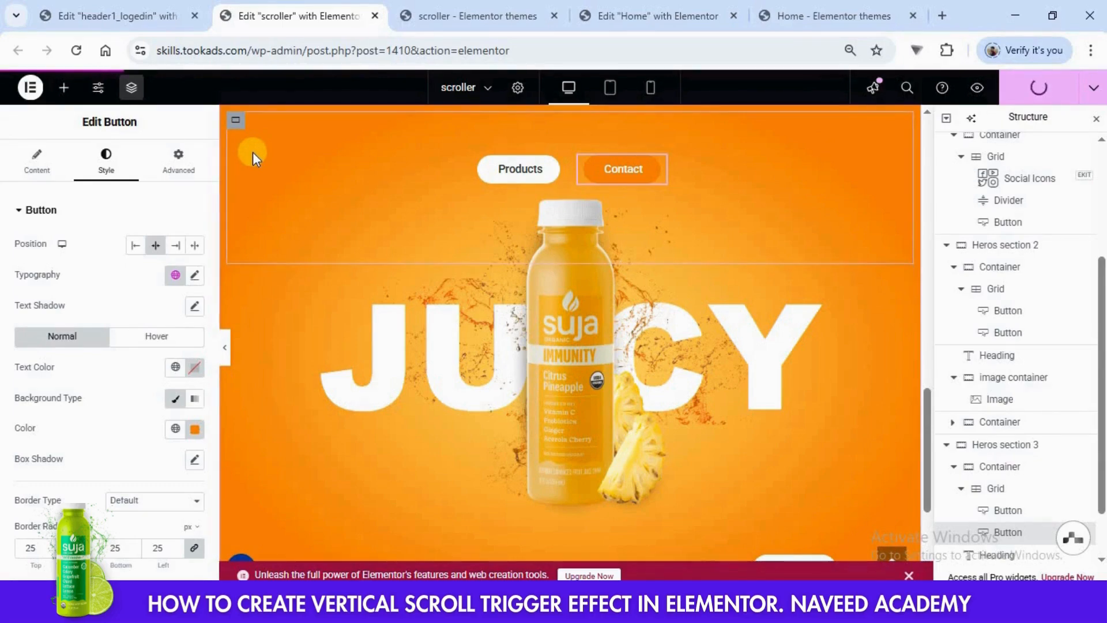
- Reload the live scroller page and examine the stacked hero sections by scrolling through them
{"action": "left_click", "coordinate": [465, 15]}
{"action": "left_click", "coordinate": [78, 51]}
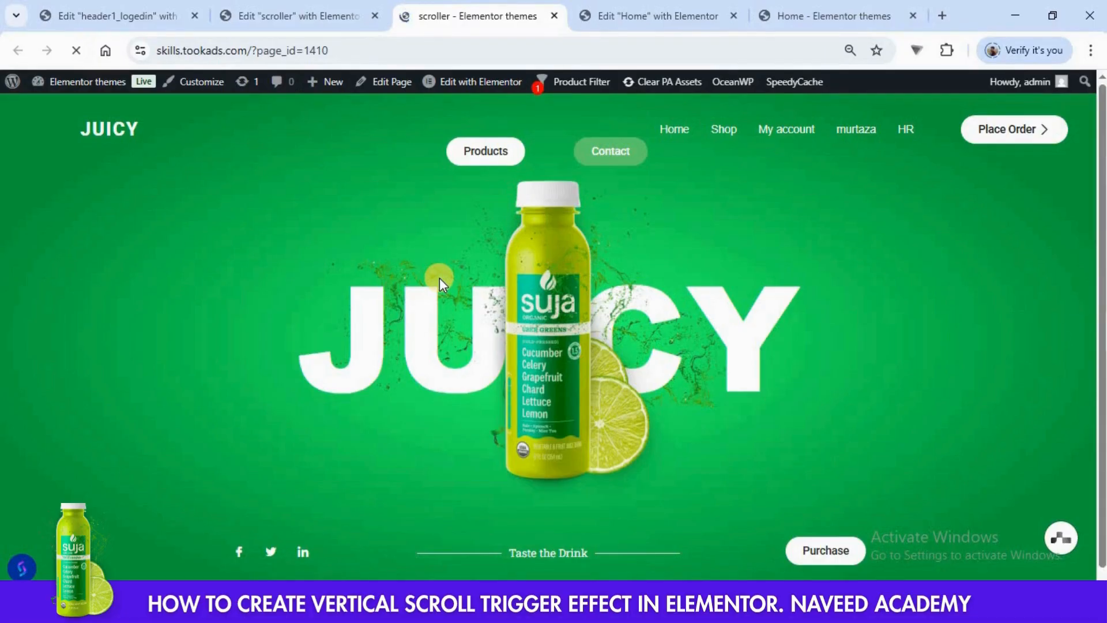
{"action": "scroll", "coordinate": [440, 278], "scroll_direction": "down", "scroll_amount": 5}
{"action": "scroll", "coordinate": [439, 278], "scroll_direction": "down", "scroll_amount": 8}
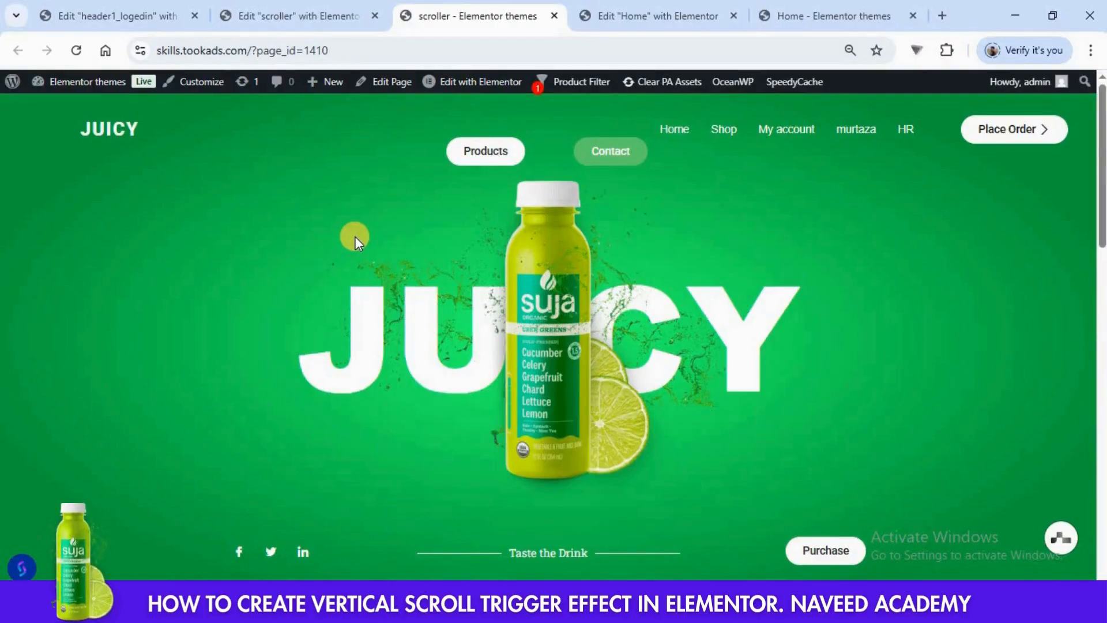
{"action": "scroll", "coordinate": [355, 236], "scroll_direction": "down", "scroll_amount": 6}
{"action": "scroll", "coordinate": [355, 236], "scroll_direction": "up", "scroll_amount": 6}
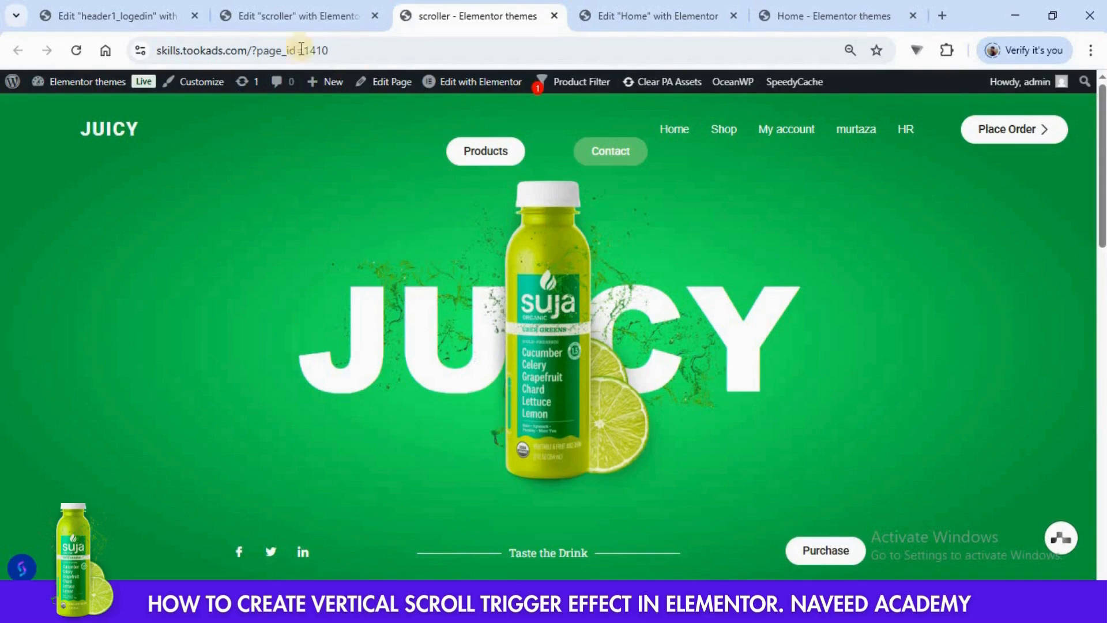
- Add an empty container with column direction below Heros section 3 in the scroller page editor
{"action": "left_click", "coordinate": [292, 14]}
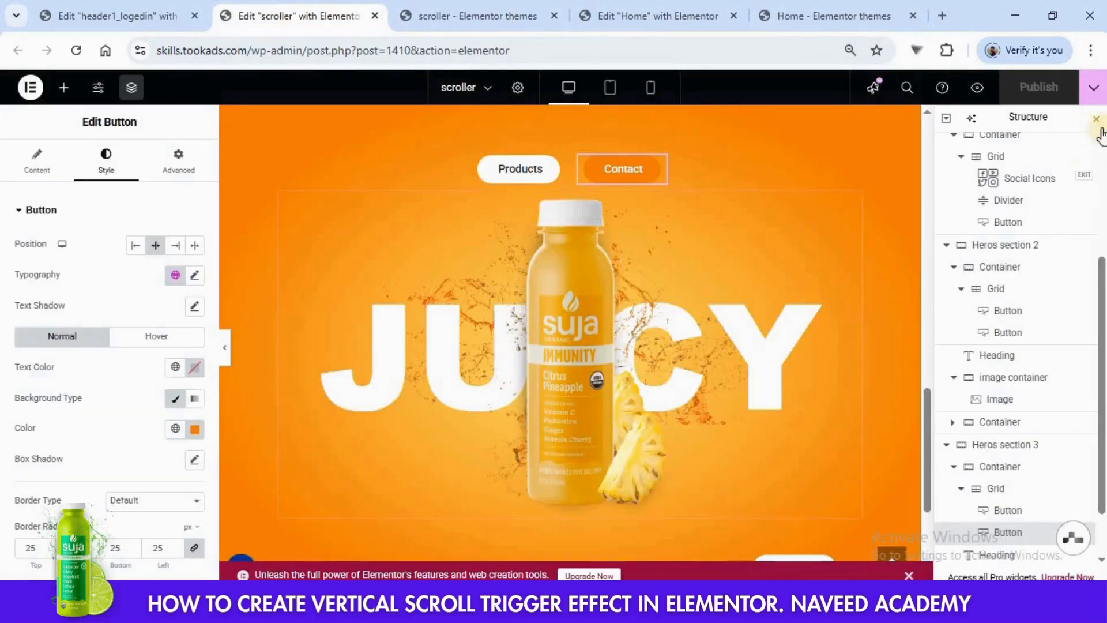
{"action": "scroll", "coordinate": [669, 410], "scroll_direction": "down", "scroll_amount": 4}
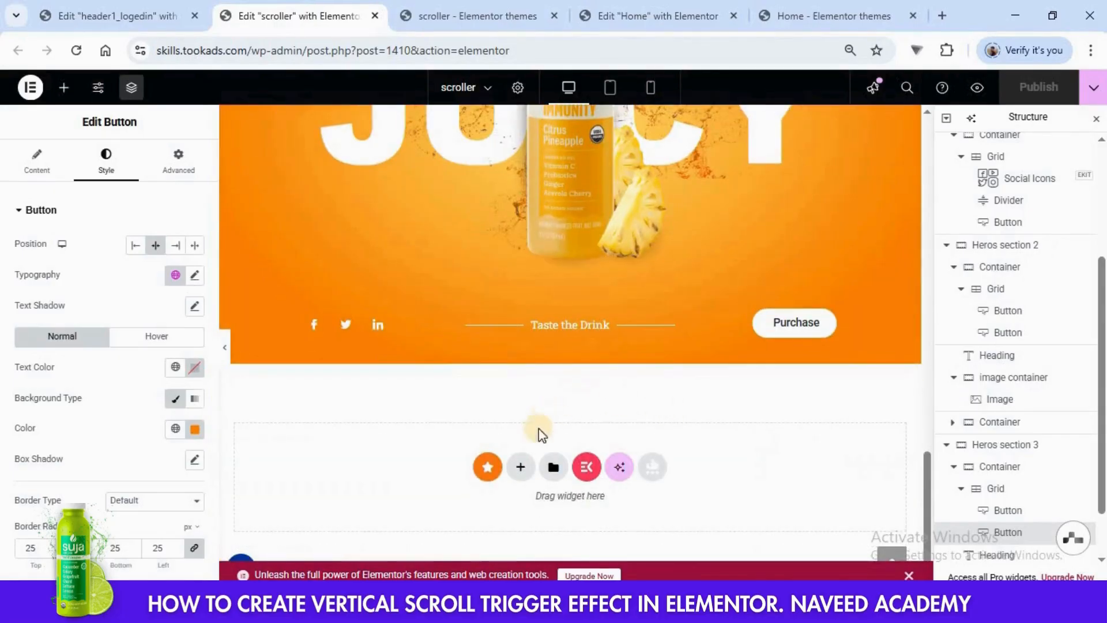
{"action": "left_click", "coordinate": [520, 467]}
{"action": "left_click", "coordinate": [523, 512]}
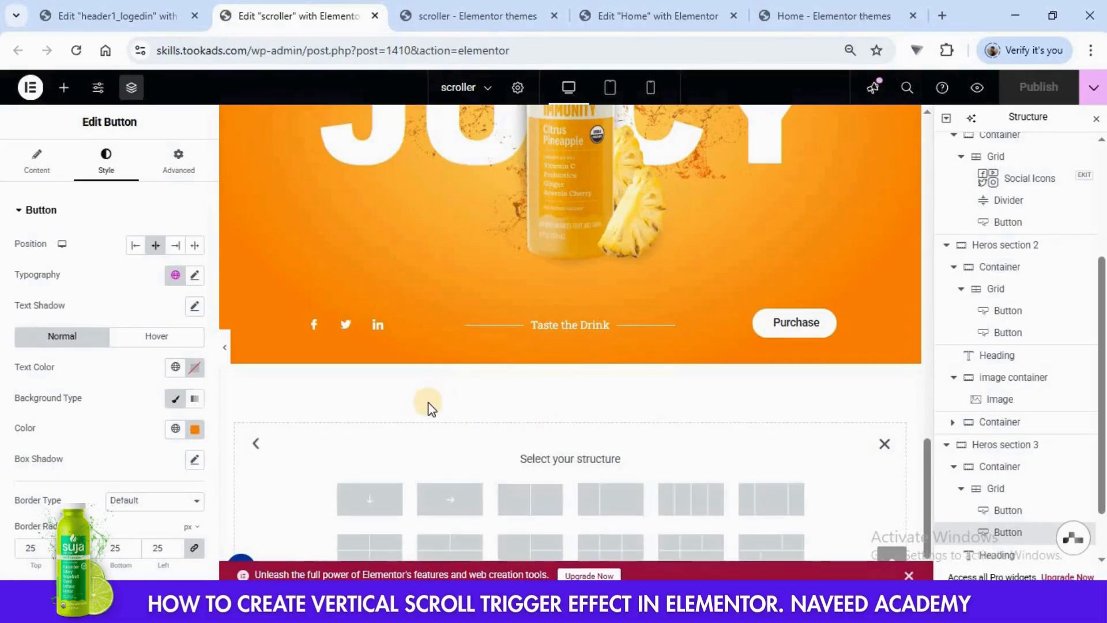
{"action": "scroll", "coordinate": [428, 396], "scroll_direction": "down", "scroll_amount": 1}
{"action": "left_click", "coordinate": [366, 433]}
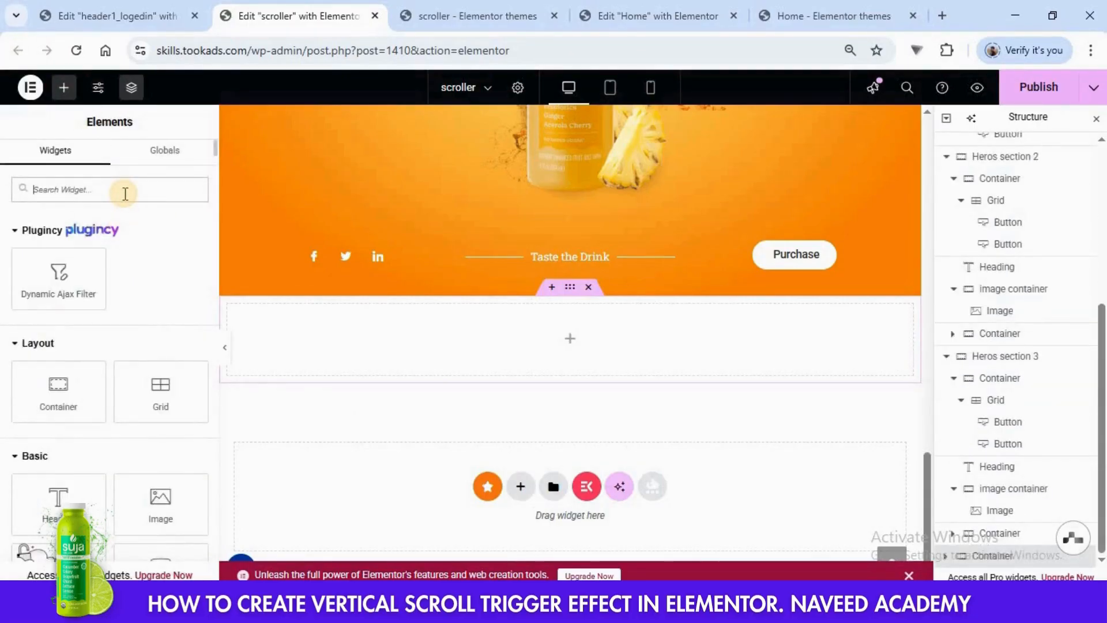
- Find the HTML widget and place it inside the new empty container below Heros section 3
{"action": "type", "text": "html"}
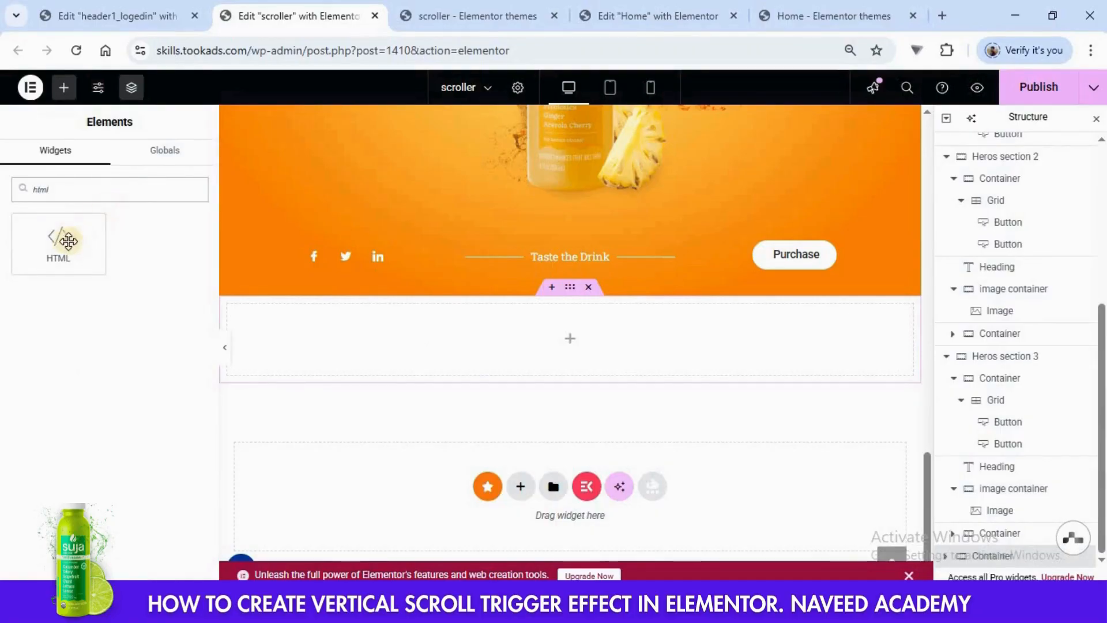
{"action": "left_click_drag", "start_coordinate": [69, 240], "coordinate": [521, 336]}
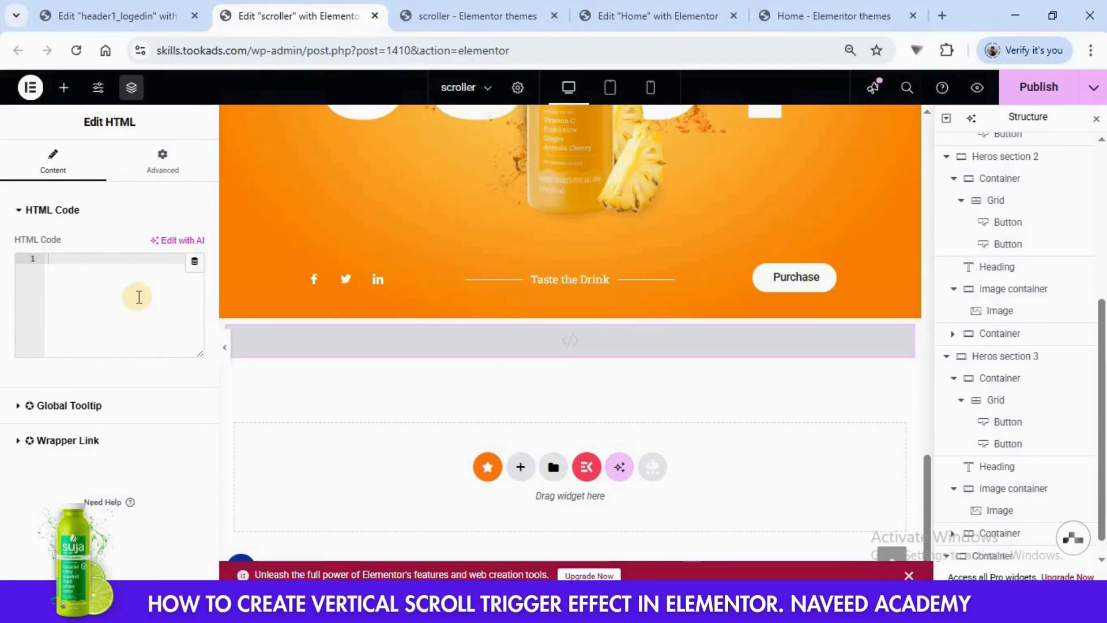
- Copy the code from <style> to </script> in scroll-triger.html in Notepad++ into the HTML widget's code in Elementor
{"action": "left_click", "coordinate": [553, 609]}
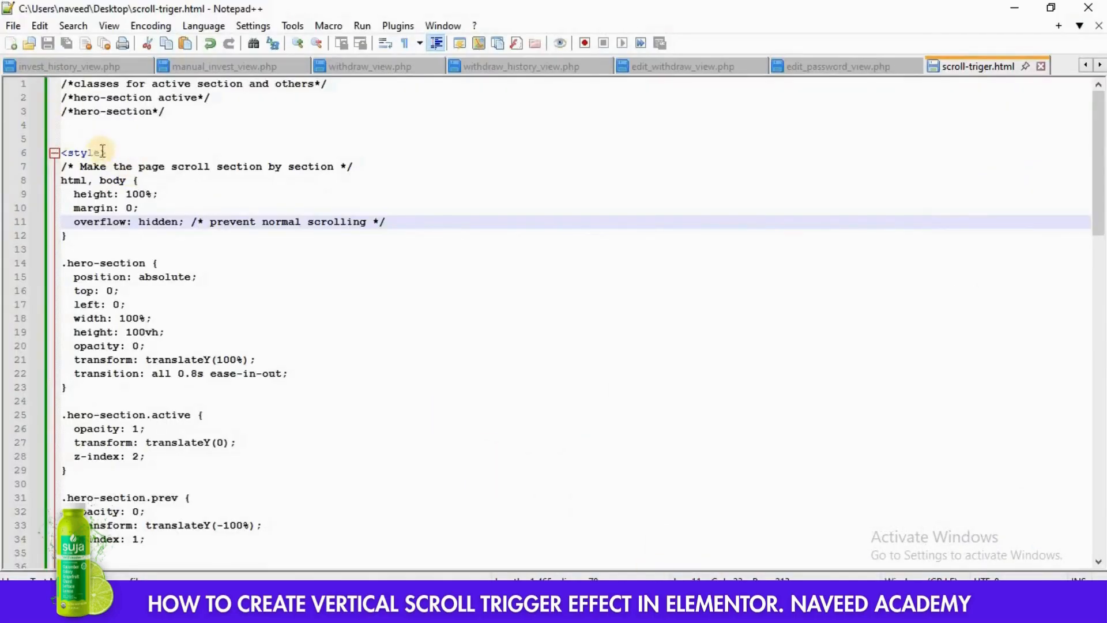
{"action": "left_click_drag", "start_coordinate": [63, 151], "coordinate": [177, 498]}
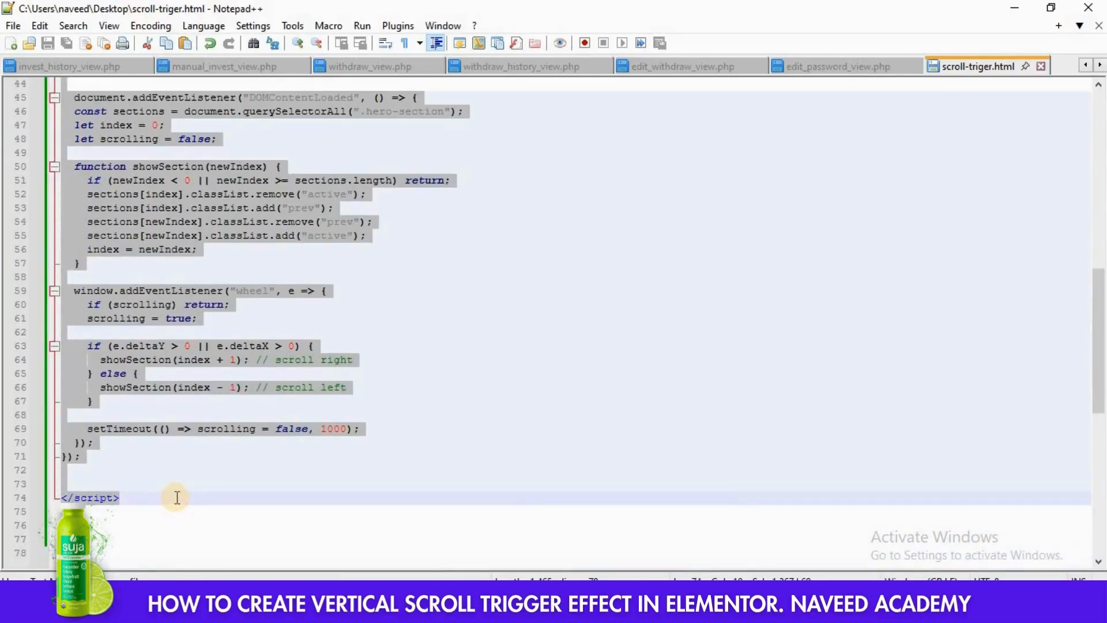
{"action": "key", "text": "alt+Tab"}
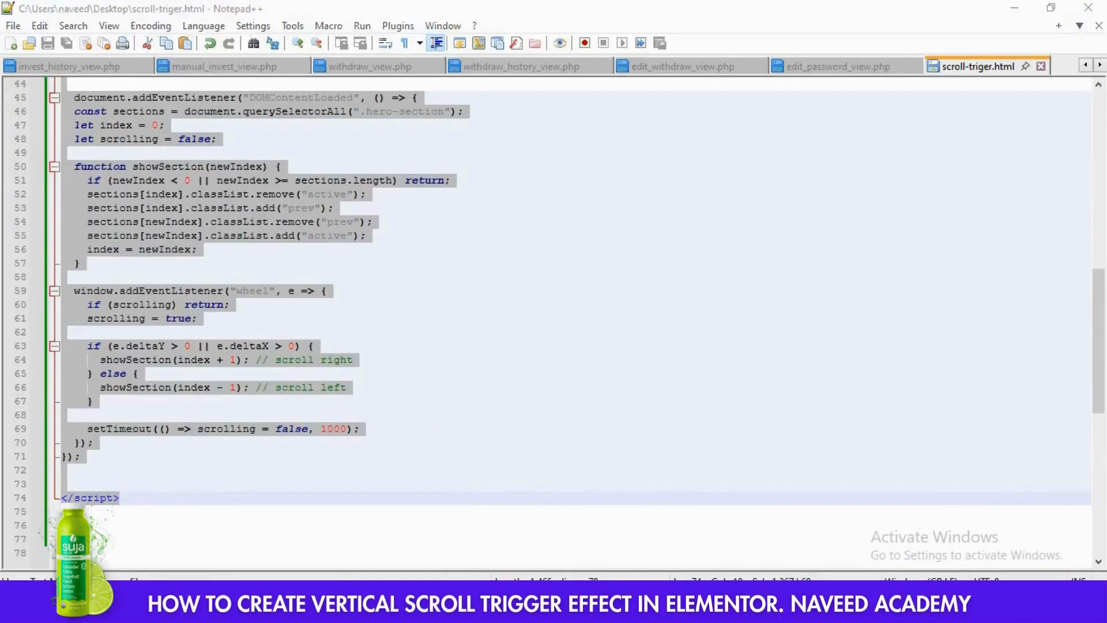
{"action": "key", "text": "ctrl+v"}
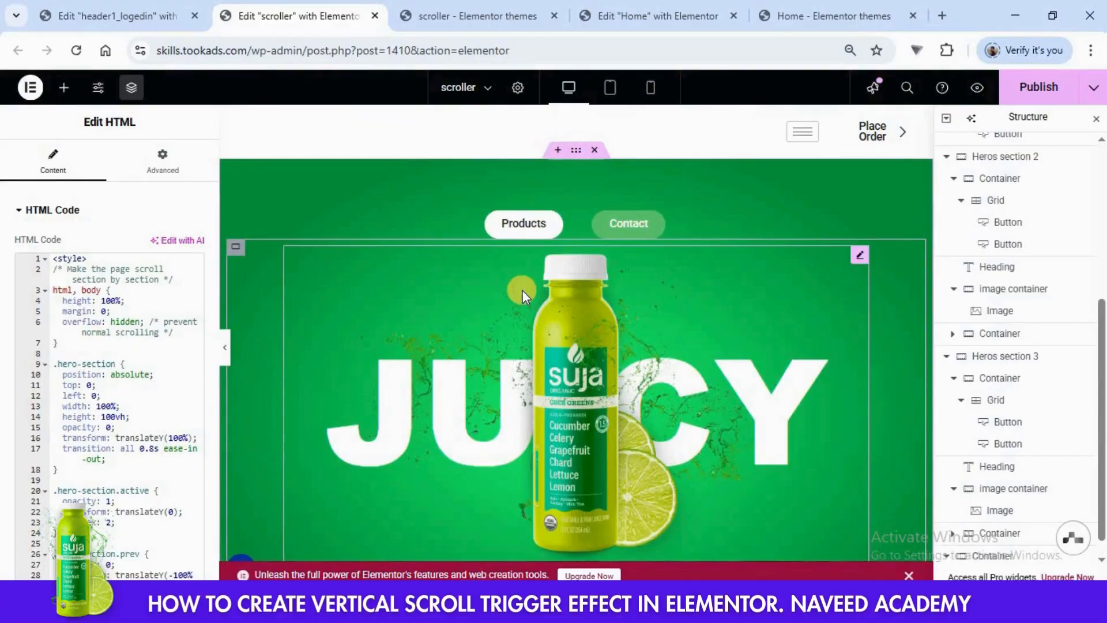
- Set the CSS class of Heros section 1 to "hero-section active", copied from scroll-triger.html in Notepad++
{"action": "scroll", "coordinate": [991, 306], "scroll_direction": "up", "scroll_amount": 4}
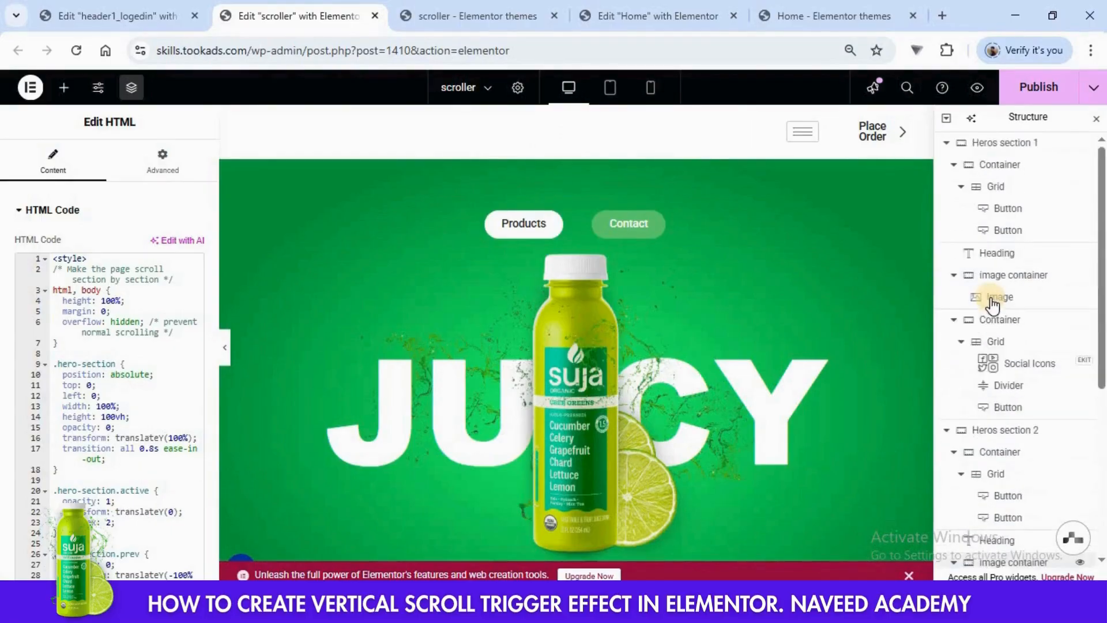
{"action": "left_click", "coordinate": [1003, 144]}
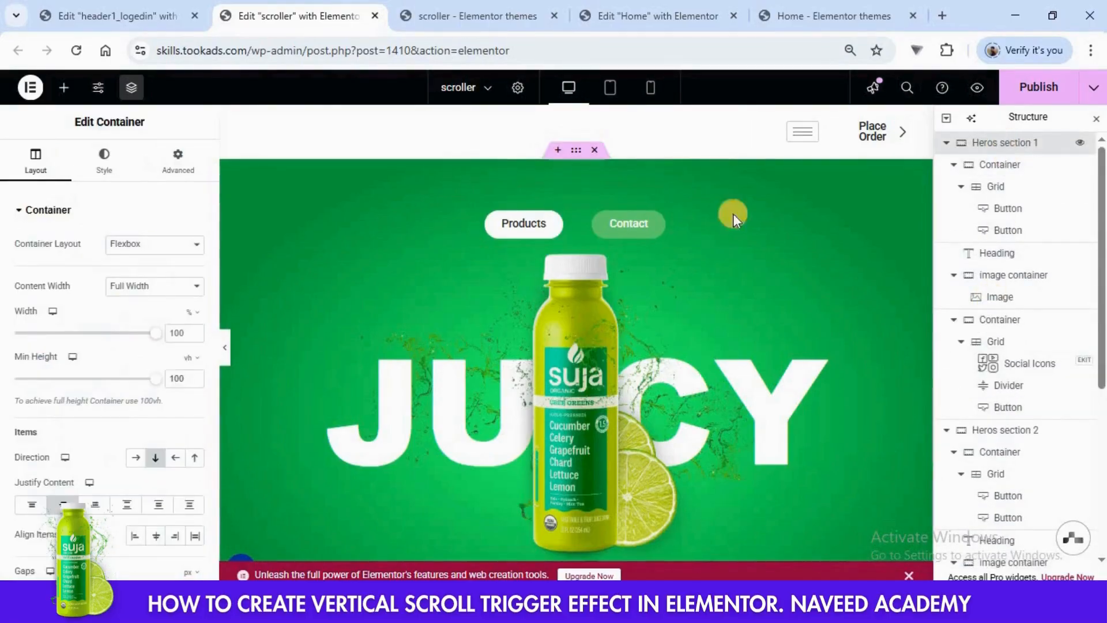
{"action": "left_click", "coordinate": [185, 172]}
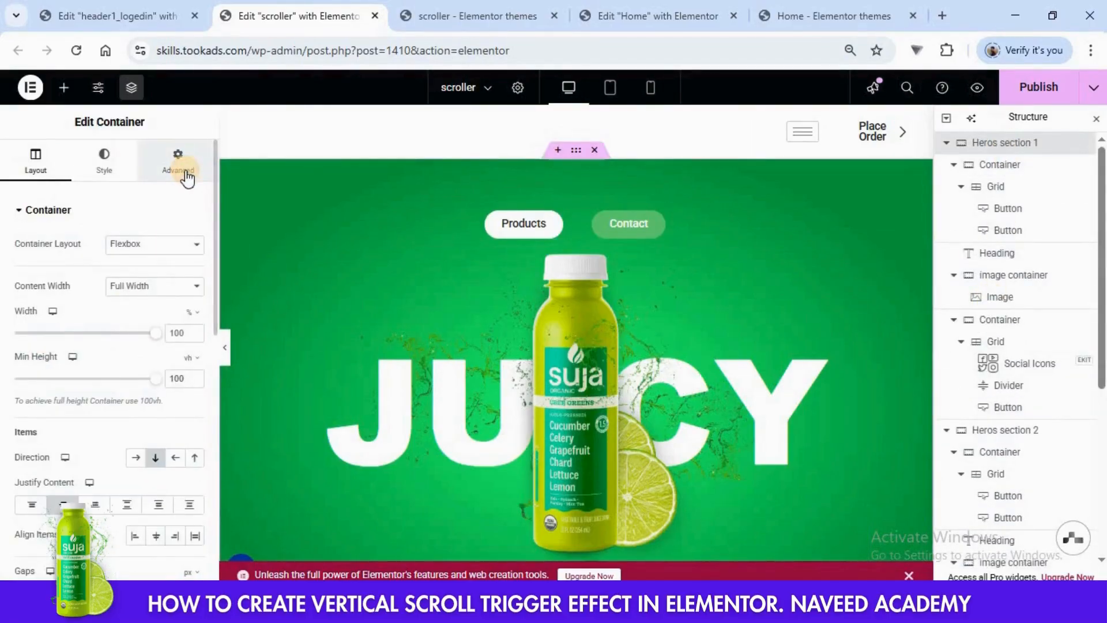
{"action": "scroll", "coordinate": [161, 260], "scroll_direction": "down", "scroll_amount": 5}
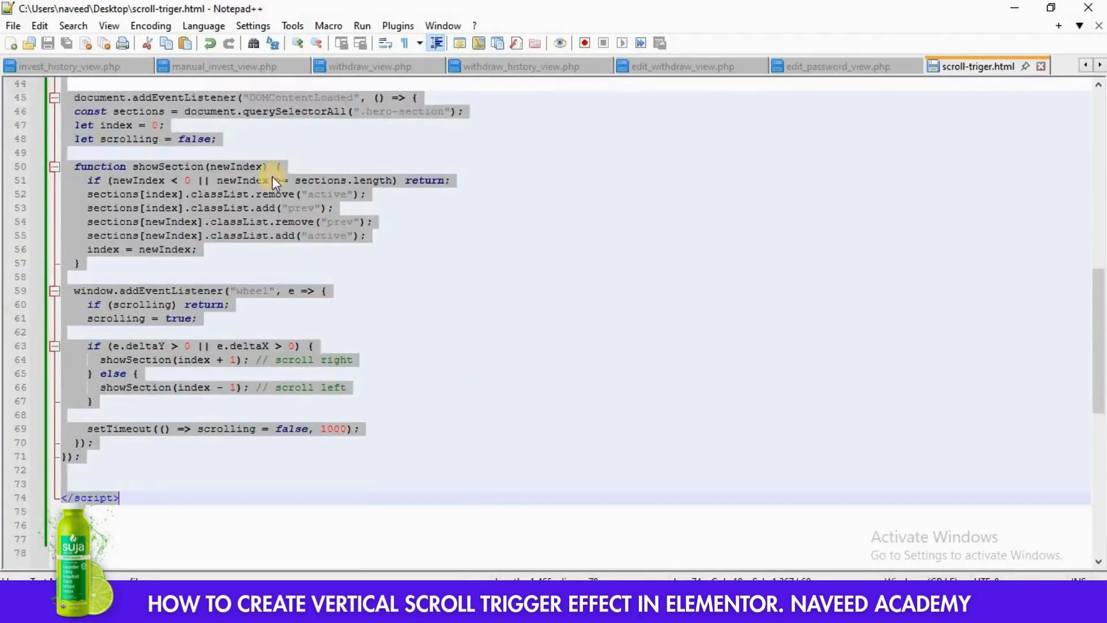
{"action": "scroll", "coordinate": [272, 177], "scroll_direction": "up", "scroll_amount": 7}
{"action": "scroll", "coordinate": [272, 176], "scroll_direction": "up", "scroll_amount": 7}
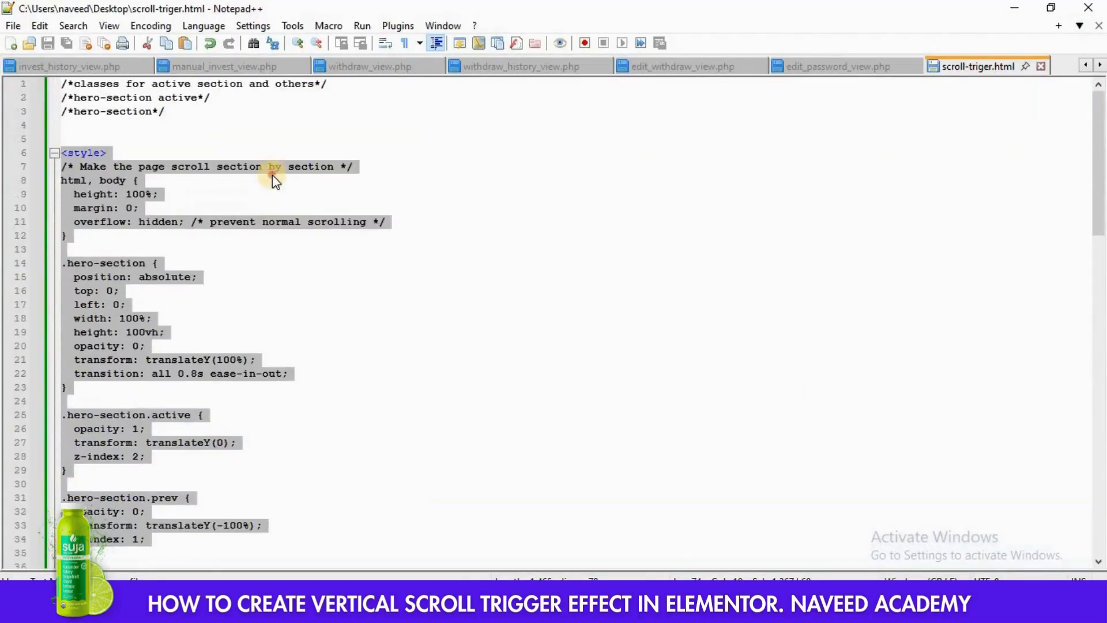
{"action": "left_click", "coordinate": [272, 176]}
{"action": "left_click_drag", "start_coordinate": [198, 99], "coordinate": [88, 98]}
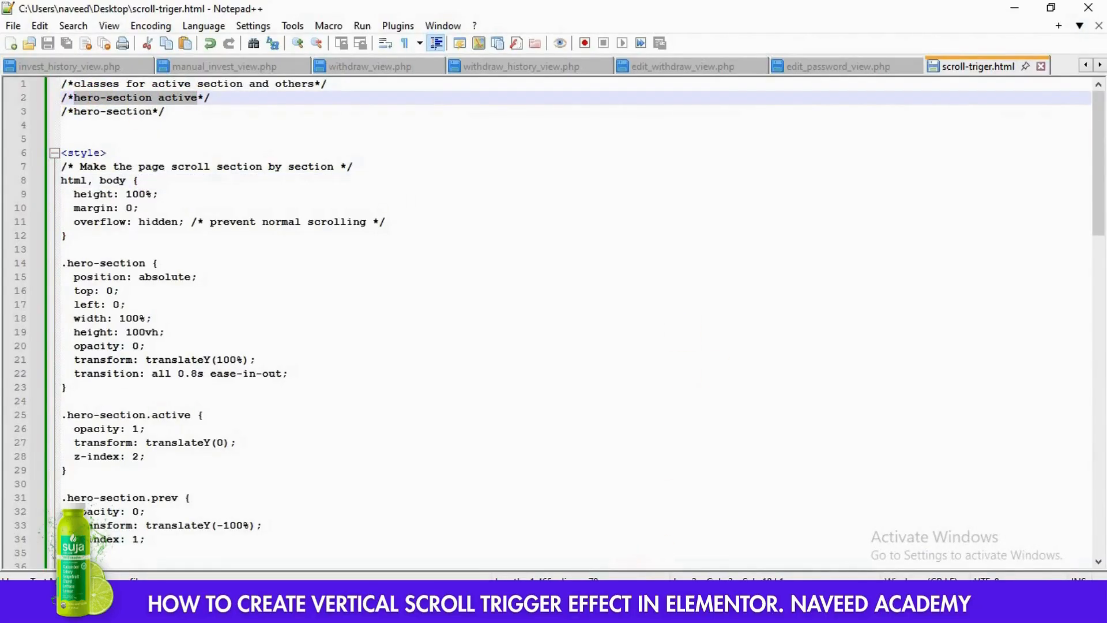
{"action": "left_click", "coordinate": [496, 610]}
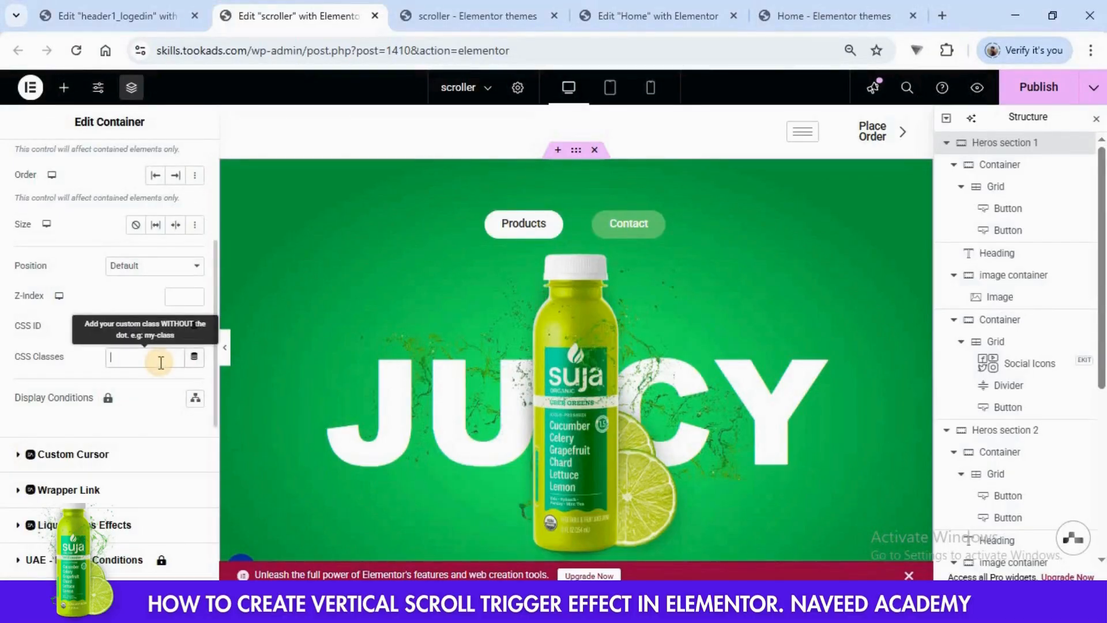
{"action": "type", "text": "hero-section active"}
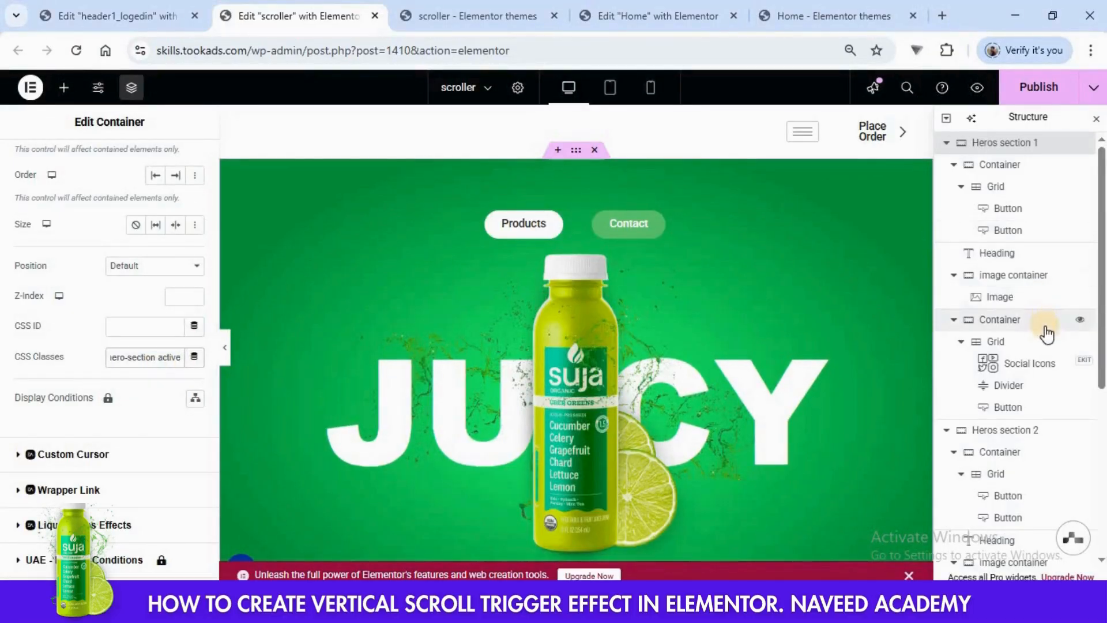
- Set the CSS class of Heros section 2 to "hero-section", copied from scroll-triger.html in Notepad++
{"action": "scroll", "coordinate": [1047, 333], "scroll_direction": "down", "scroll_amount": 2}
{"action": "left_click", "coordinate": [1006, 350]}
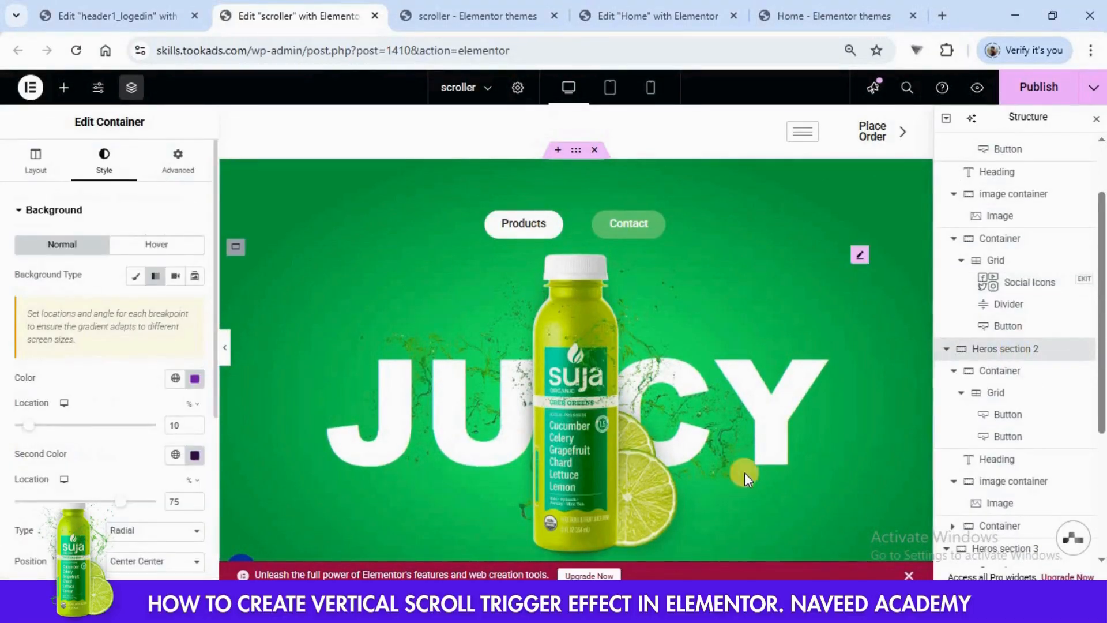
{"action": "left_click", "coordinate": [658, 609]}
{"action": "left_click", "coordinate": [191, 108]}
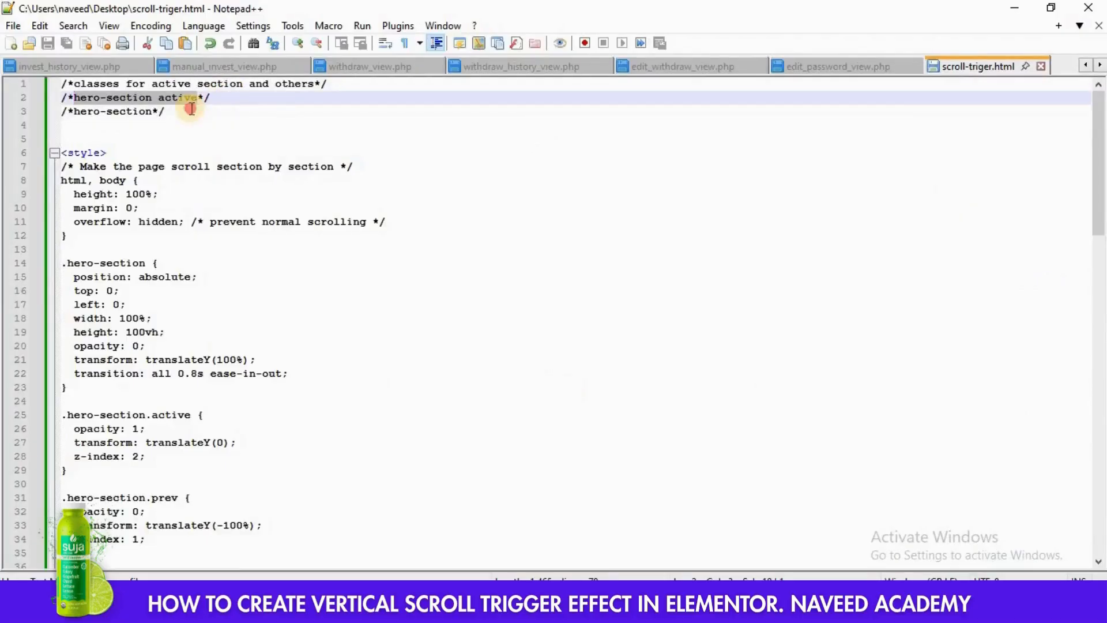
{"action": "left_click_drag", "start_coordinate": [148, 111], "coordinate": [83, 111]}
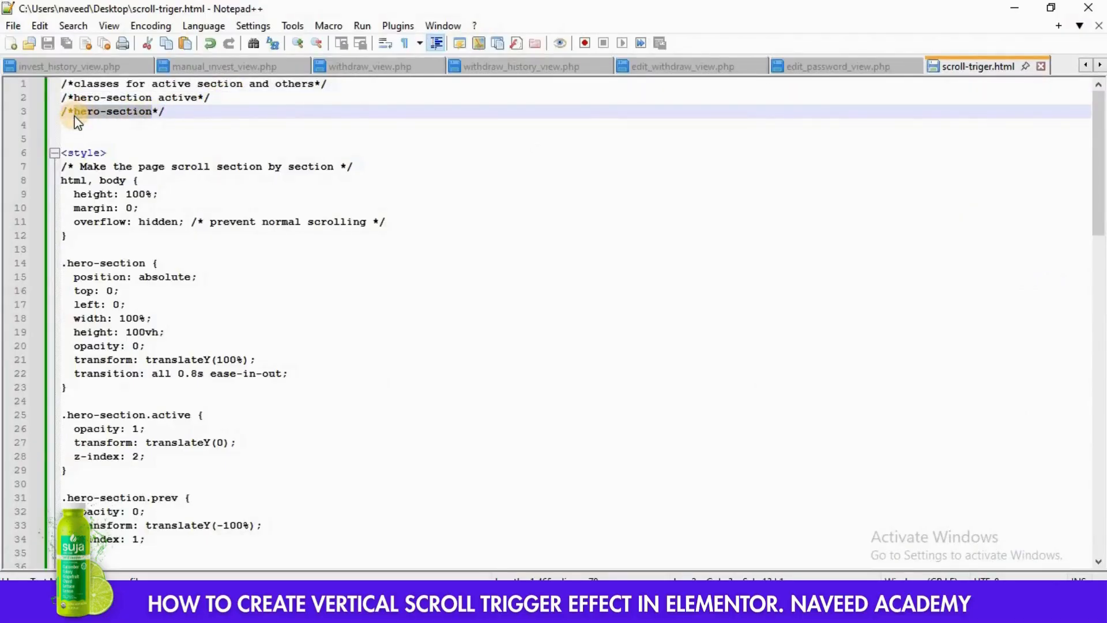
{"action": "left_click", "coordinate": [577, 609]}
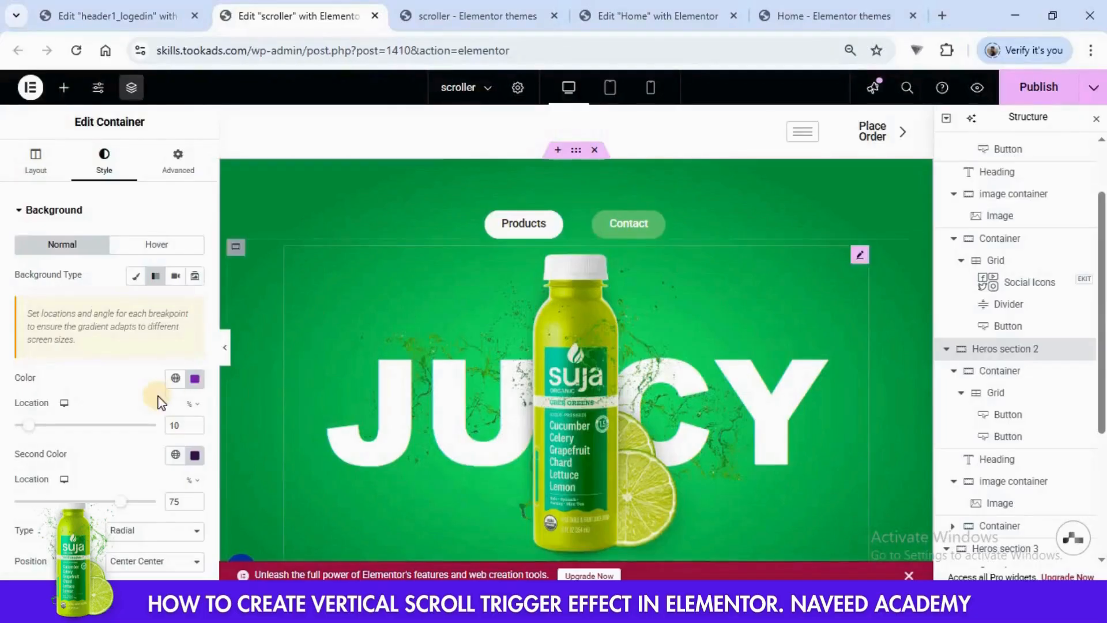
{"action": "left_click", "coordinate": [177, 169]}
{"action": "scroll", "coordinate": [166, 311], "scroll_direction": "down", "scroll_amount": 7}
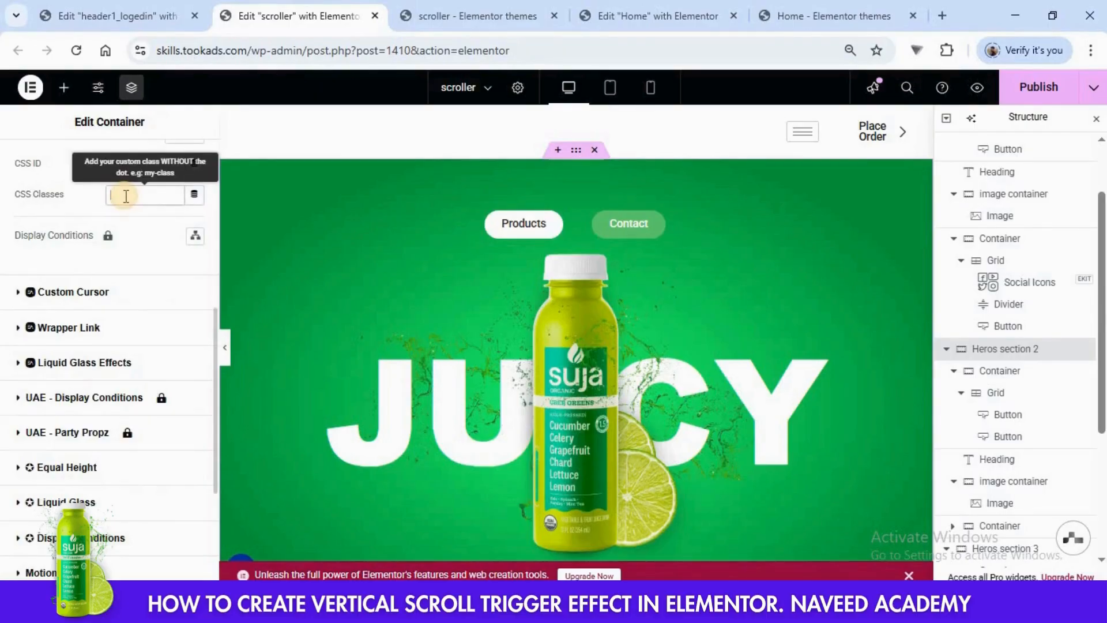
{"action": "type", "text": "hero-section"}
- Paste the "hero-section" CSS class into Heros section 3 and publish the scroller page
{"action": "scroll", "coordinate": [1013, 389], "scroll_direction": "down", "scroll_amount": 3}
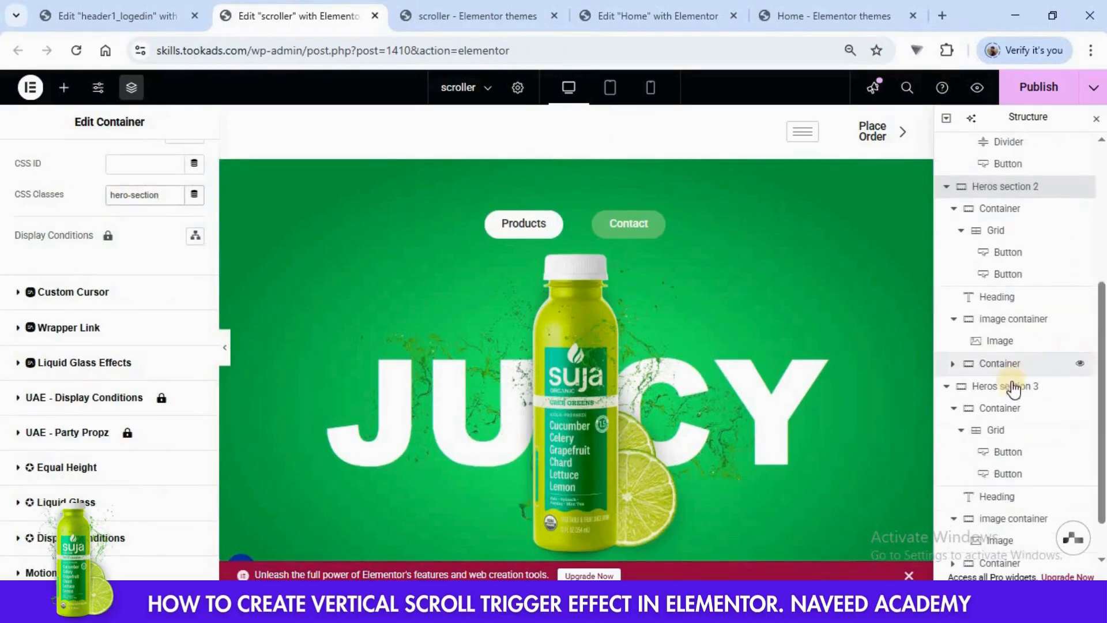
{"action": "left_click", "coordinate": [1011, 394]}
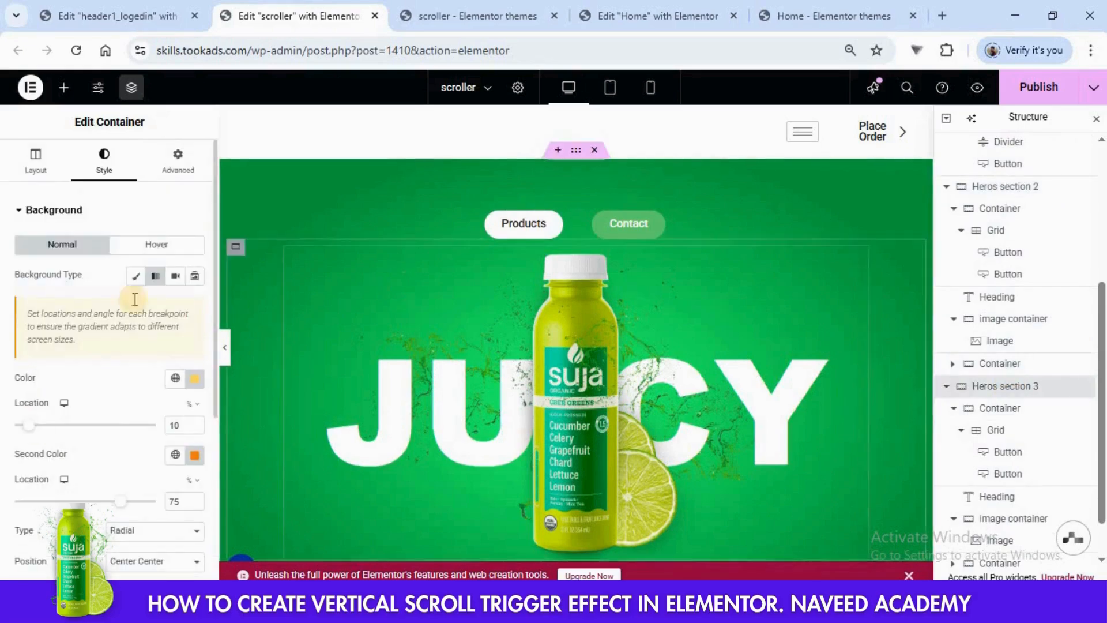
{"action": "left_click", "coordinate": [175, 161]}
{"action": "scroll", "coordinate": [140, 310], "scroll_direction": "down", "scroll_amount": 10}
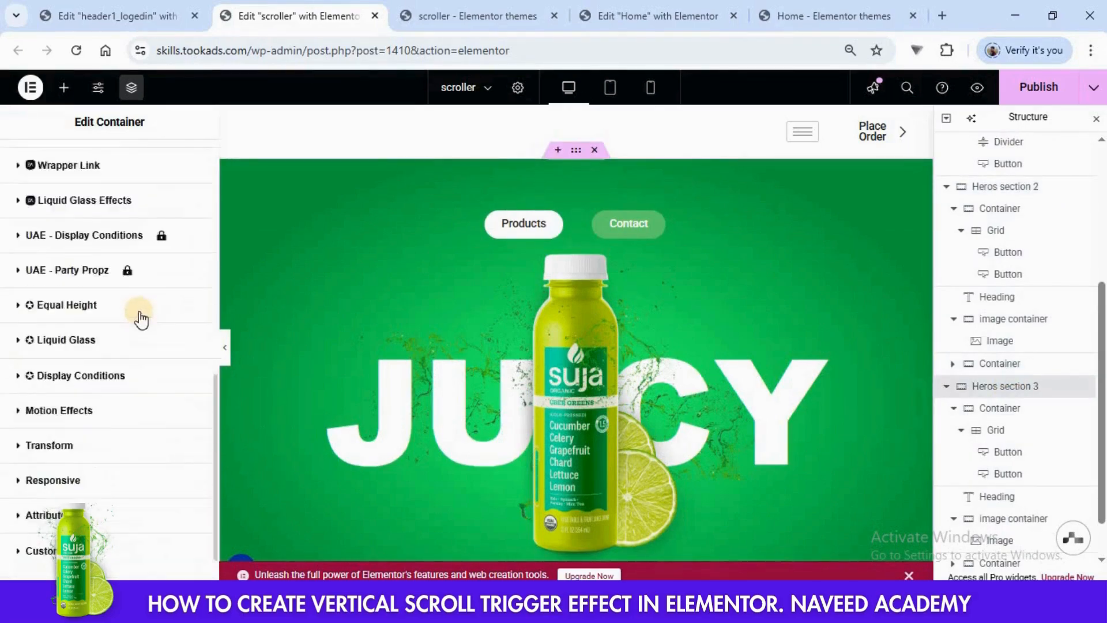
{"action": "scroll", "coordinate": [140, 310], "scroll_direction": "up", "scroll_amount": 6}
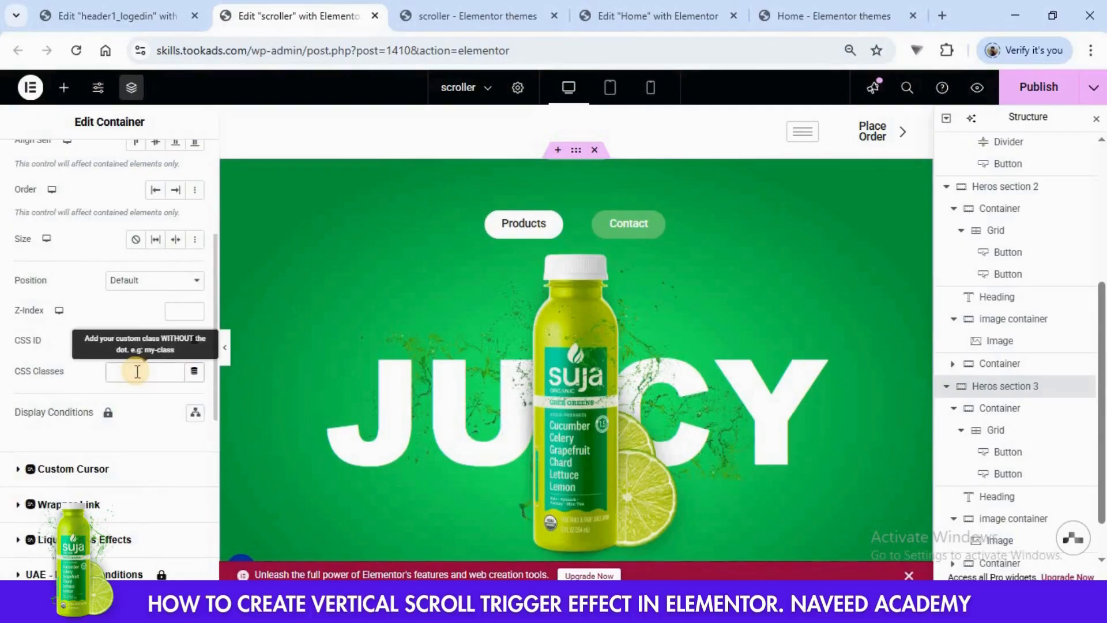
{"action": "left_click", "coordinate": [137, 371]}
{"action": "type", "text": "hero-section"}
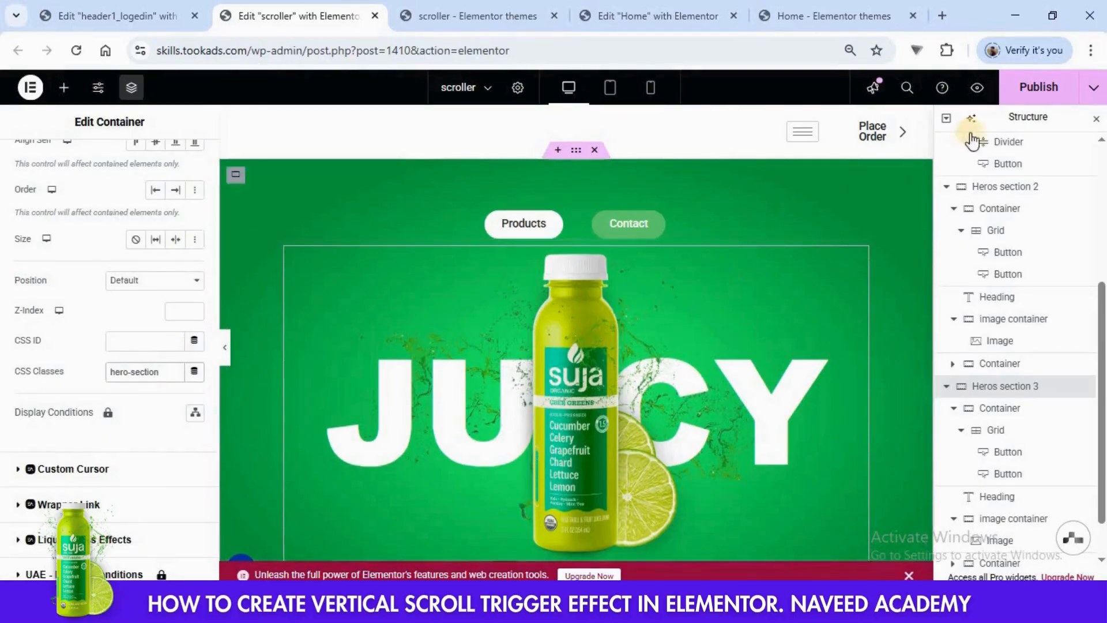
{"action": "left_click", "coordinate": [1032, 89]}
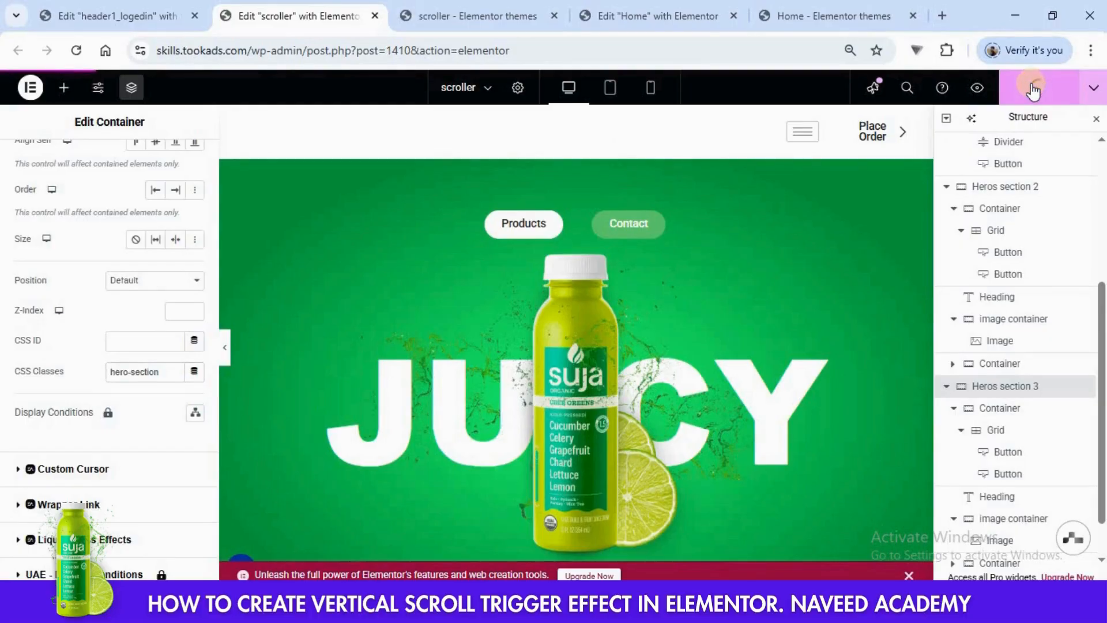
- Reload the live scroller page and scroll down and back up through the hero sections to check the scroll trigger effect
{"action": "left_click", "coordinate": [503, 14]}
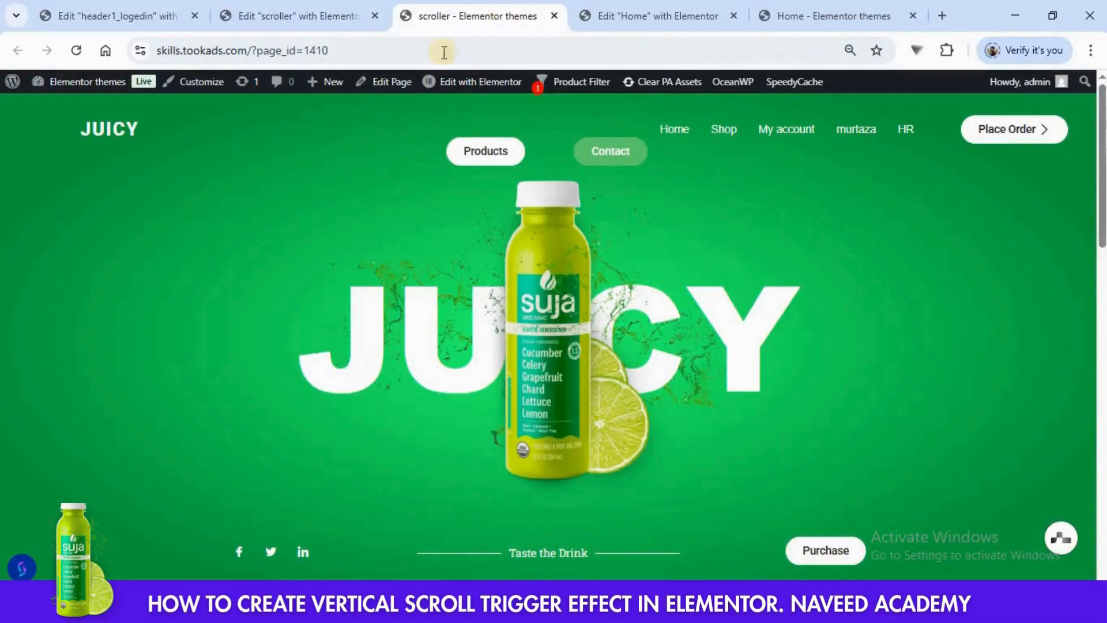
{"action": "left_click", "coordinate": [74, 48]}
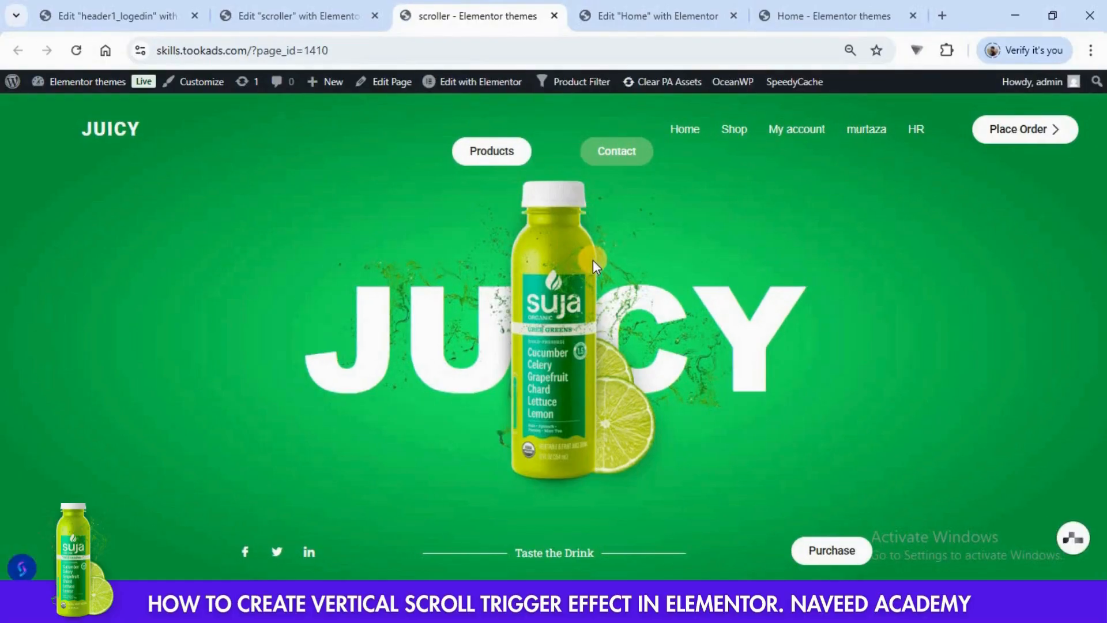
{"action": "scroll", "coordinate": [592, 260], "scroll_direction": "down", "scroll_amount": 2}
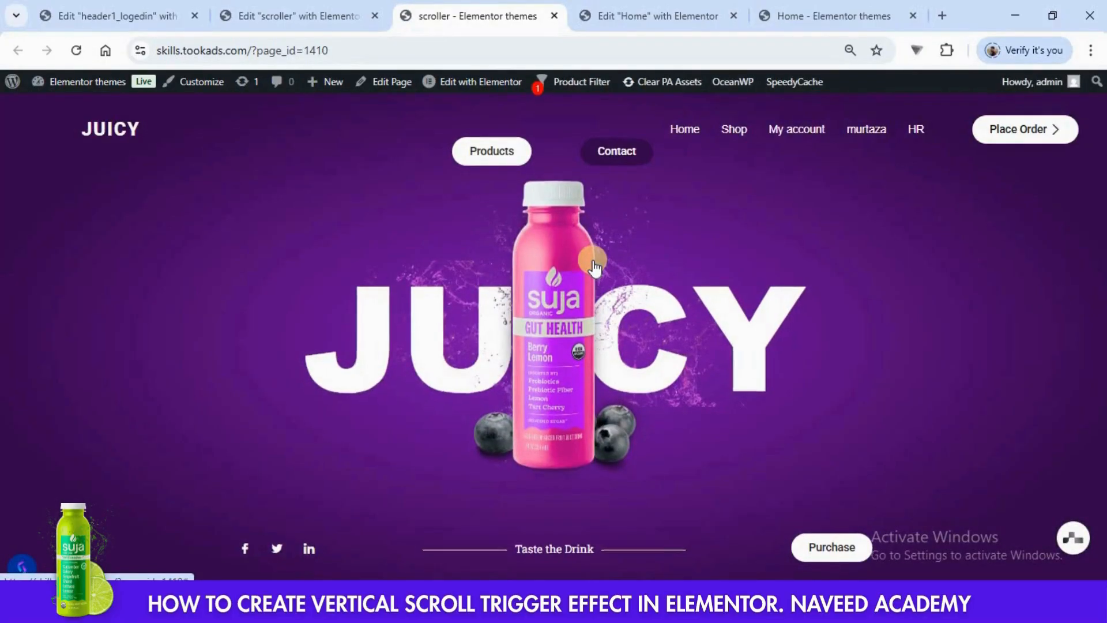
{"action": "scroll", "coordinate": [594, 267], "scroll_direction": "down", "scroll_amount": 2}
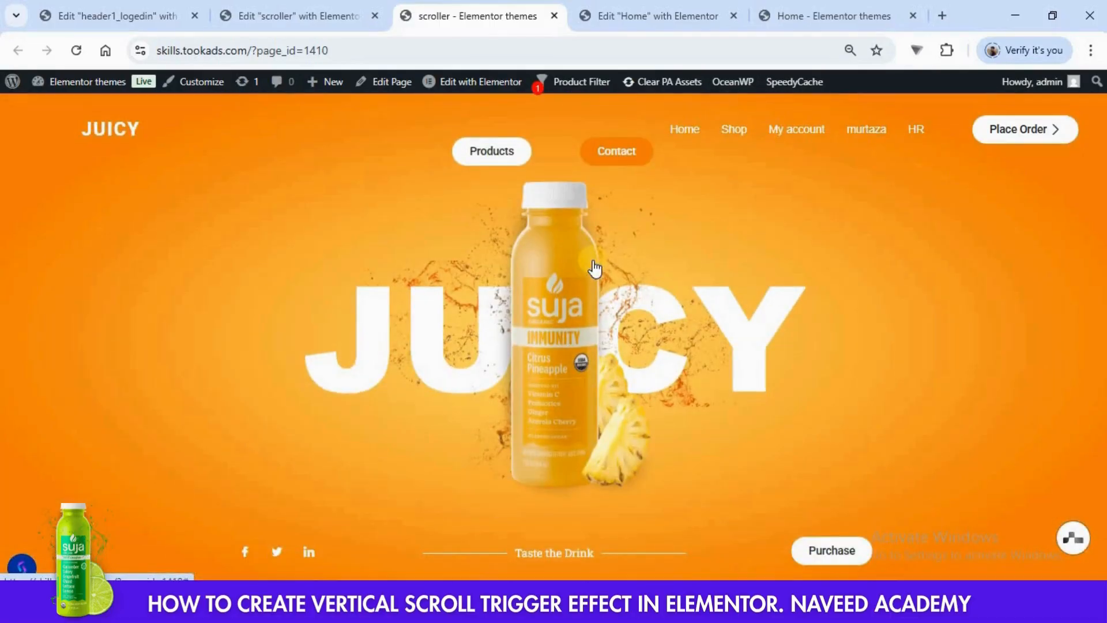
{"action": "scroll", "coordinate": [593, 268], "scroll_direction": "down", "scroll_amount": 5}
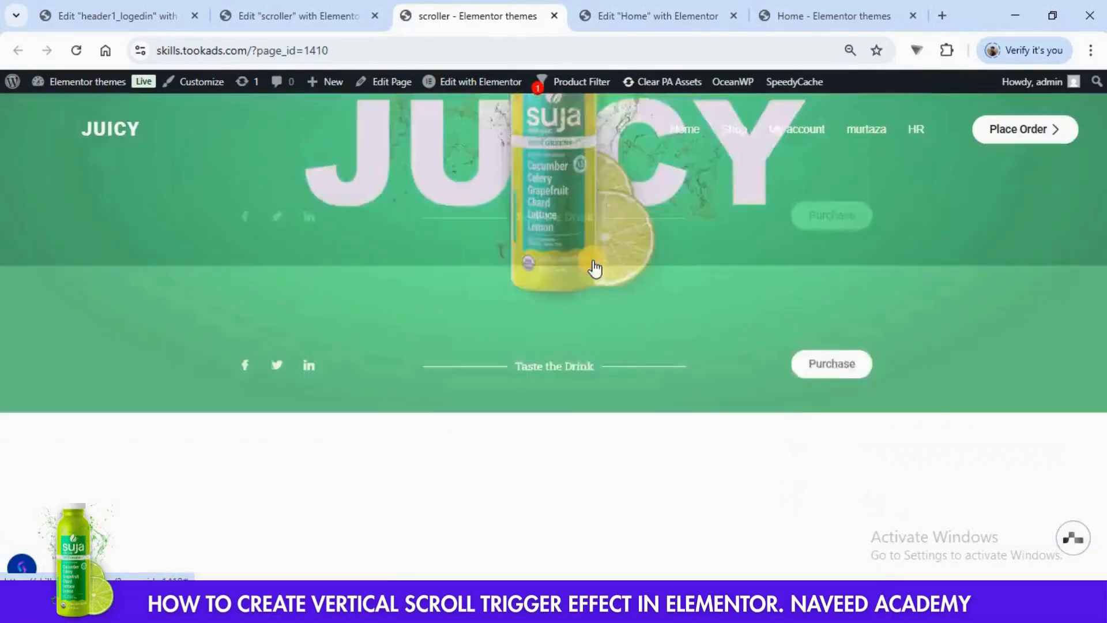
{"action": "scroll", "coordinate": [594, 268], "scroll_direction": "up", "scroll_amount": 3}
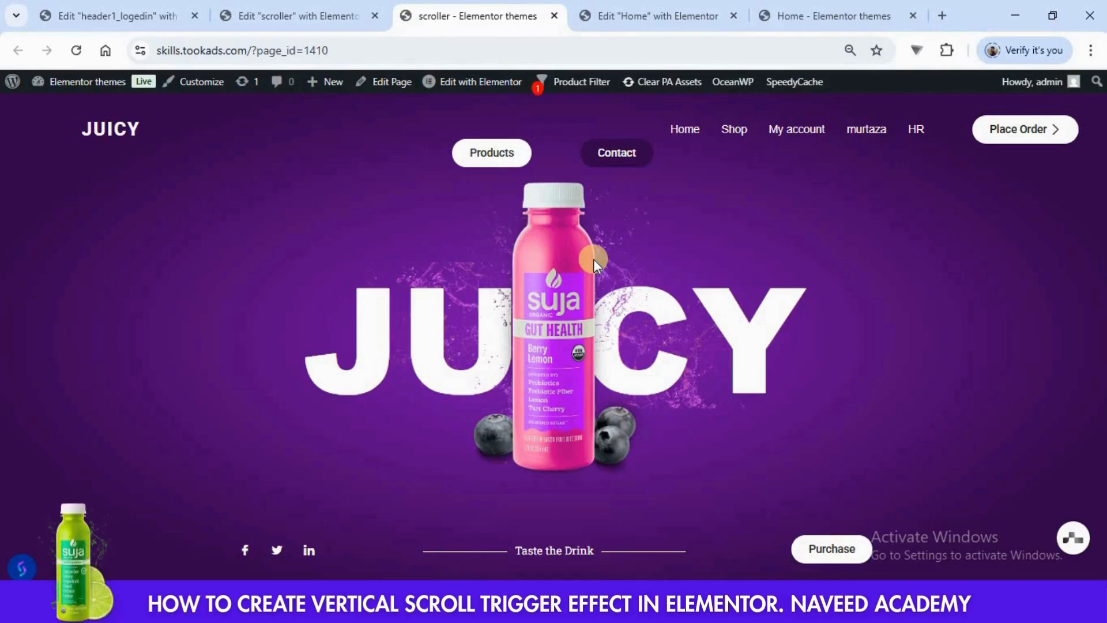